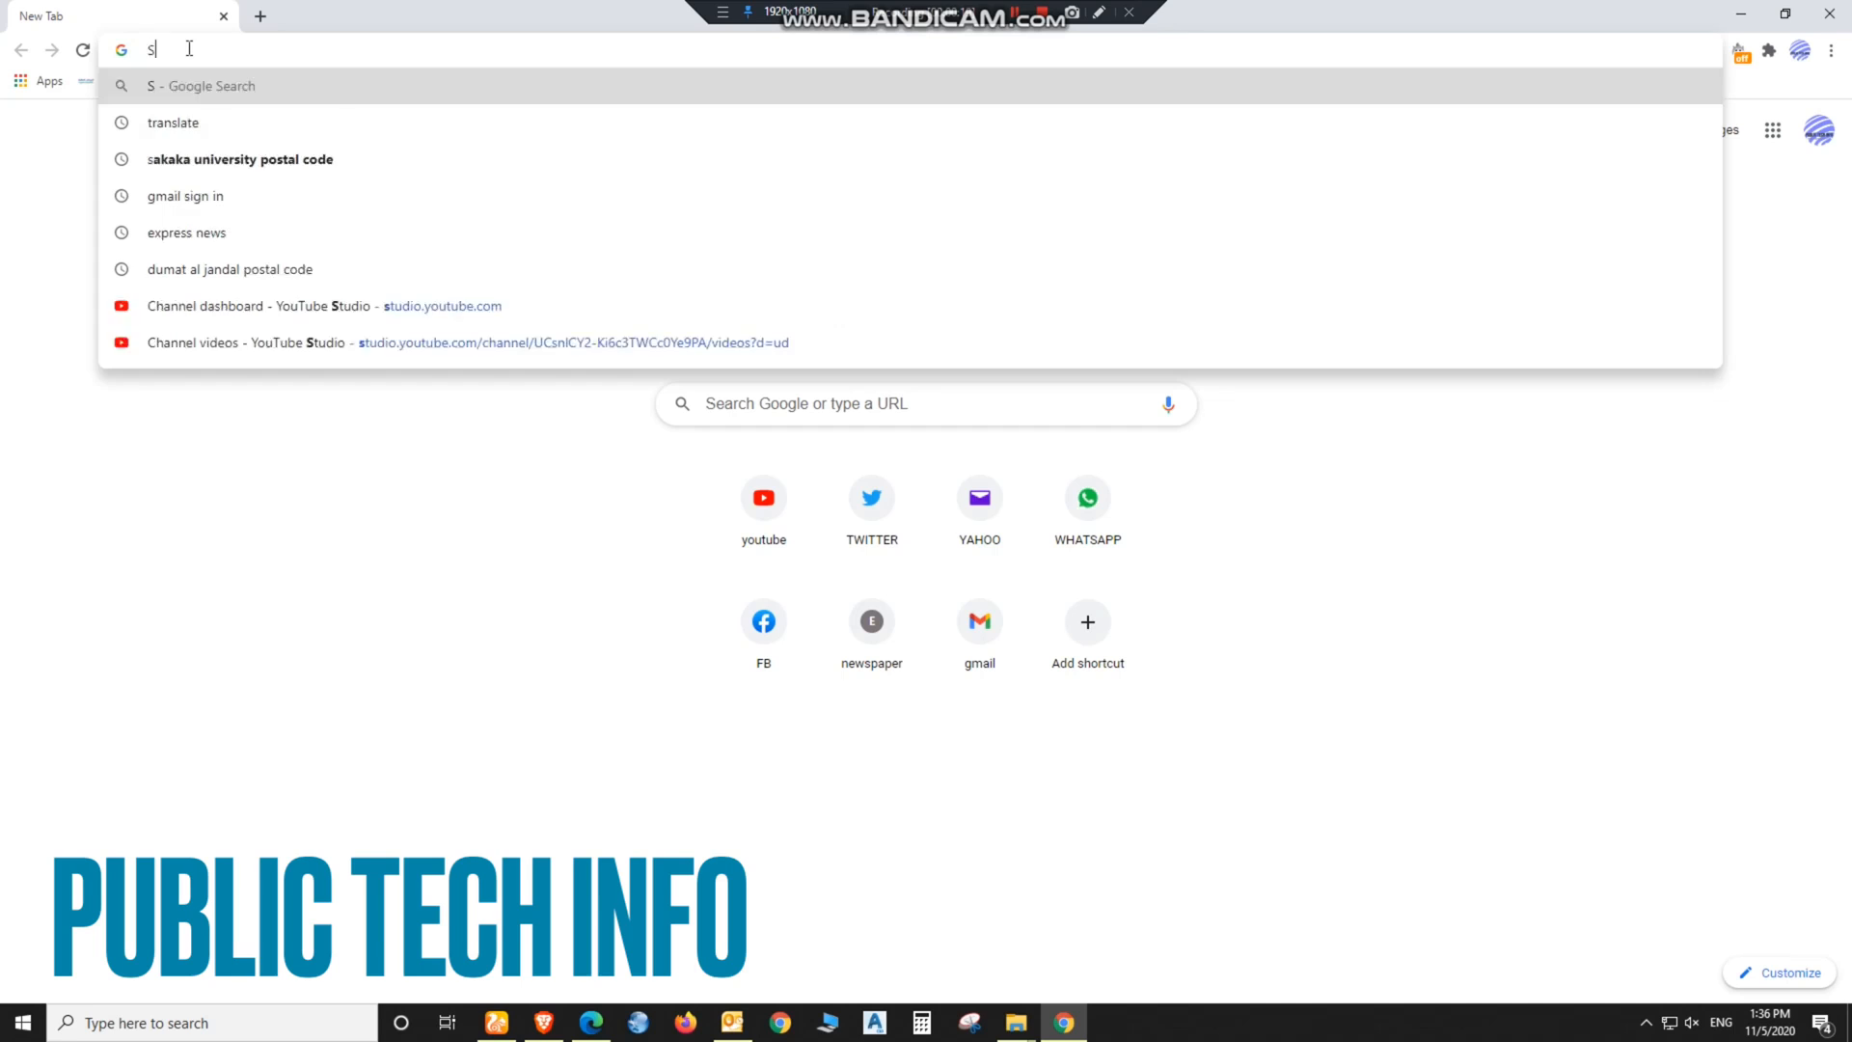
# Step: Search the web for STOCK PILE and preview the Wikipedia stockpile picture in the image results
pyautogui.write('PILE')
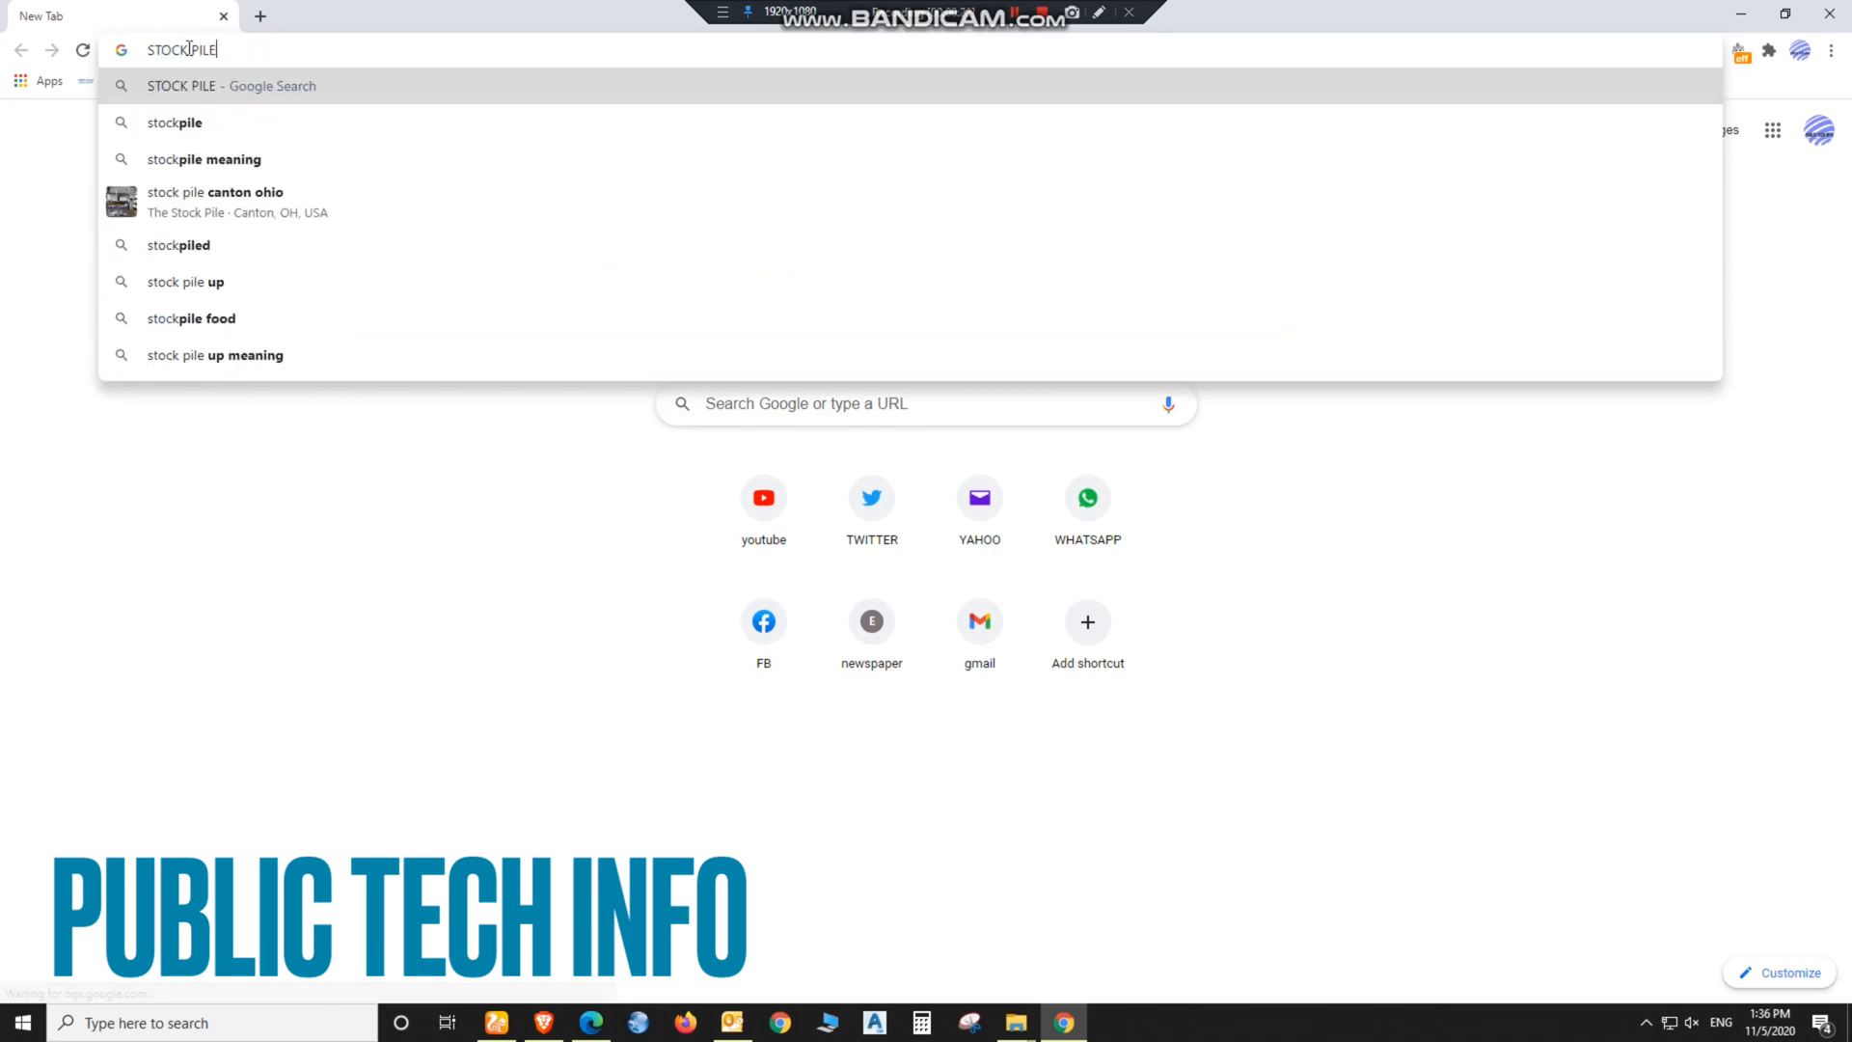
pyautogui.press('Return')
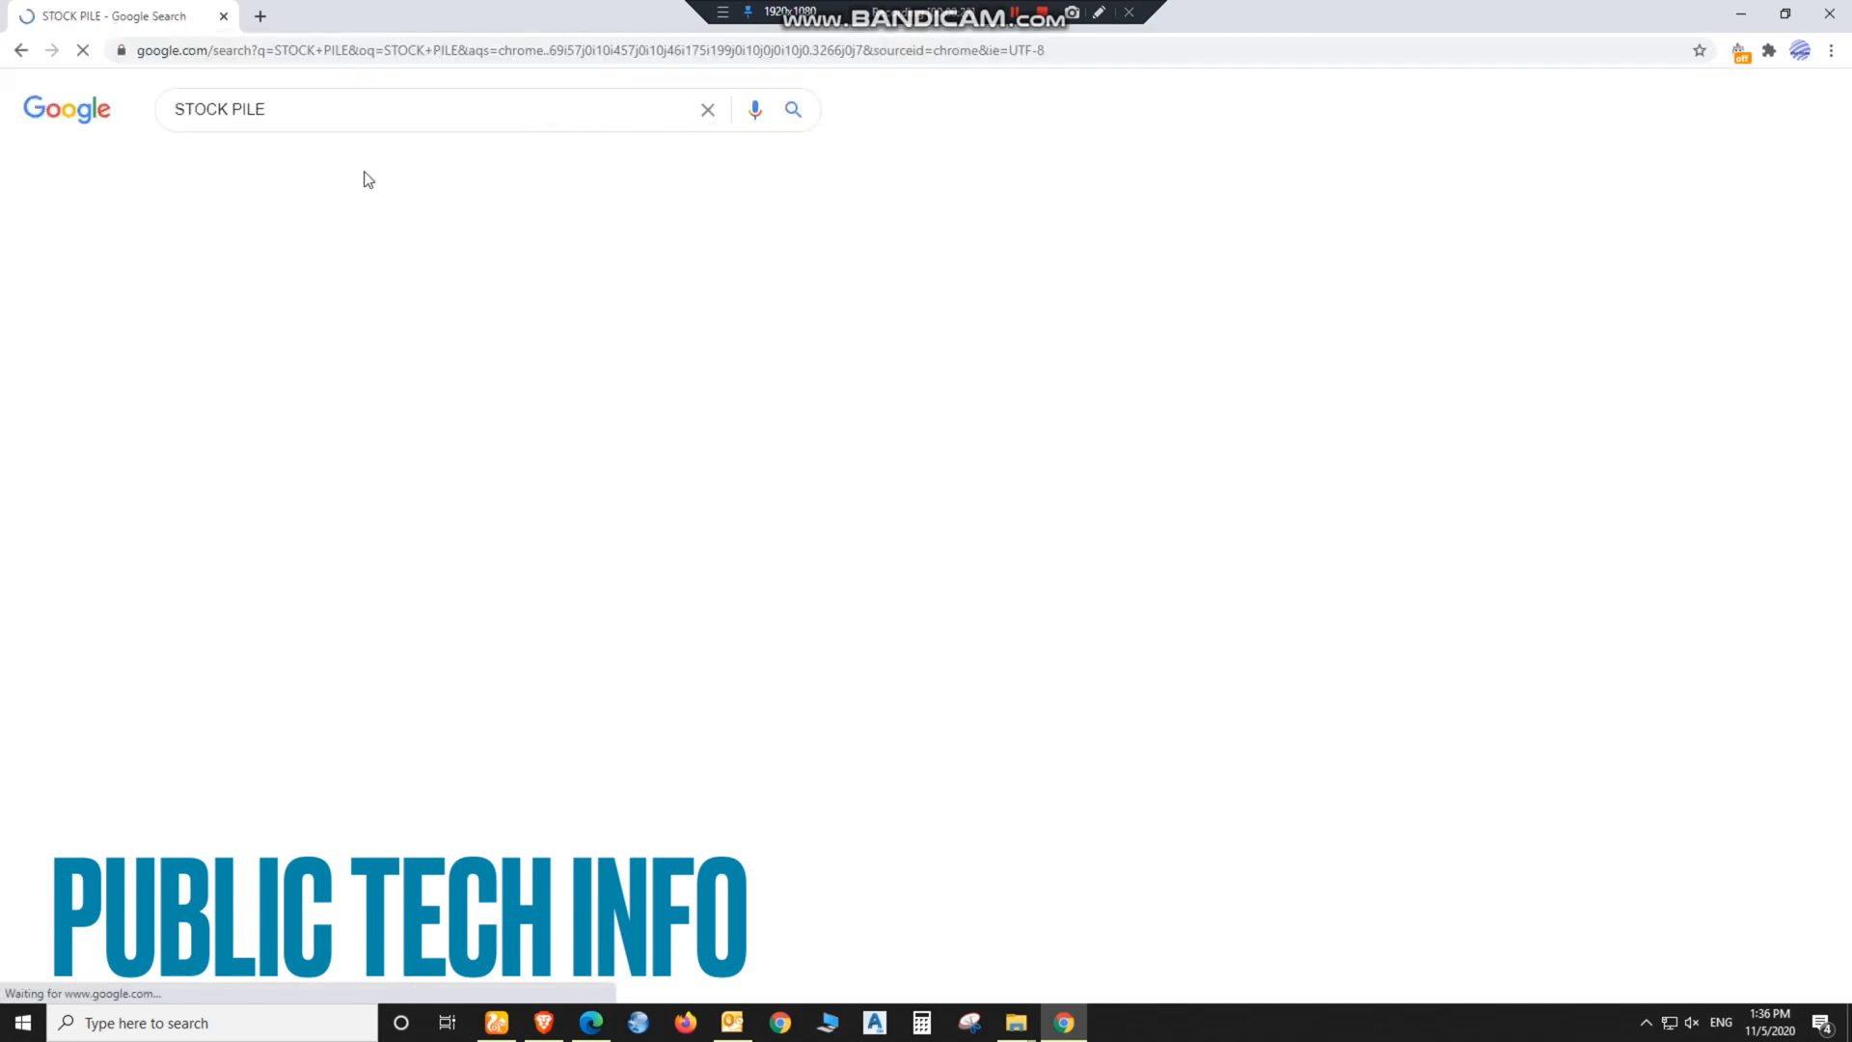
pyautogui.click(262, 164)
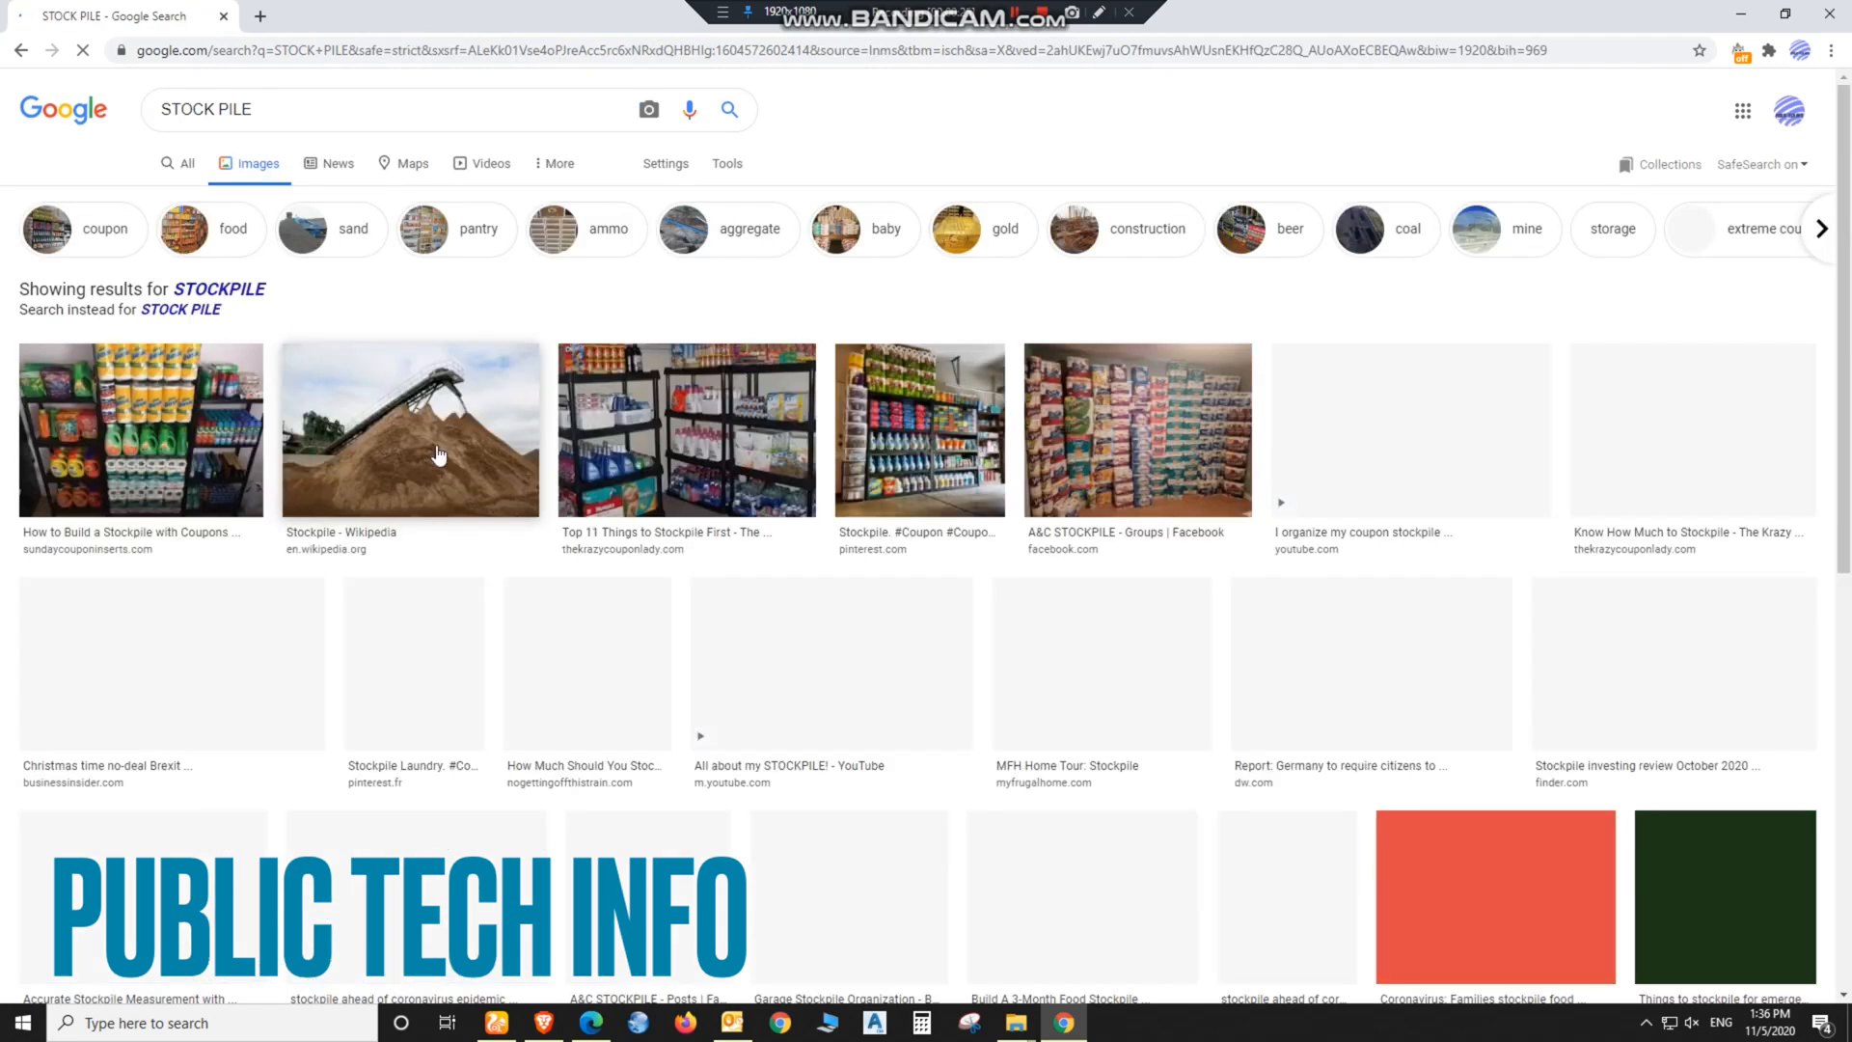
pyautogui.click(440, 454)
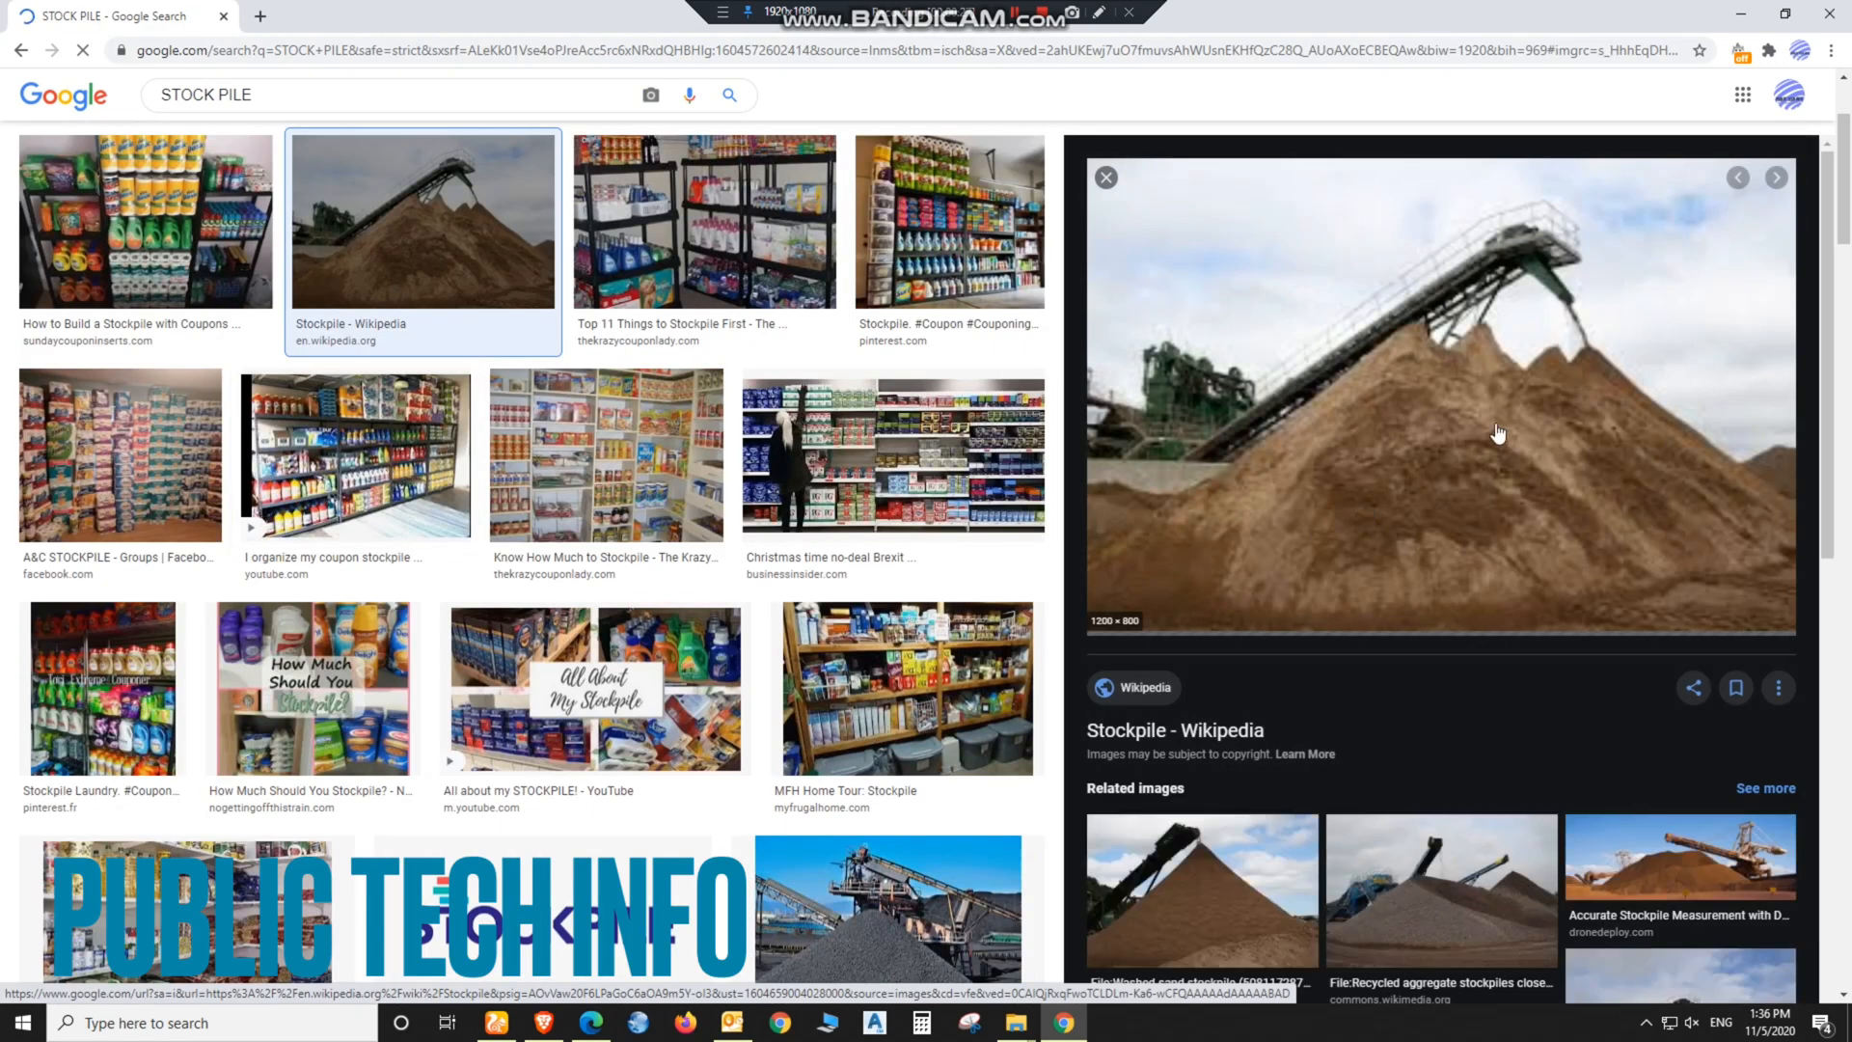
# Step: Open the previewed picture's source page, return to the image results, and minimize the browser
pyautogui.click(1501, 419)
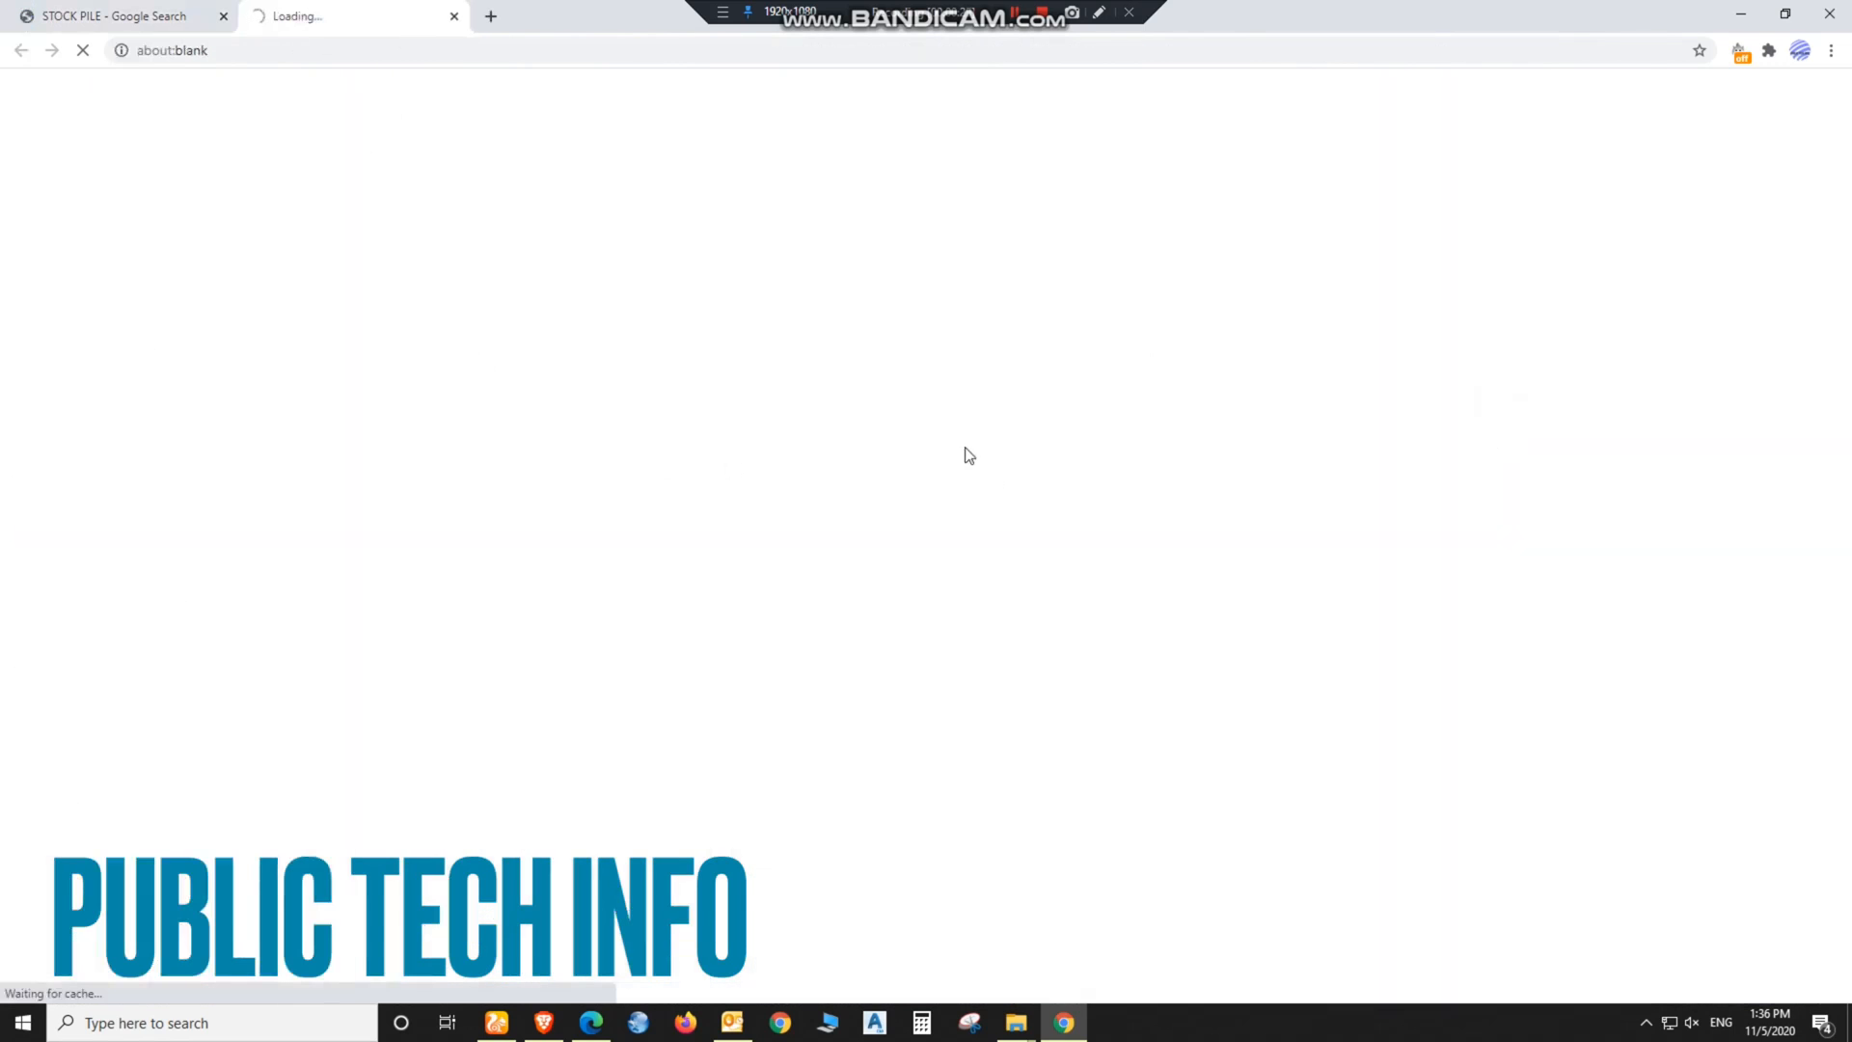
pyautogui.click(116, 10)
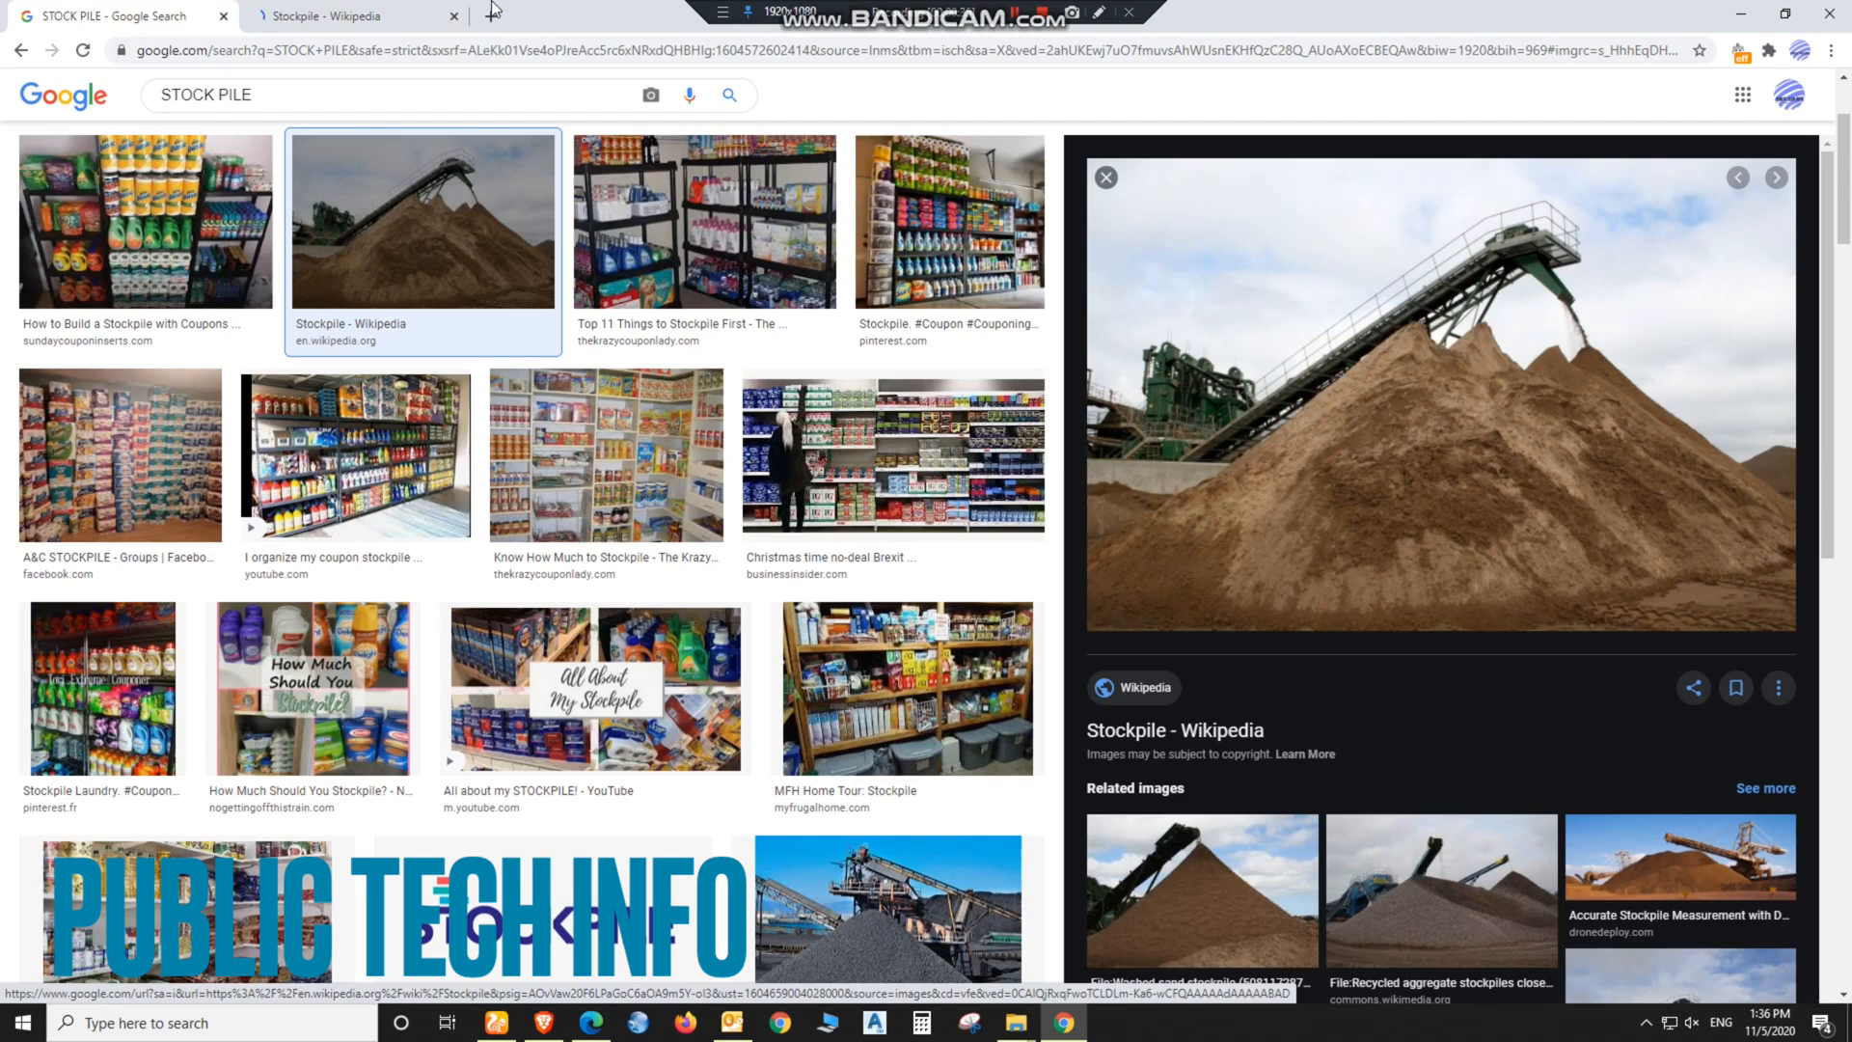
pyautogui.click(454, 16)
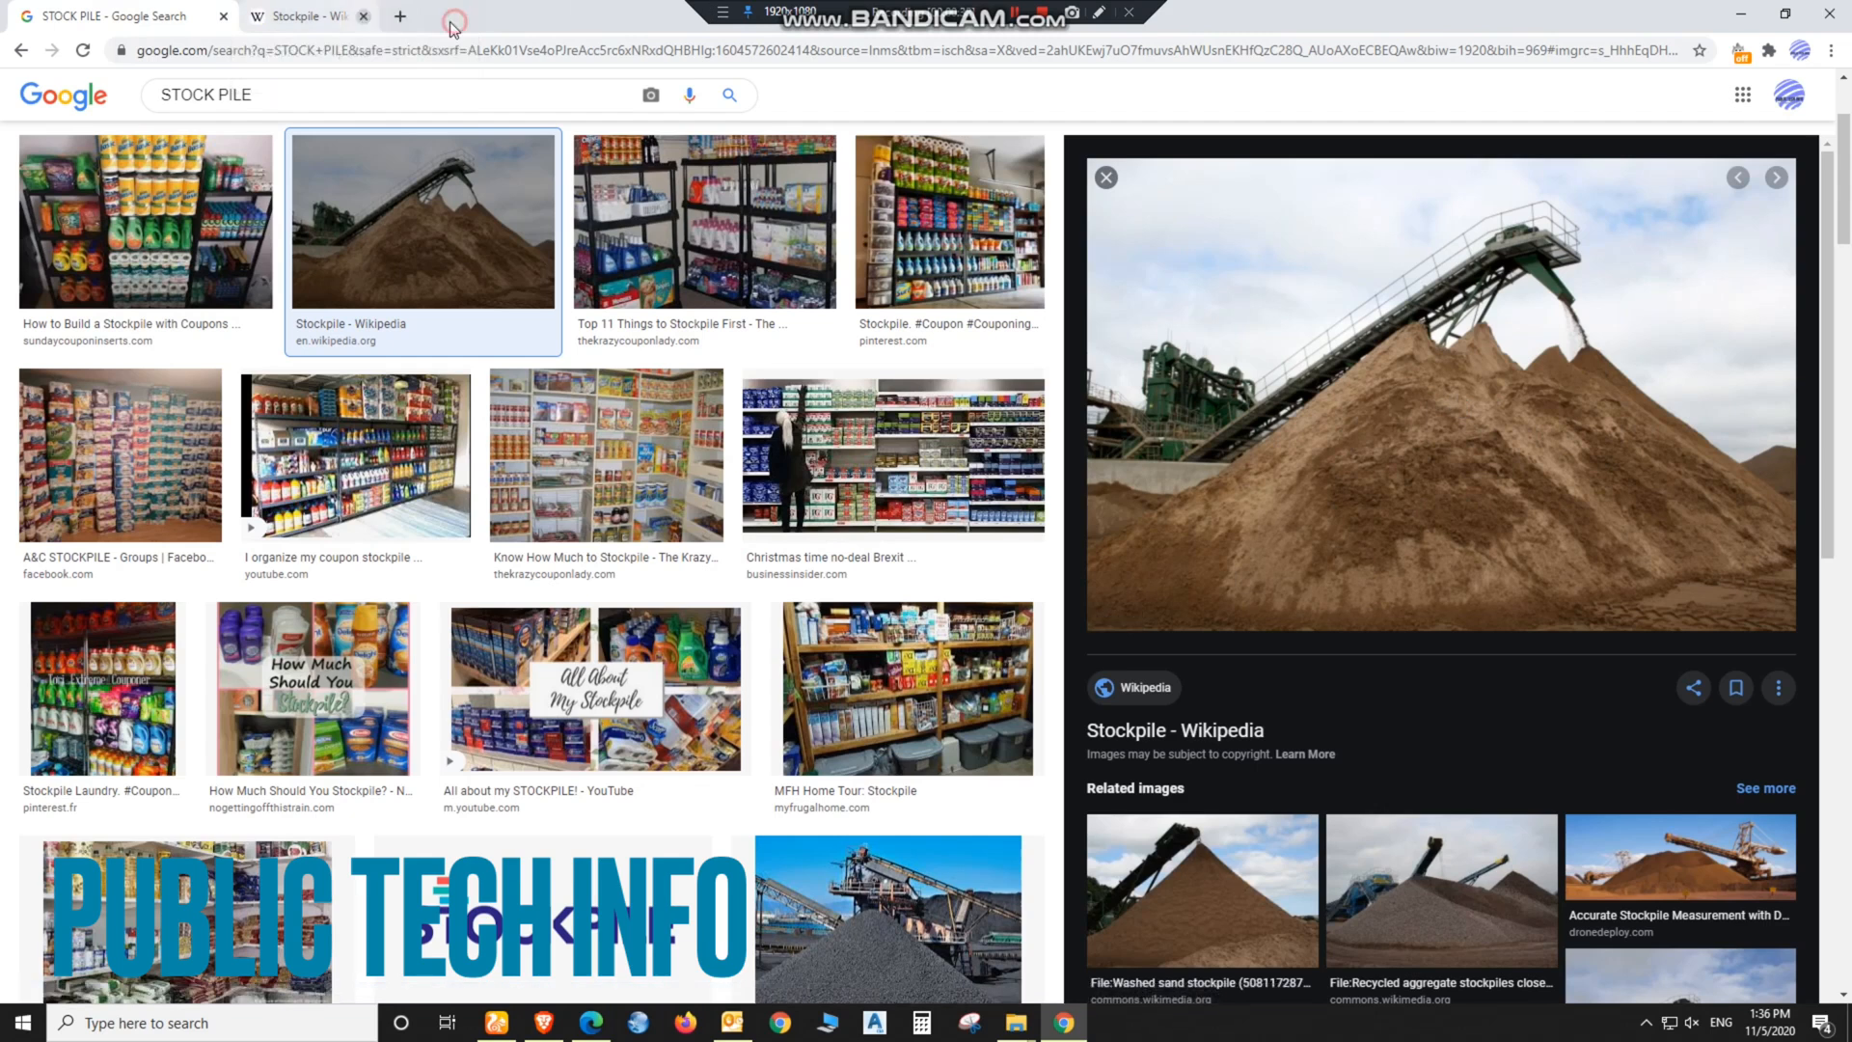
pyautogui.click(1742, 14)
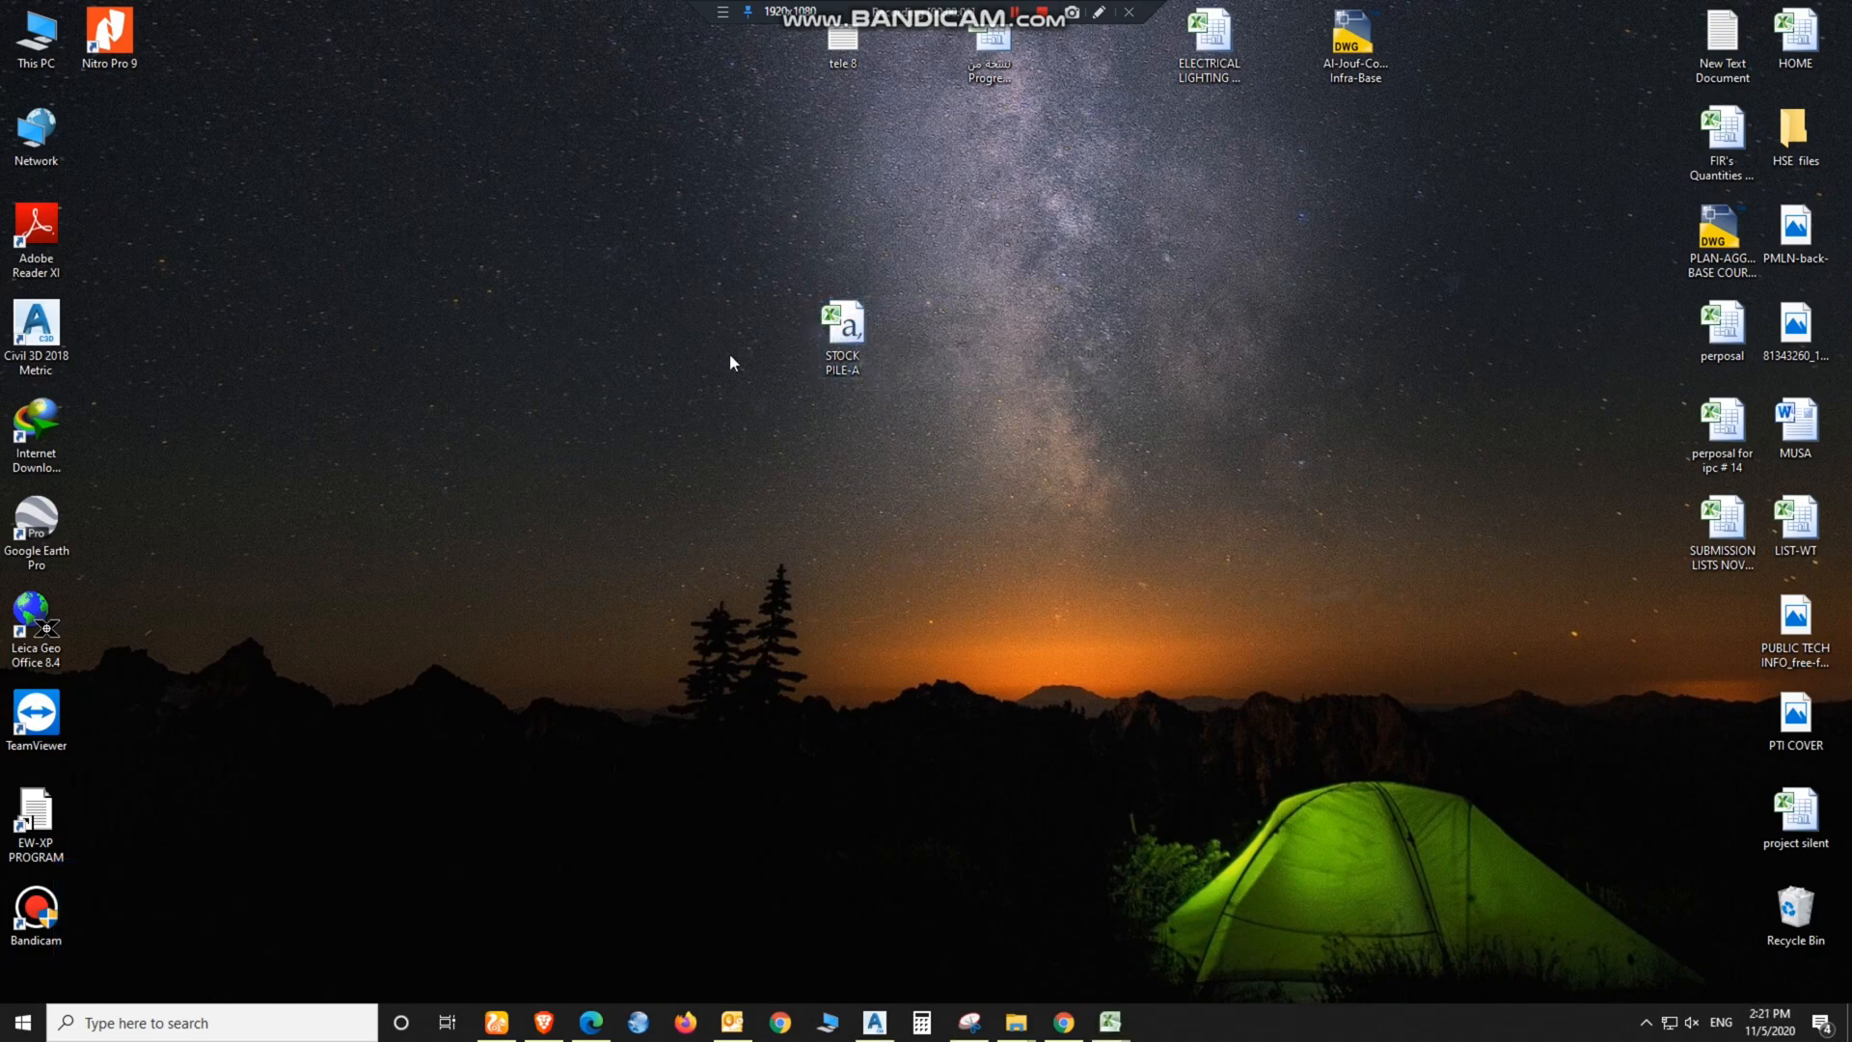
# Step: Open the STOCK PILE-A file from the desktop in Excel and examine the point number and northing columns
pyautogui.doubleClick(842, 332)
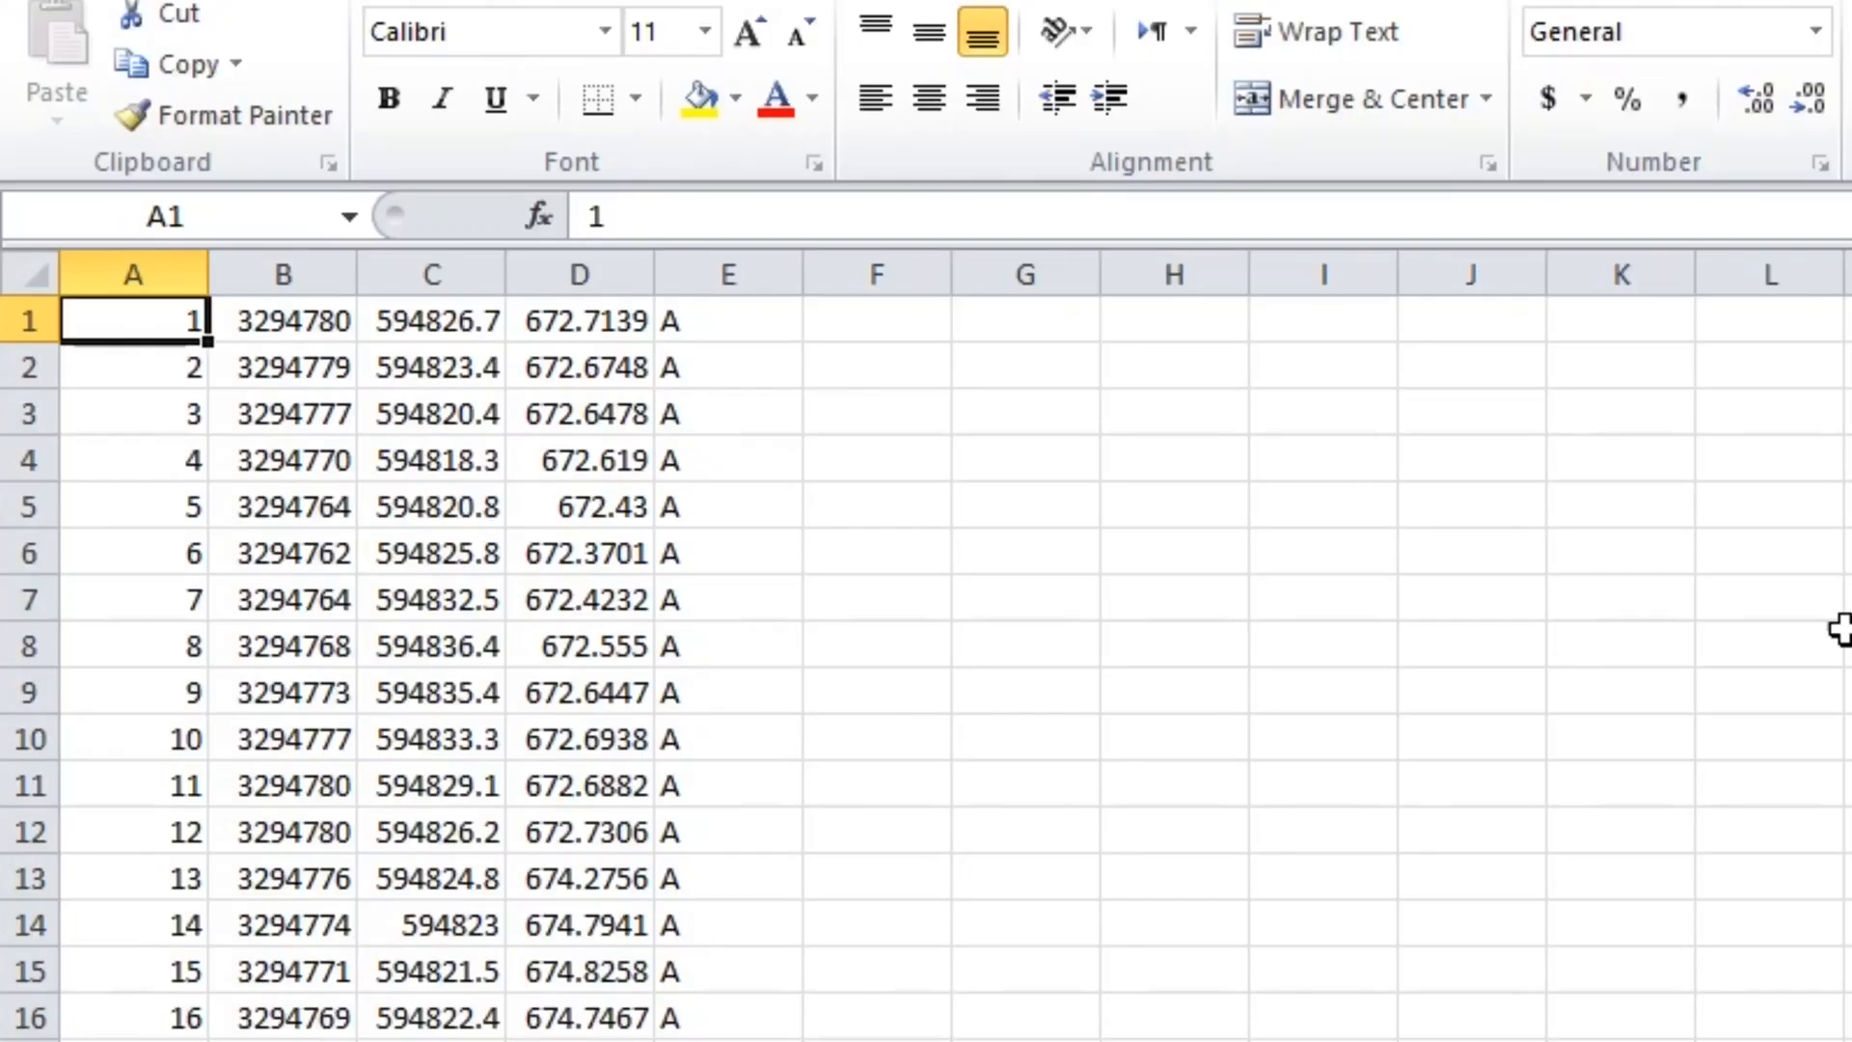
pyautogui.click(848, 725)
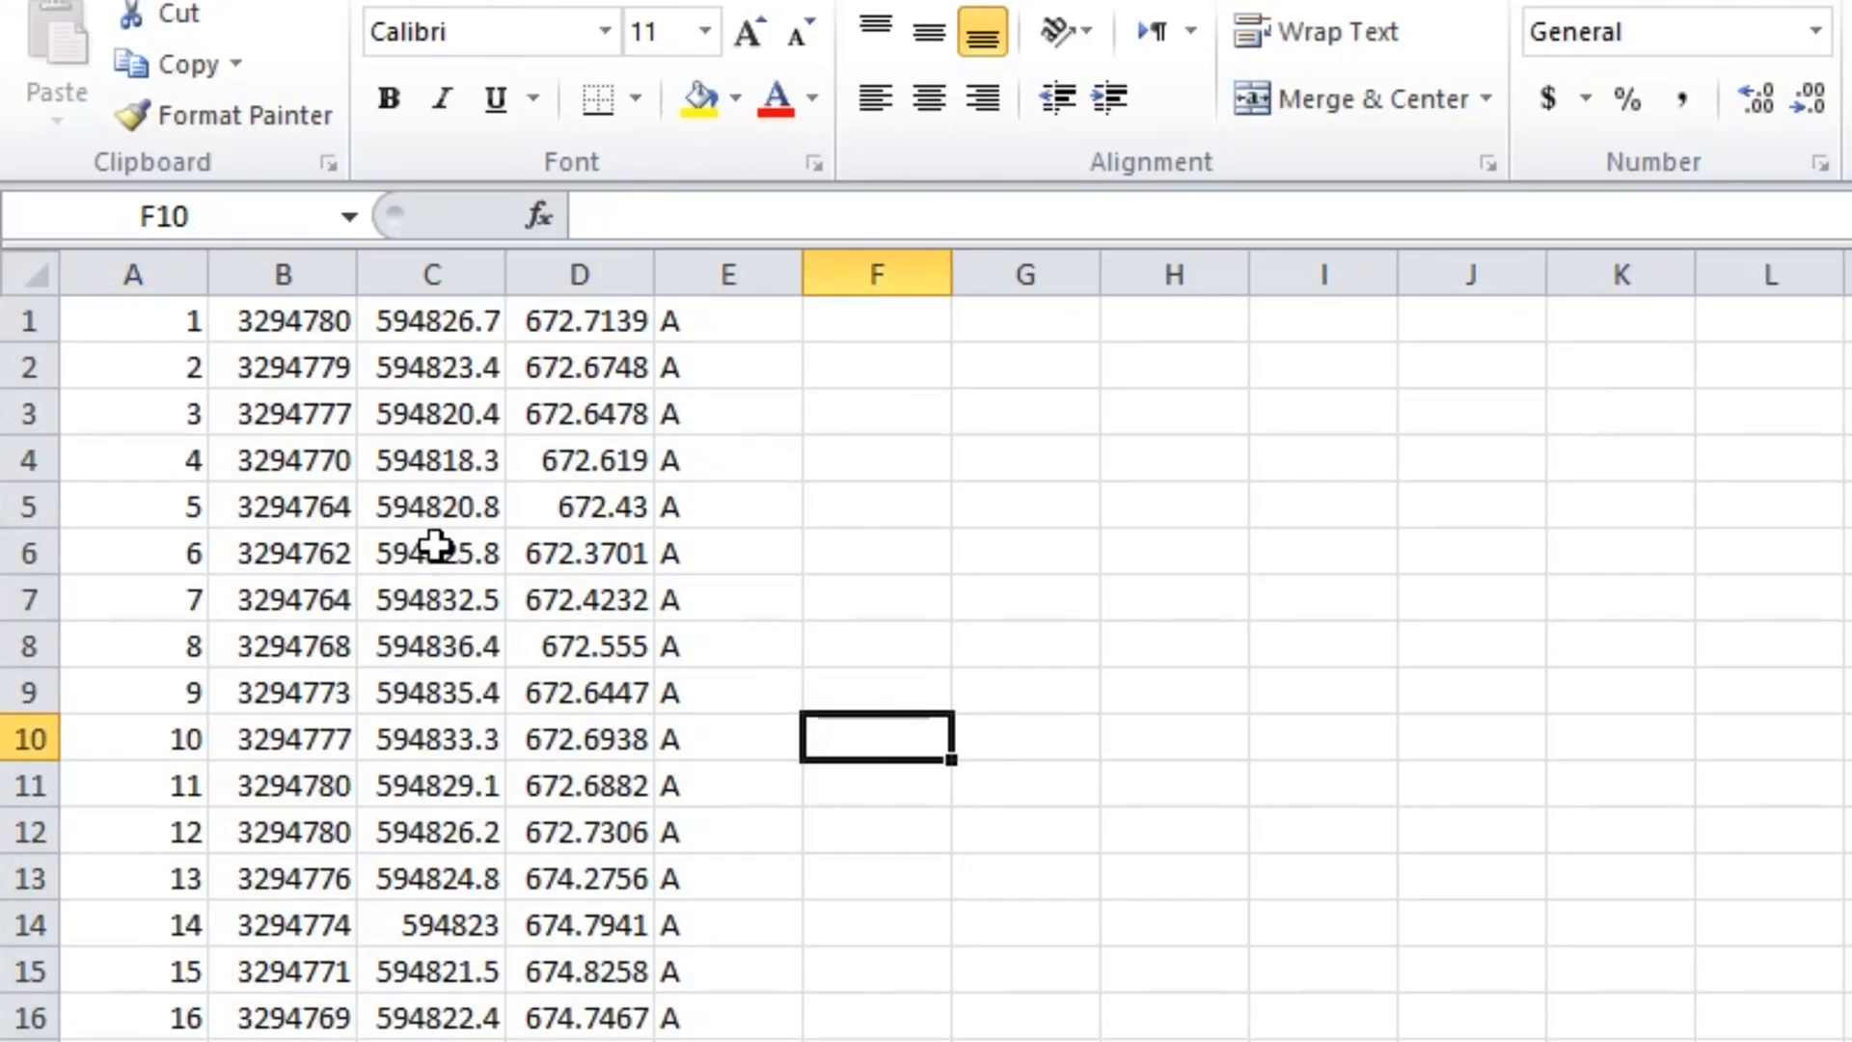
pyautogui.click(135, 326)
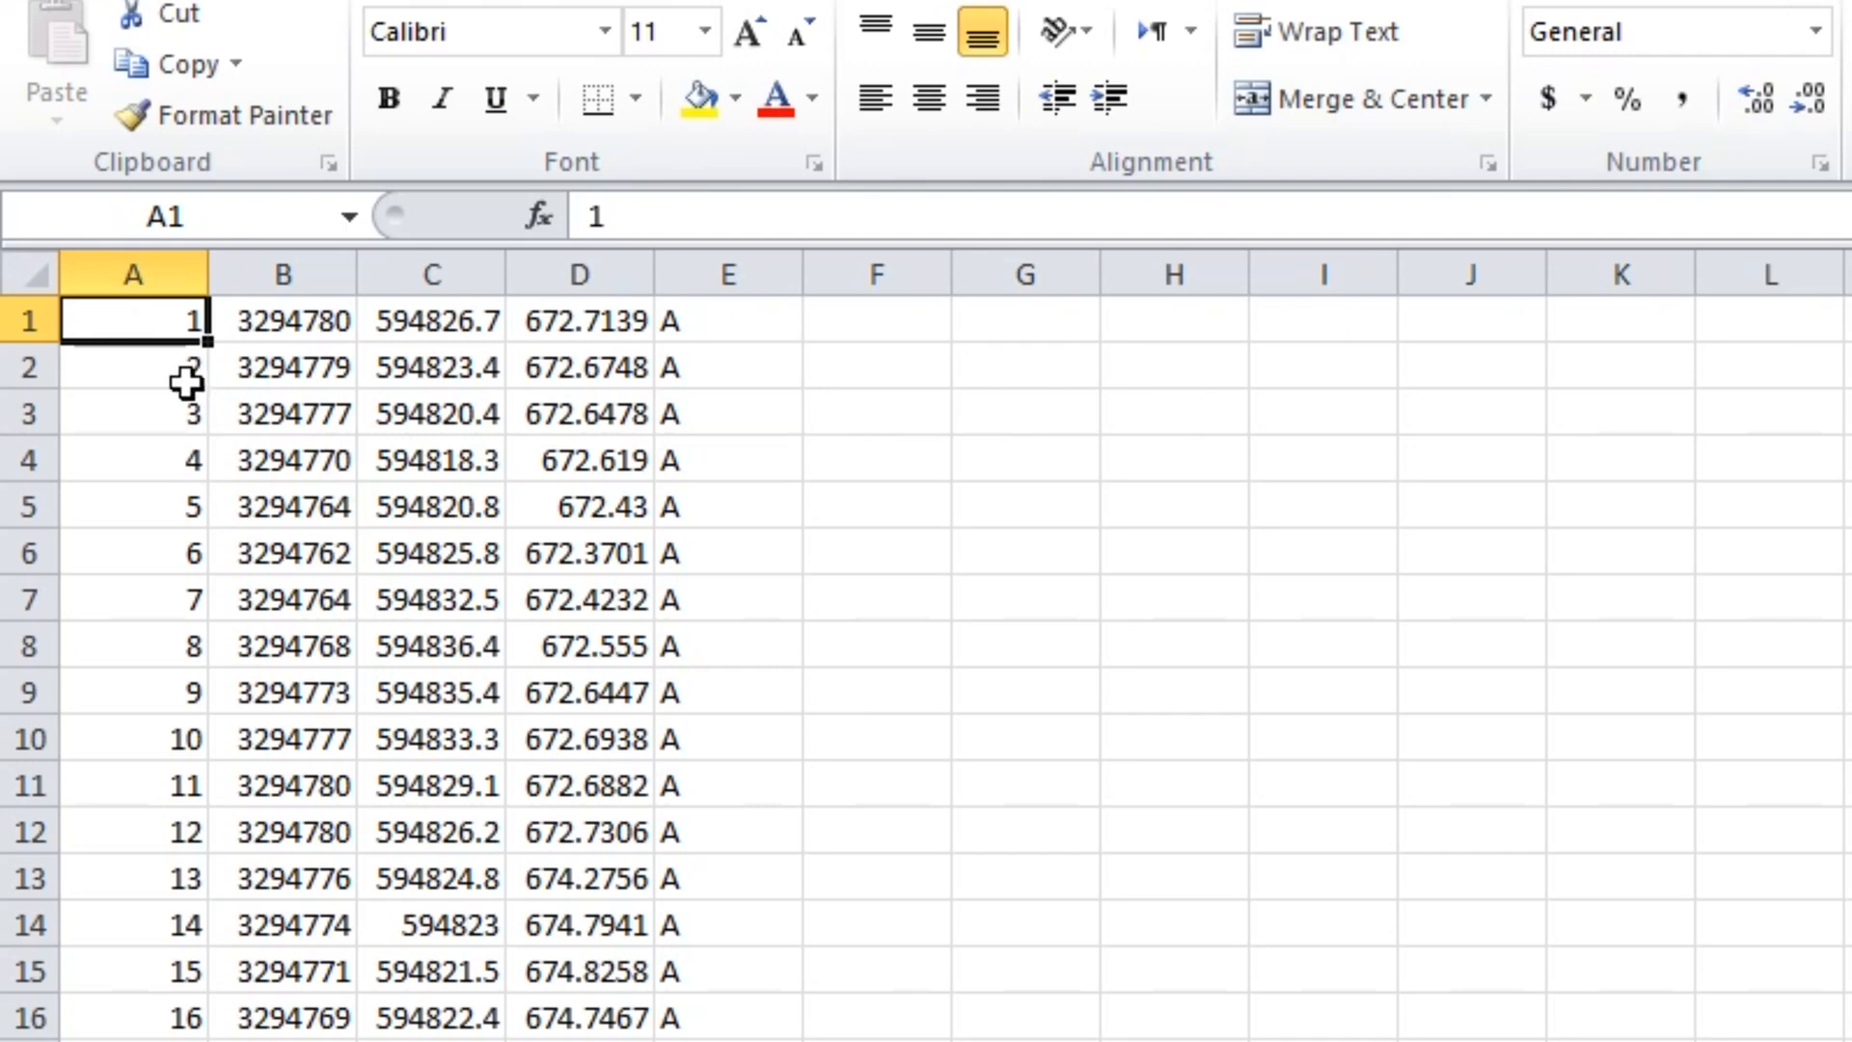
pyautogui.click(300, 320)
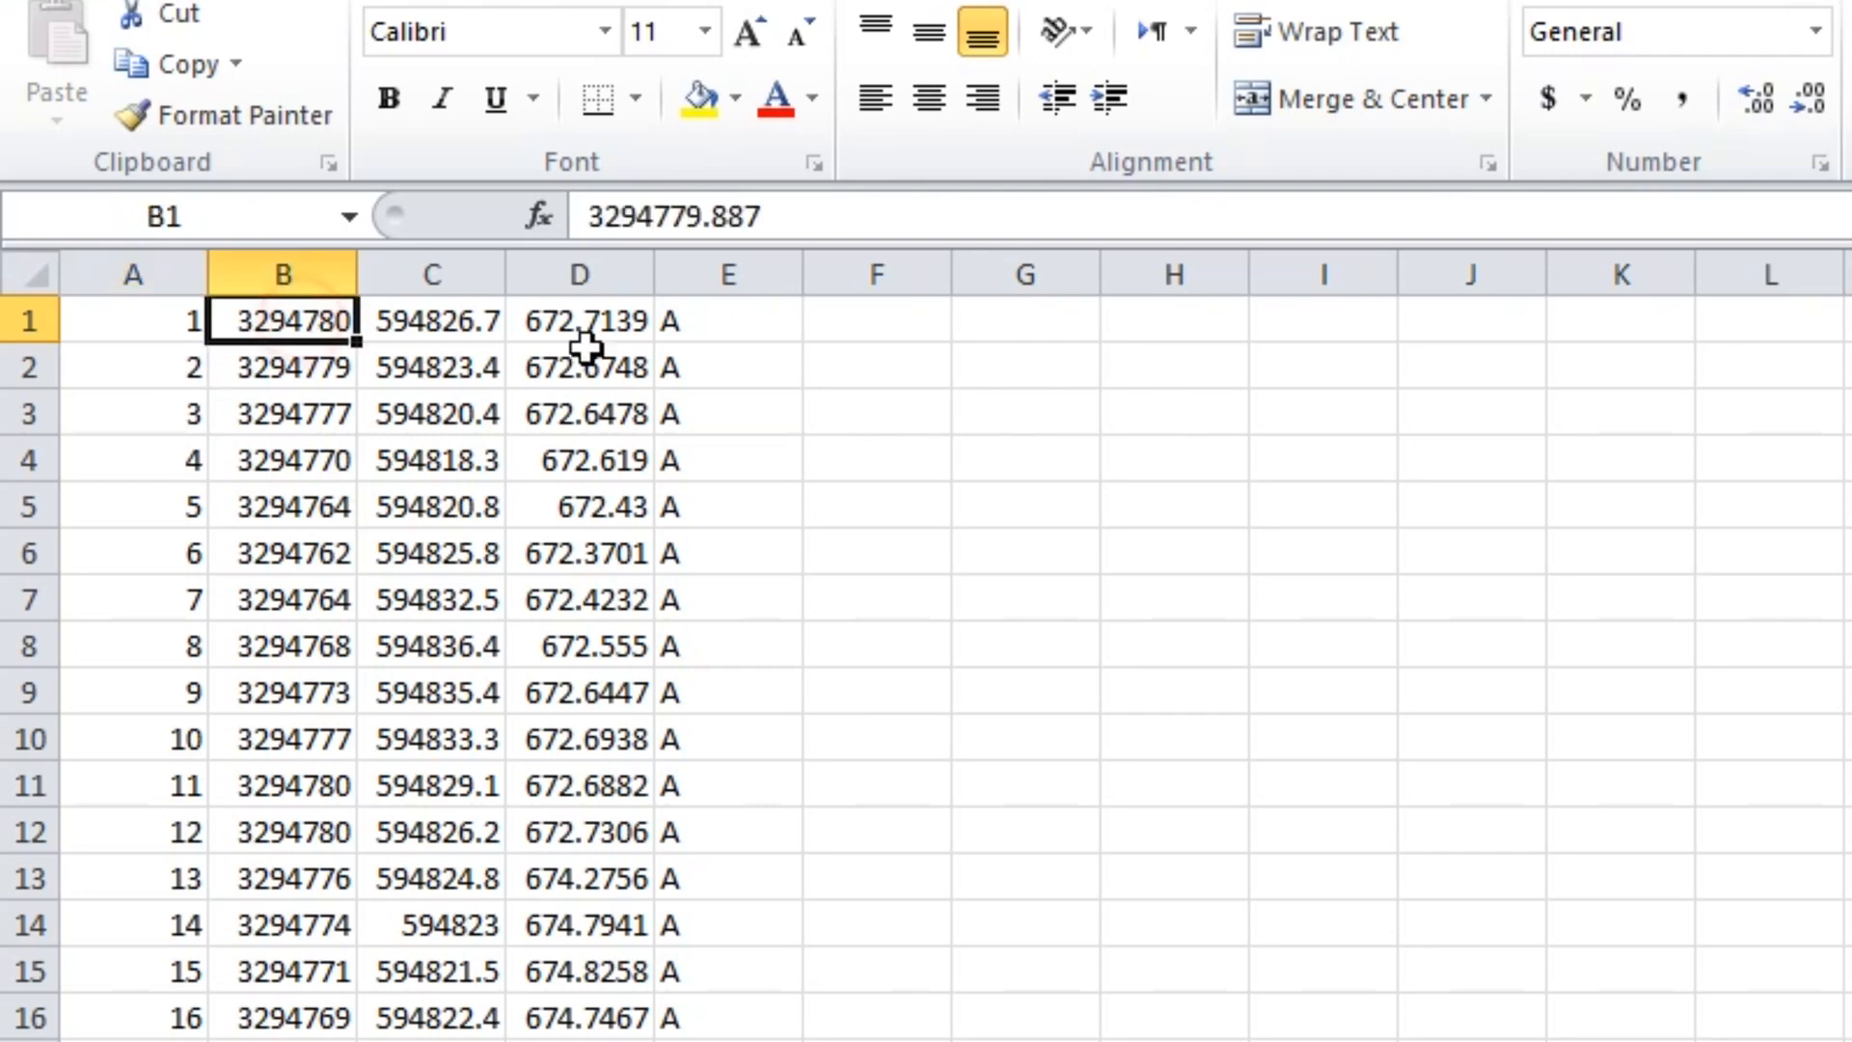
# Step: Autofit columns B, C and D to show the full coordinates, and examine the elevation and description columns
pyautogui.doubleClick(357, 274)
pyautogui.doubleClick(554, 274)
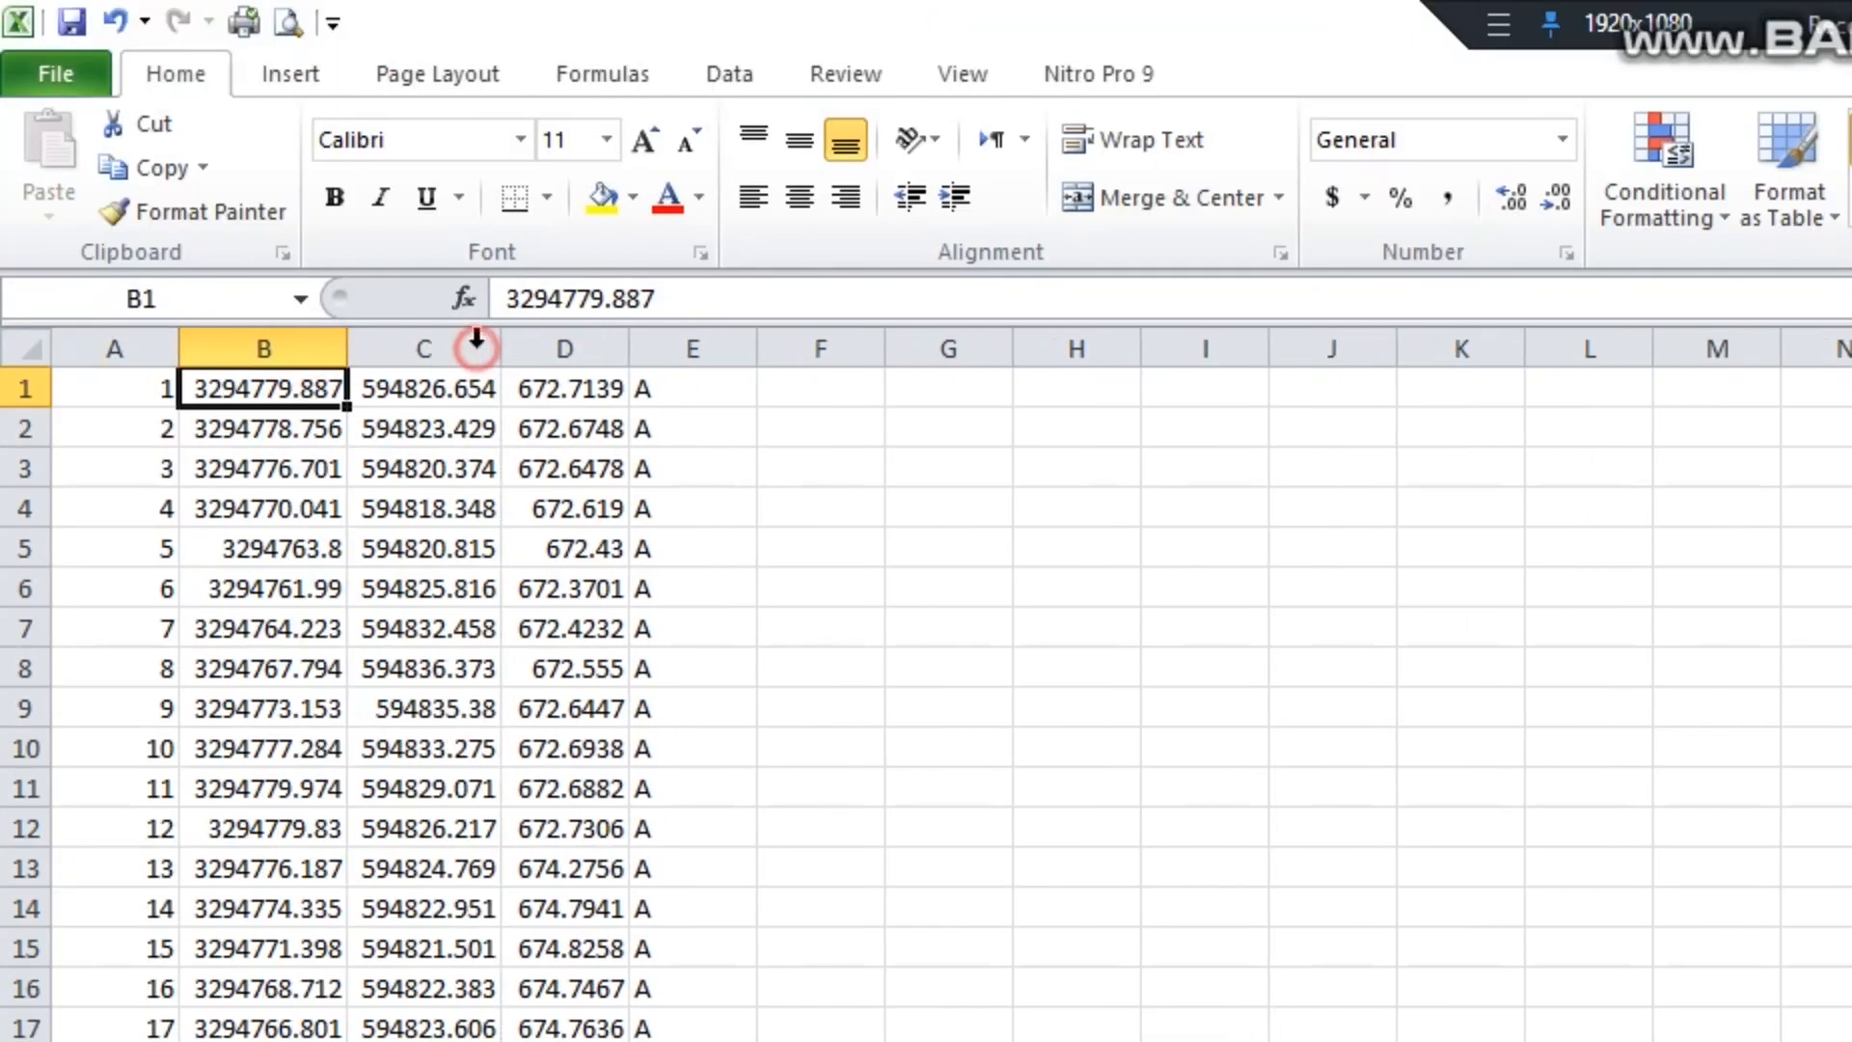
pyautogui.doubleClick(637, 355)
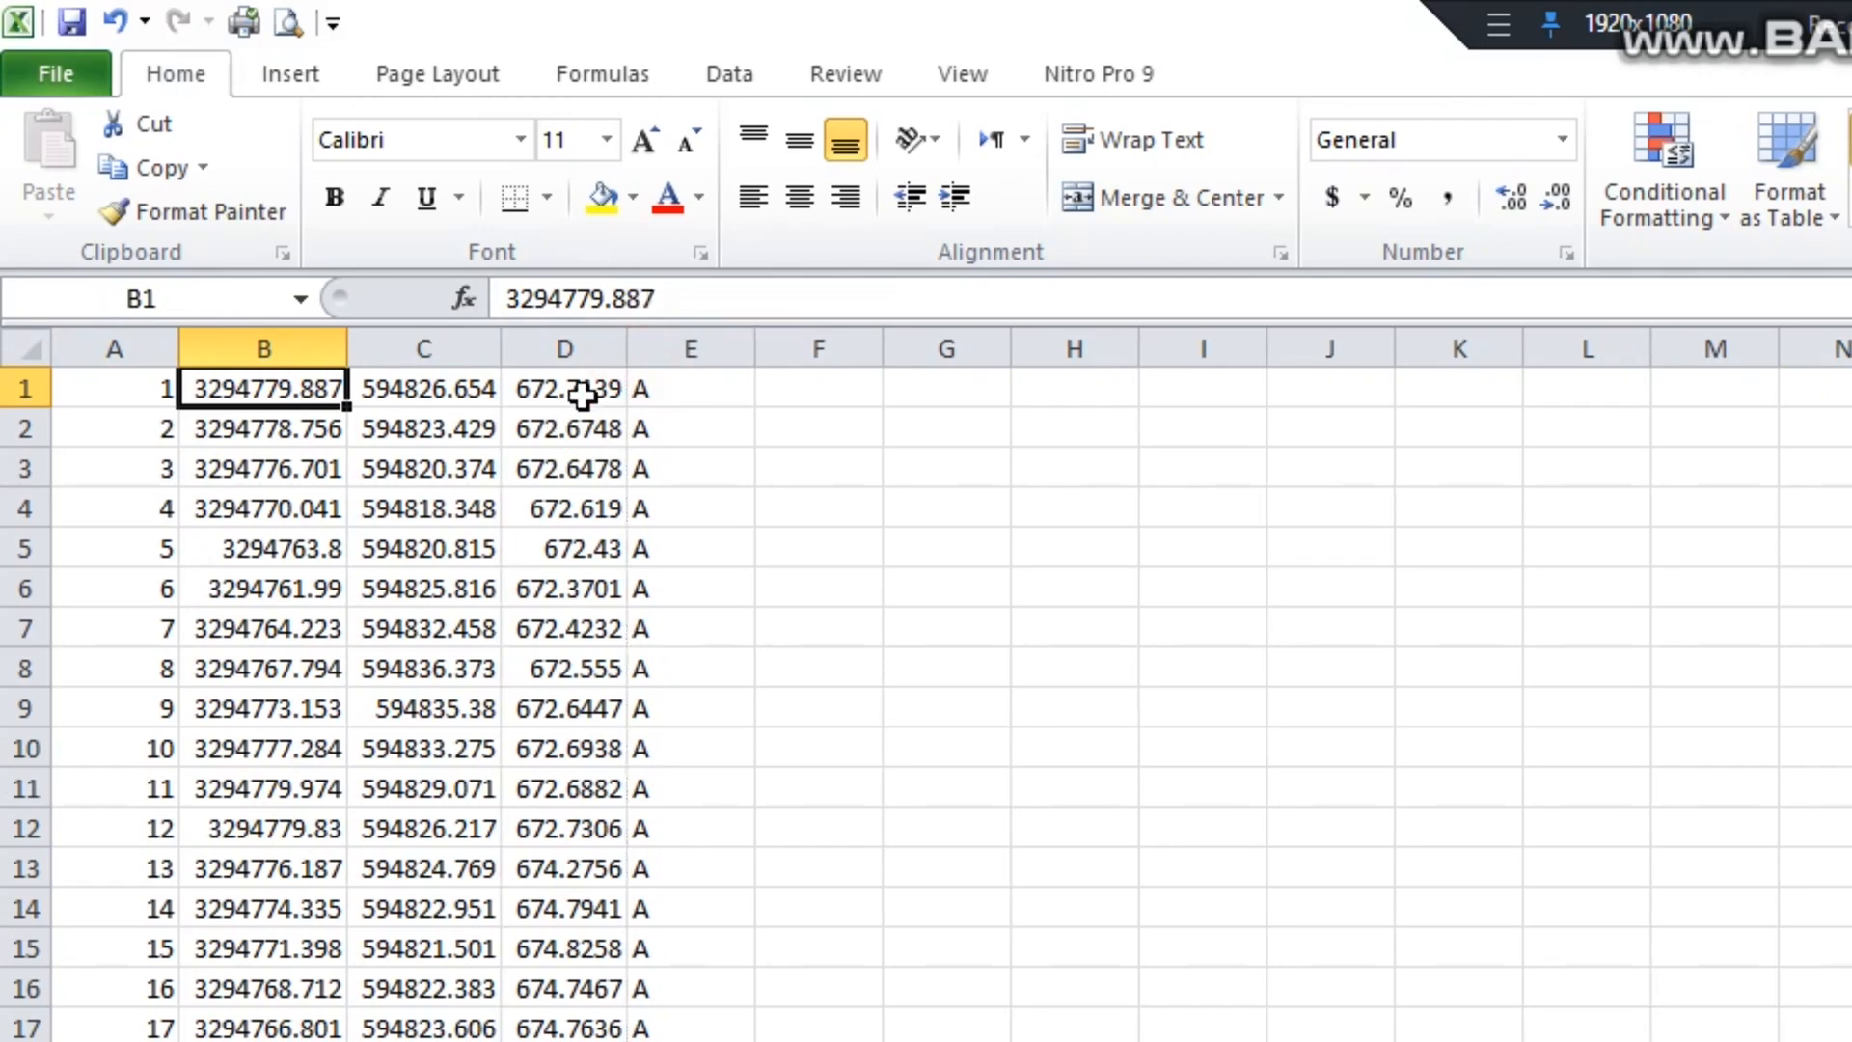
pyautogui.moveTo(583, 389); pyautogui.dragTo(569, 1040)
pyautogui.moveTo(656, 386); pyautogui.dragTo(675, 1041)
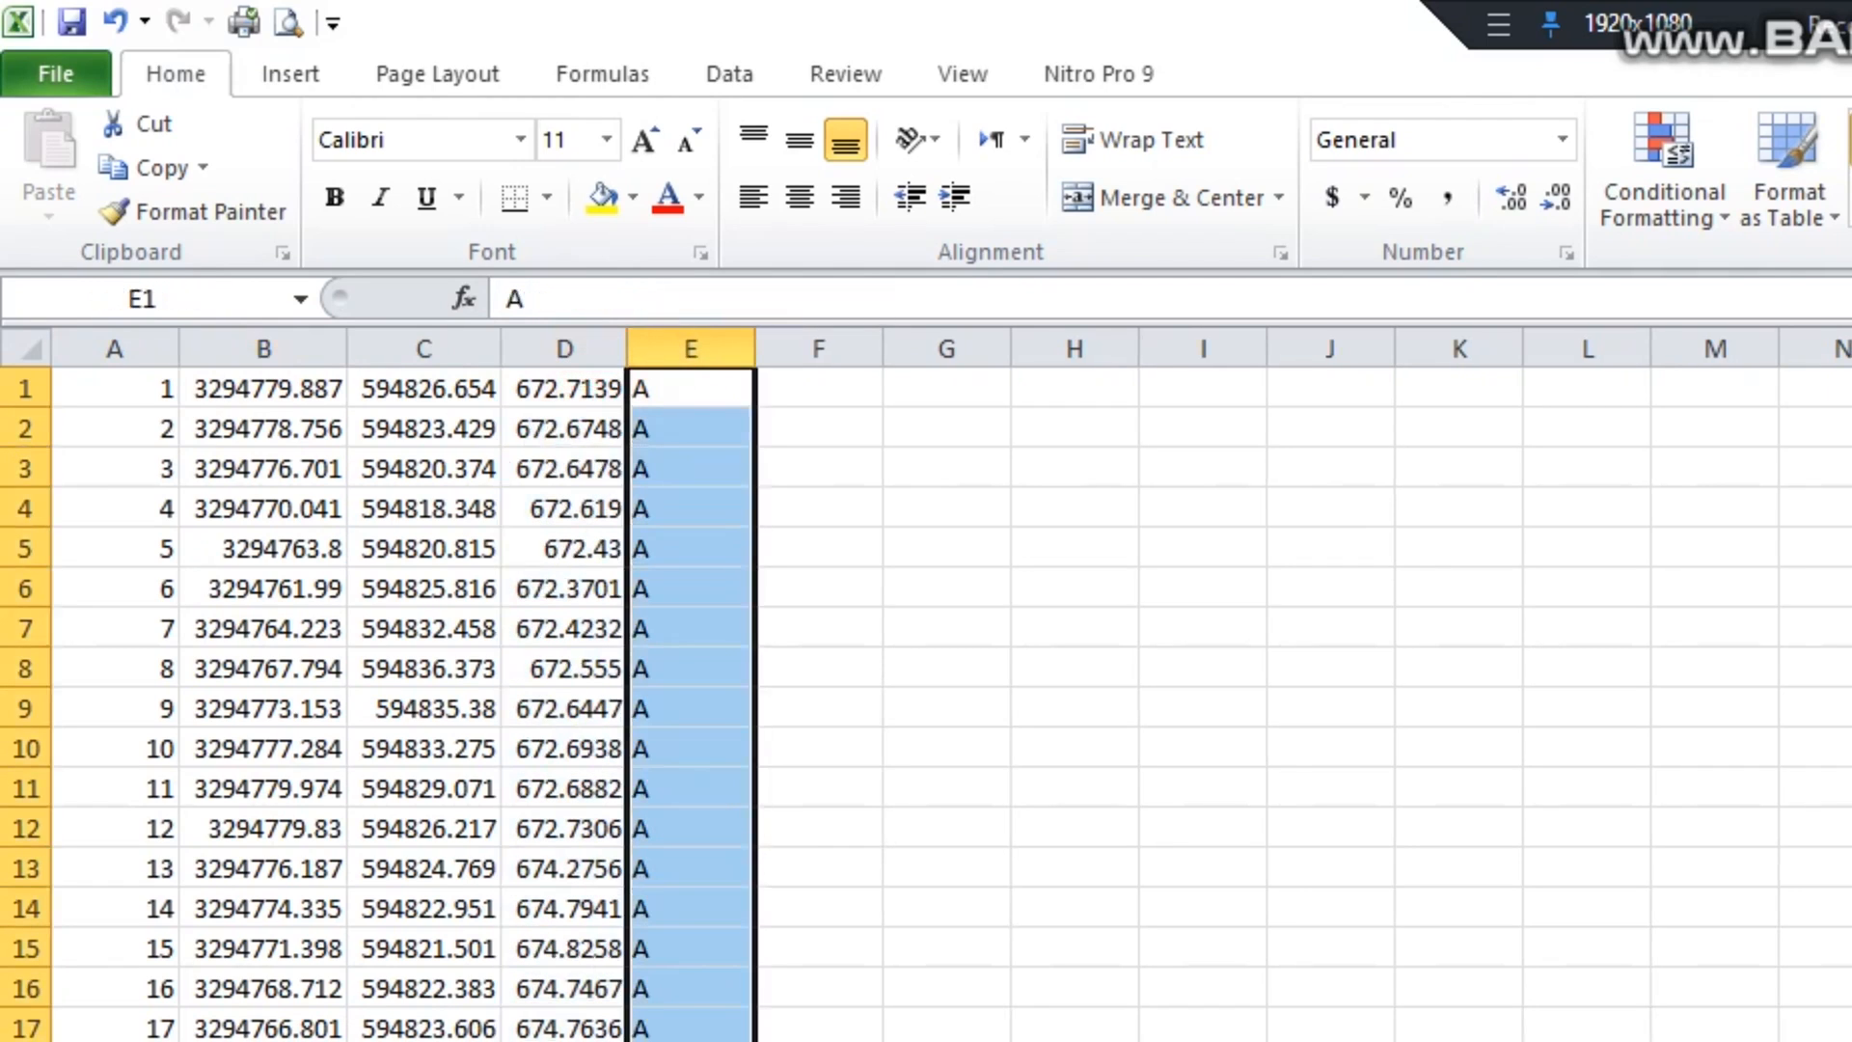
pyautogui.click(975, 785)
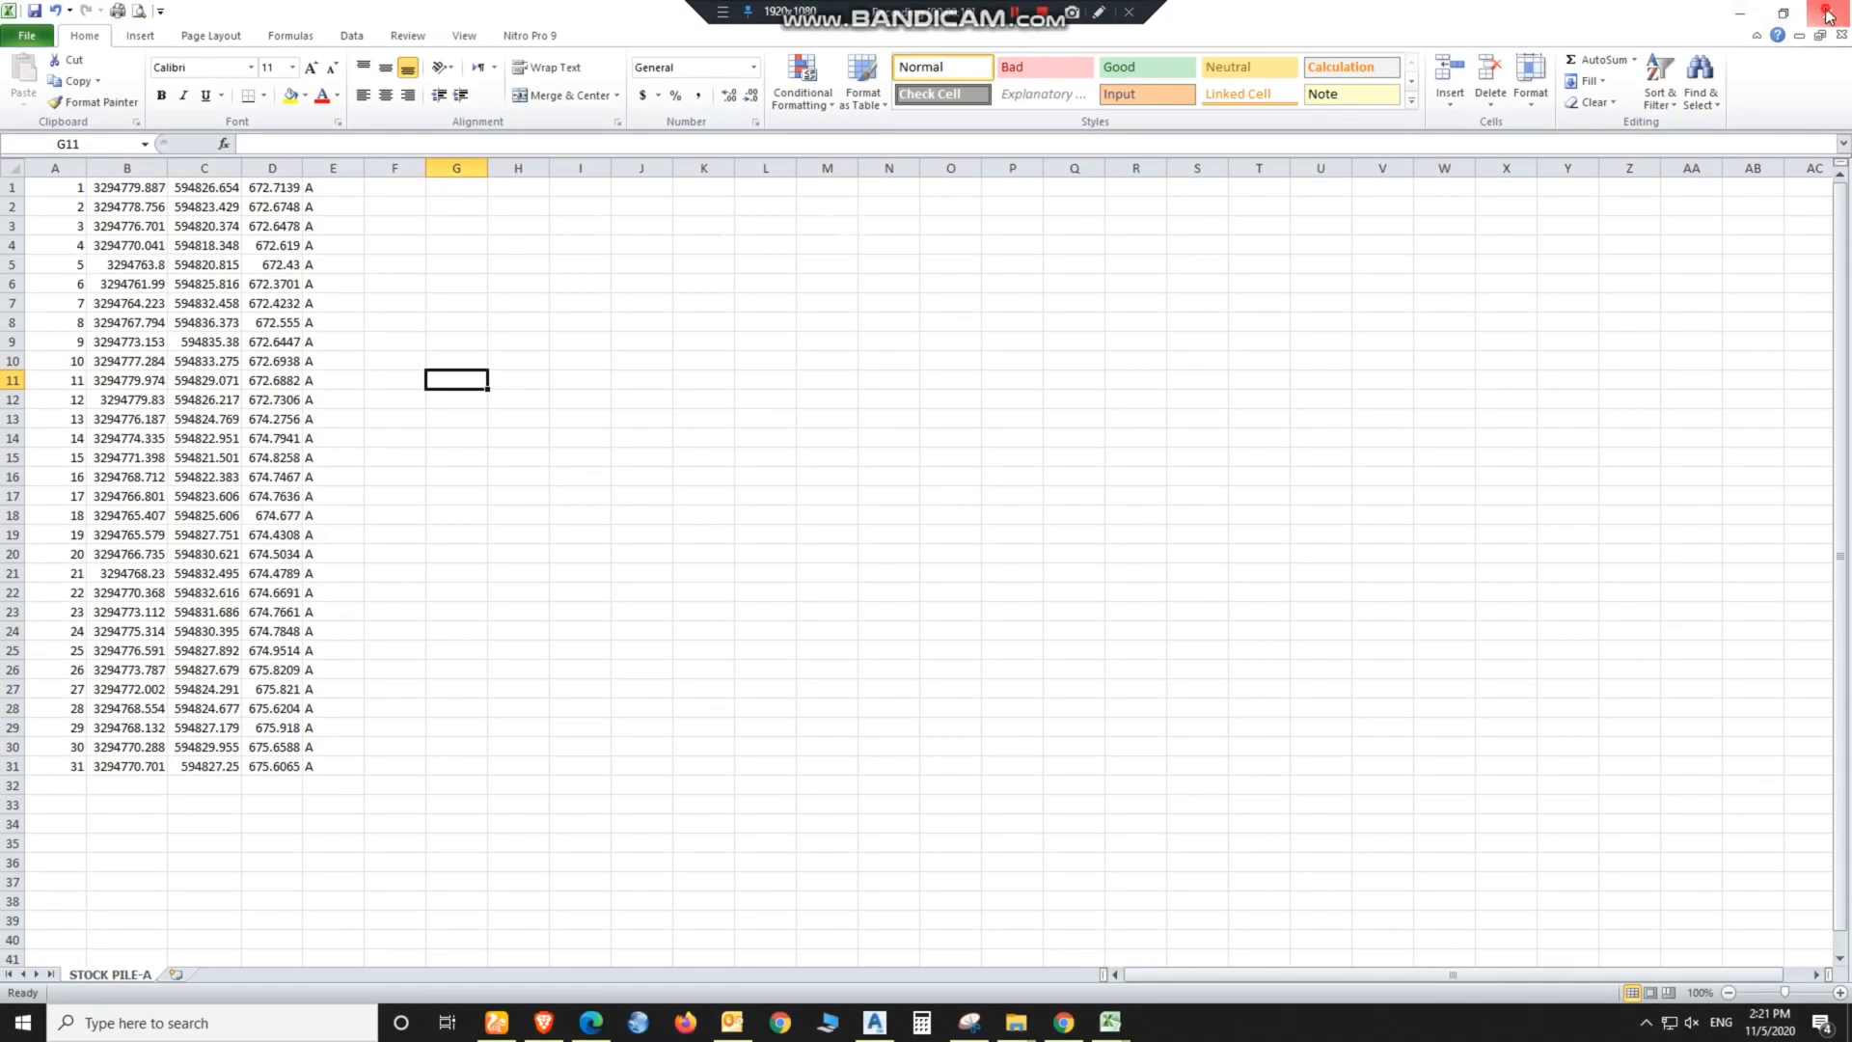
# Step: Close the STOCK PILE-A spreadsheet without saving the changes and exit Excel
pyautogui.click(1828, 15)
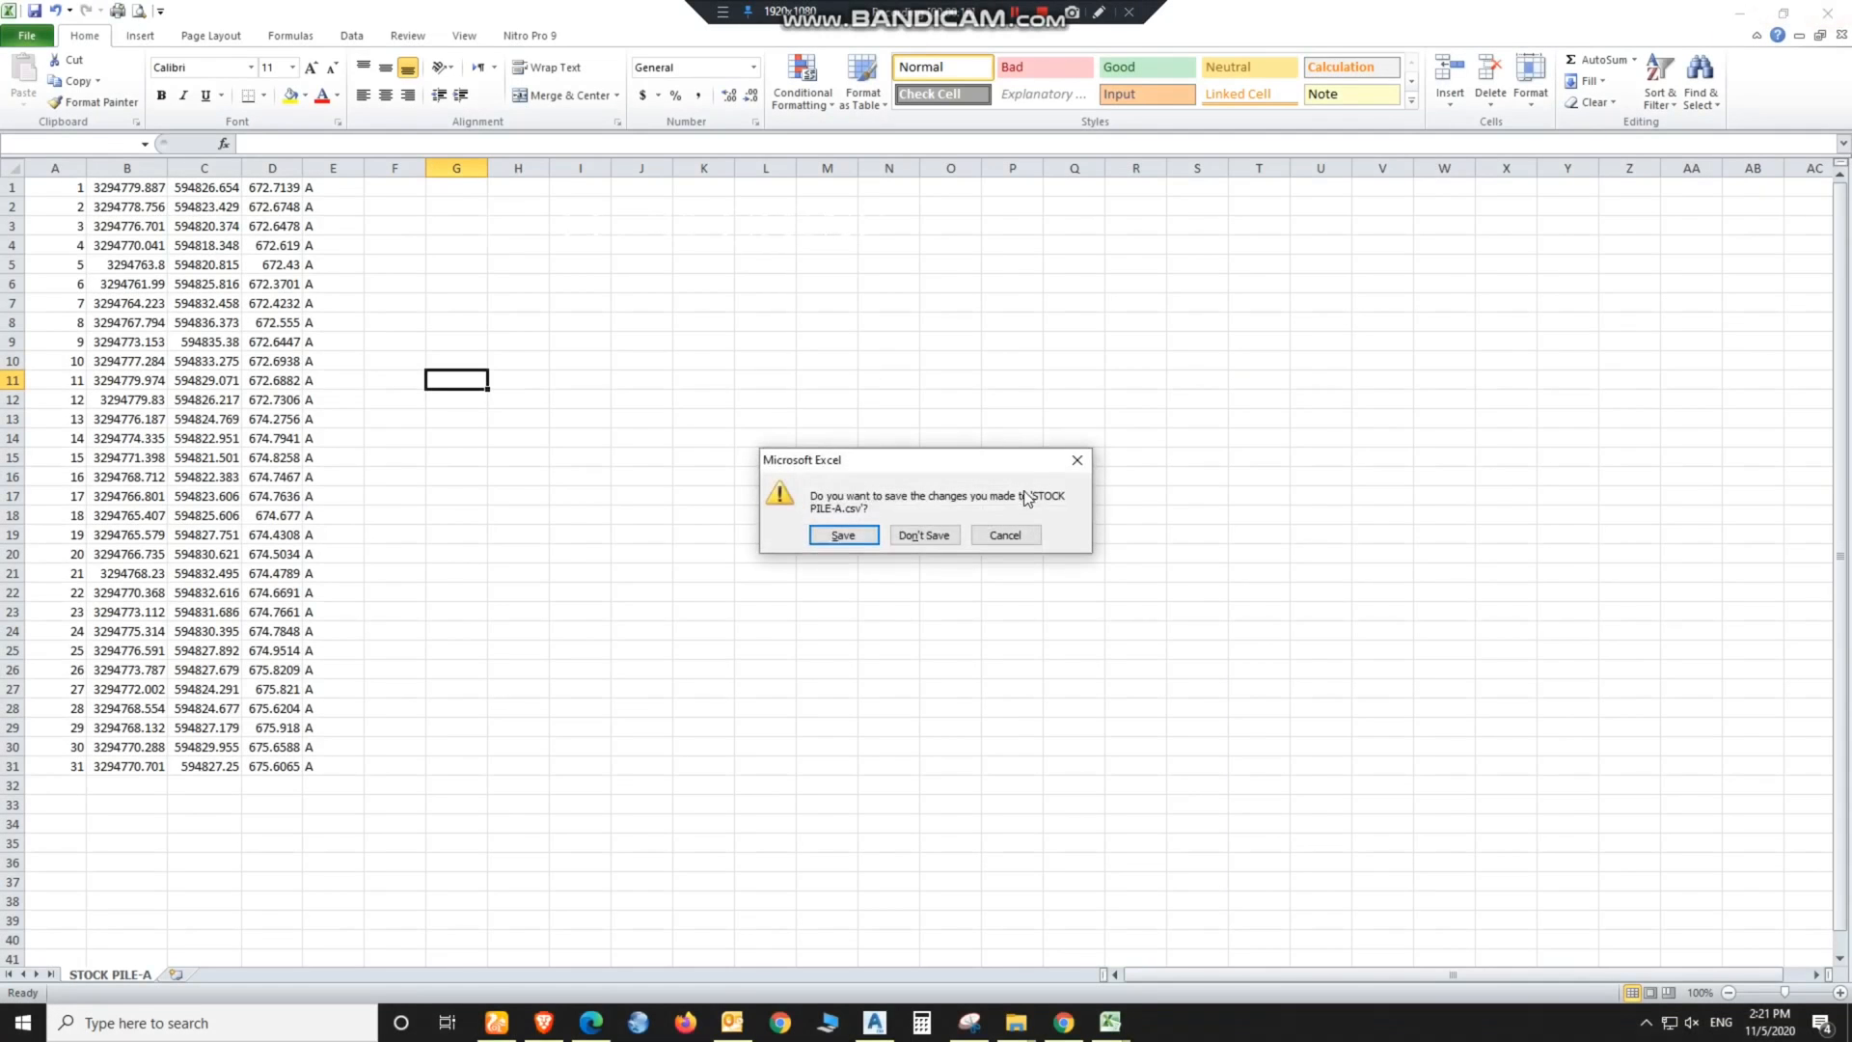
pyautogui.click(930, 540)
pyautogui.click(1827, 12)
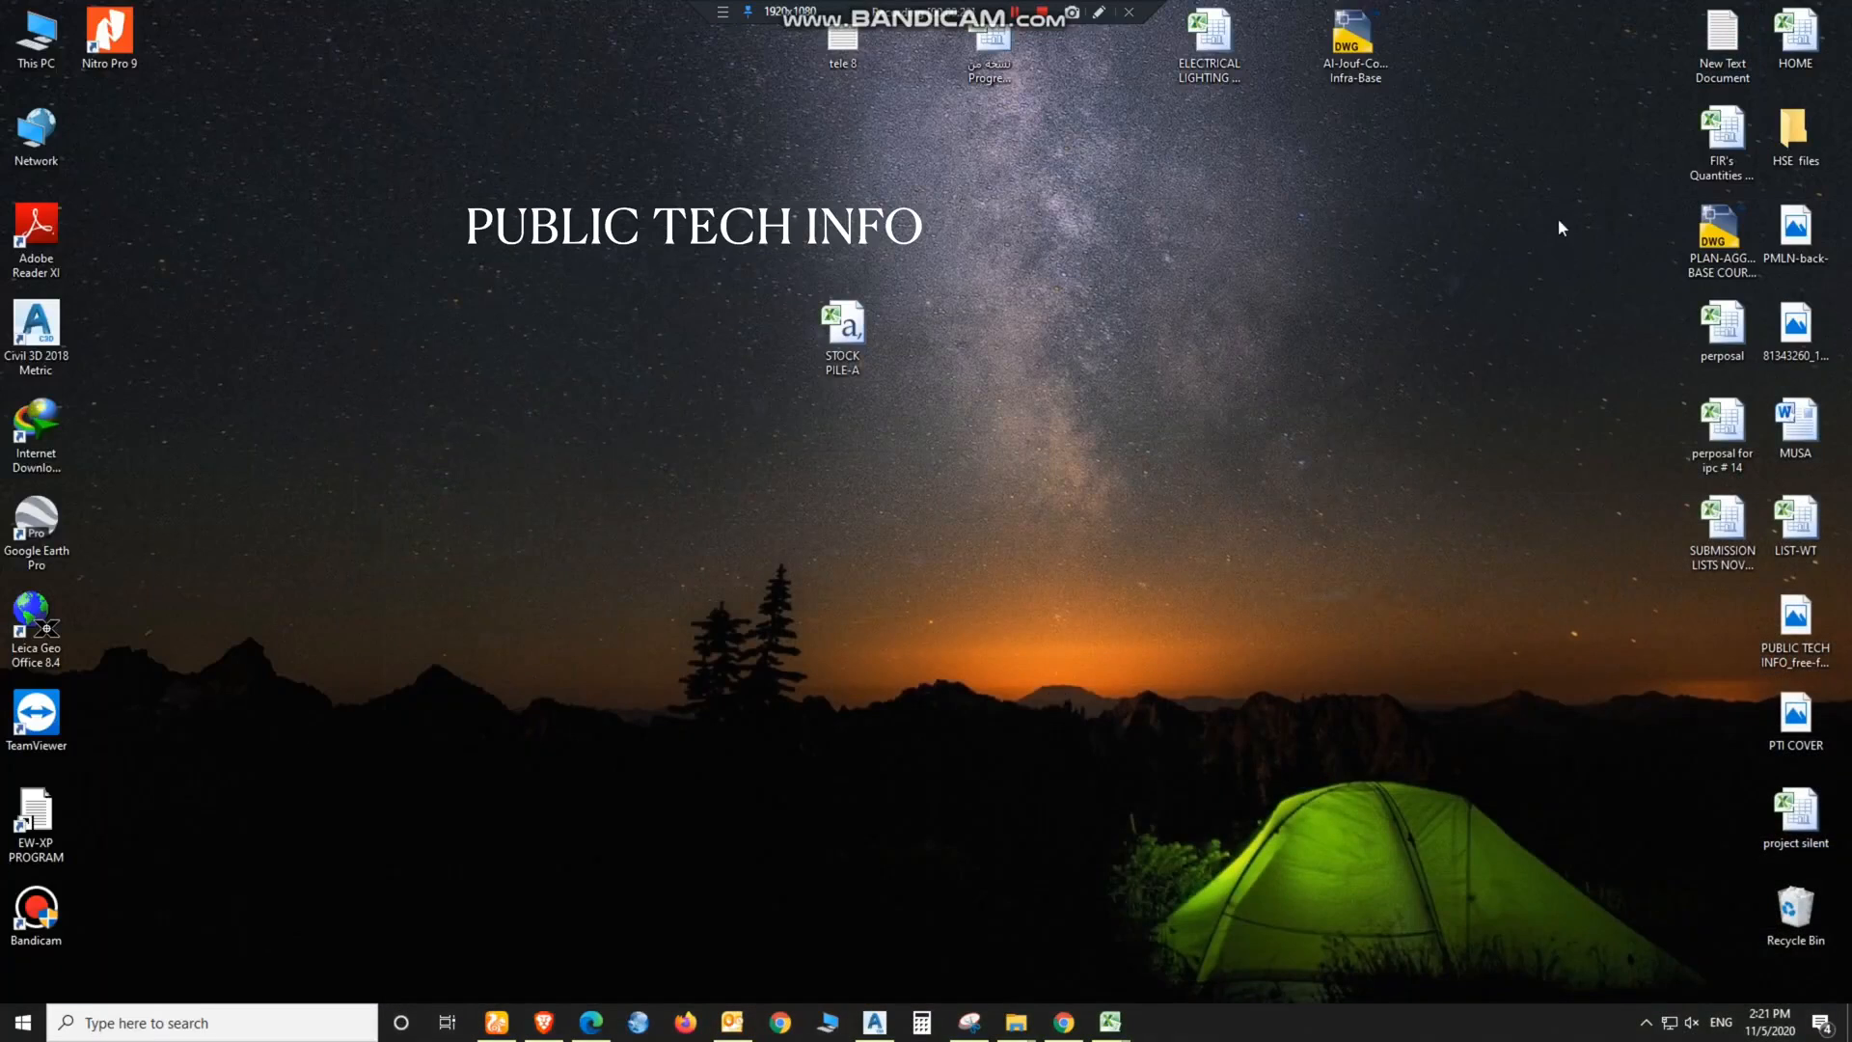
# Step: Switch to Civil 3D, start a point import, and add STOCK PILE-A.csv from the desktop as the source file
pyautogui.click(873, 1022)
pyautogui.click(564, 344)
pyautogui.click(967, 683)
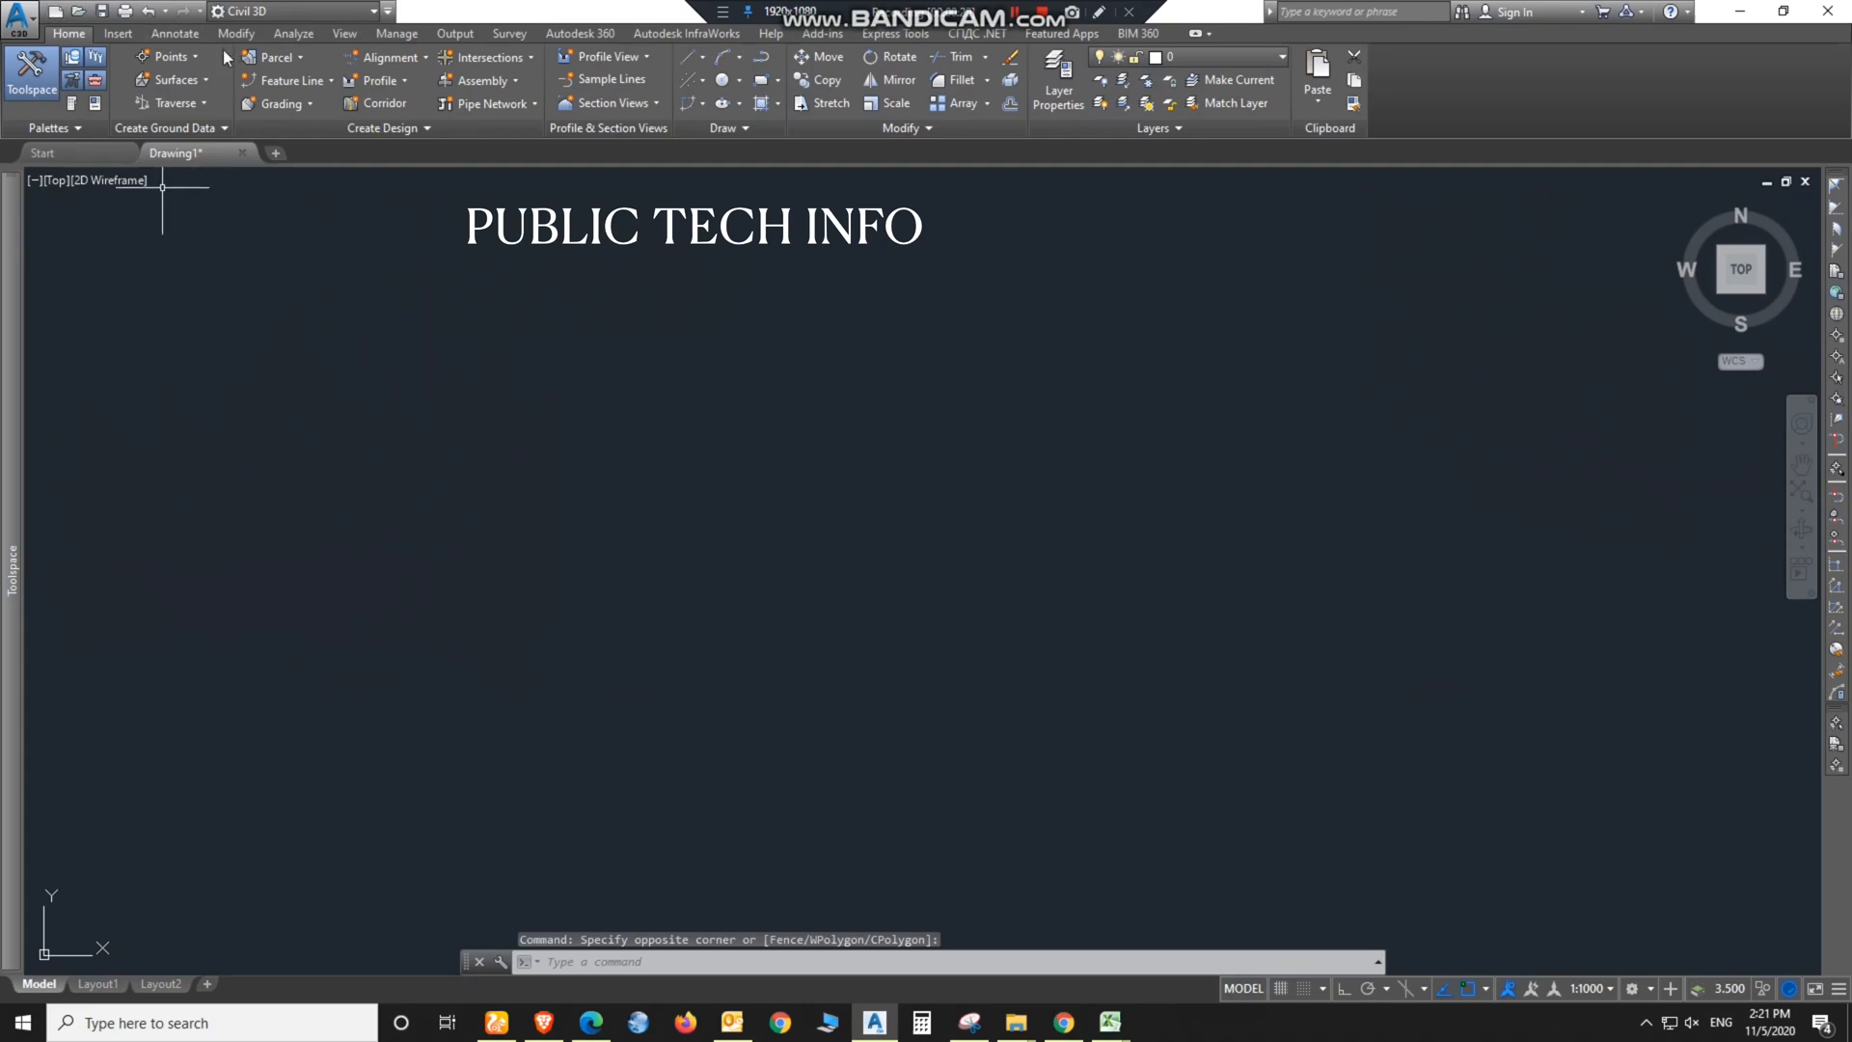
pyautogui.click(194, 58)
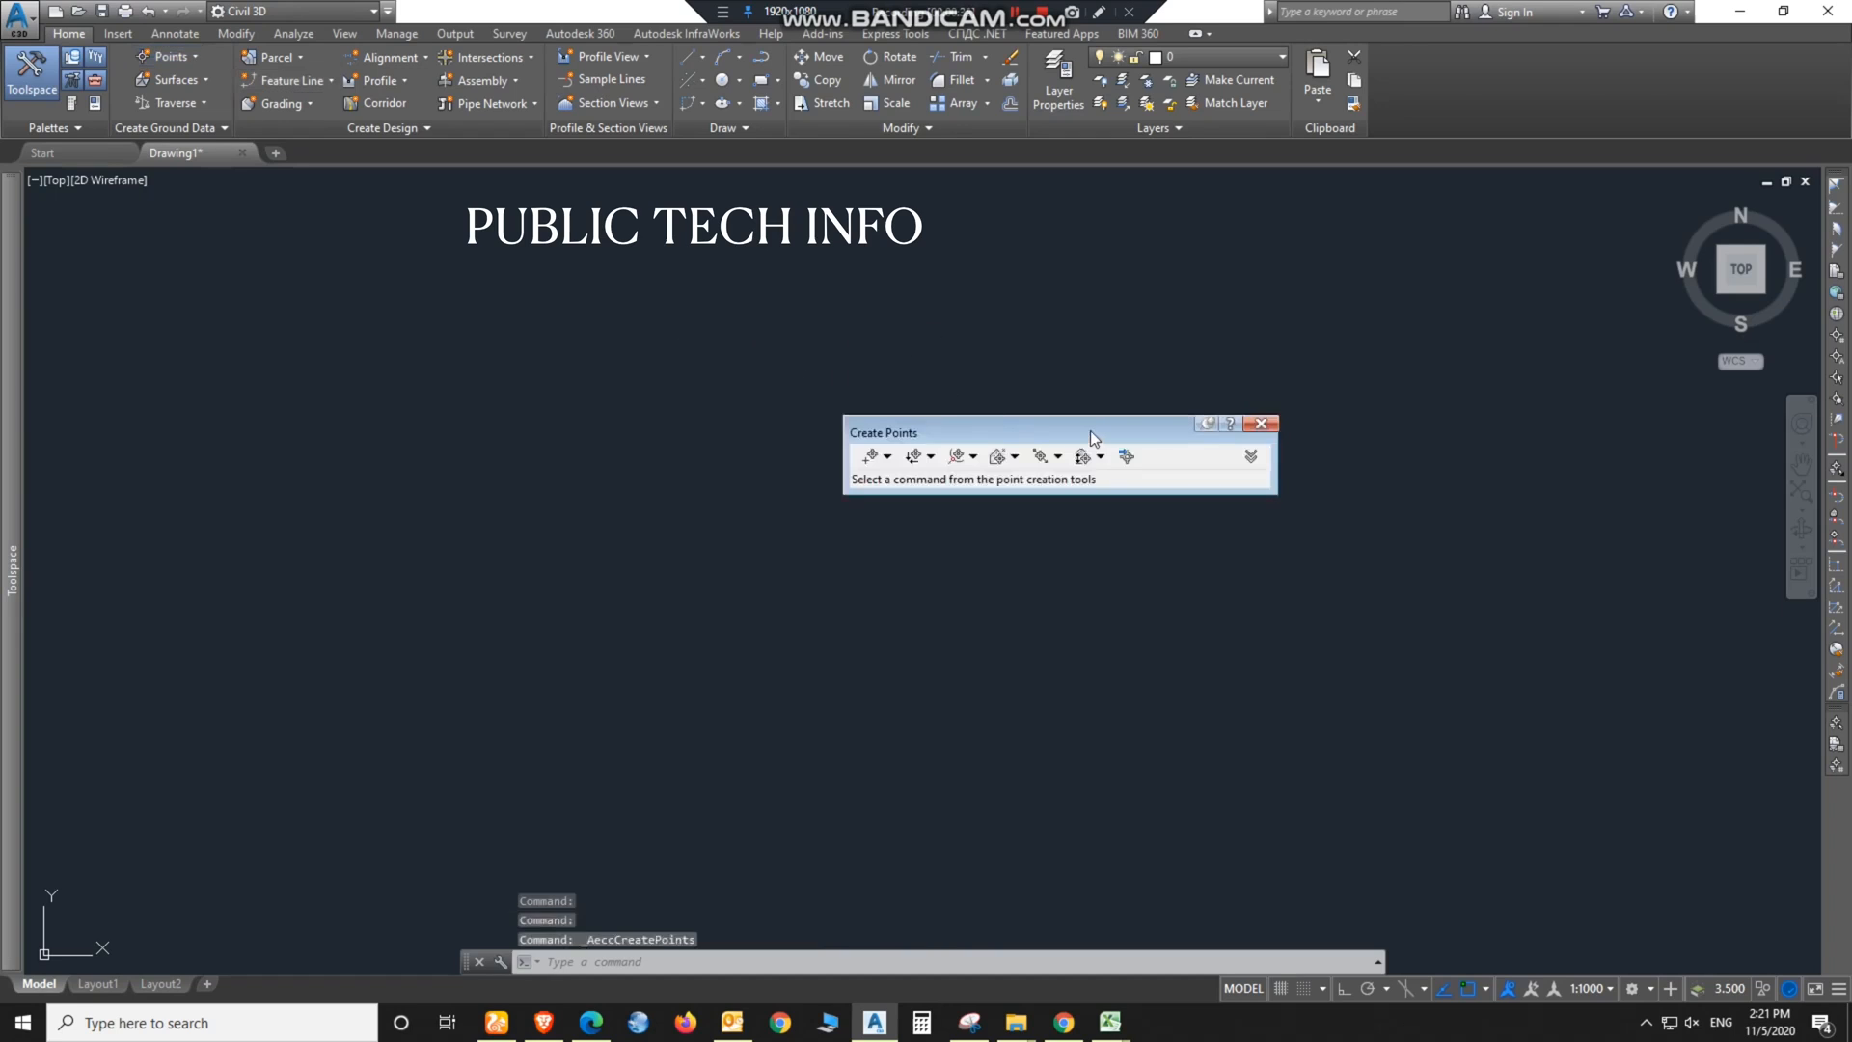
pyautogui.click(1124, 457)
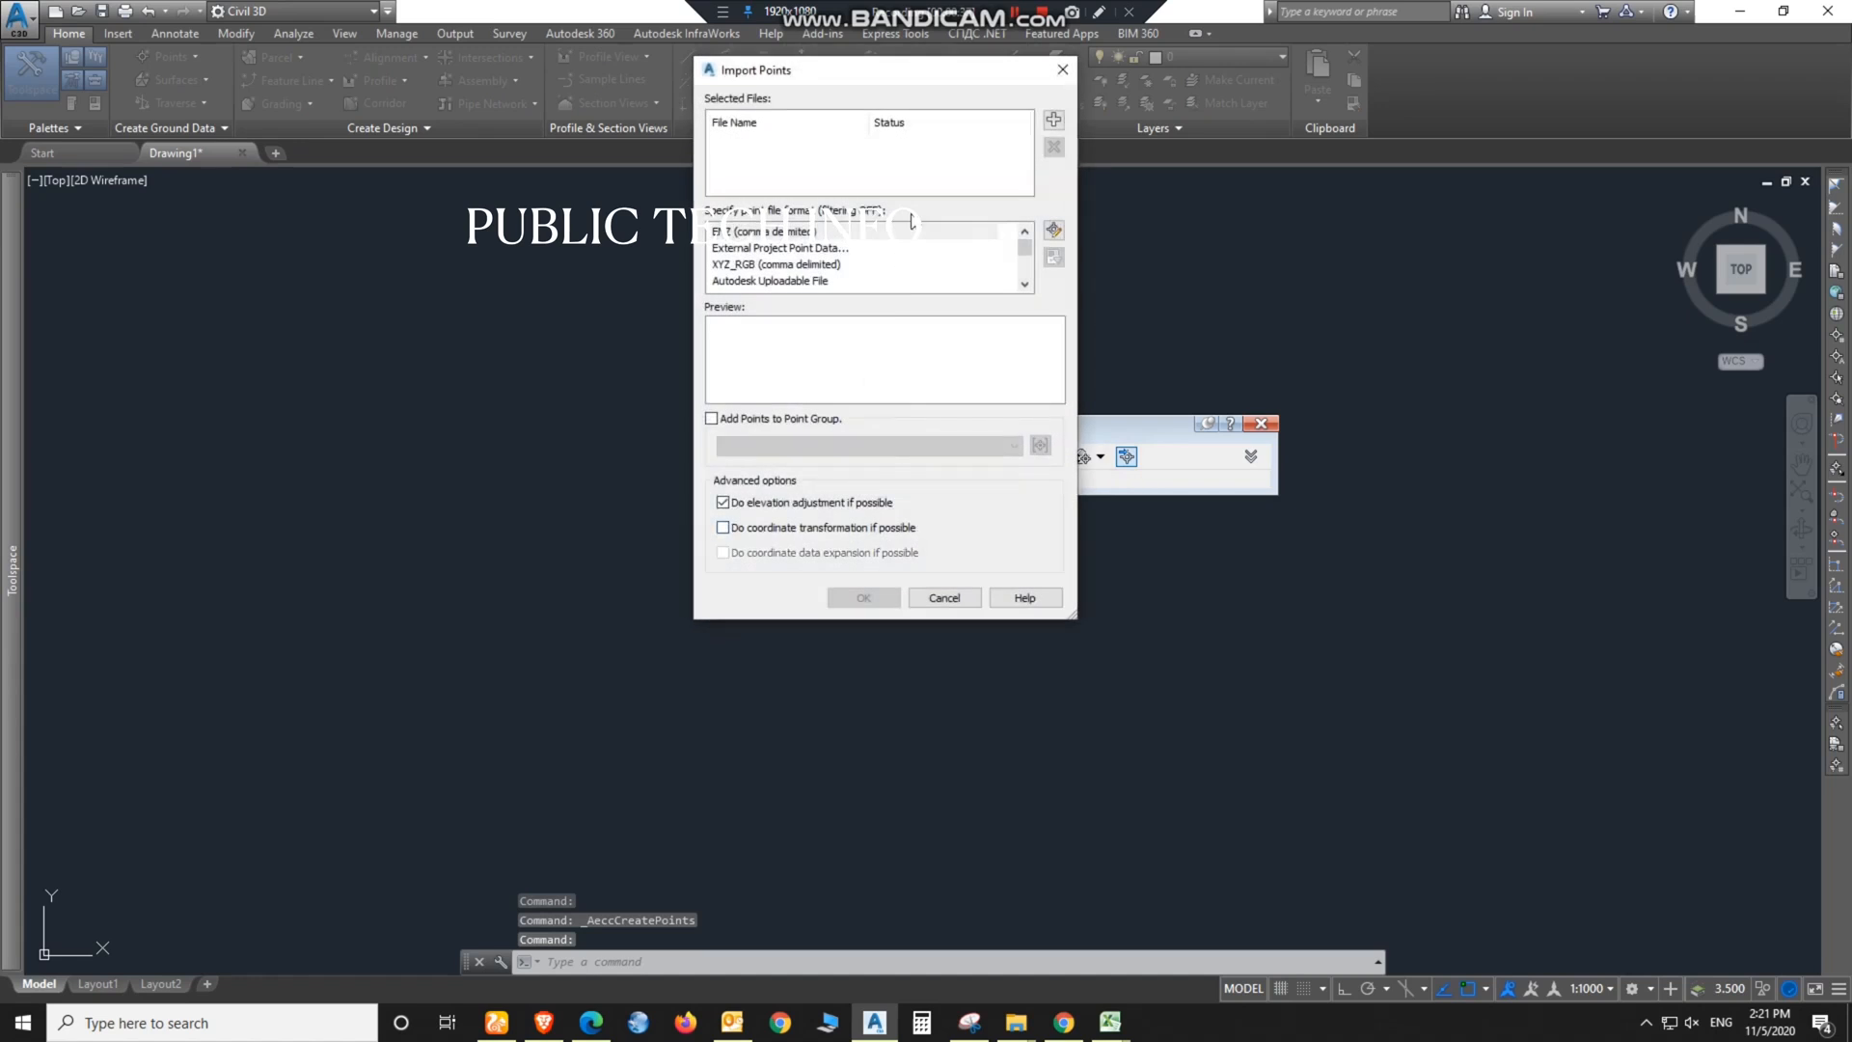
pyautogui.click(1057, 121)
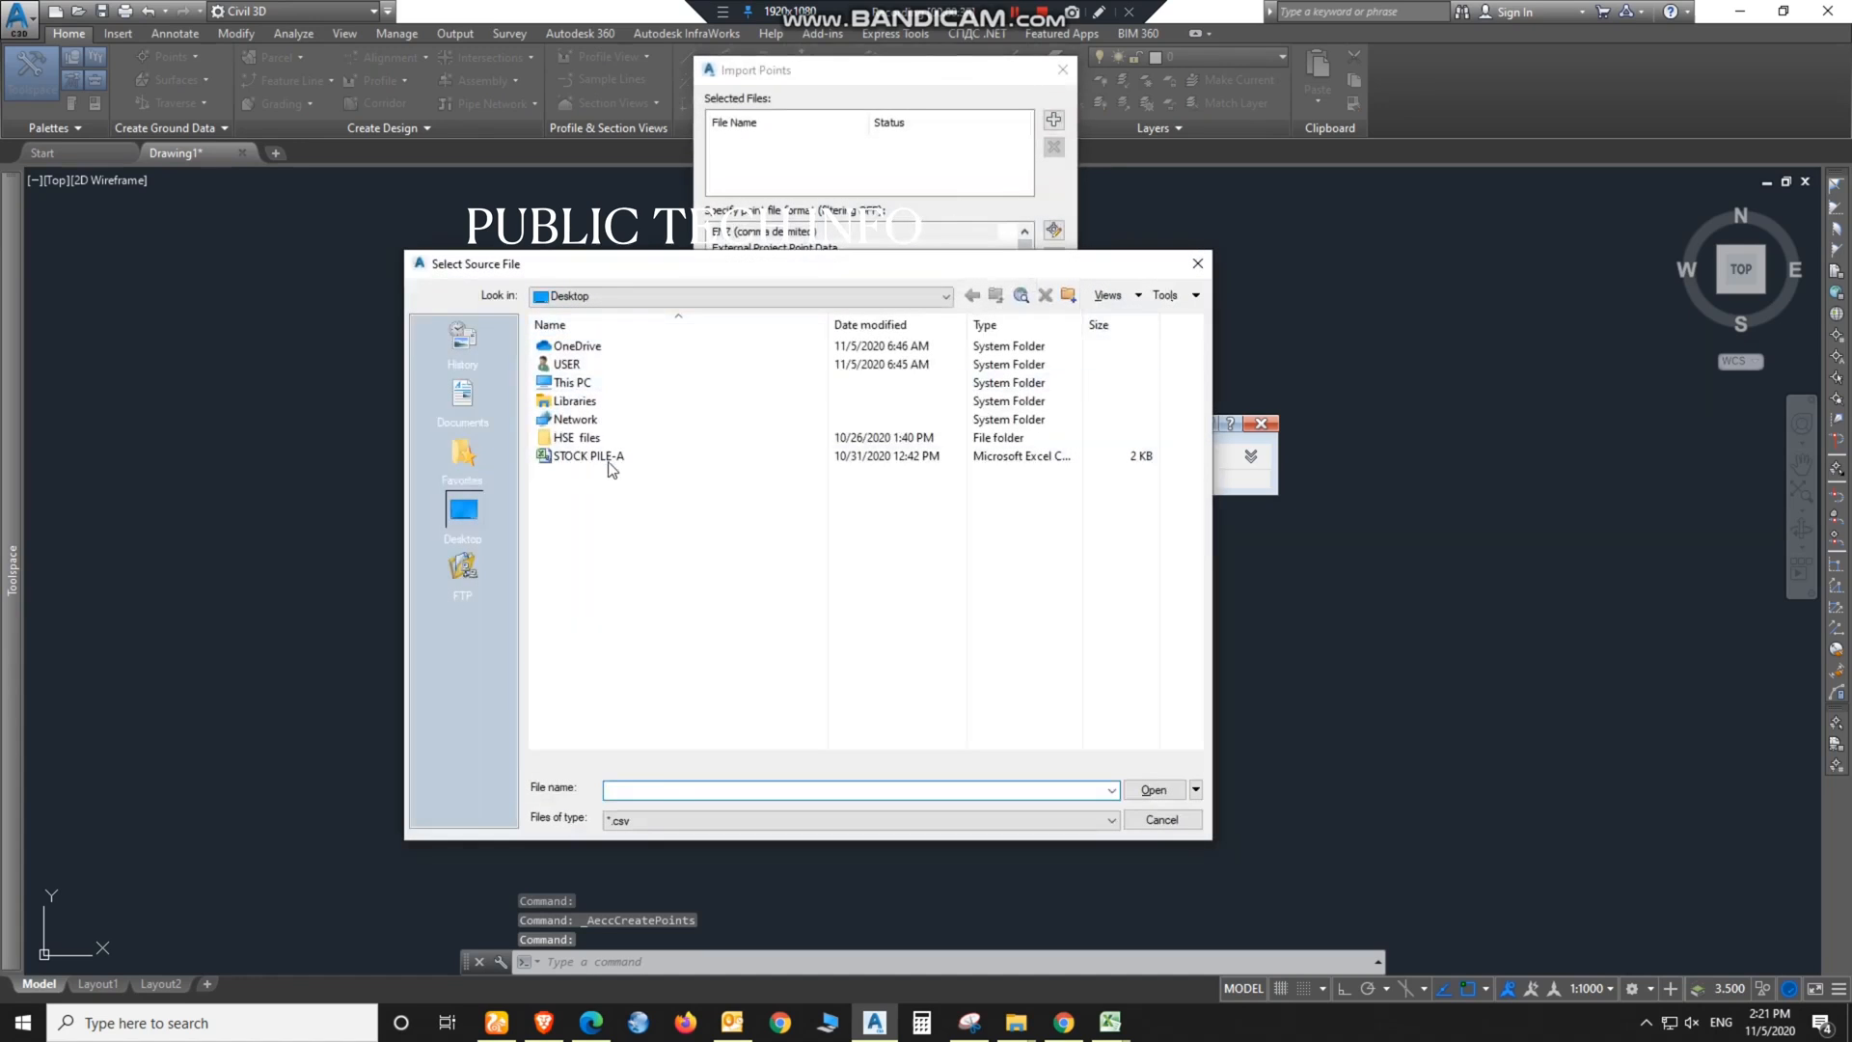
pyautogui.click(605, 457)
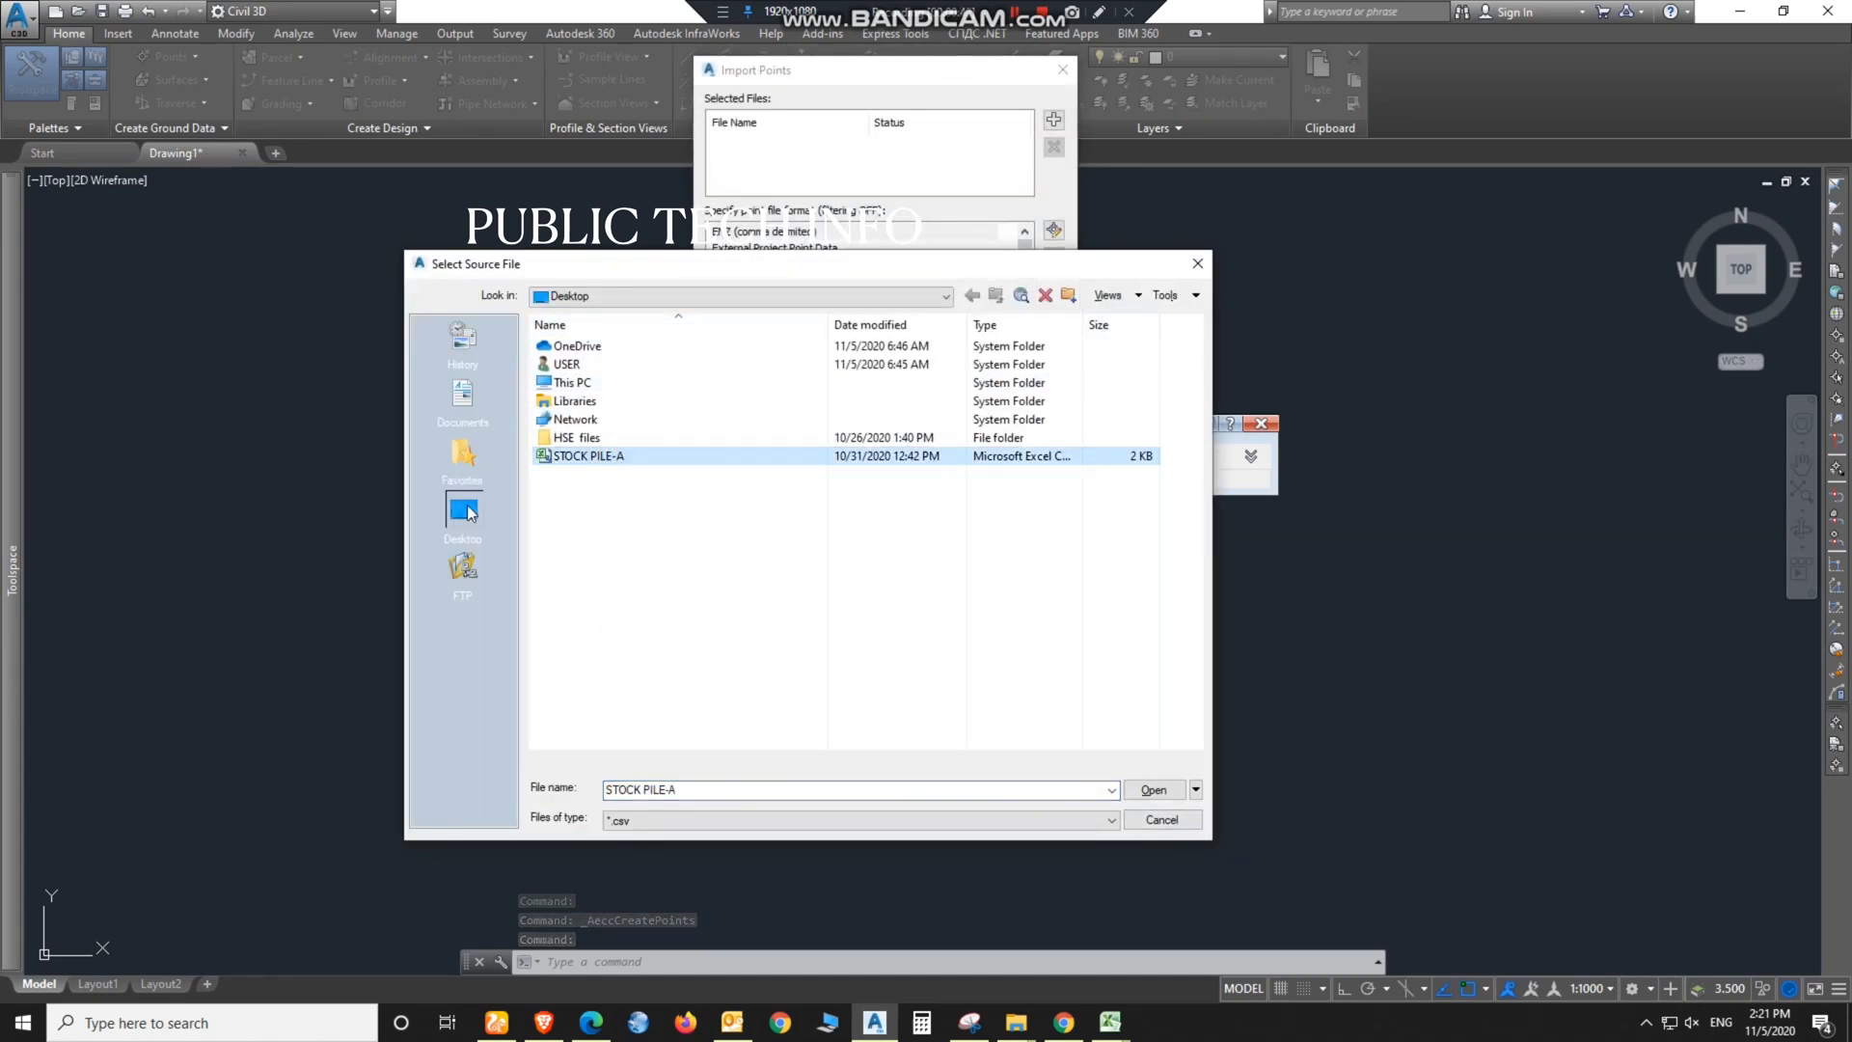
pyautogui.click(1154, 790)
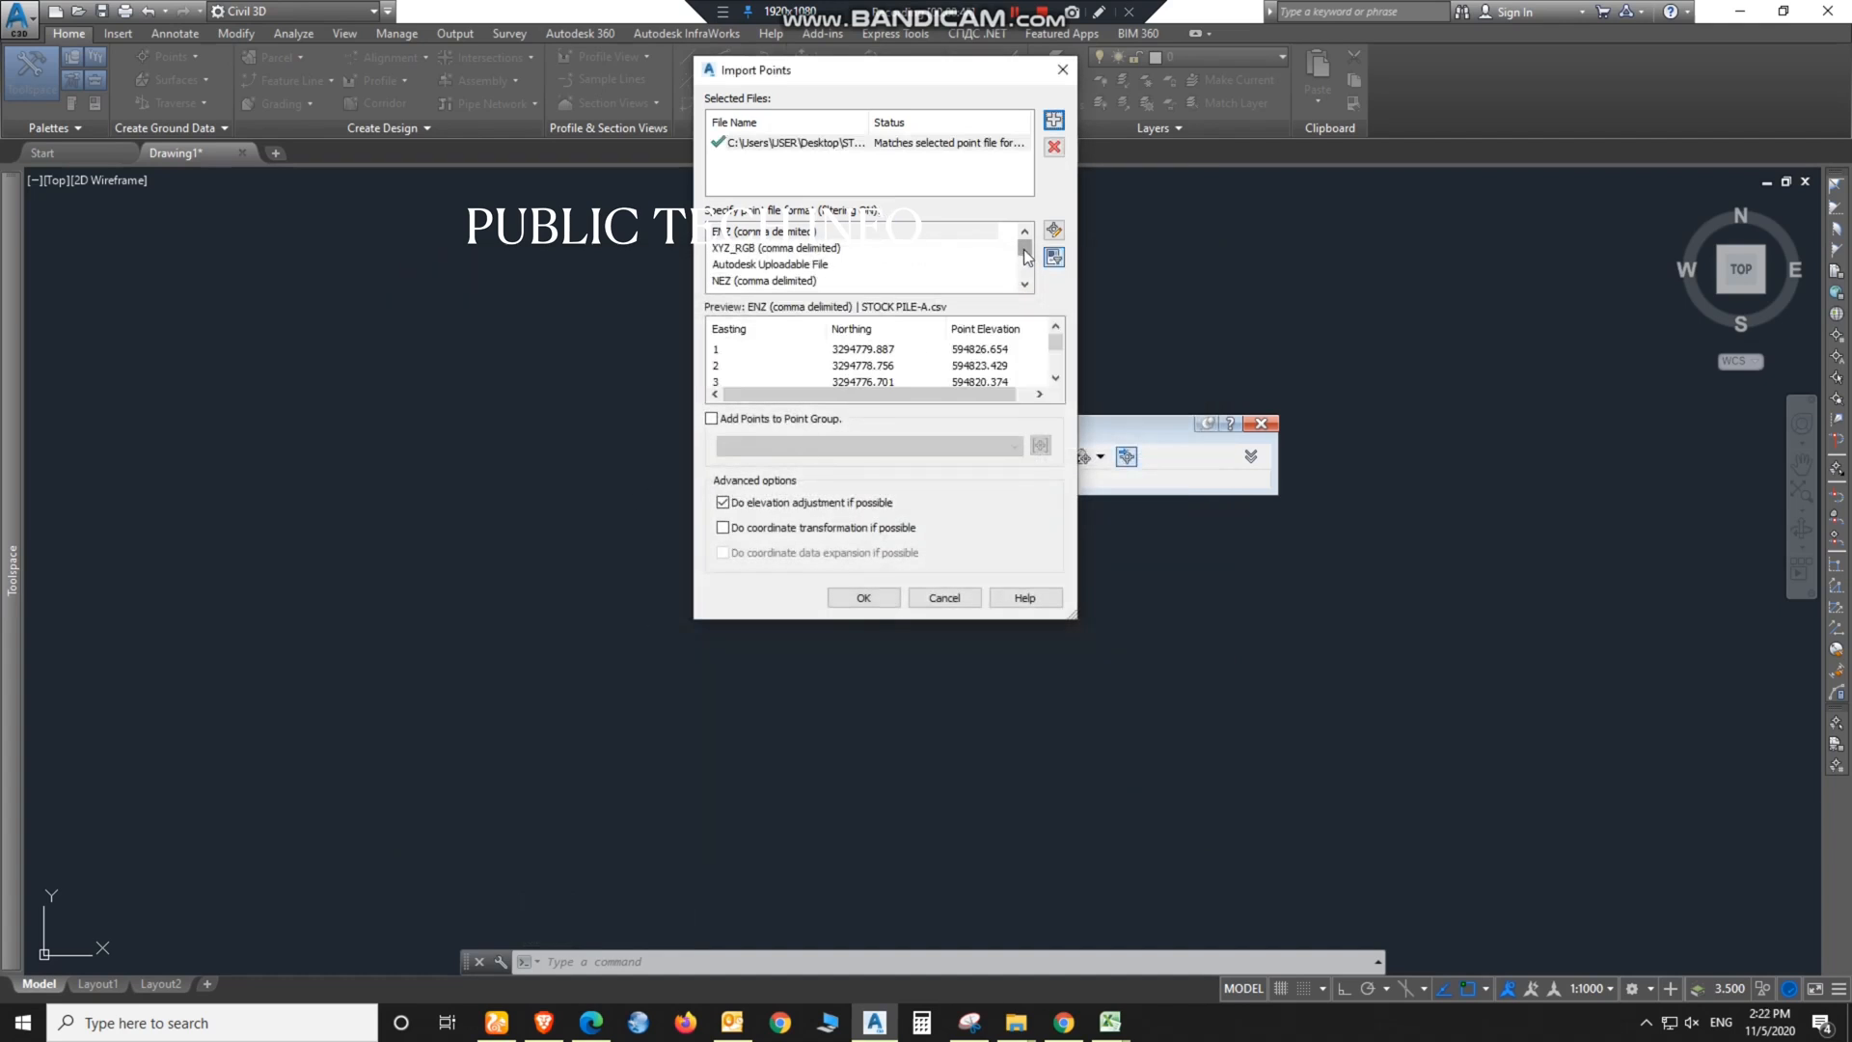
# Step: Import the points using the PNEZD (comma delimited) format and close the point creation tools
pyautogui.moveTo(1025, 252); pyautogui.dragTo(1028, 289)
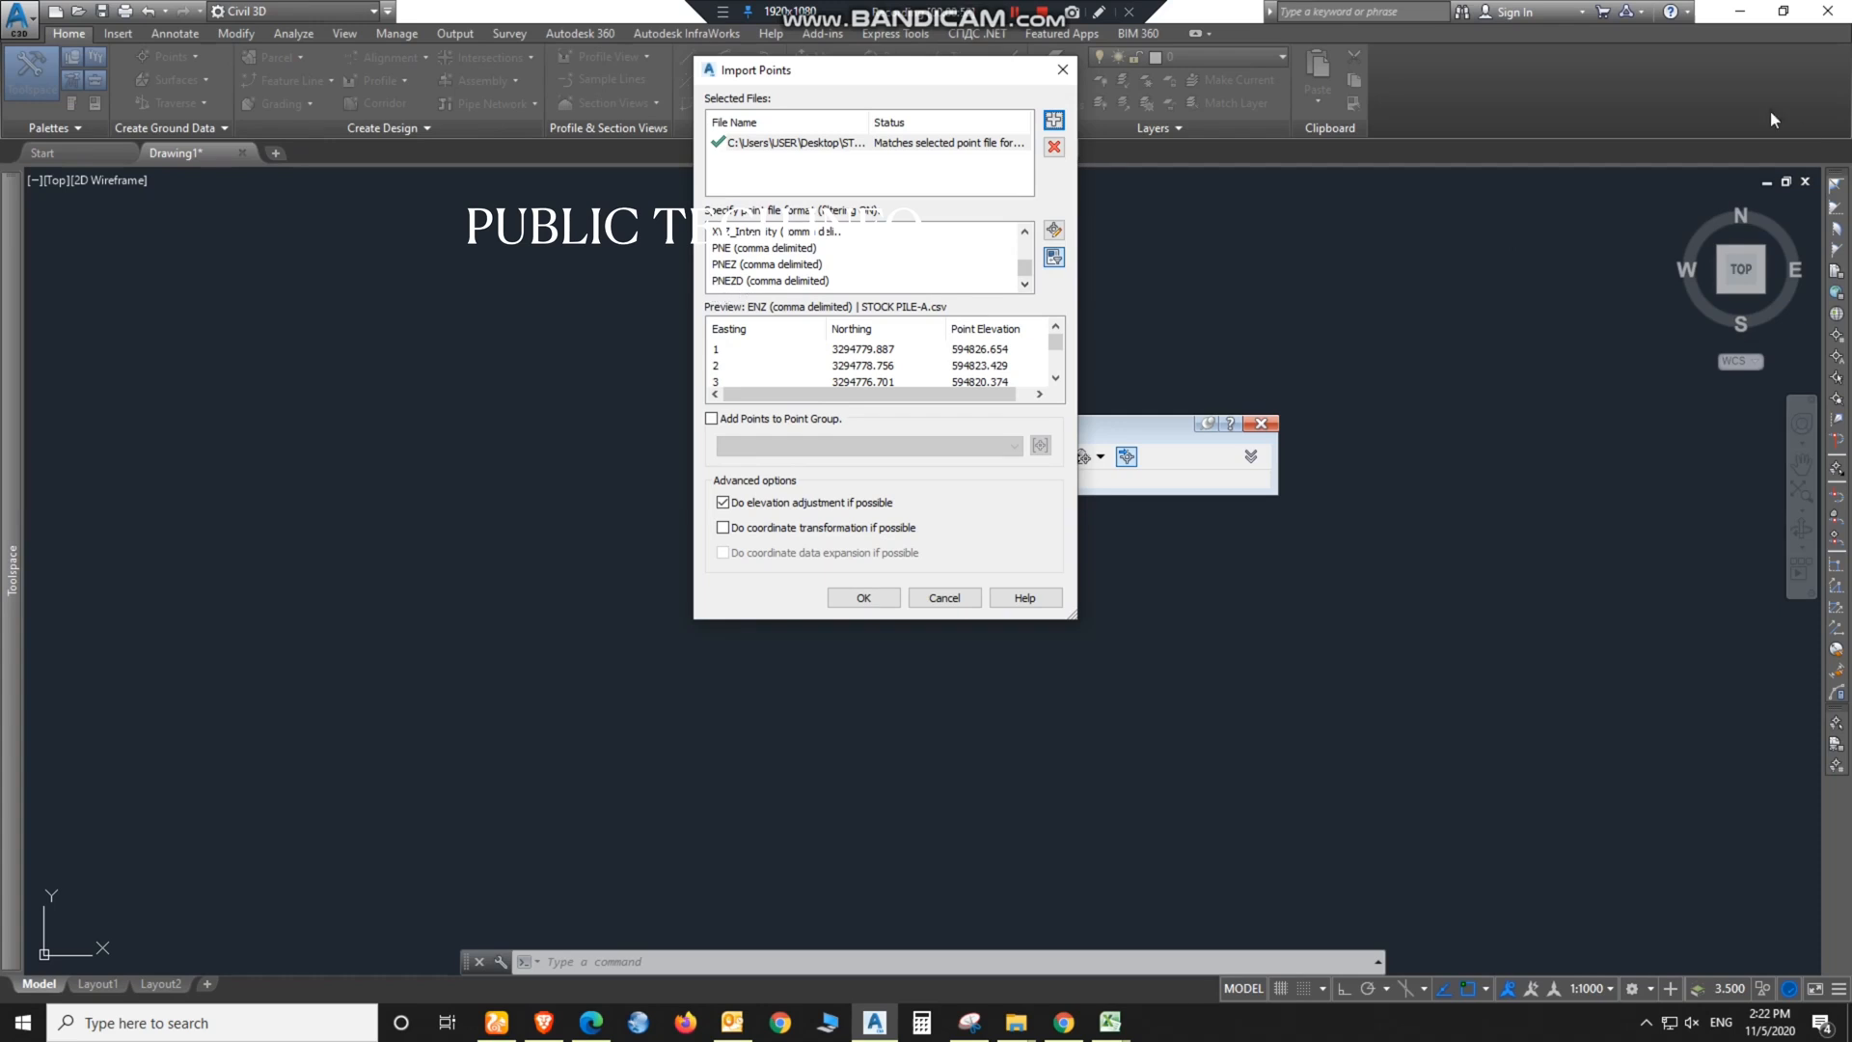
pyautogui.click(1095, 12)
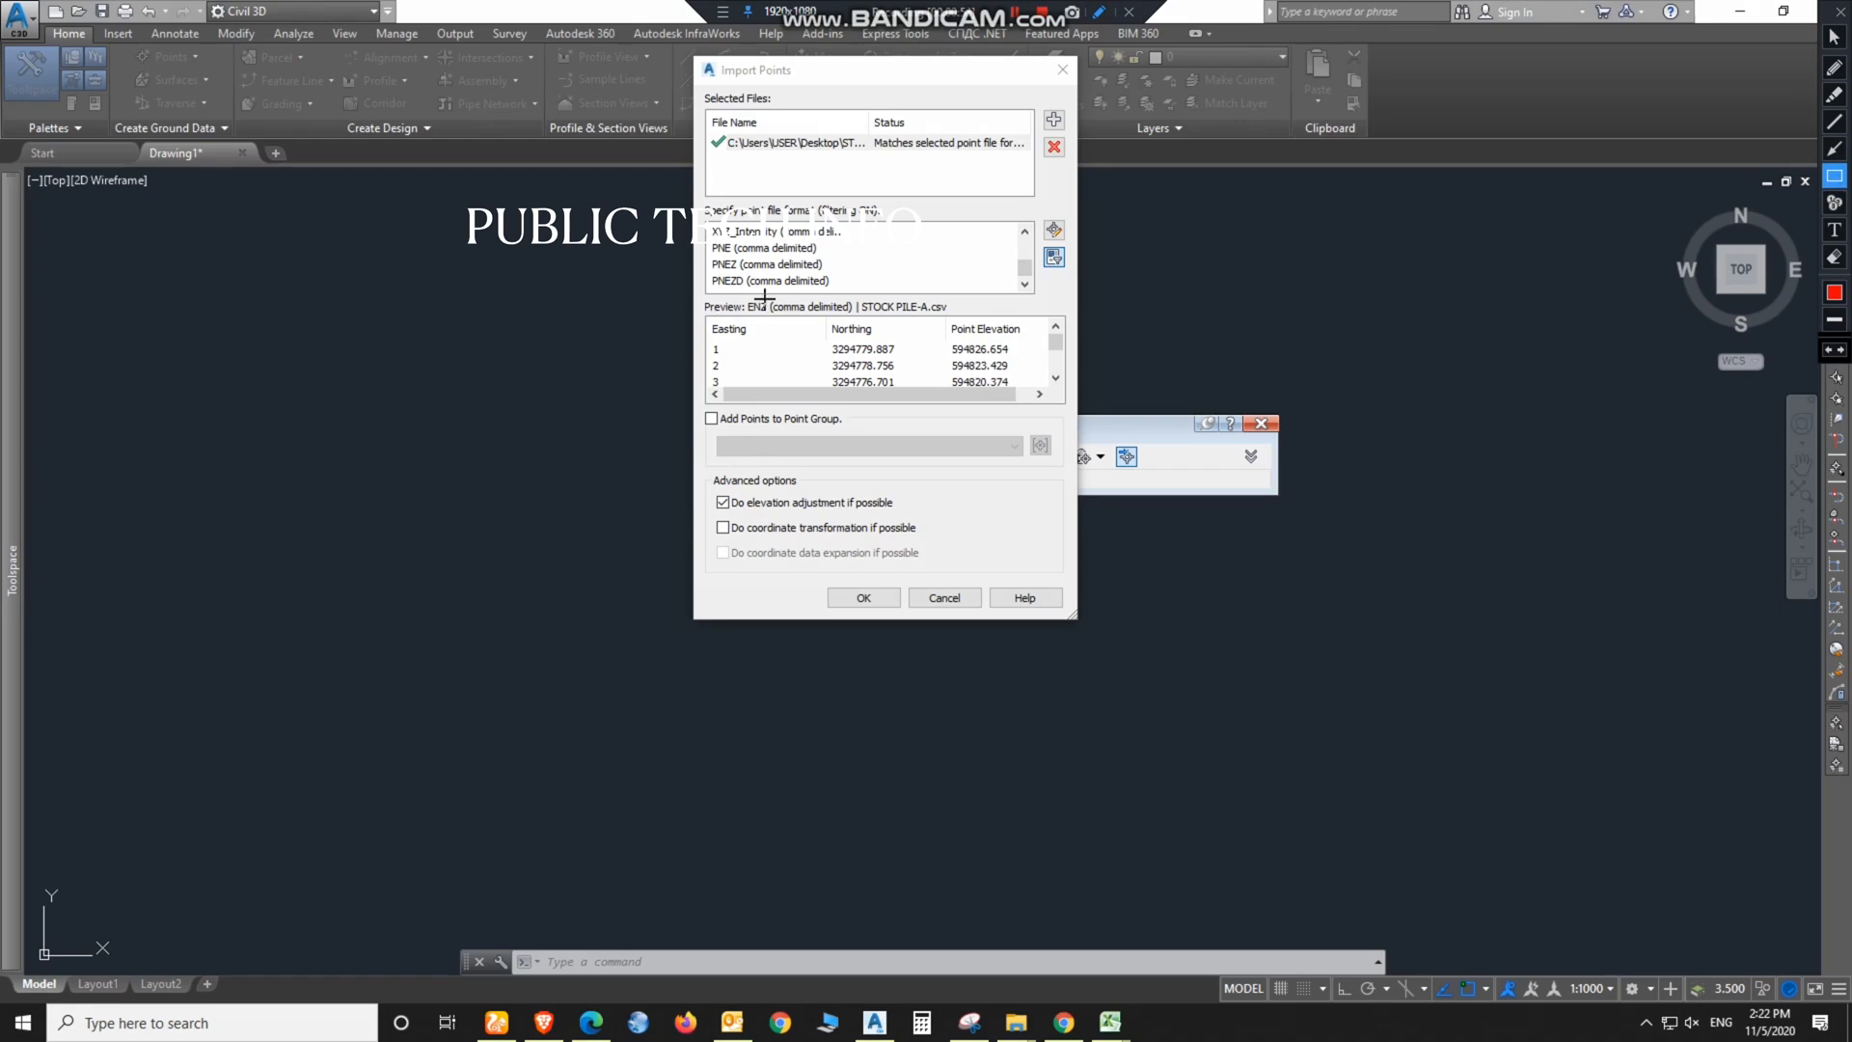
pyautogui.moveTo(699, 270); pyautogui.dragTo(846, 297)
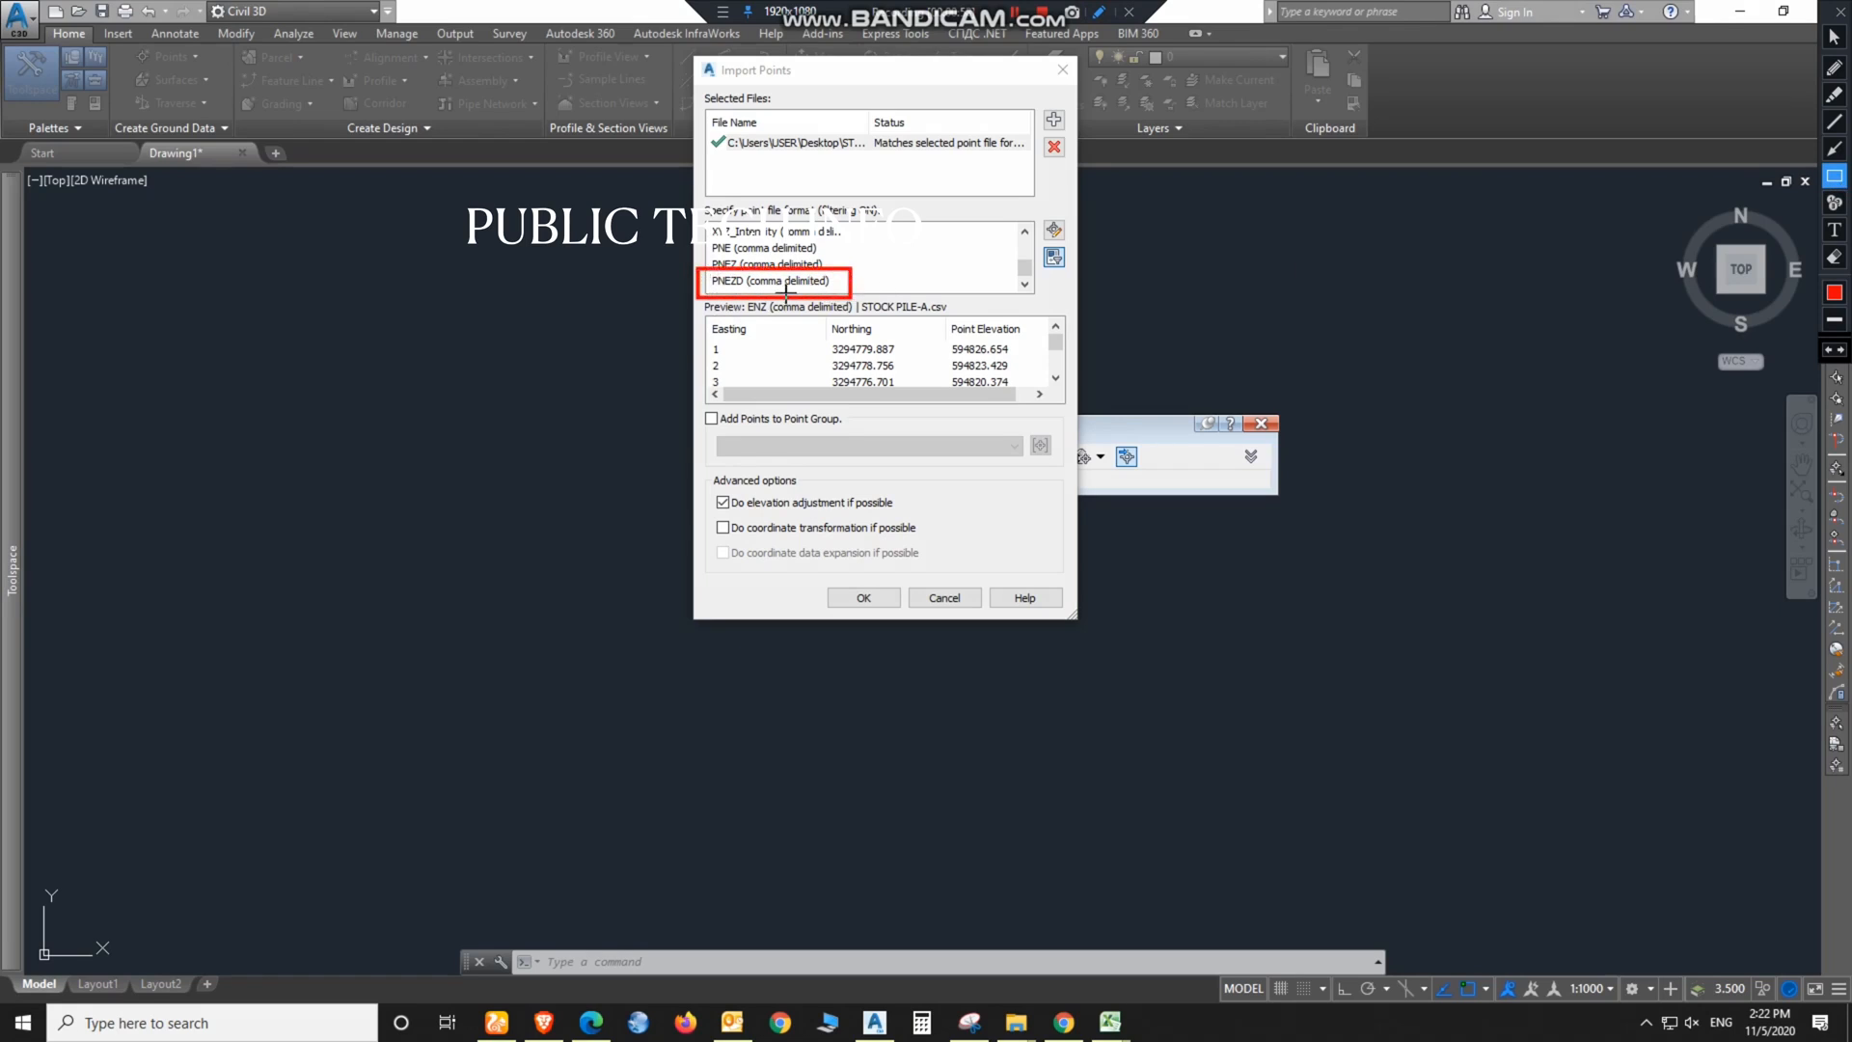
pyautogui.click(811, 281)
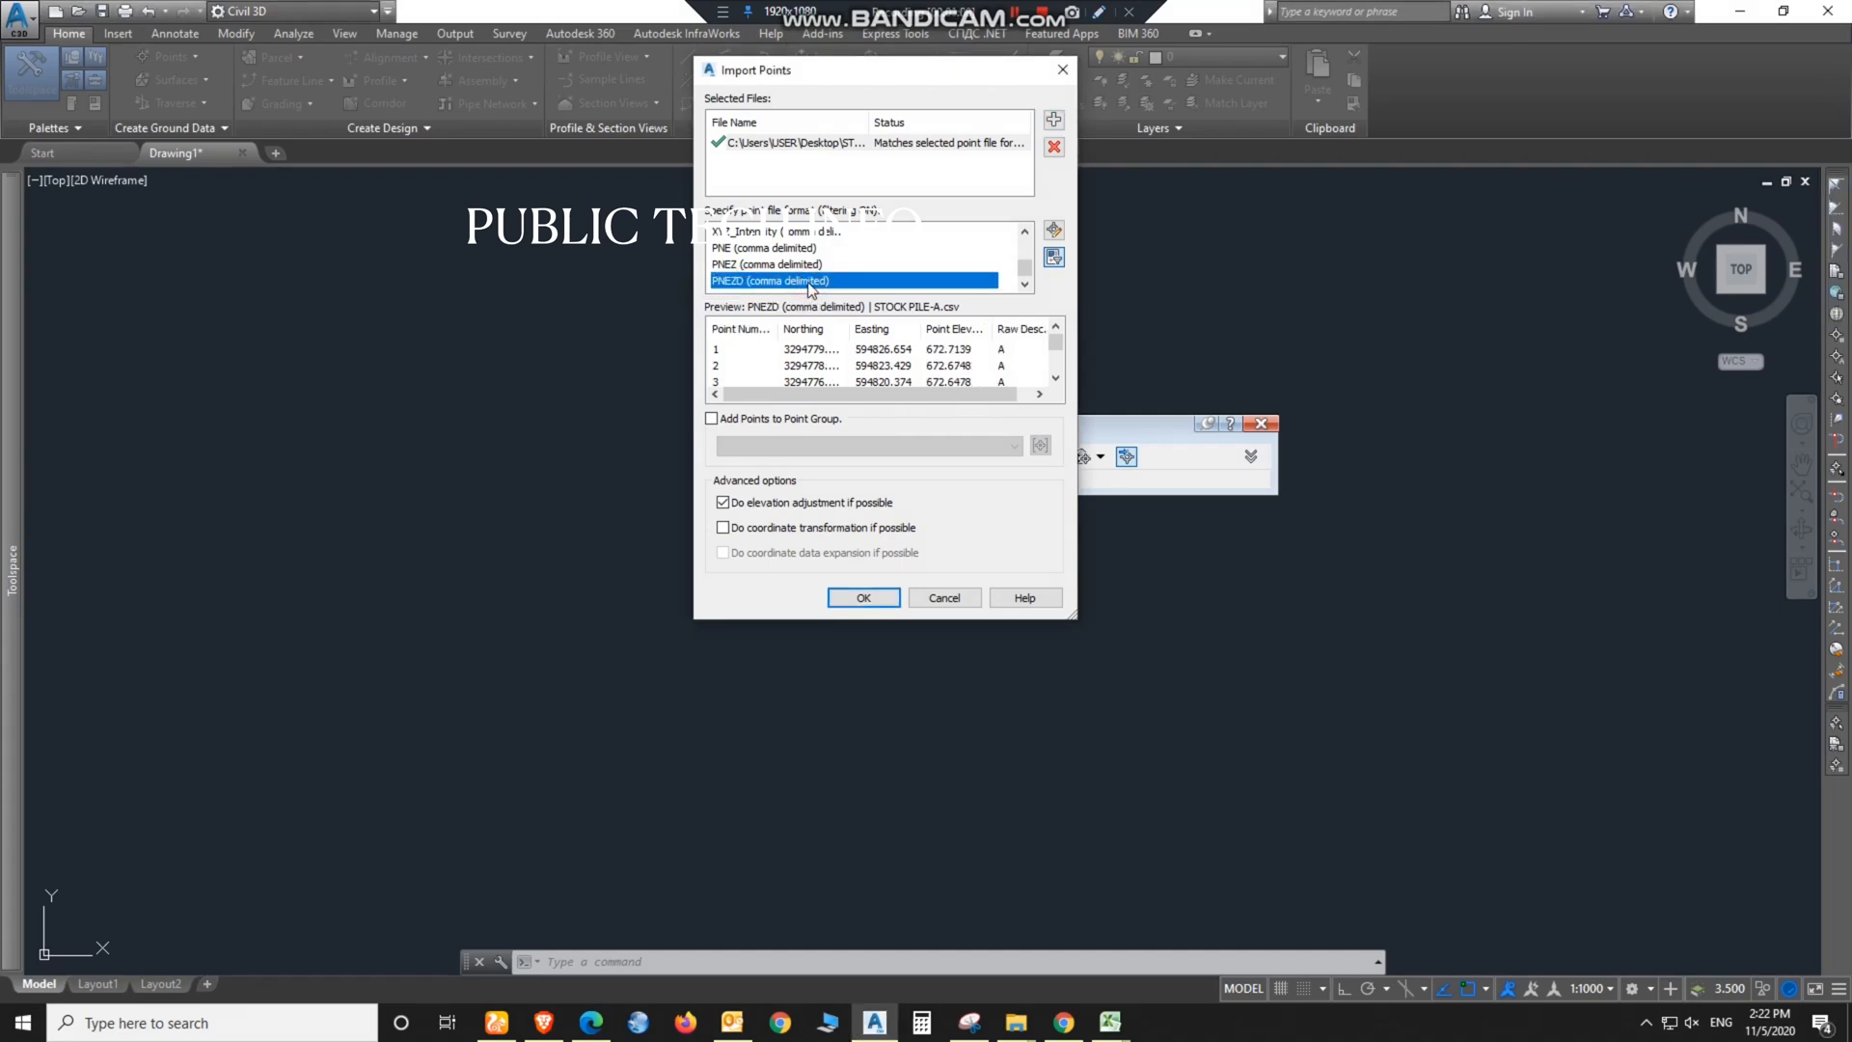
pyautogui.click(865, 598)
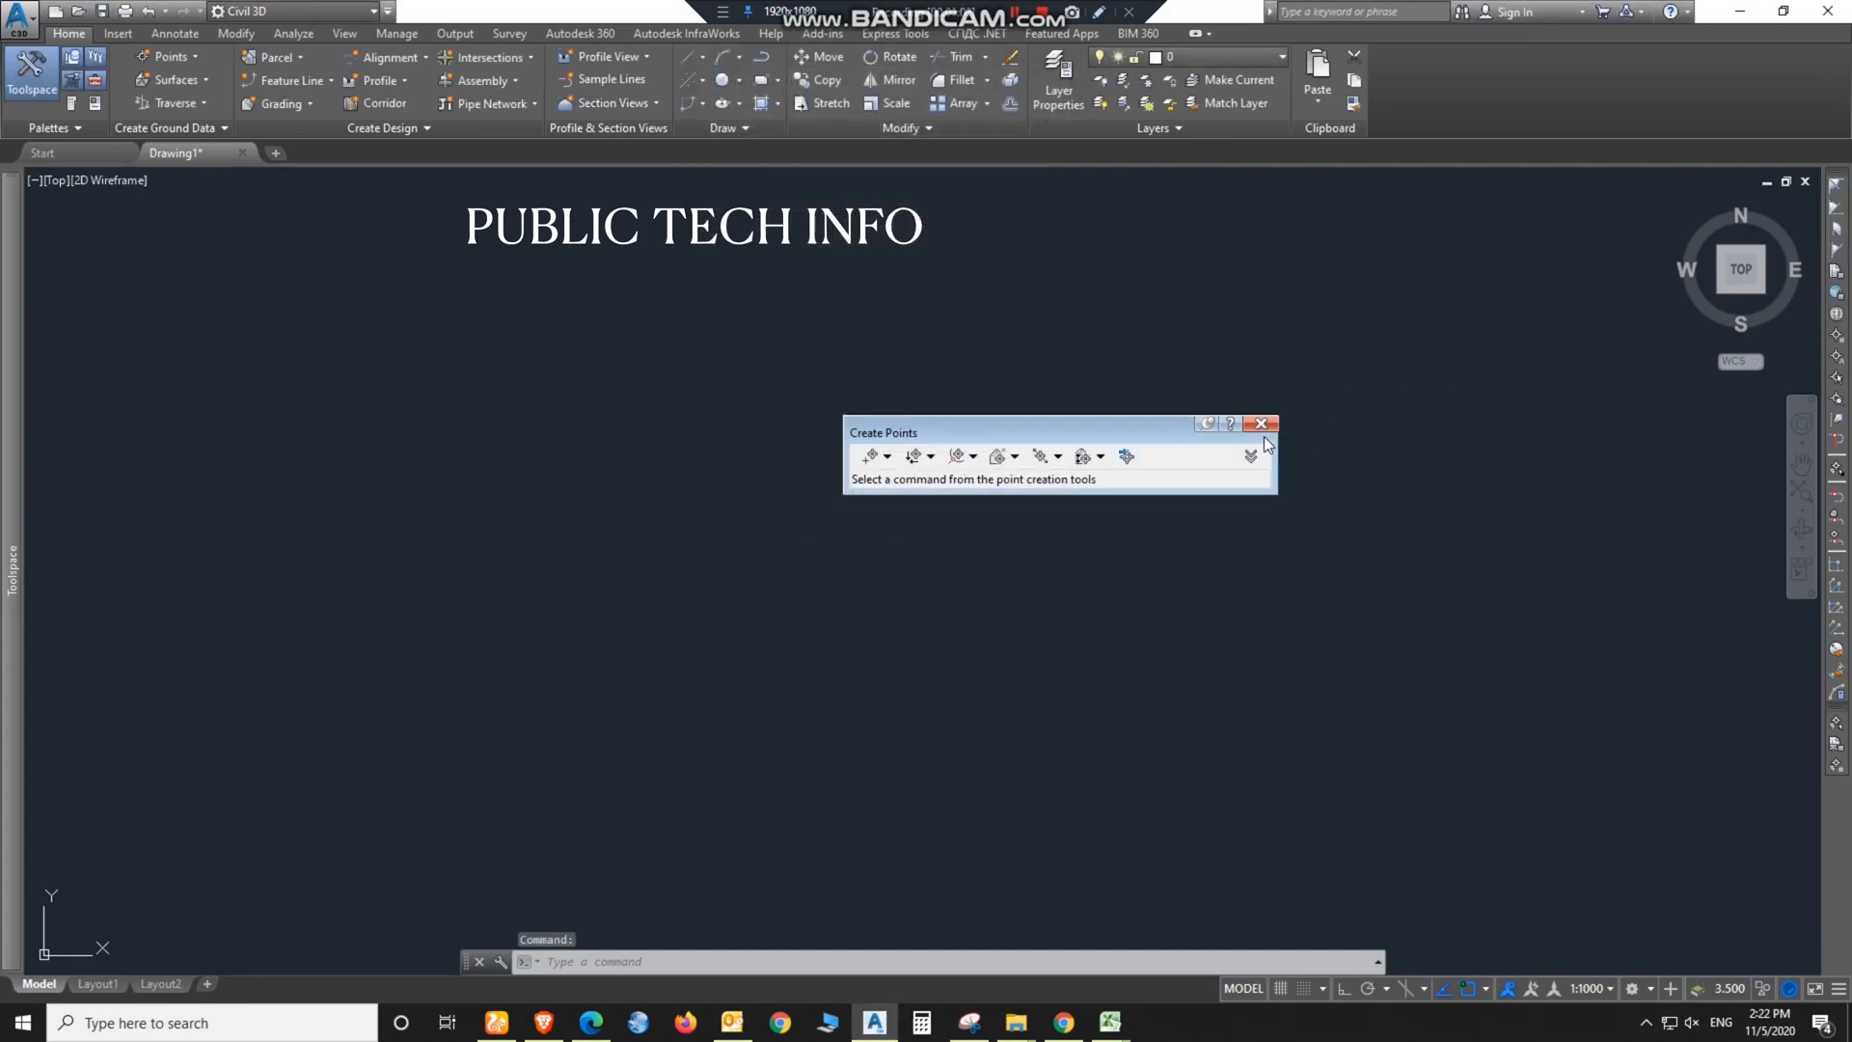
pyautogui.click(1261, 425)
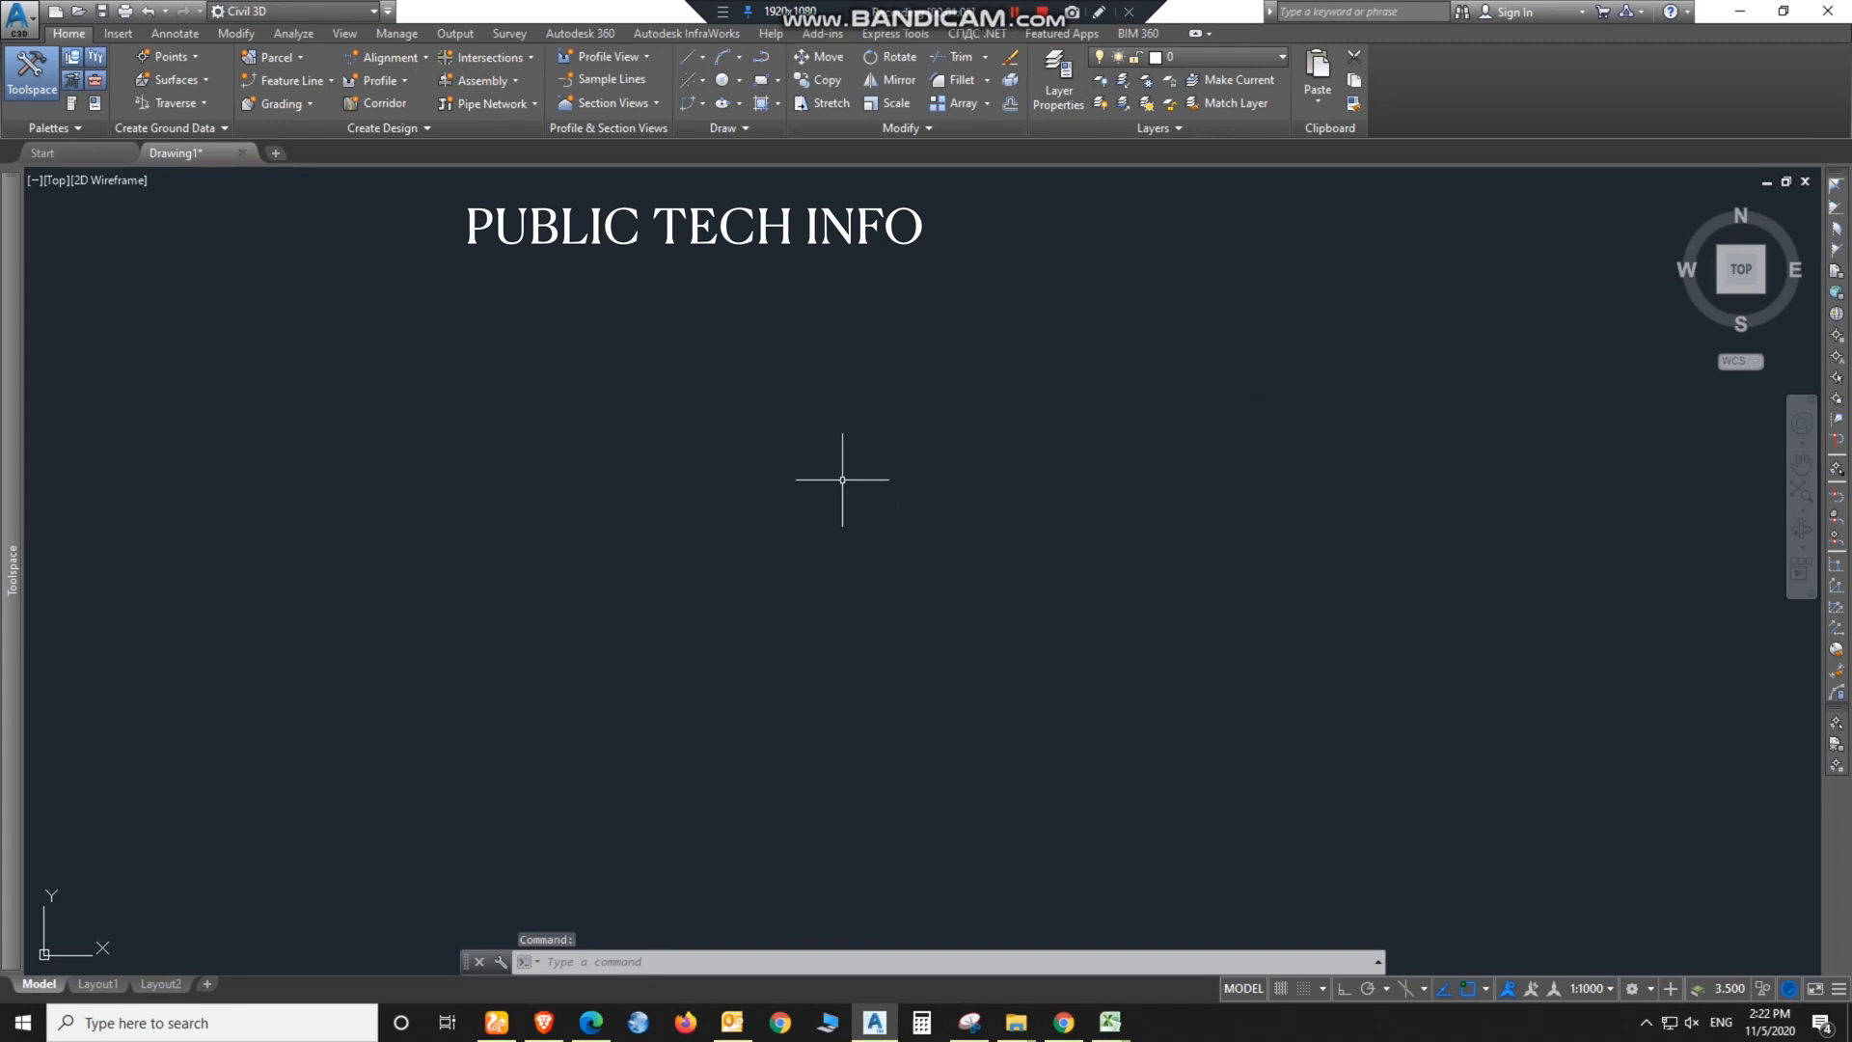
# Step: Select one of the imported COGO points and extend the selection to all similar points
pyautogui.write('z')
pyautogui.press('Return')
pyautogui.write('e')
pyautogui.press('Return')
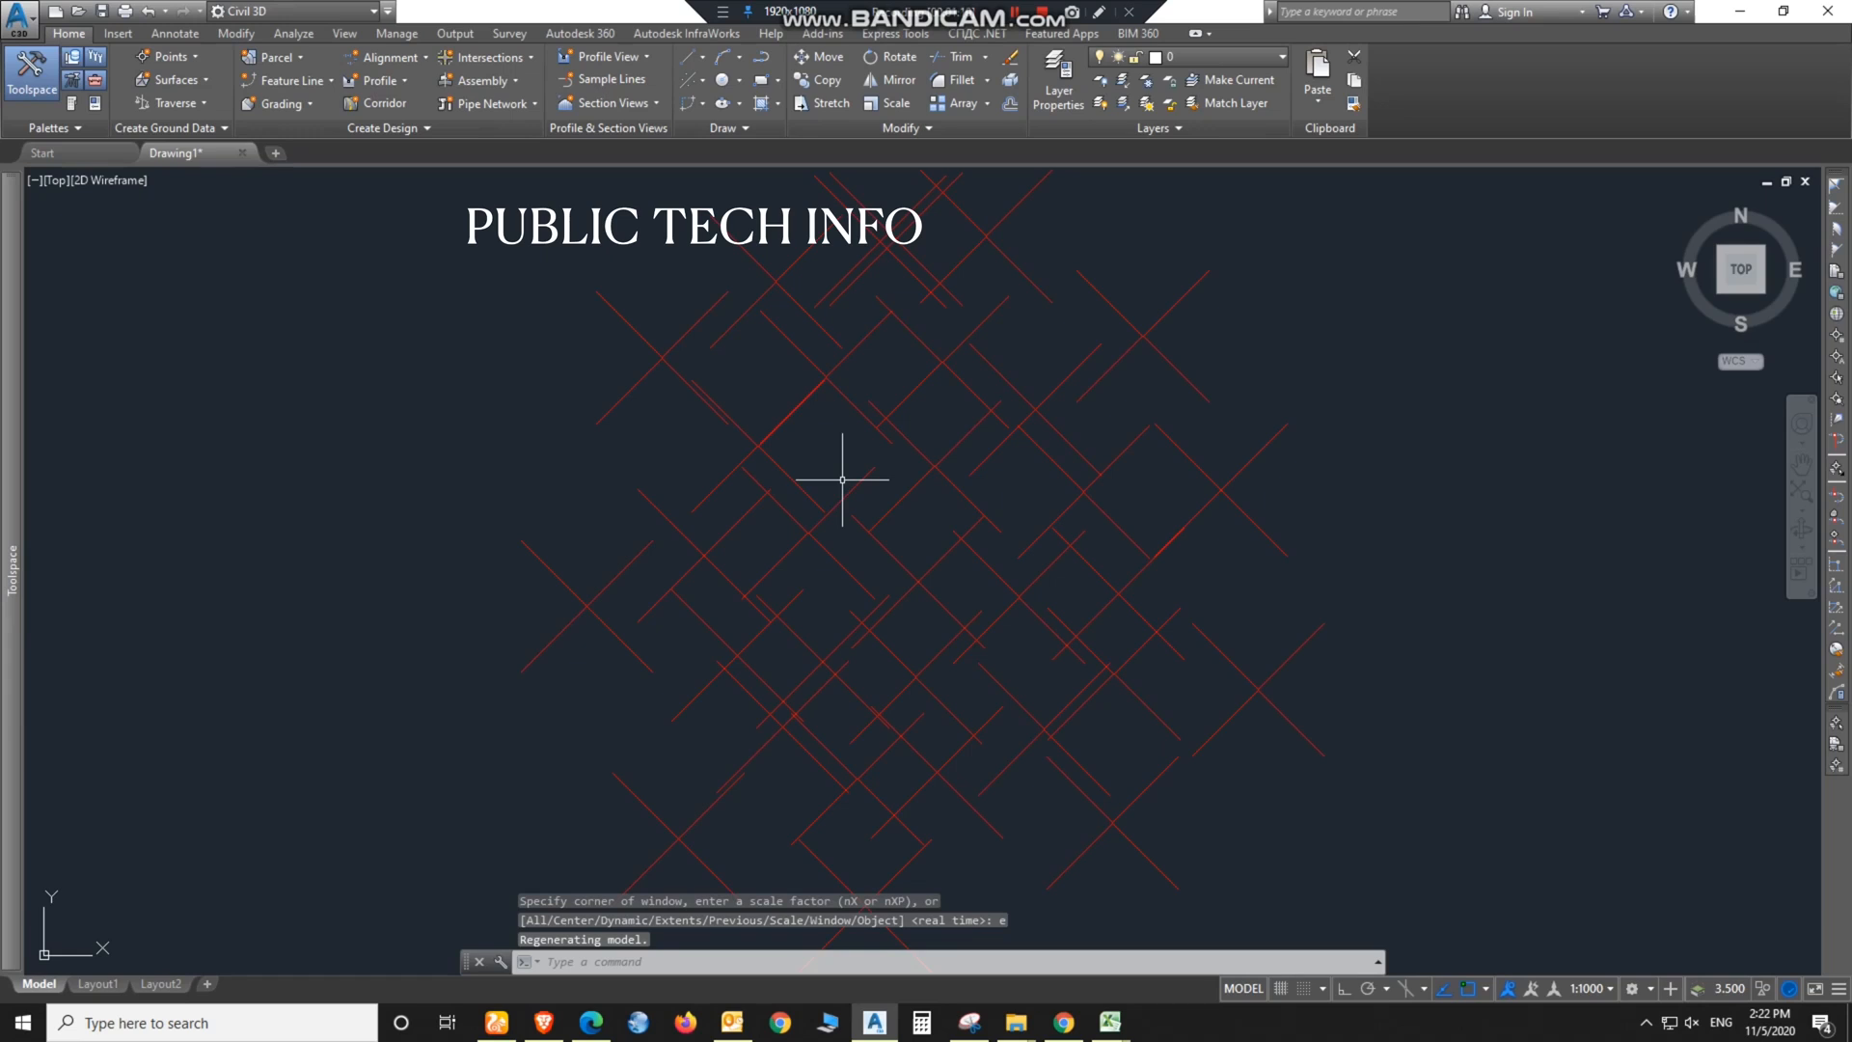
pyautogui.scroll(-2, 842, 479)
pyautogui.click(730, 402)
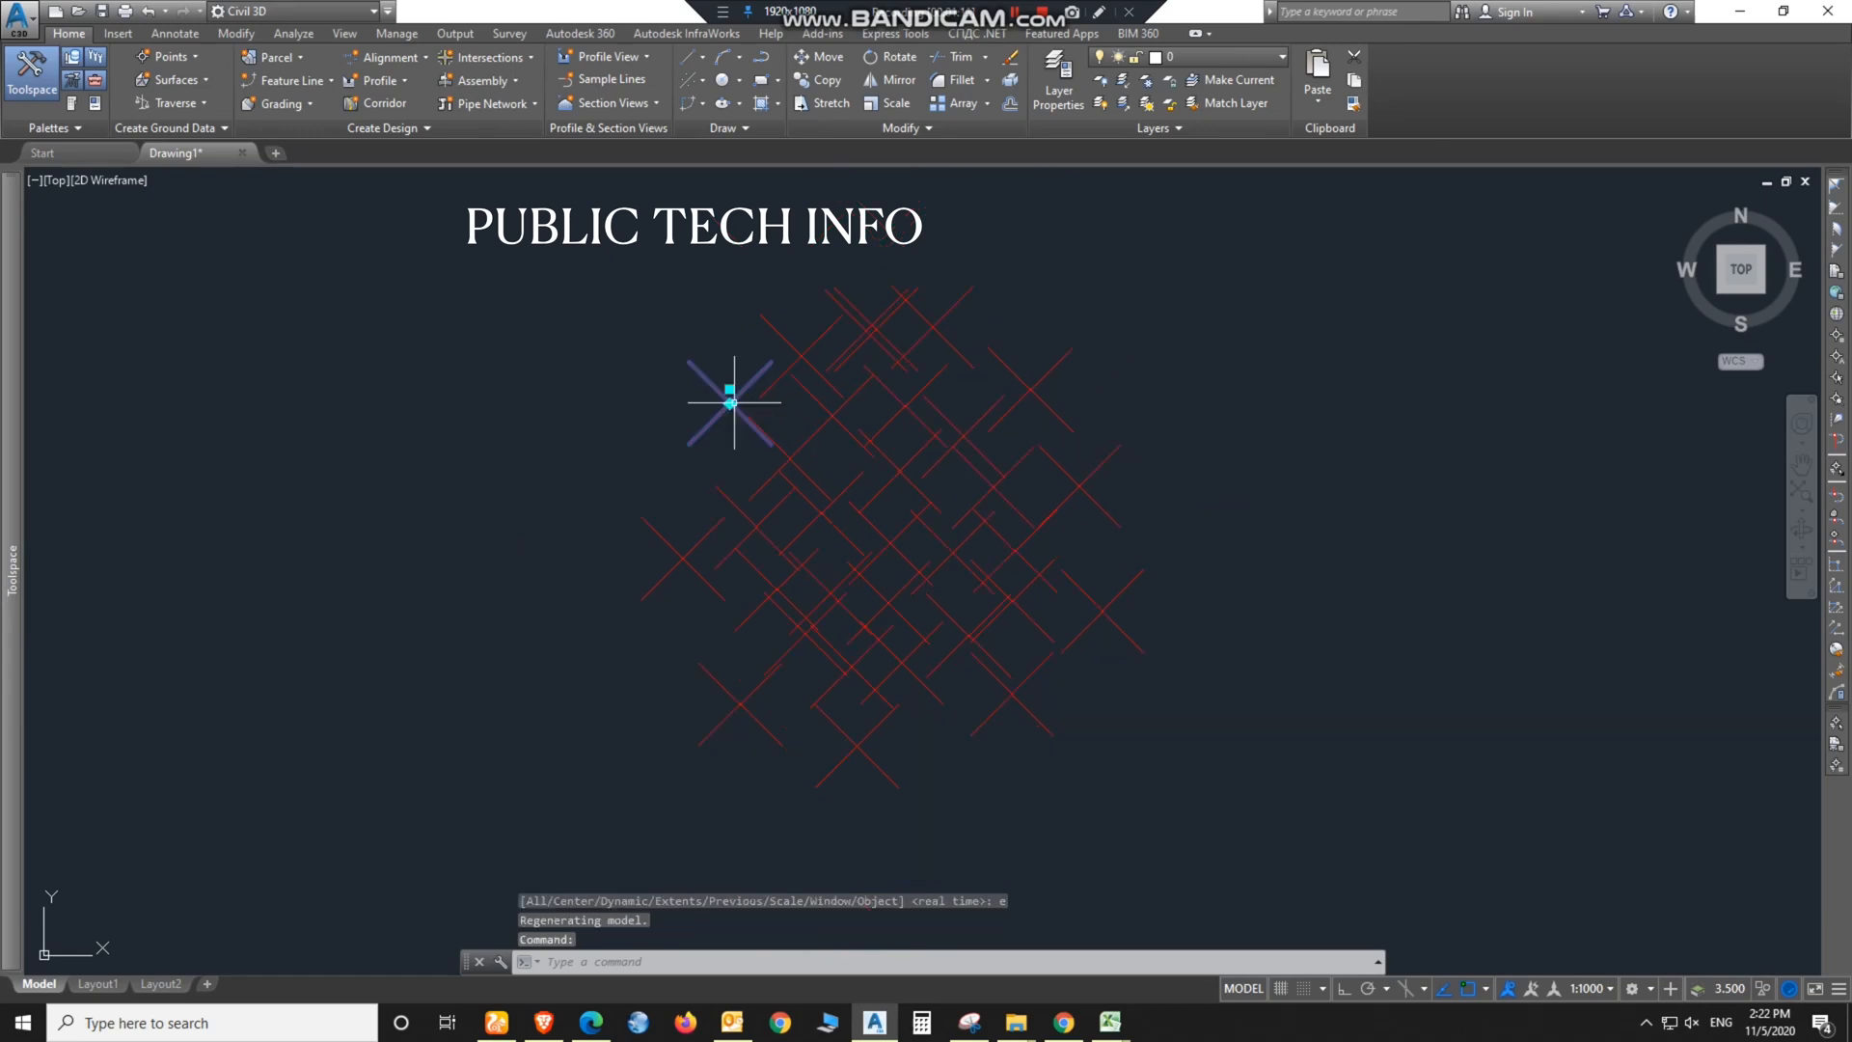
pyautogui.rightClick(731, 404)
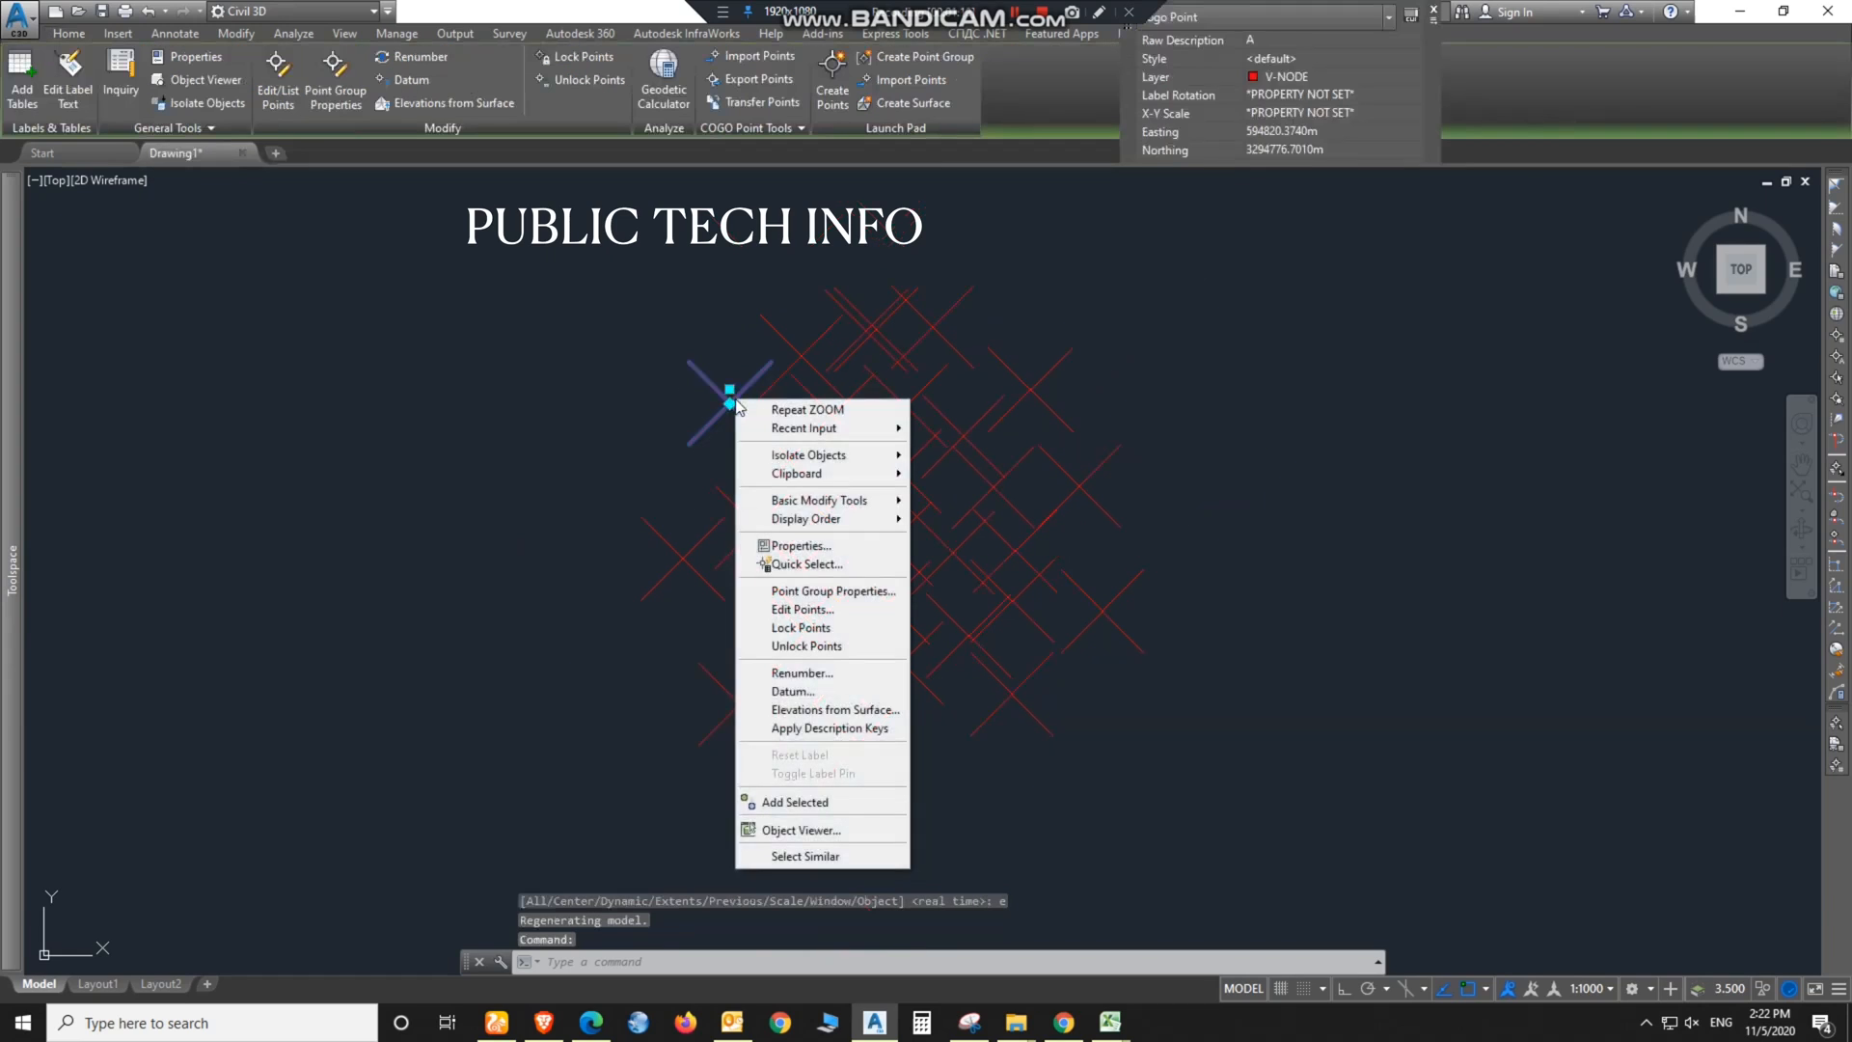
pyautogui.click(806, 856)
# Step: Set the X-Y scale of the selected COGO points to 0.25
pyautogui.click(1491, 345)
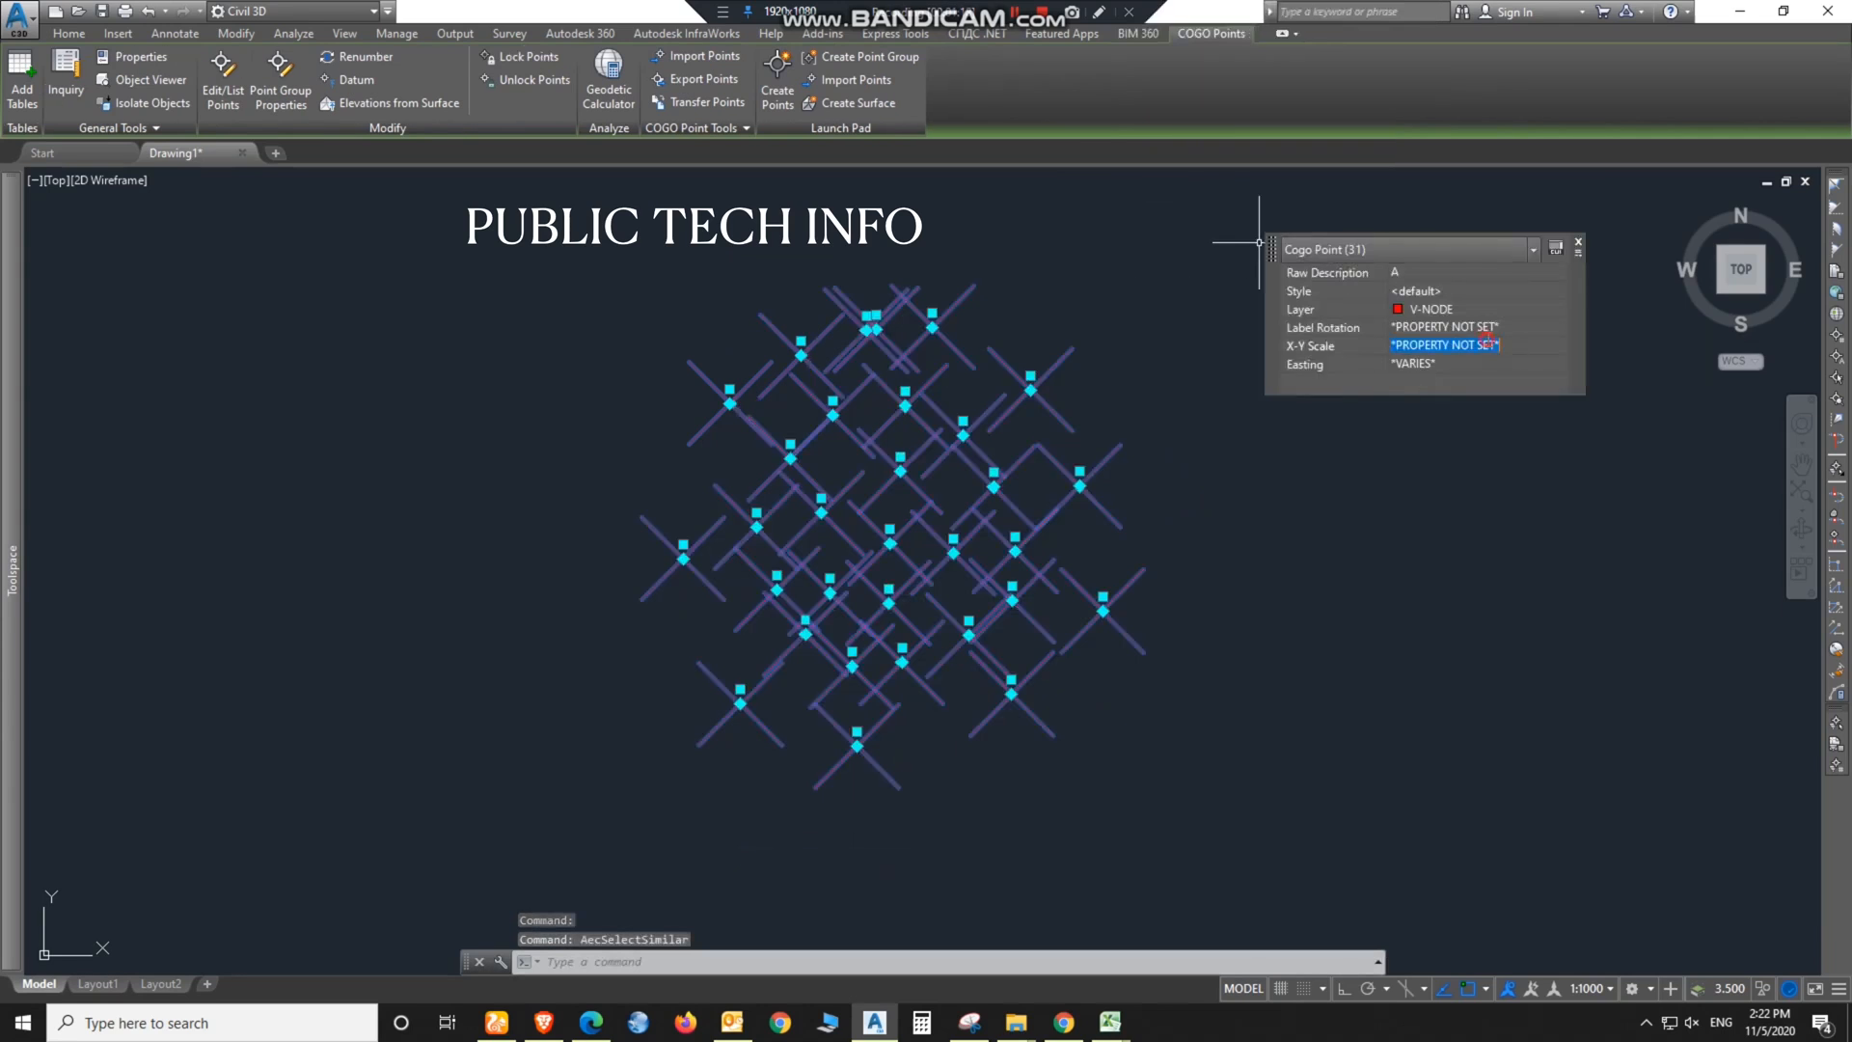
pyautogui.write('0.25')
pyautogui.press('Return')
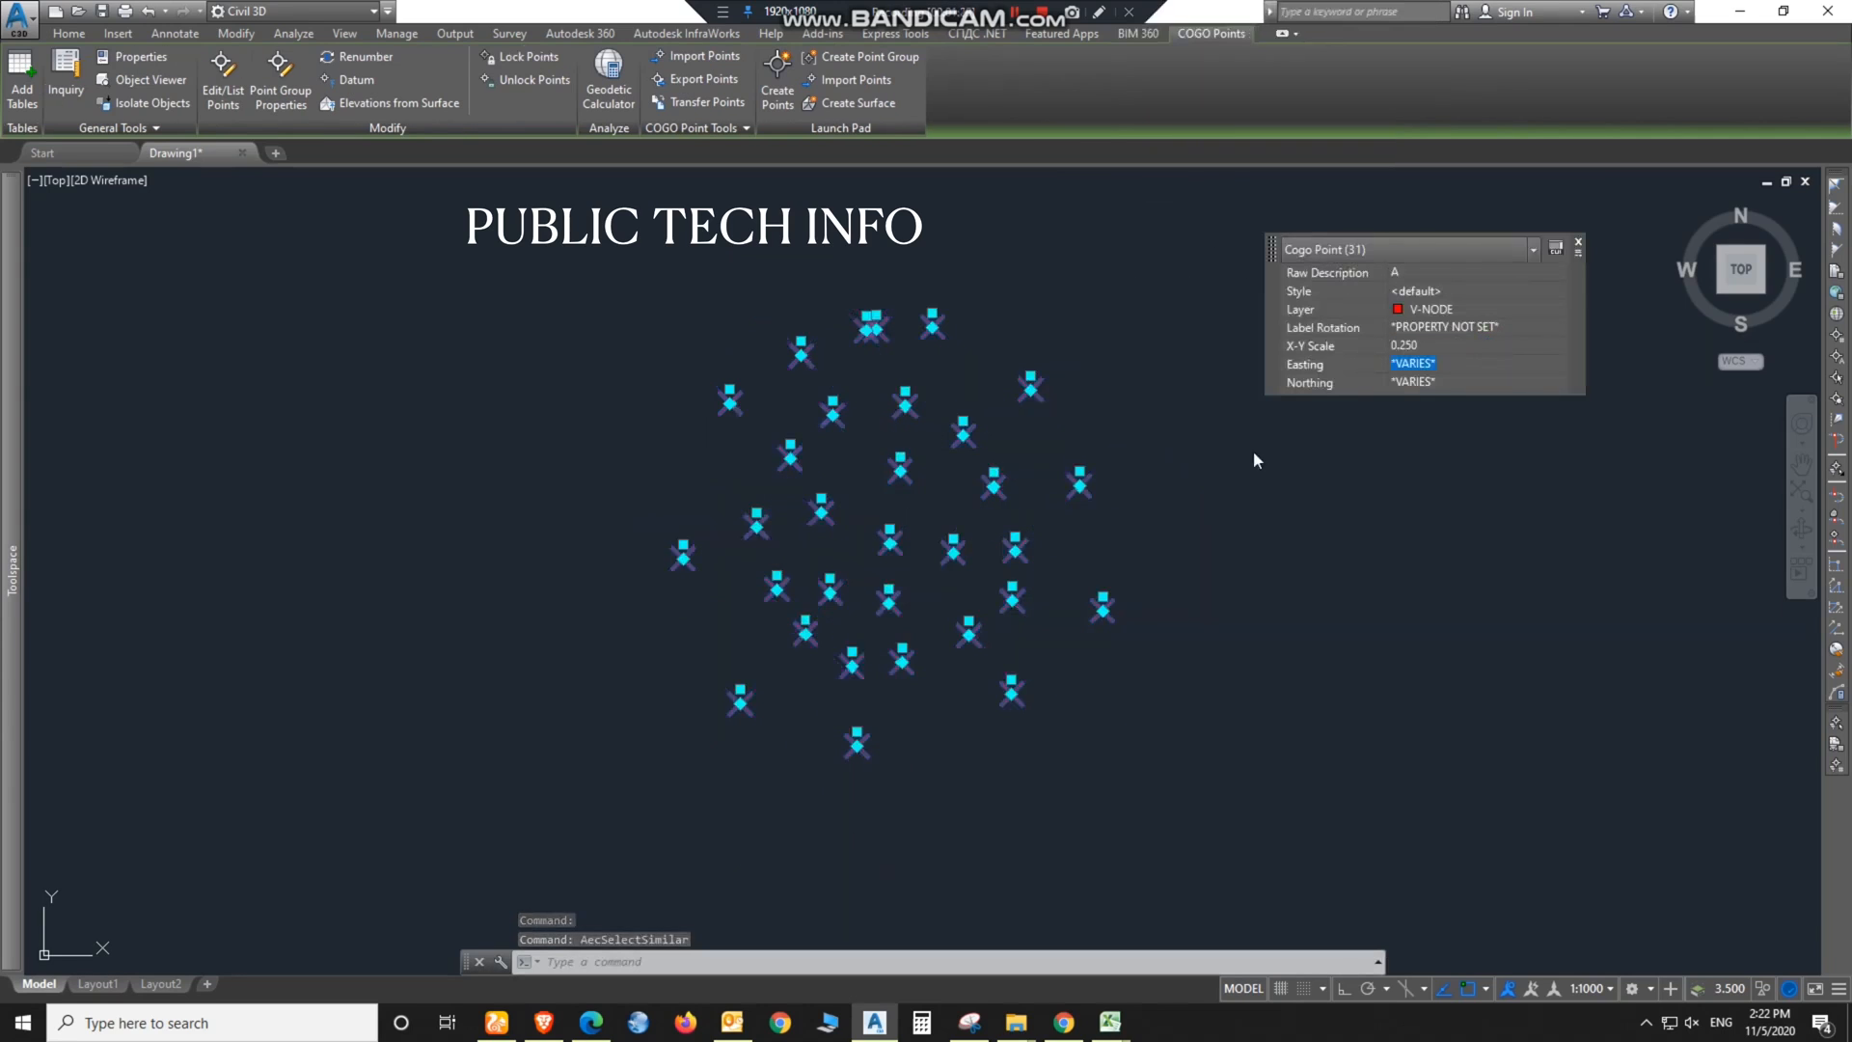
# Step: Clear the selection of the COGO points
pyautogui.press('Escape')
pyautogui.press('Escape')
pyautogui.moveTo(919, 472); pyautogui.dragTo(969, 434, button='middle')
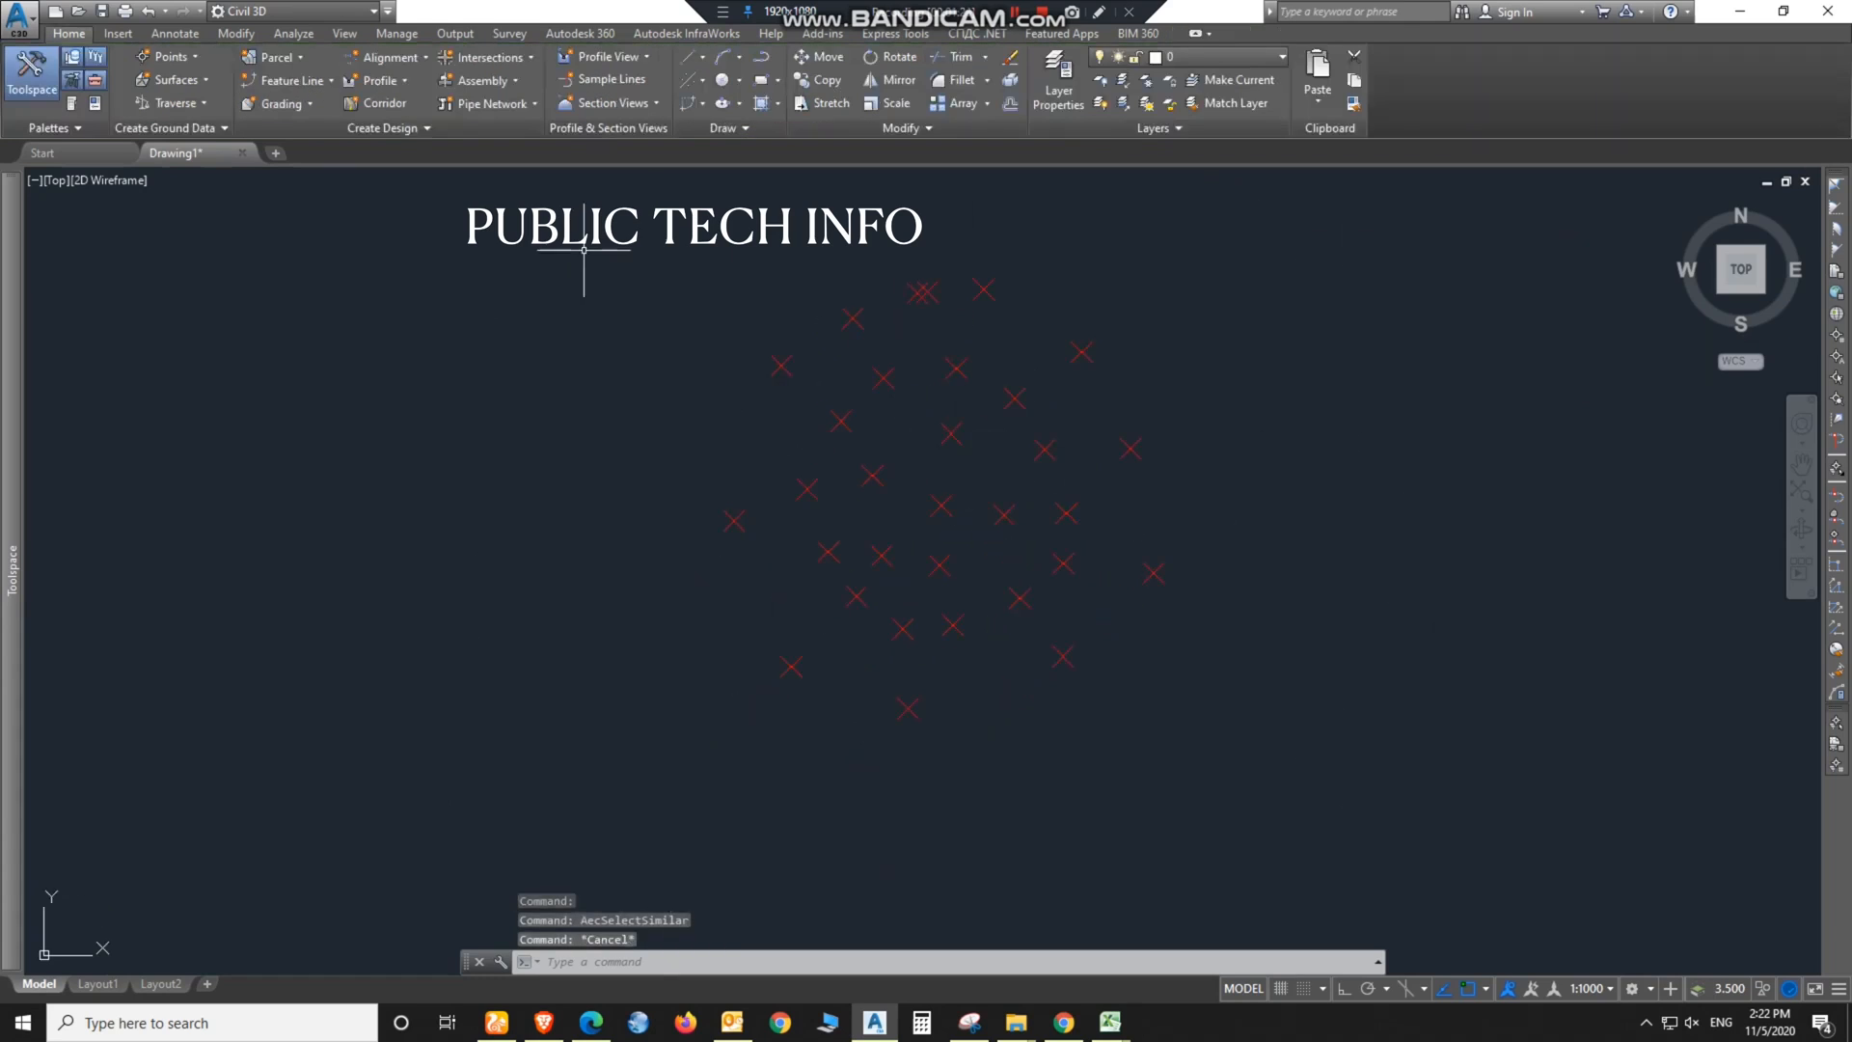
pyautogui.moveTo(588, 225); pyautogui.dragTo(1198, 720)
pyautogui.press('Escape')
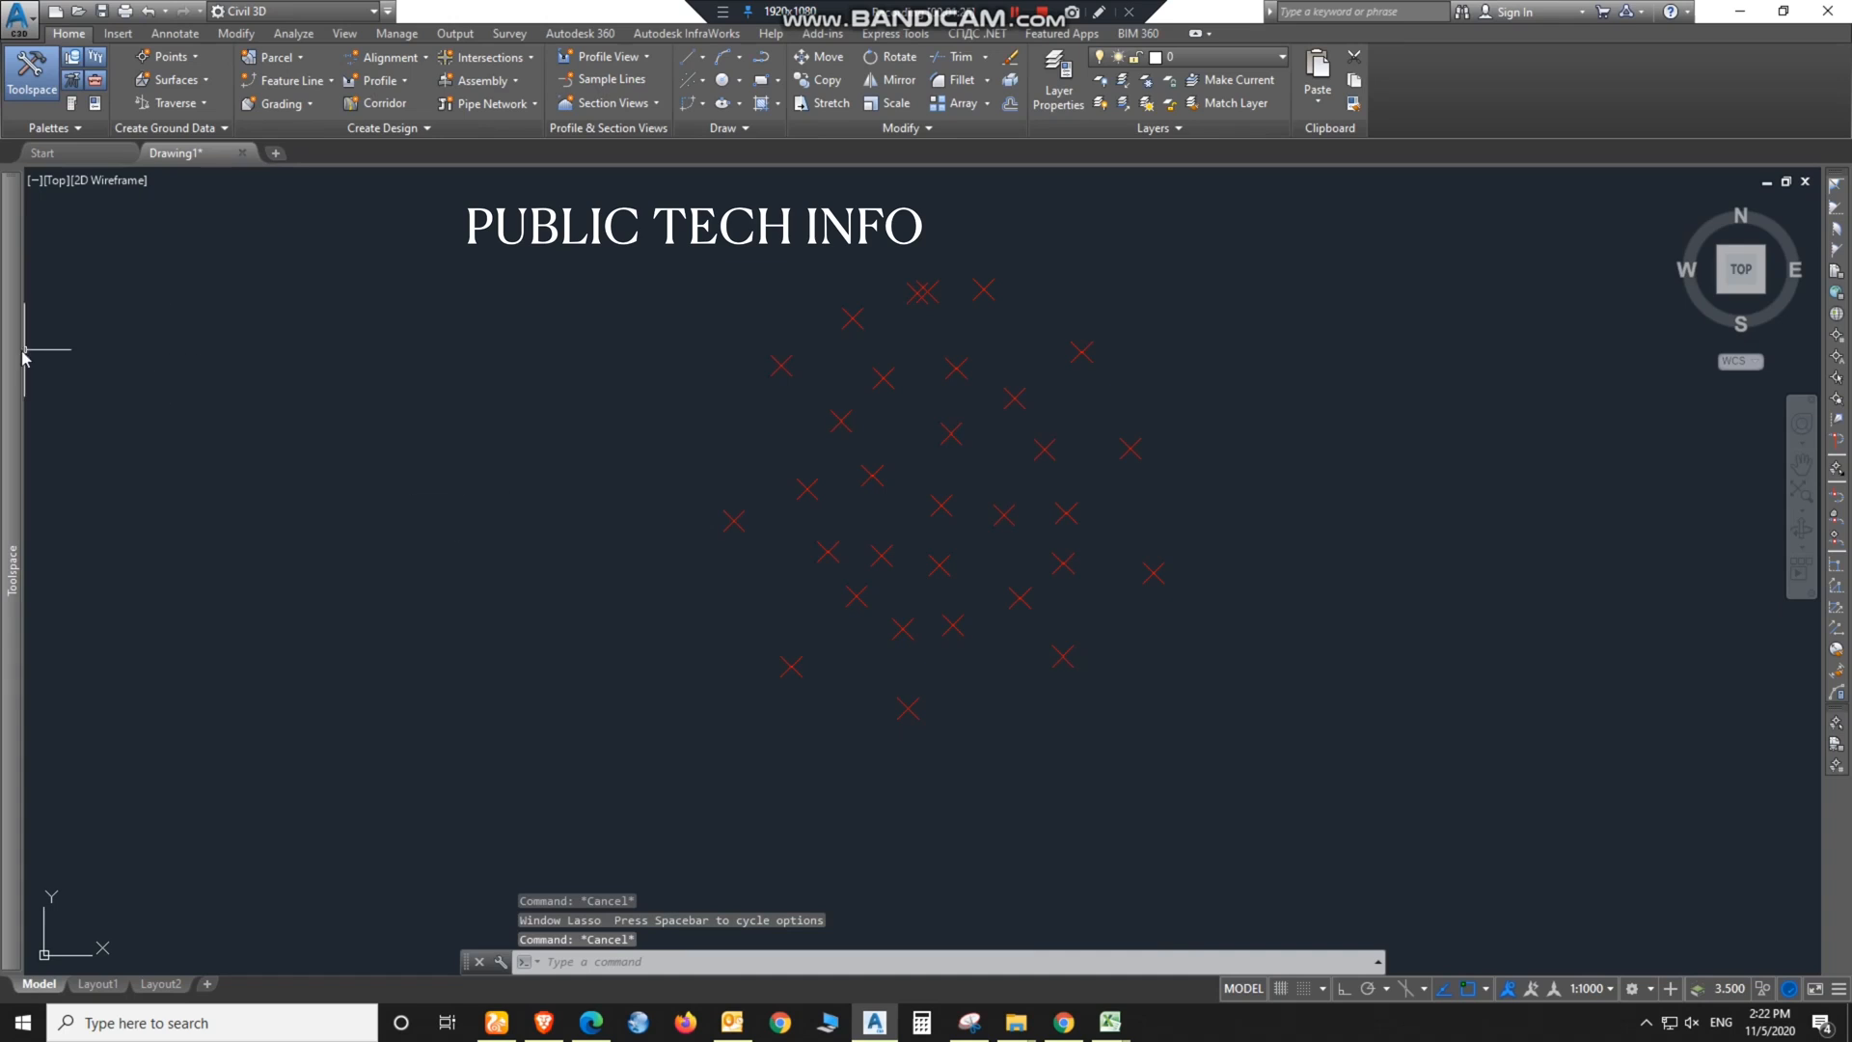
# Step: Keep the Toolspace permanently open and delete the existing surface pile a from the drawing
pyautogui.moveTo(13, 353)
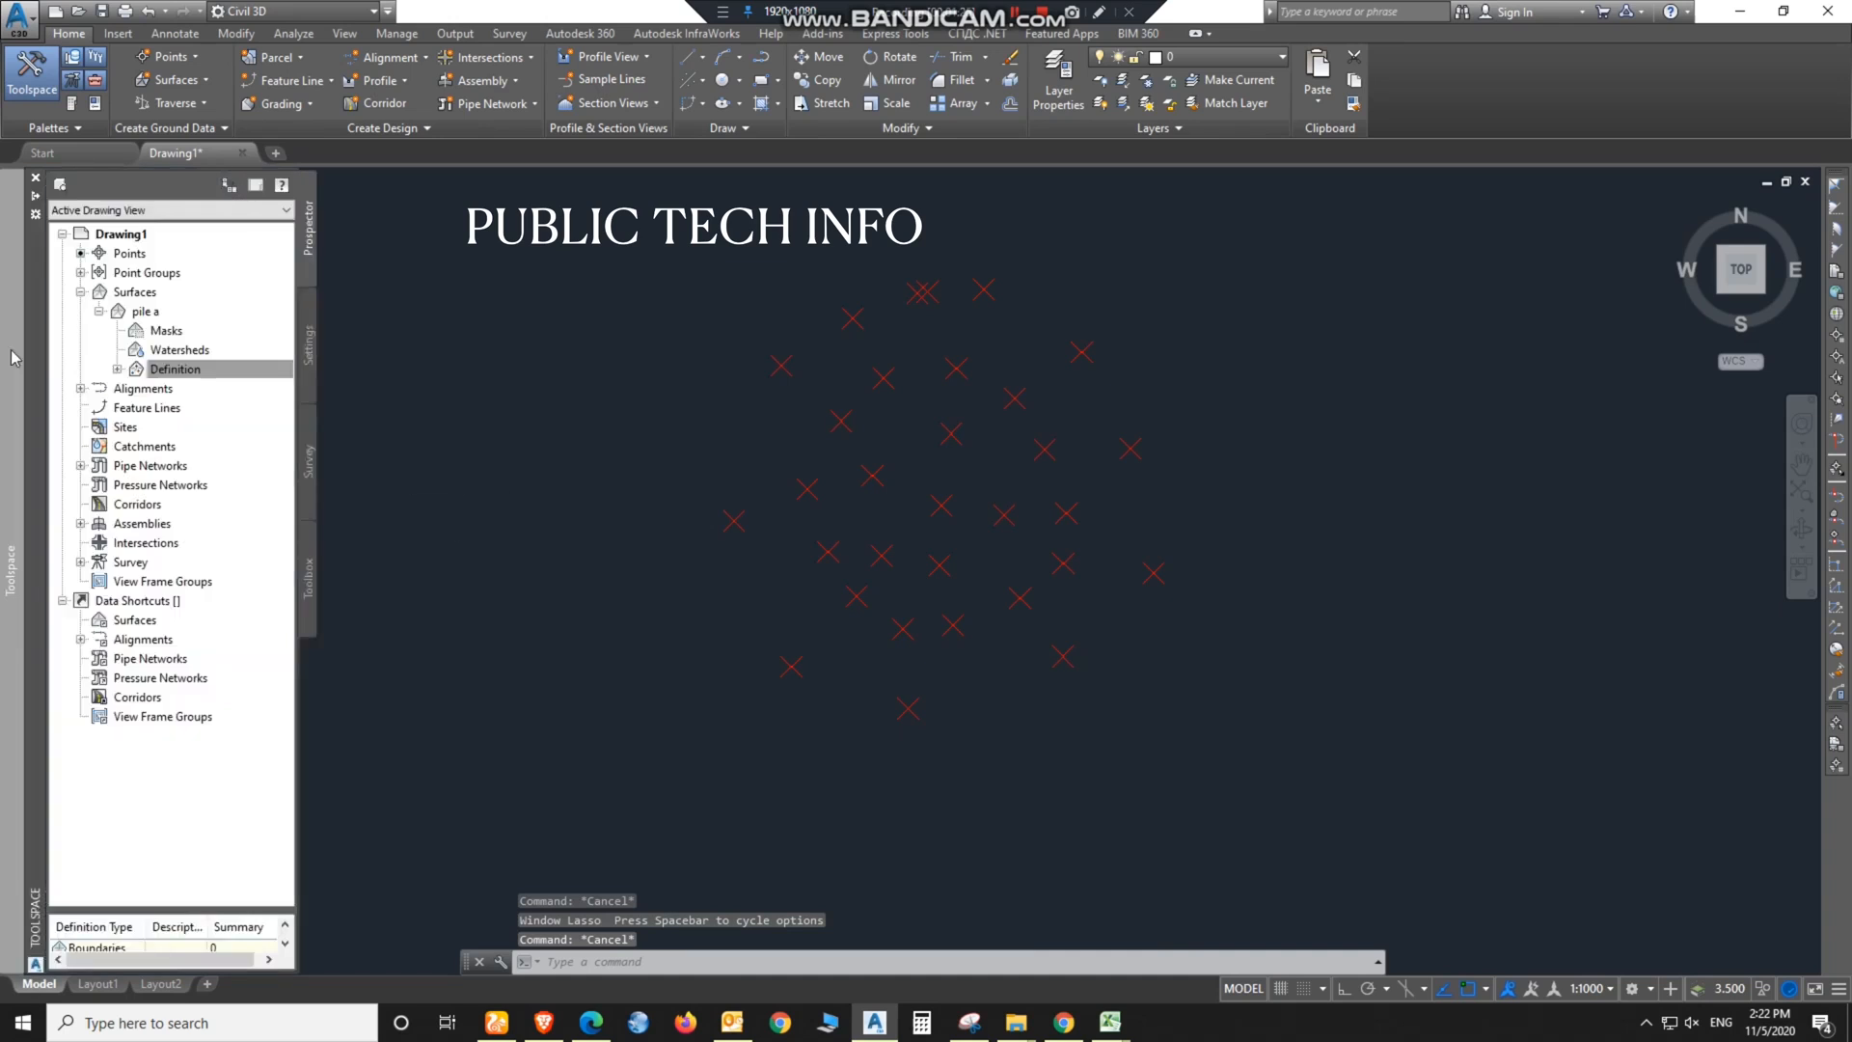
pyautogui.click(36, 196)
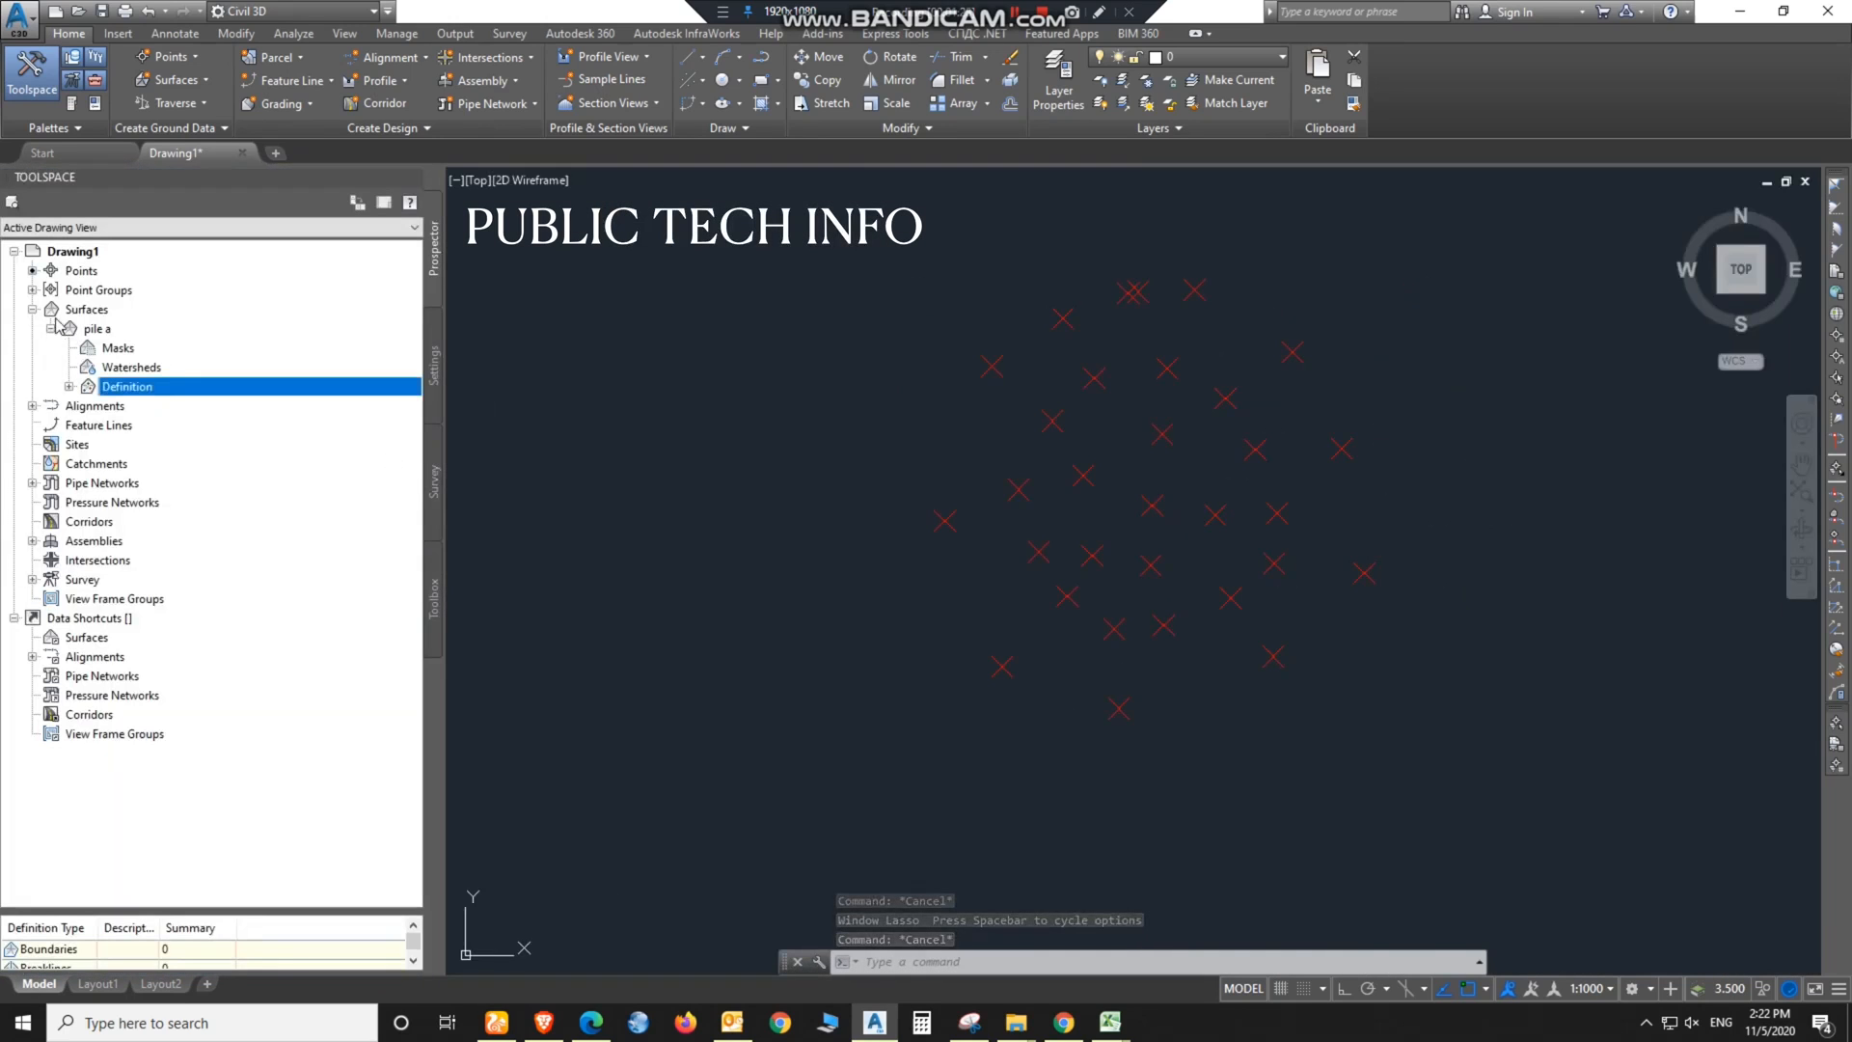
pyautogui.click(50, 328)
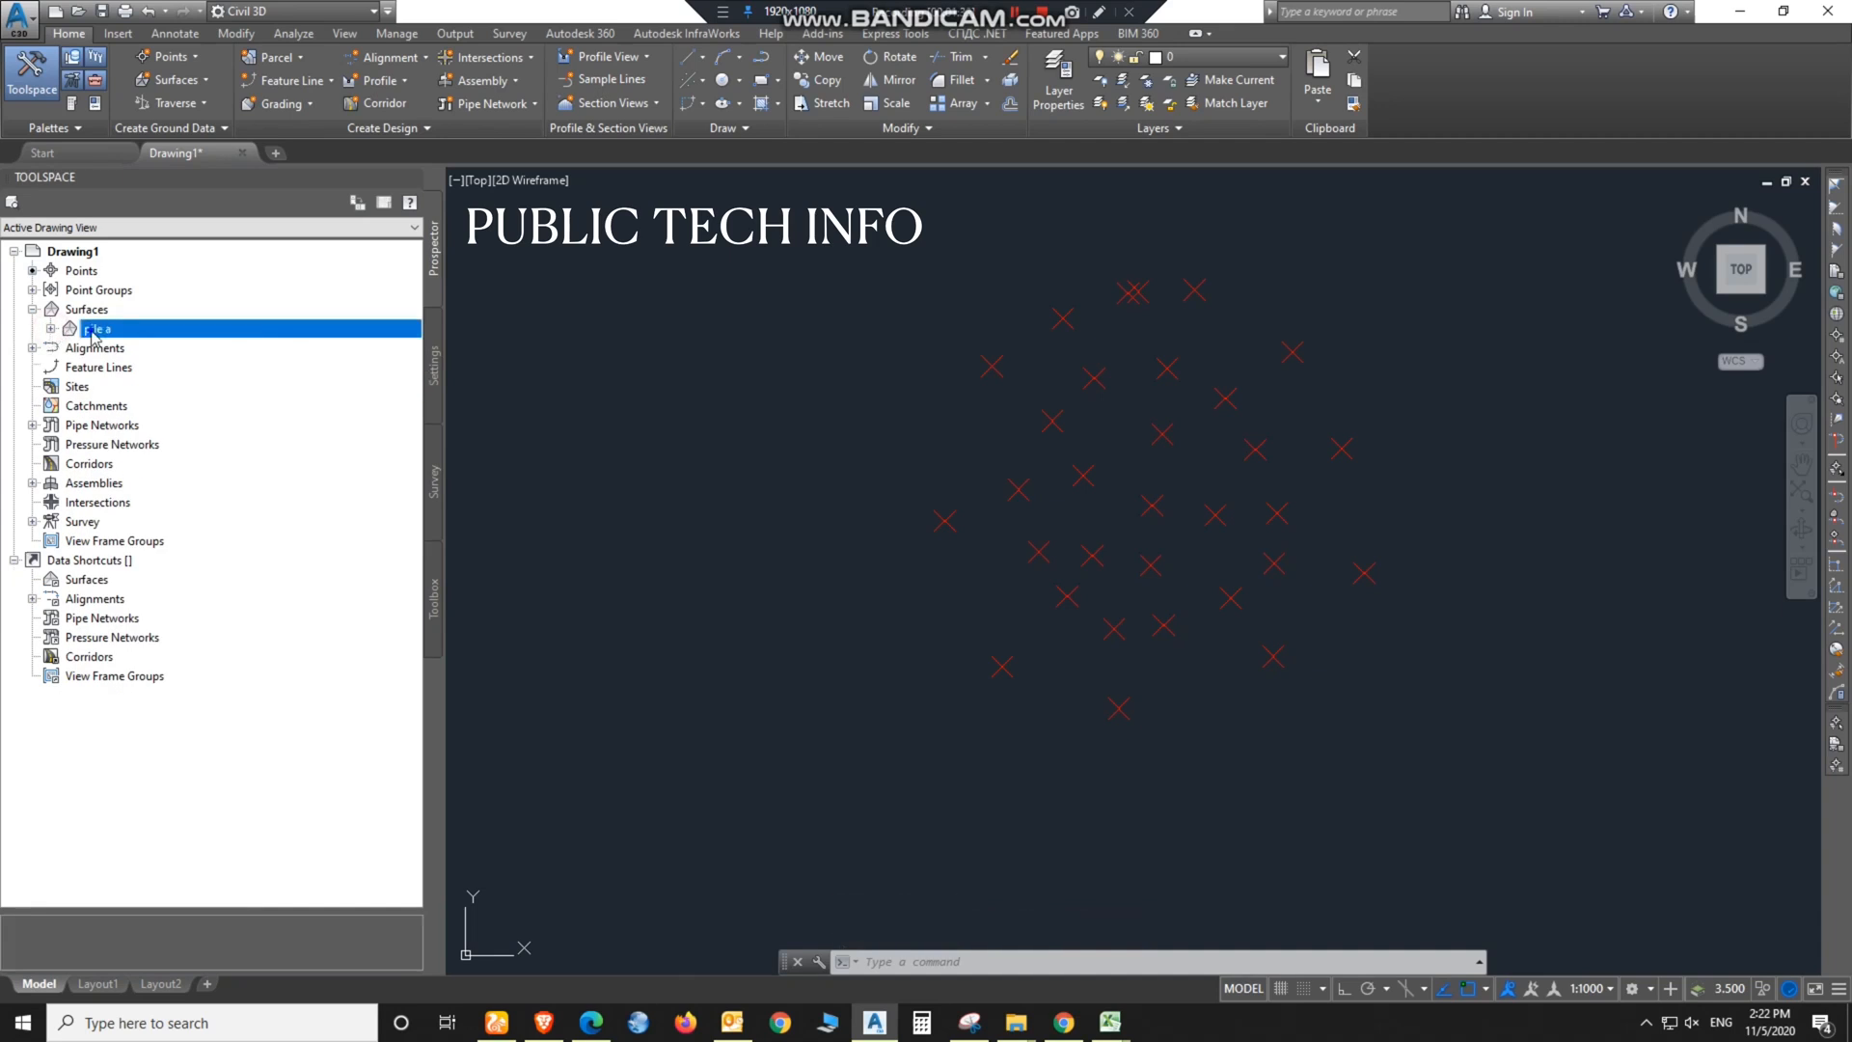
pyautogui.rightClick(92, 330)
pyautogui.click(186, 531)
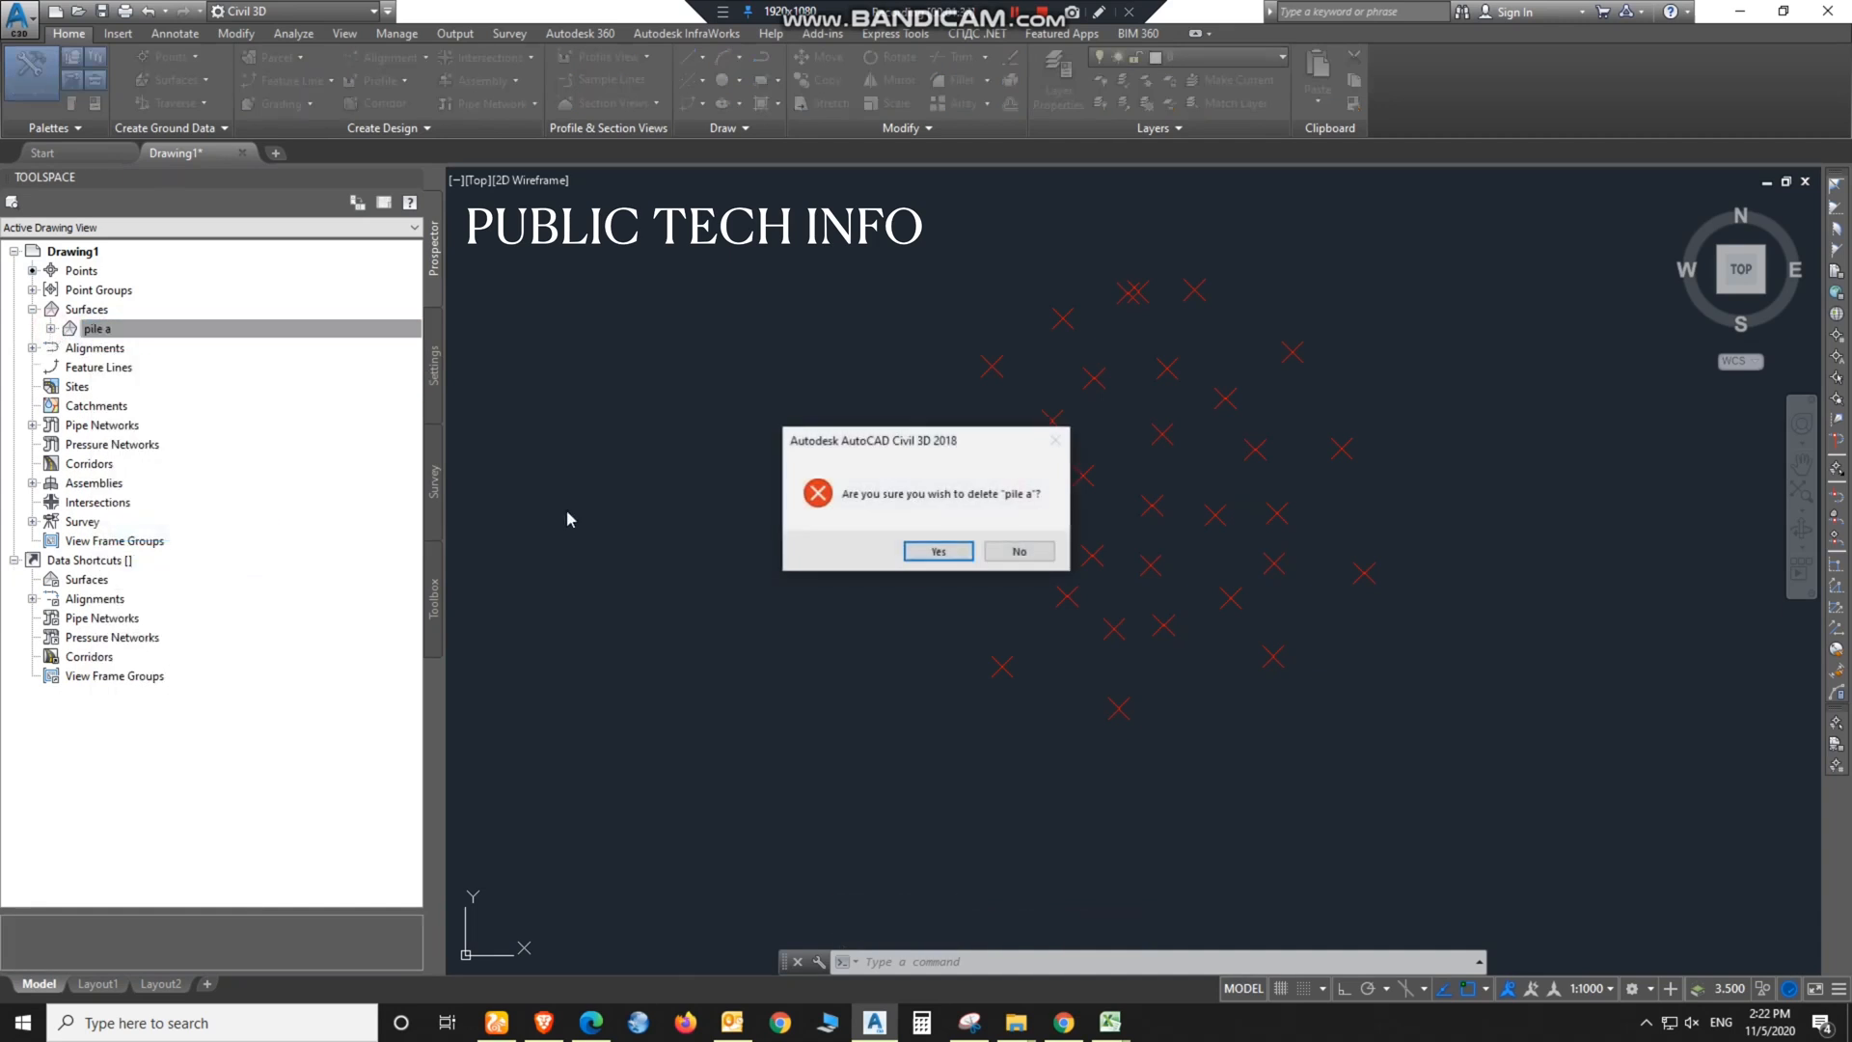
pyautogui.click(951, 546)
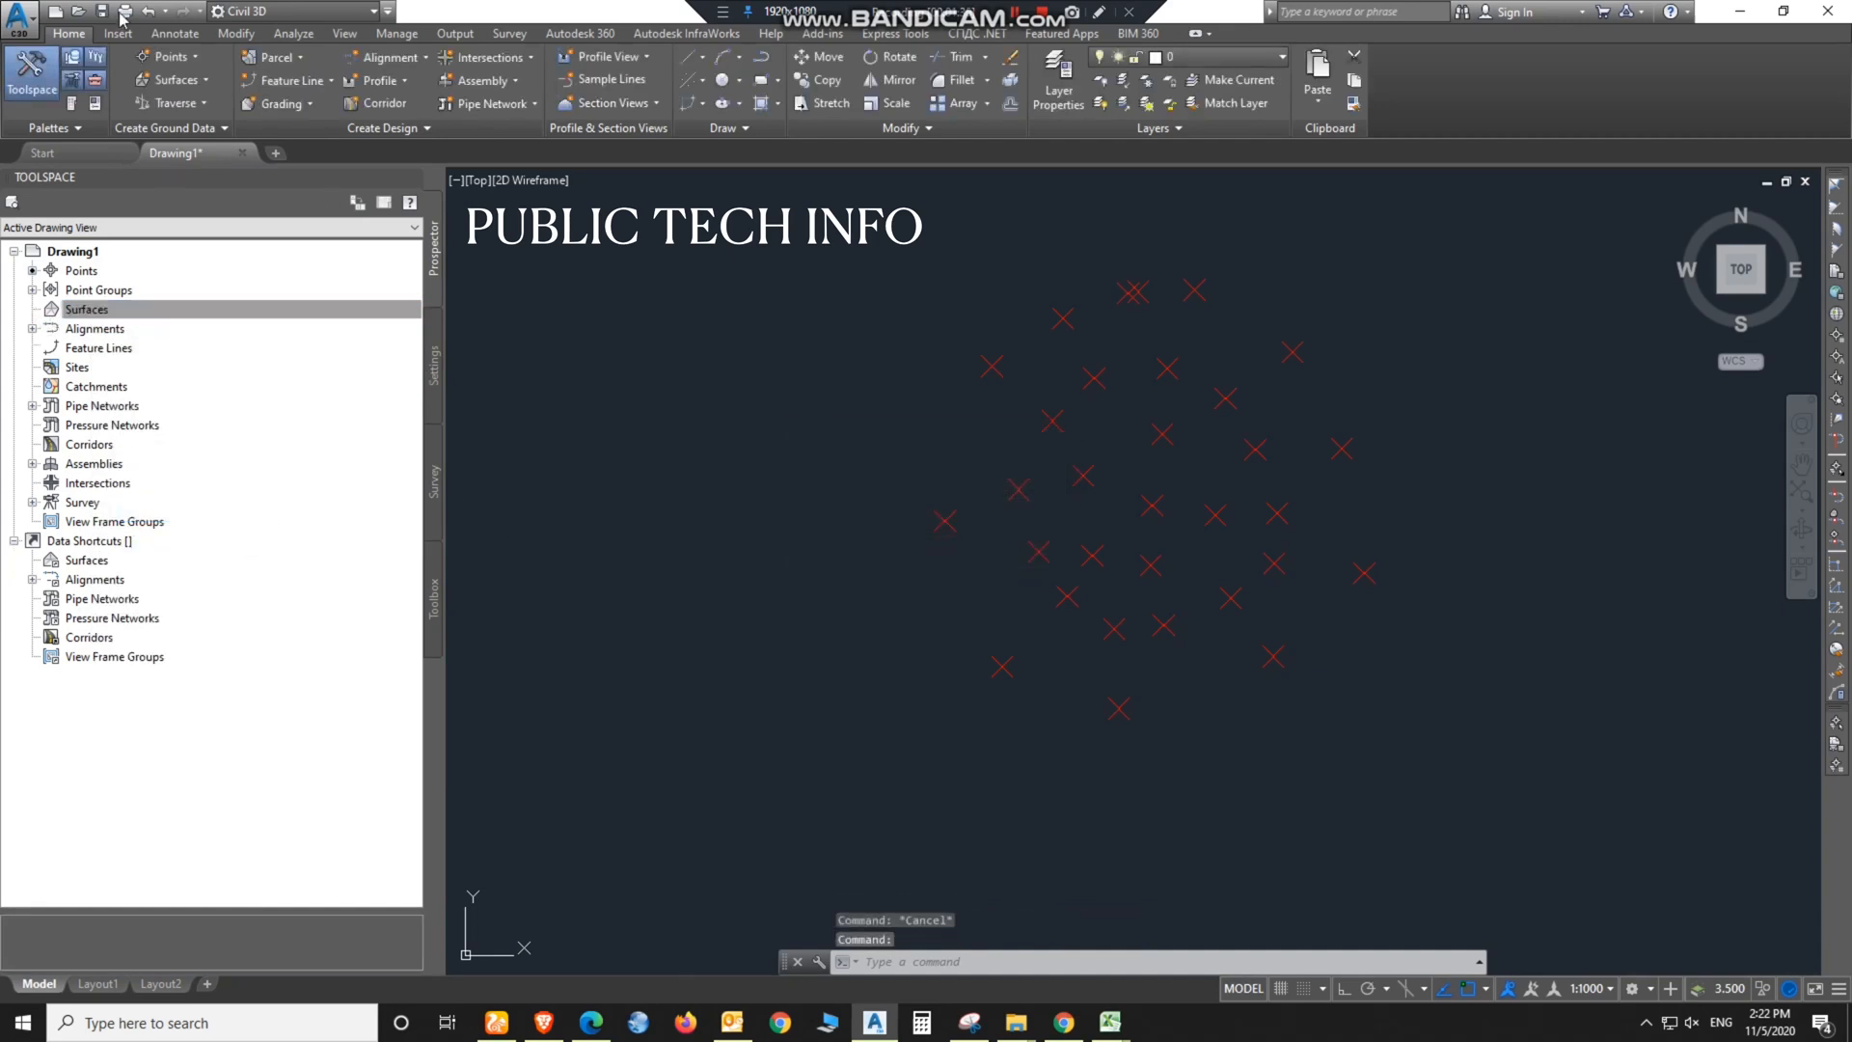
# Step: Create a TIN surface named PILE A on layer C-TOPO and expand its definition in the Toolspace
pyautogui.click(198, 81)
pyautogui.click(208, 111)
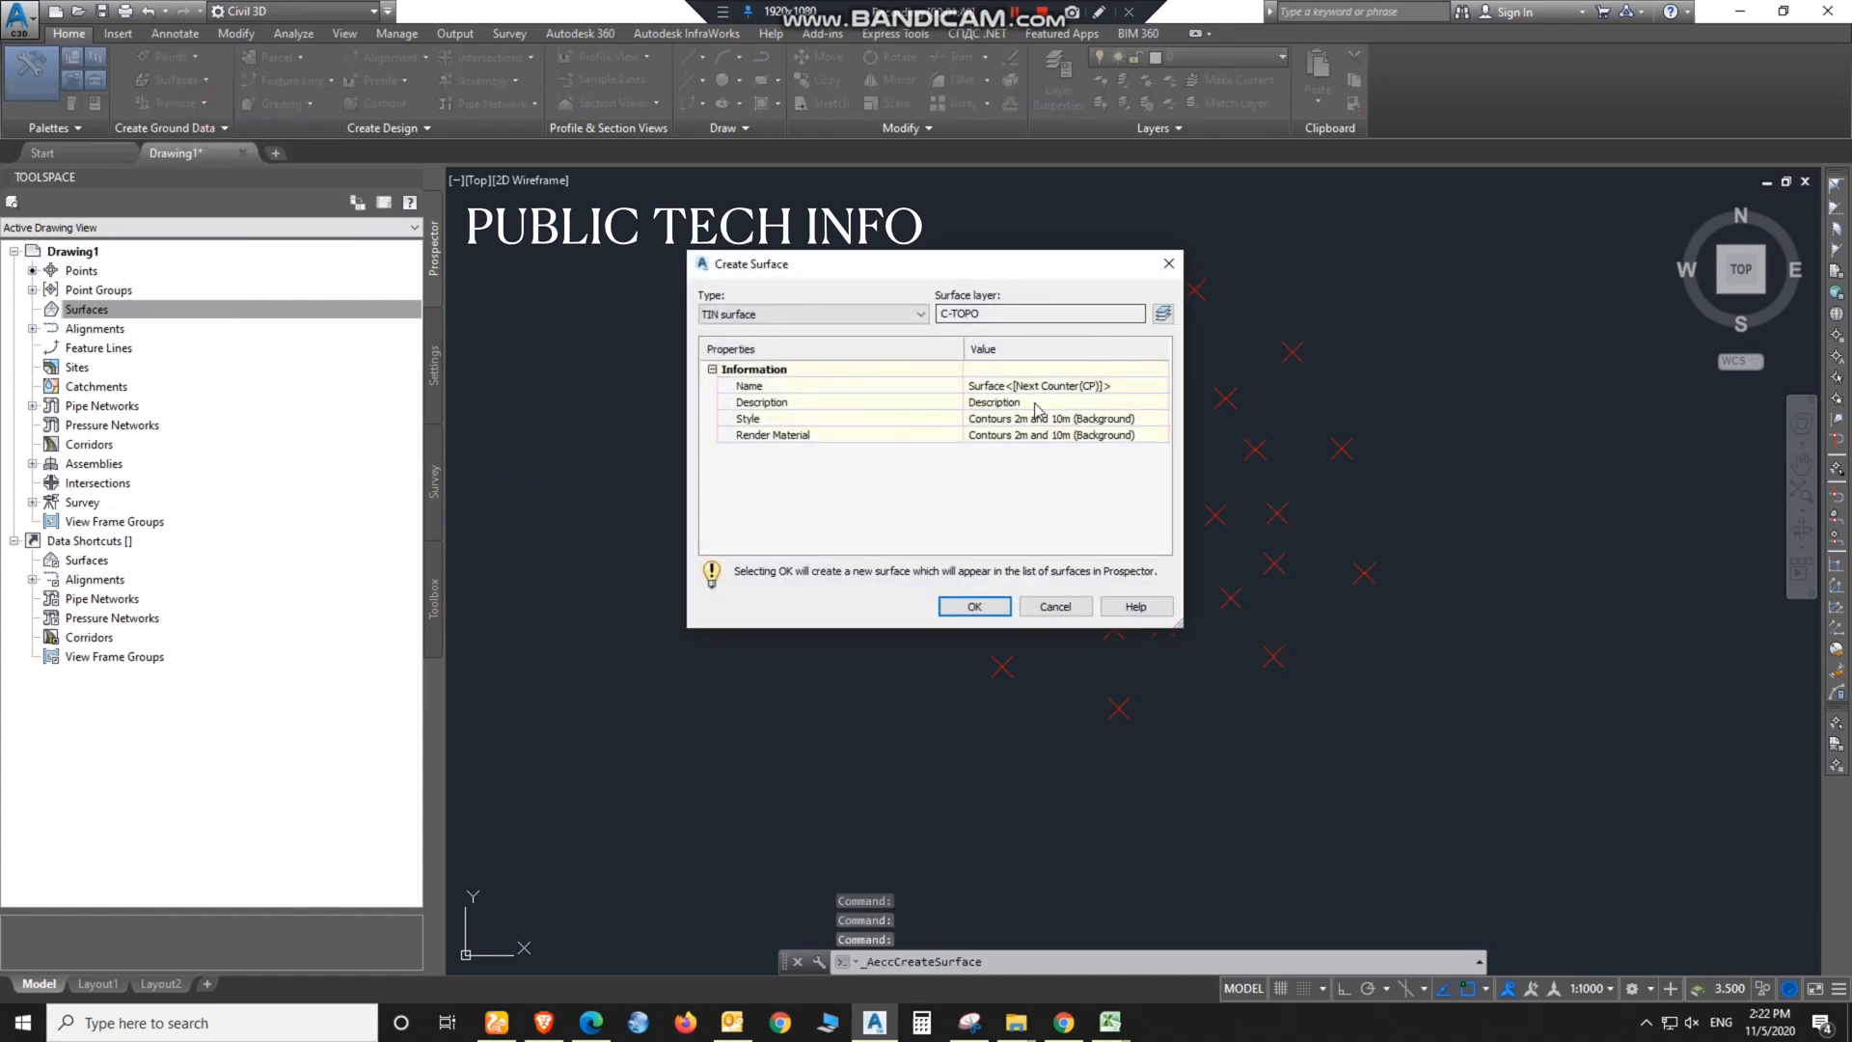
pyautogui.click(1075, 386)
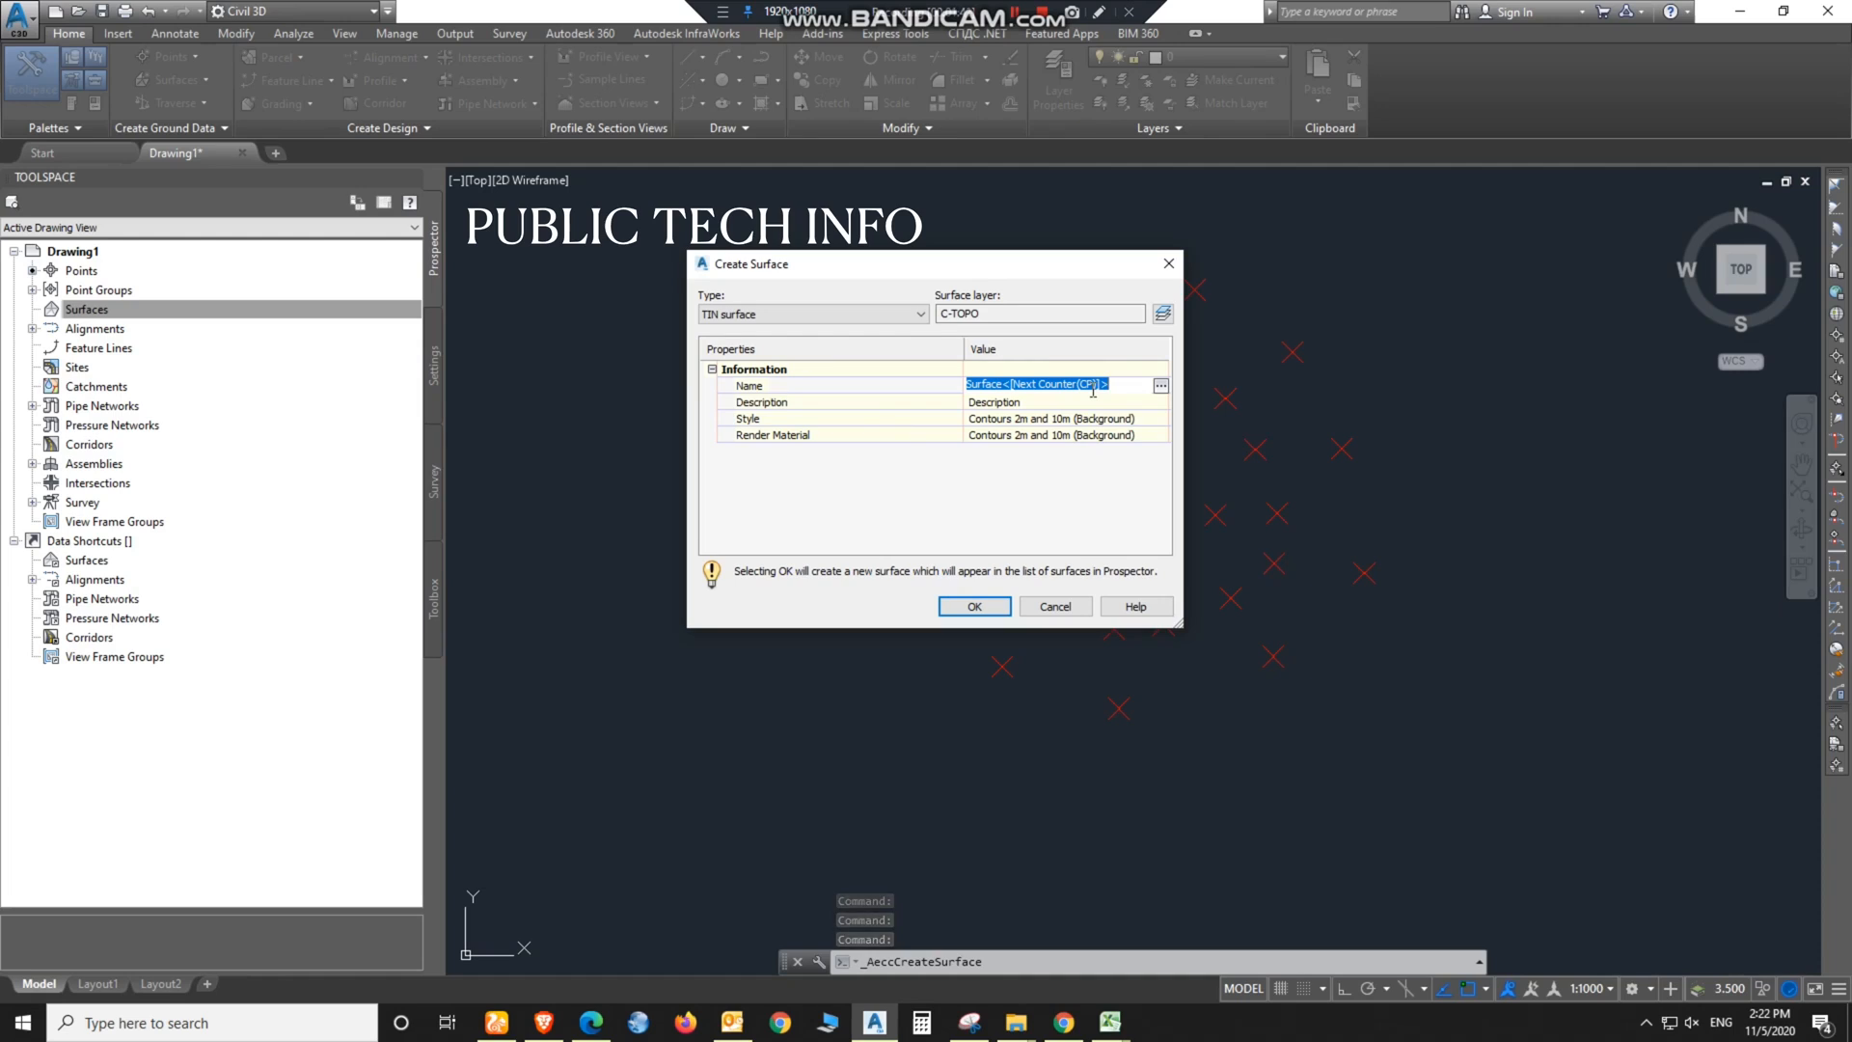
pyautogui.write('PILE A')
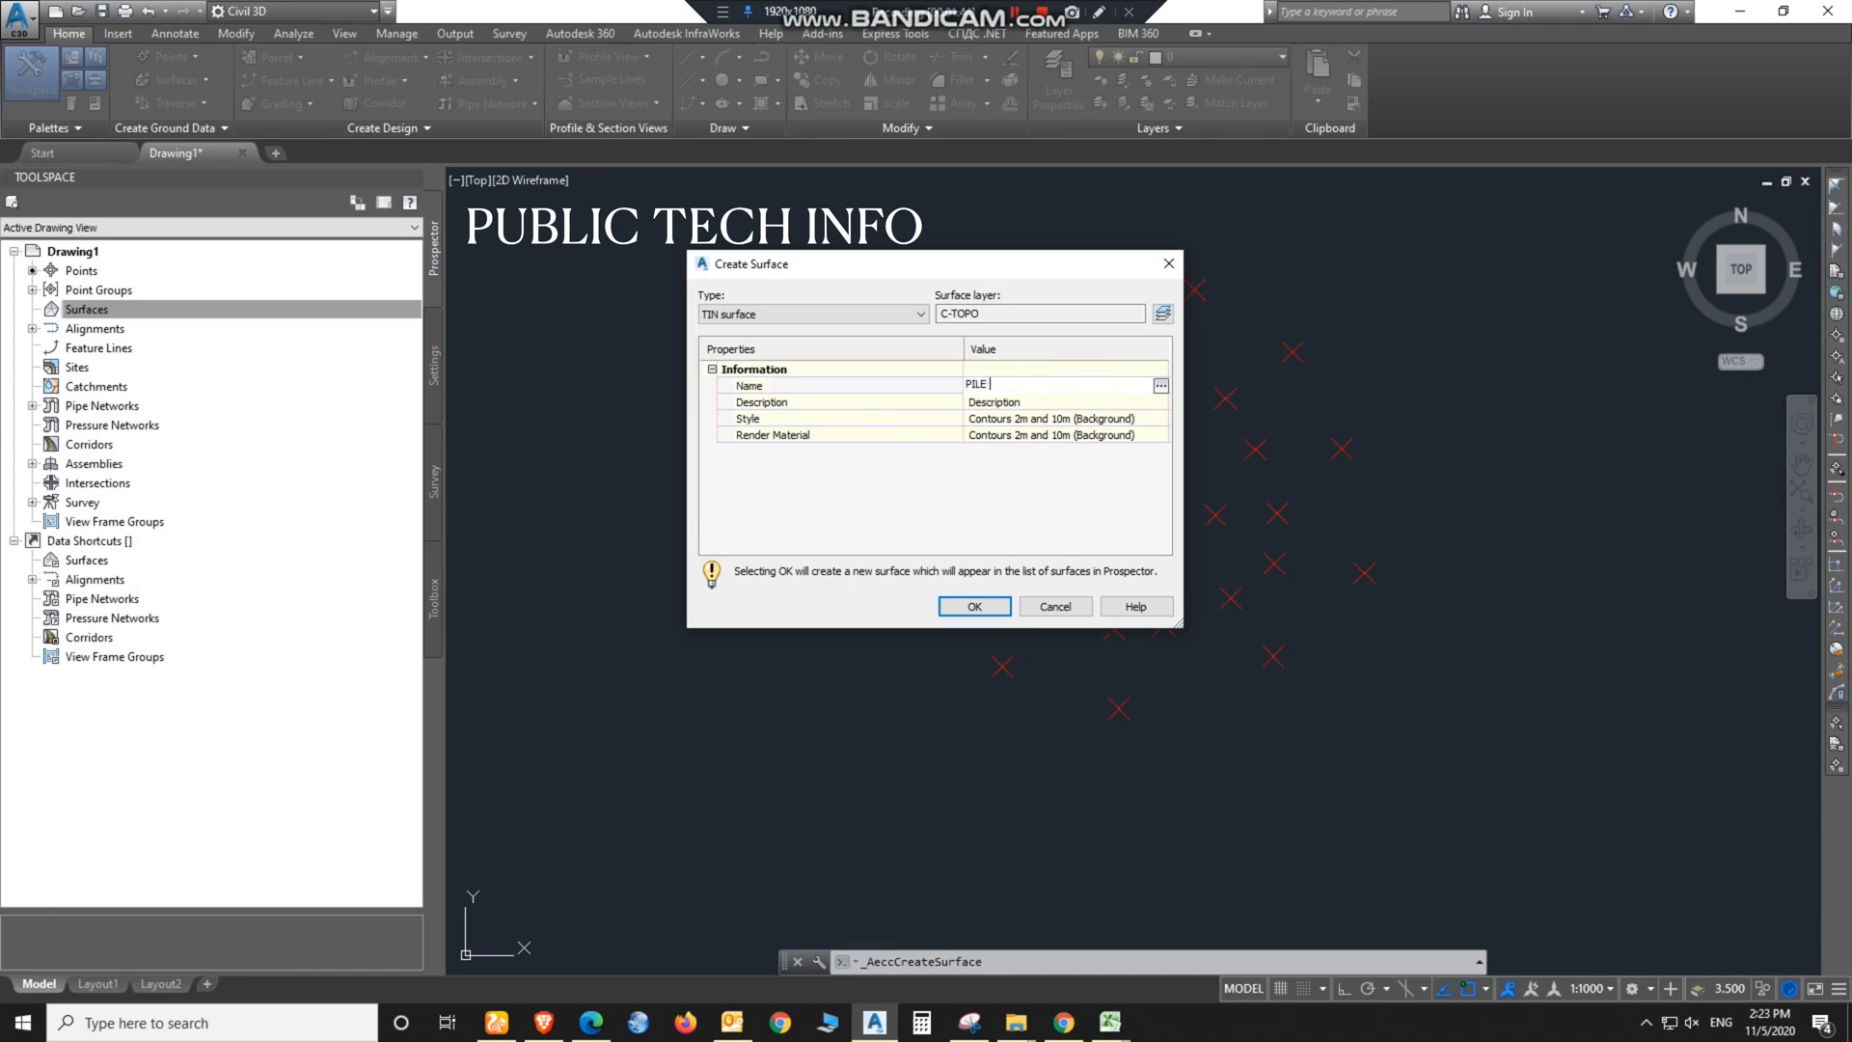
pyautogui.click(975, 606)
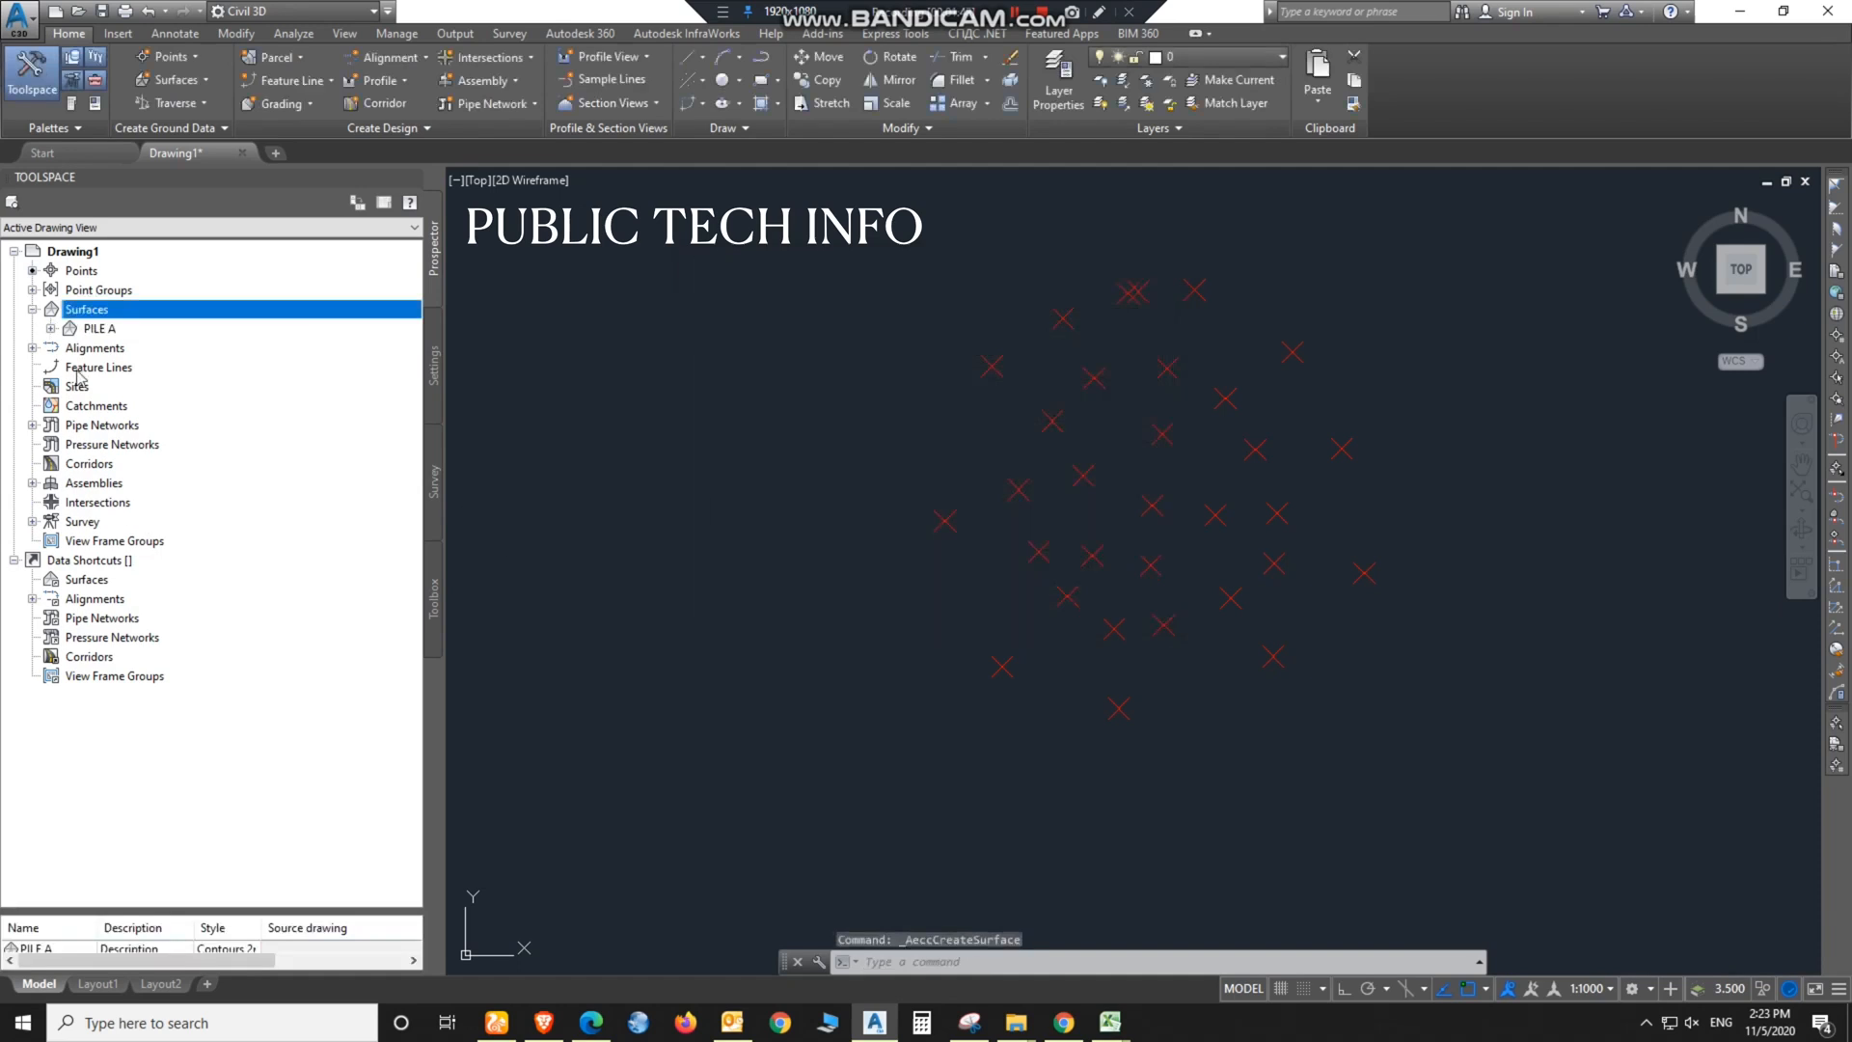
pyautogui.click(50, 328)
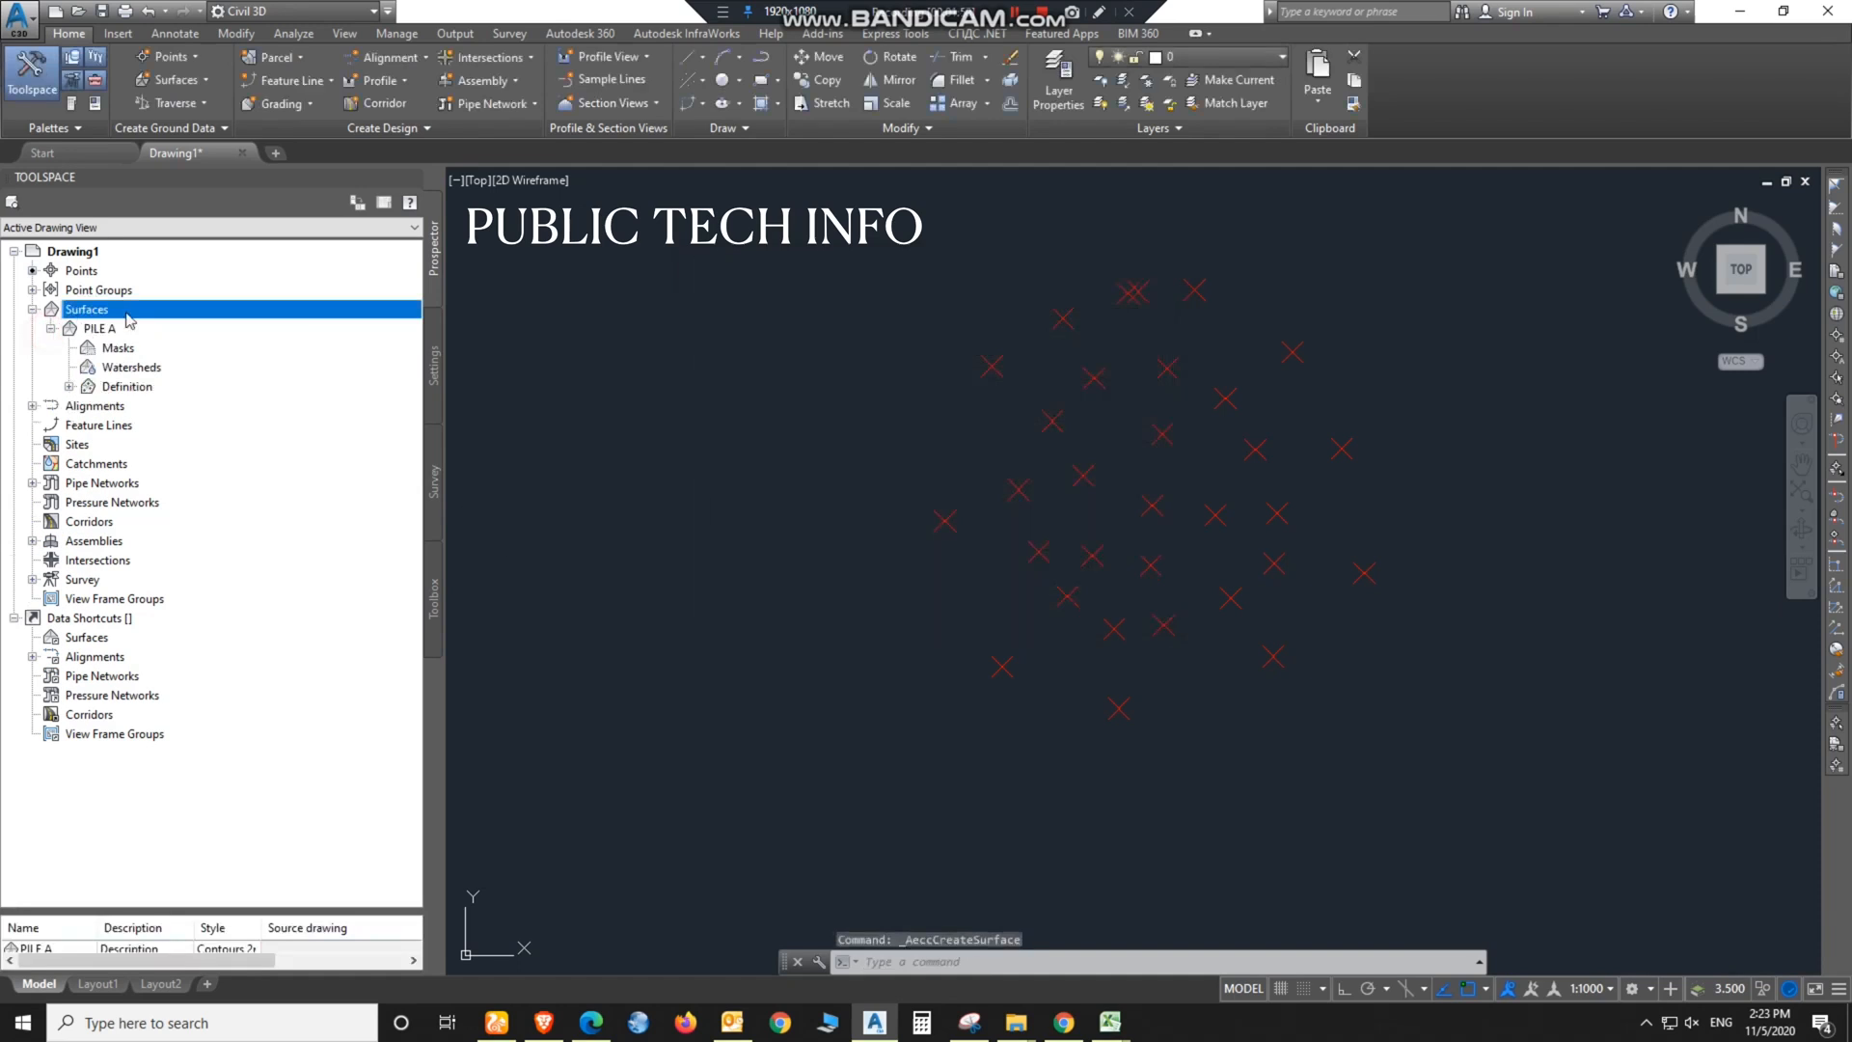
pyautogui.click(69, 387)
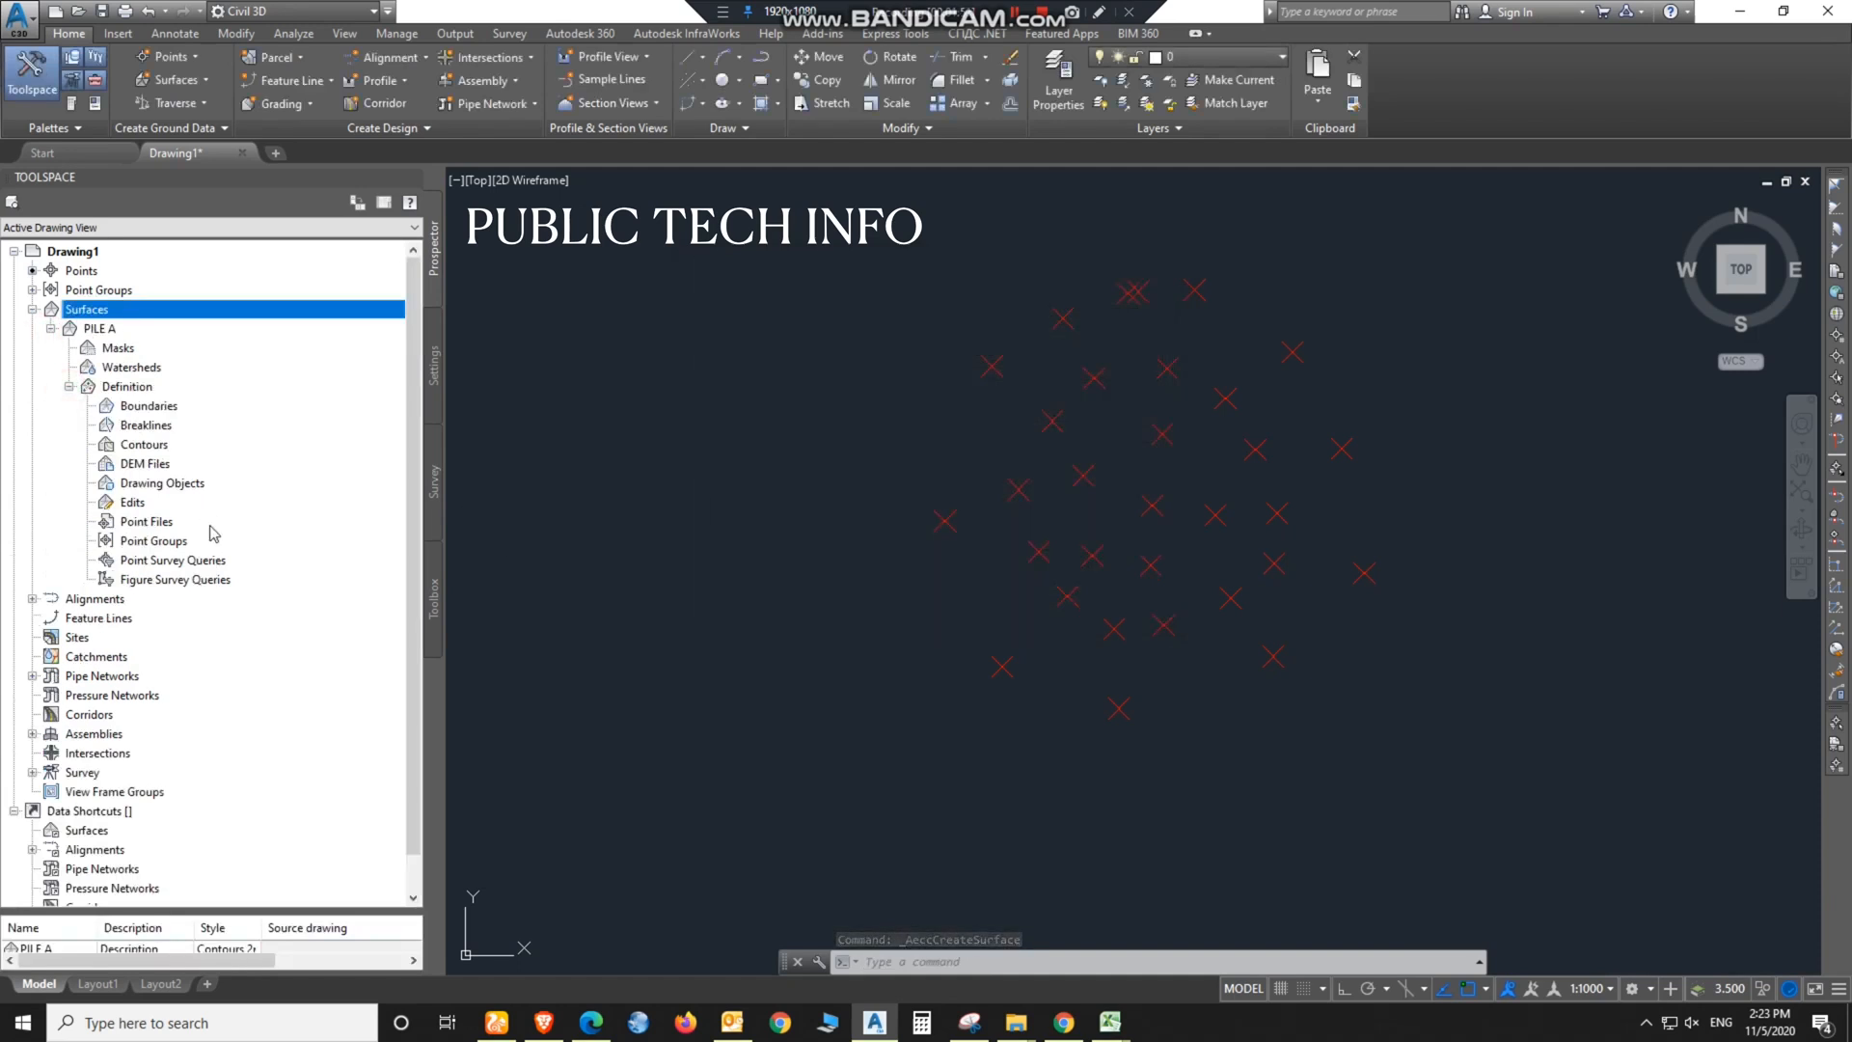
# Step: Try to add contour data with the description A to surface PILE A by window-selecting all the points
pyautogui.rightClick(145, 444)
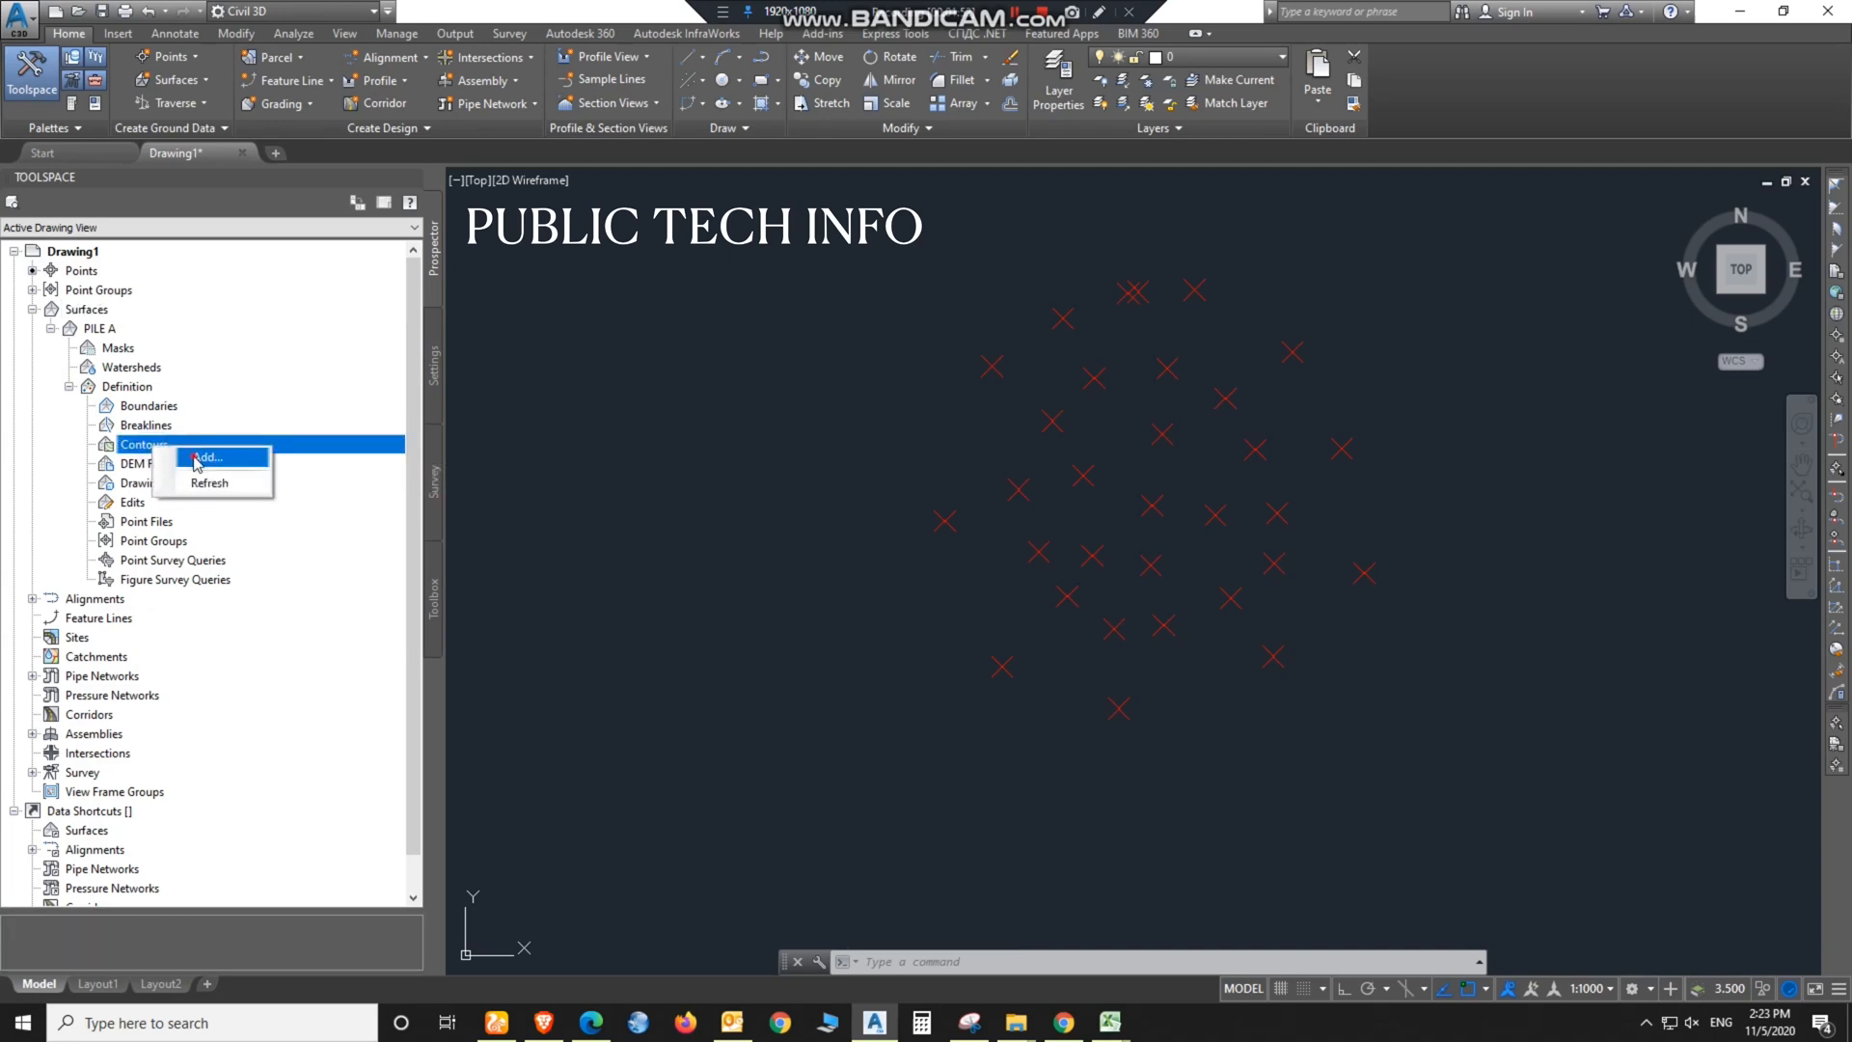
pyautogui.click(208, 457)
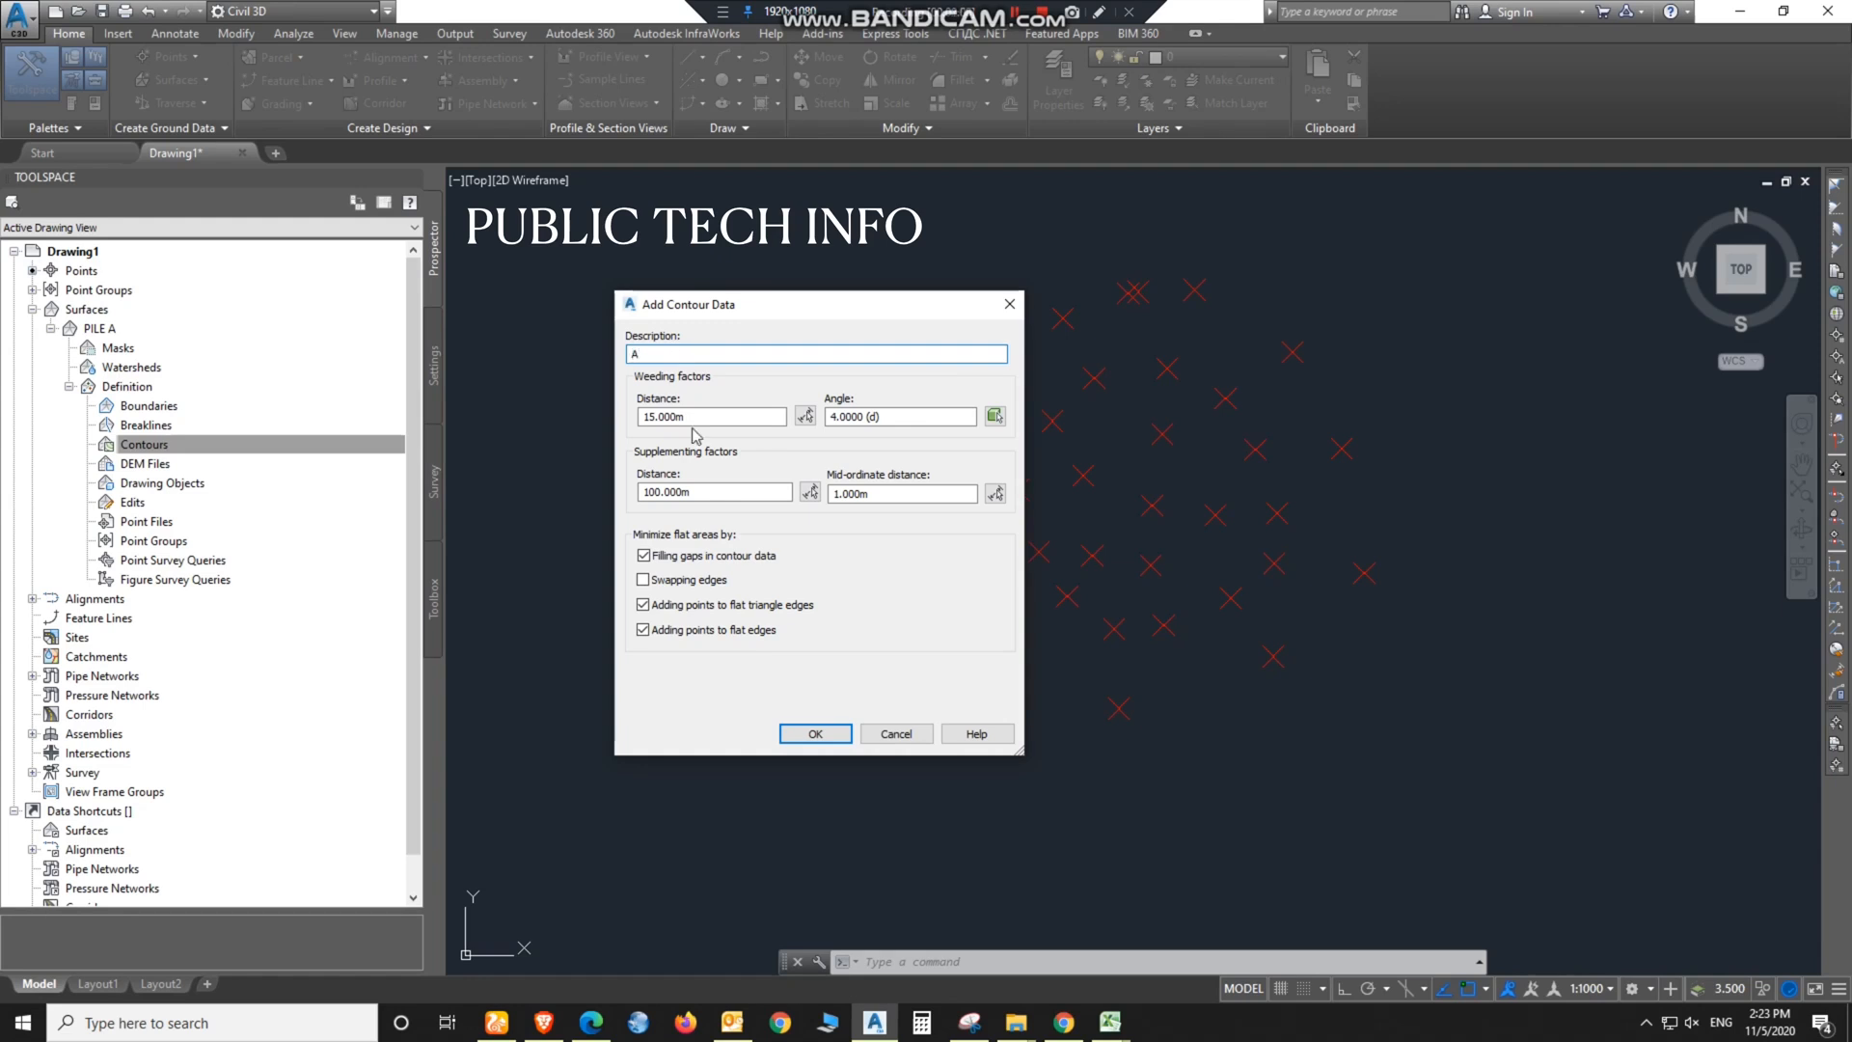
pyautogui.click(815, 734)
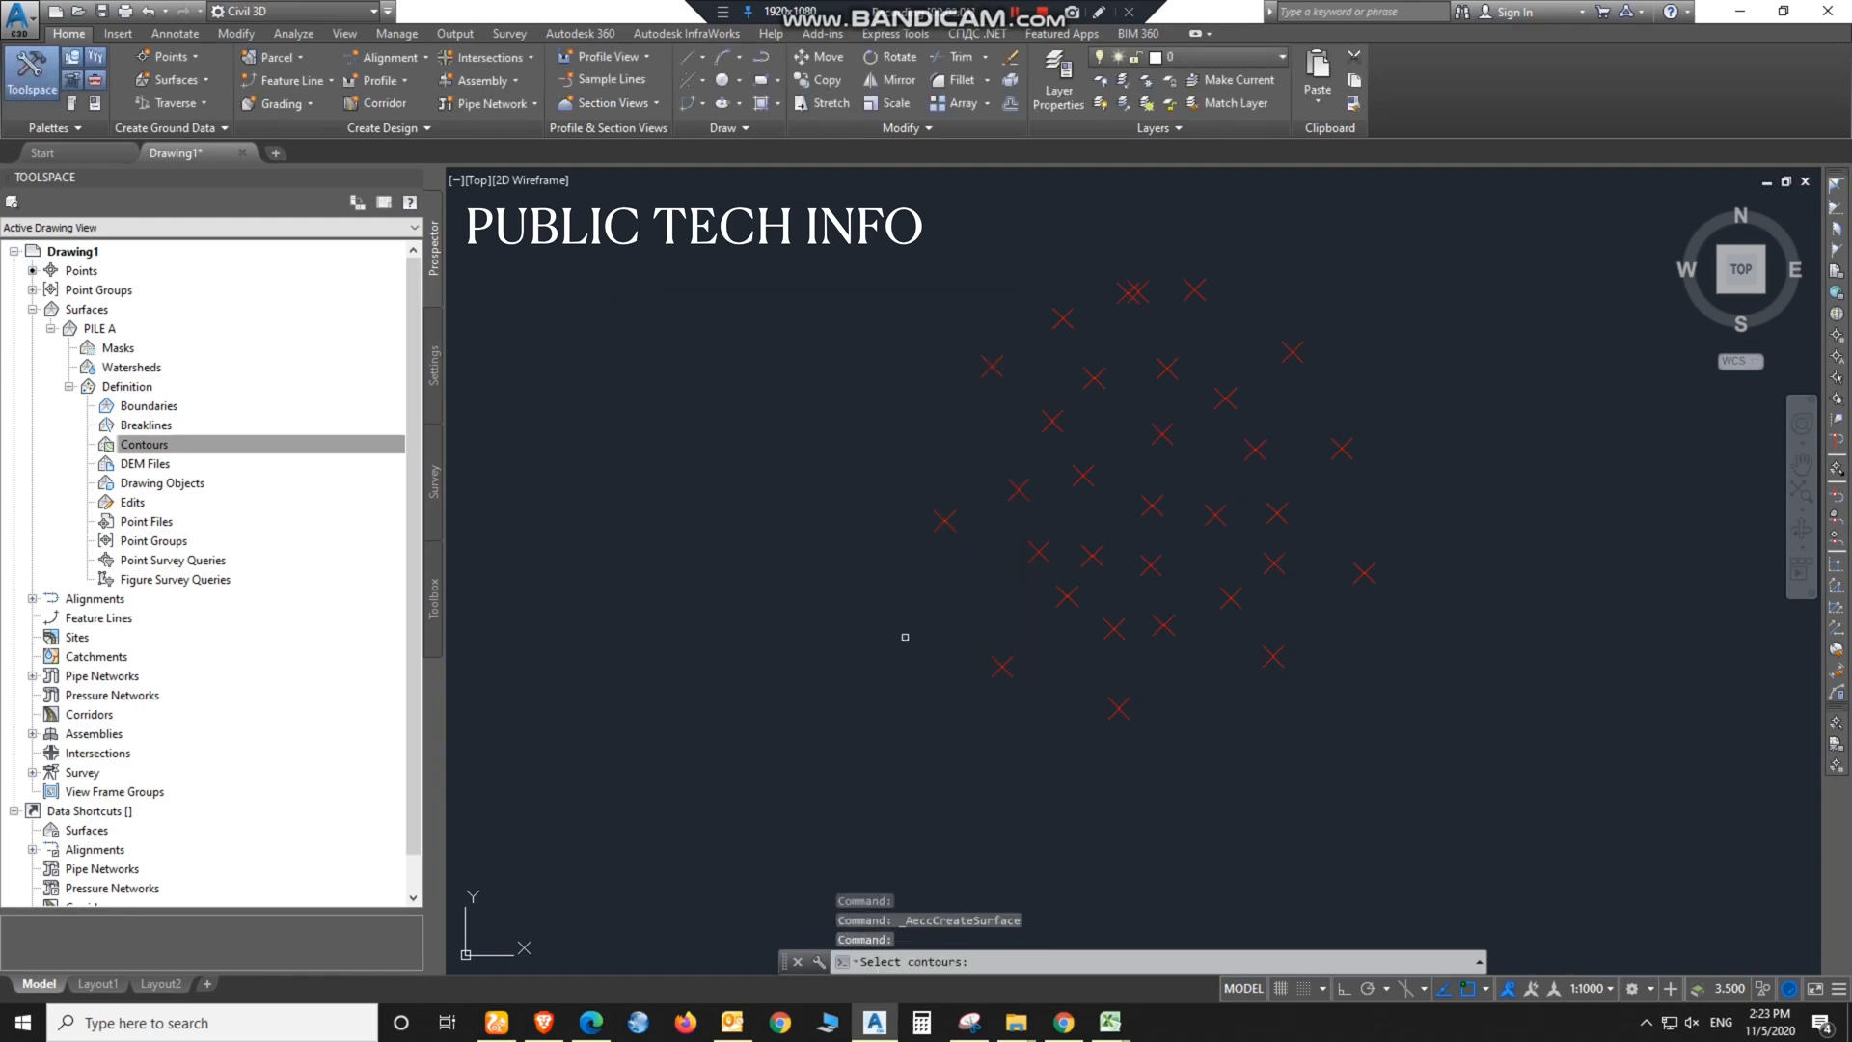
pyautogui.click(1523, 226)
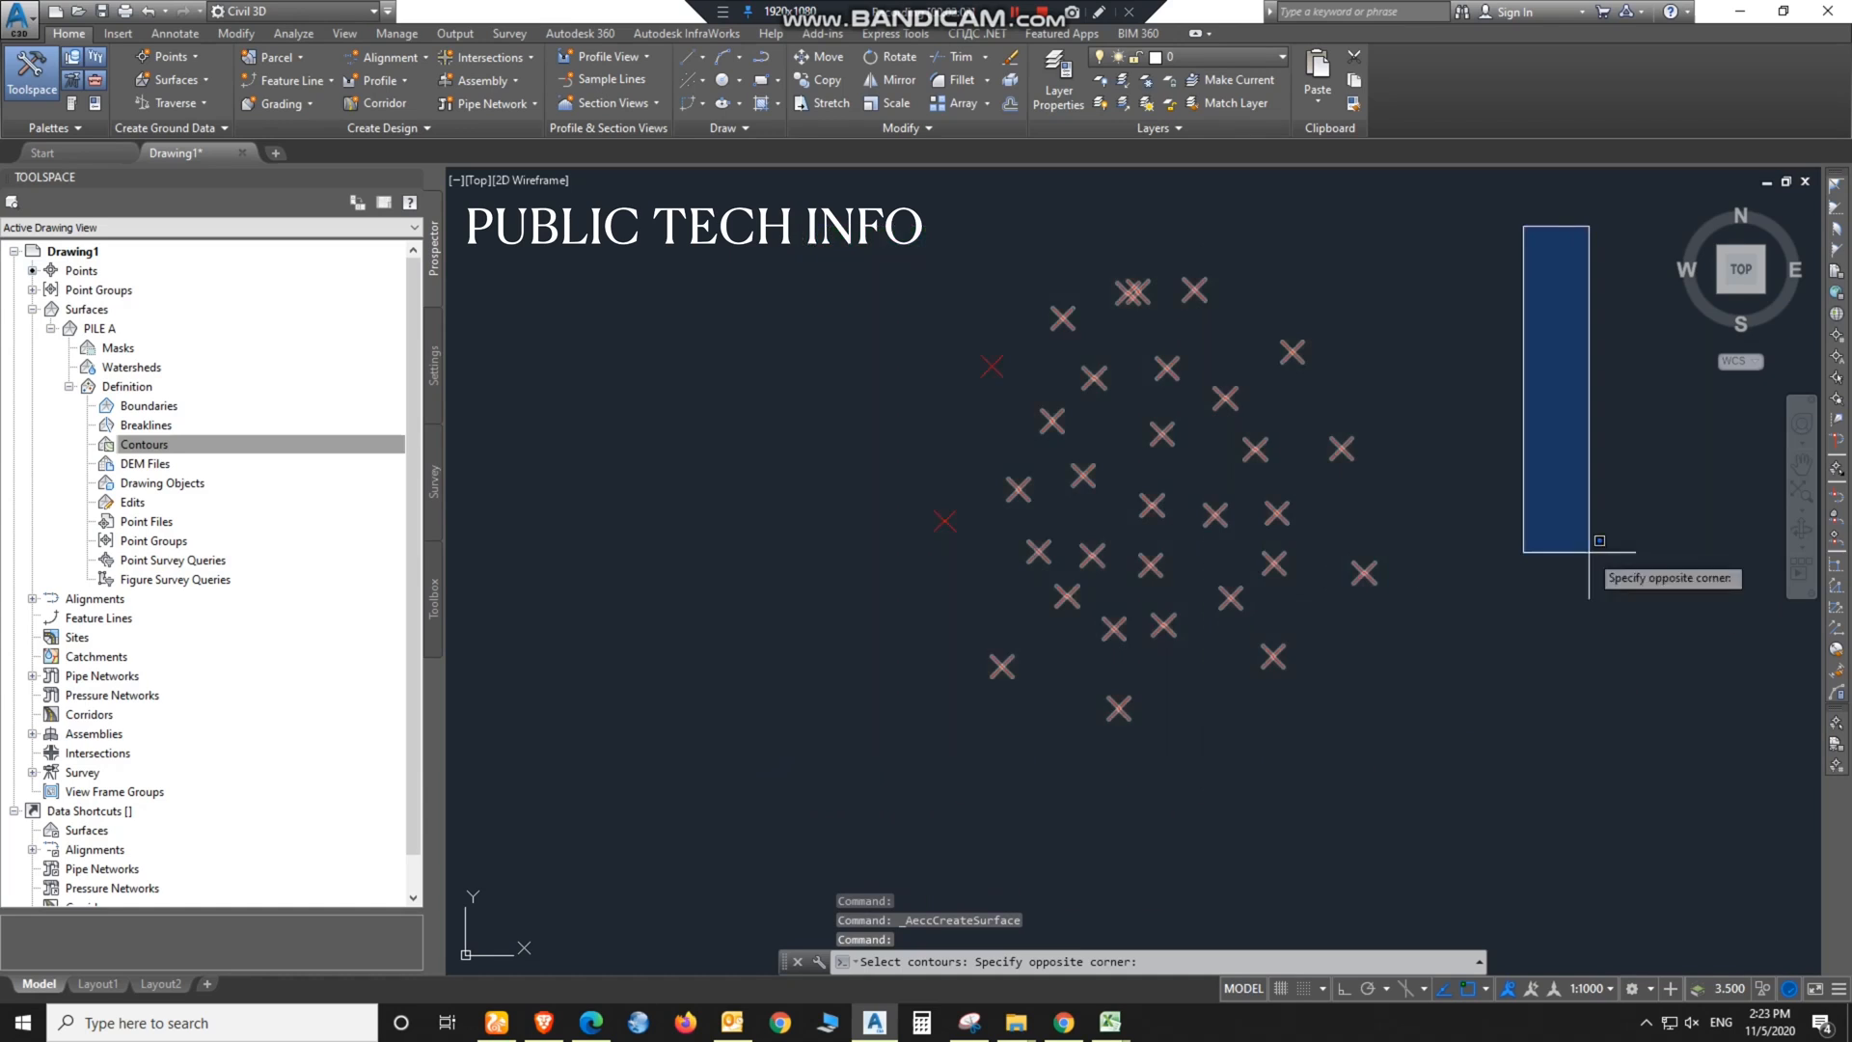
pyautogui.click(786, 789)
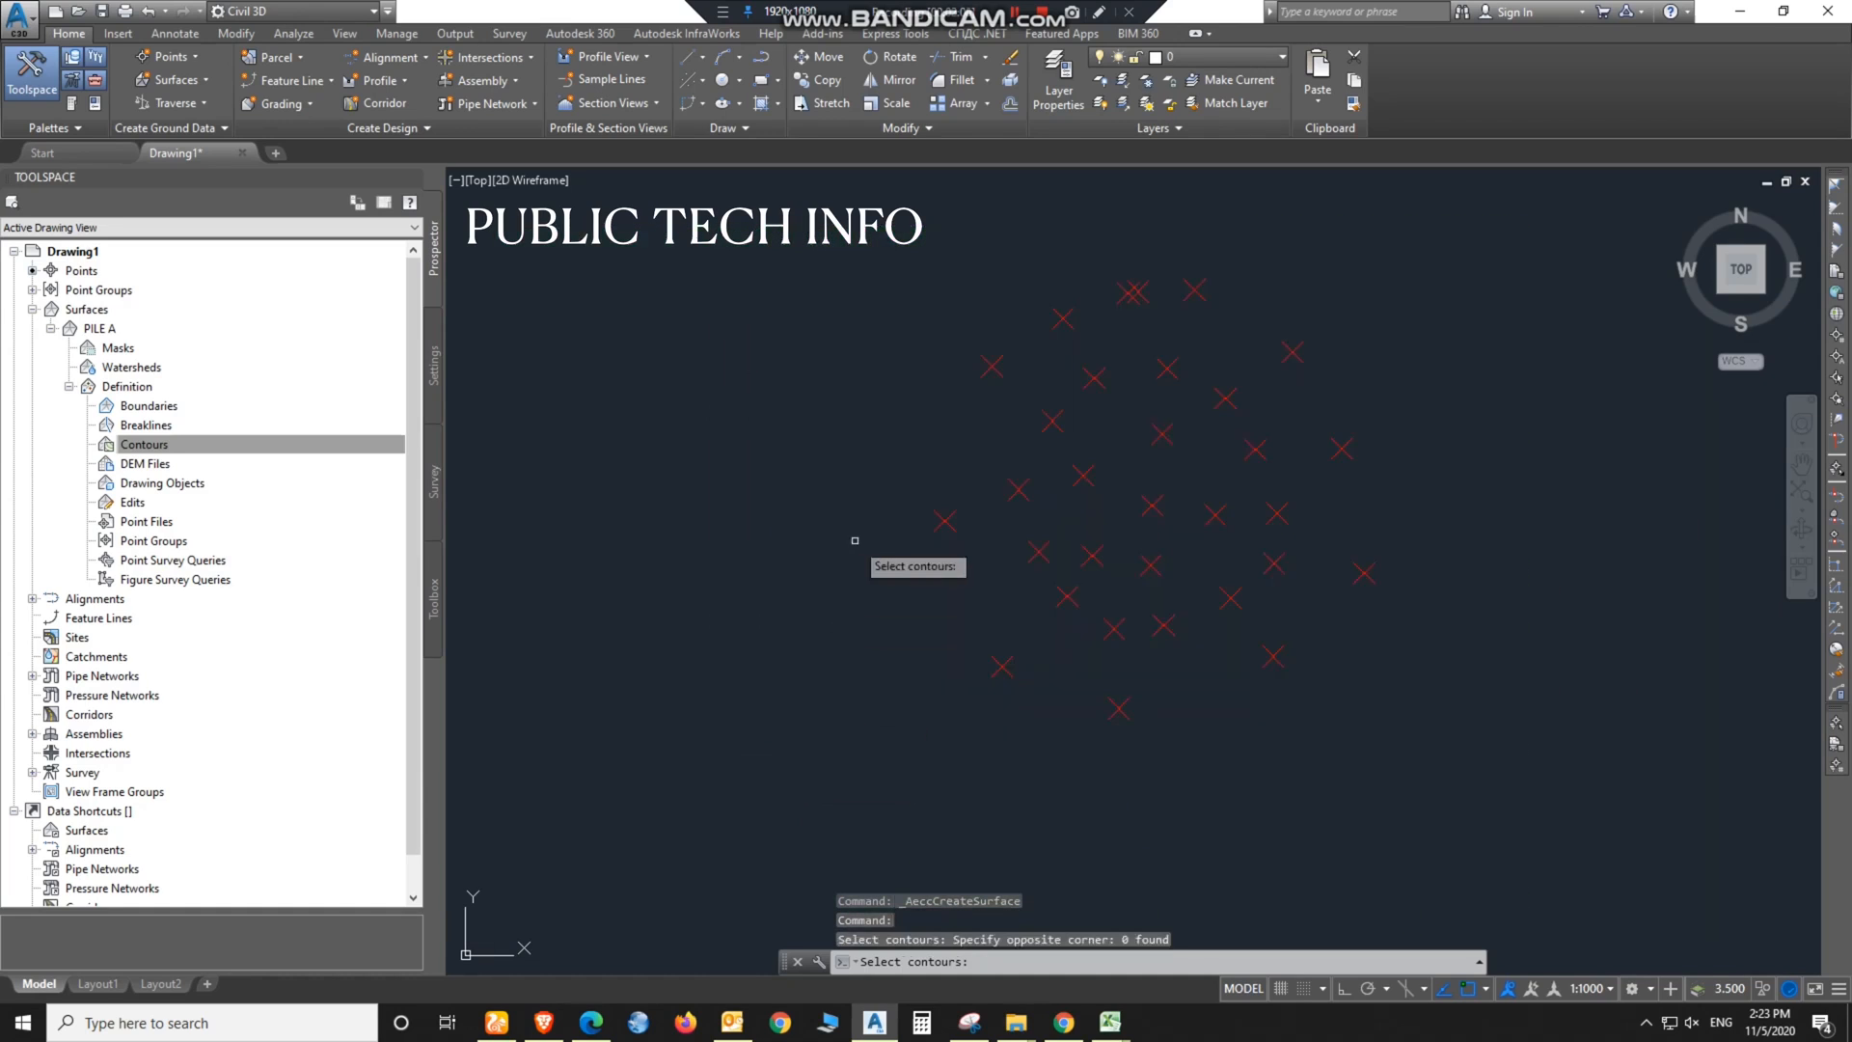
pyautogui.press('Return')
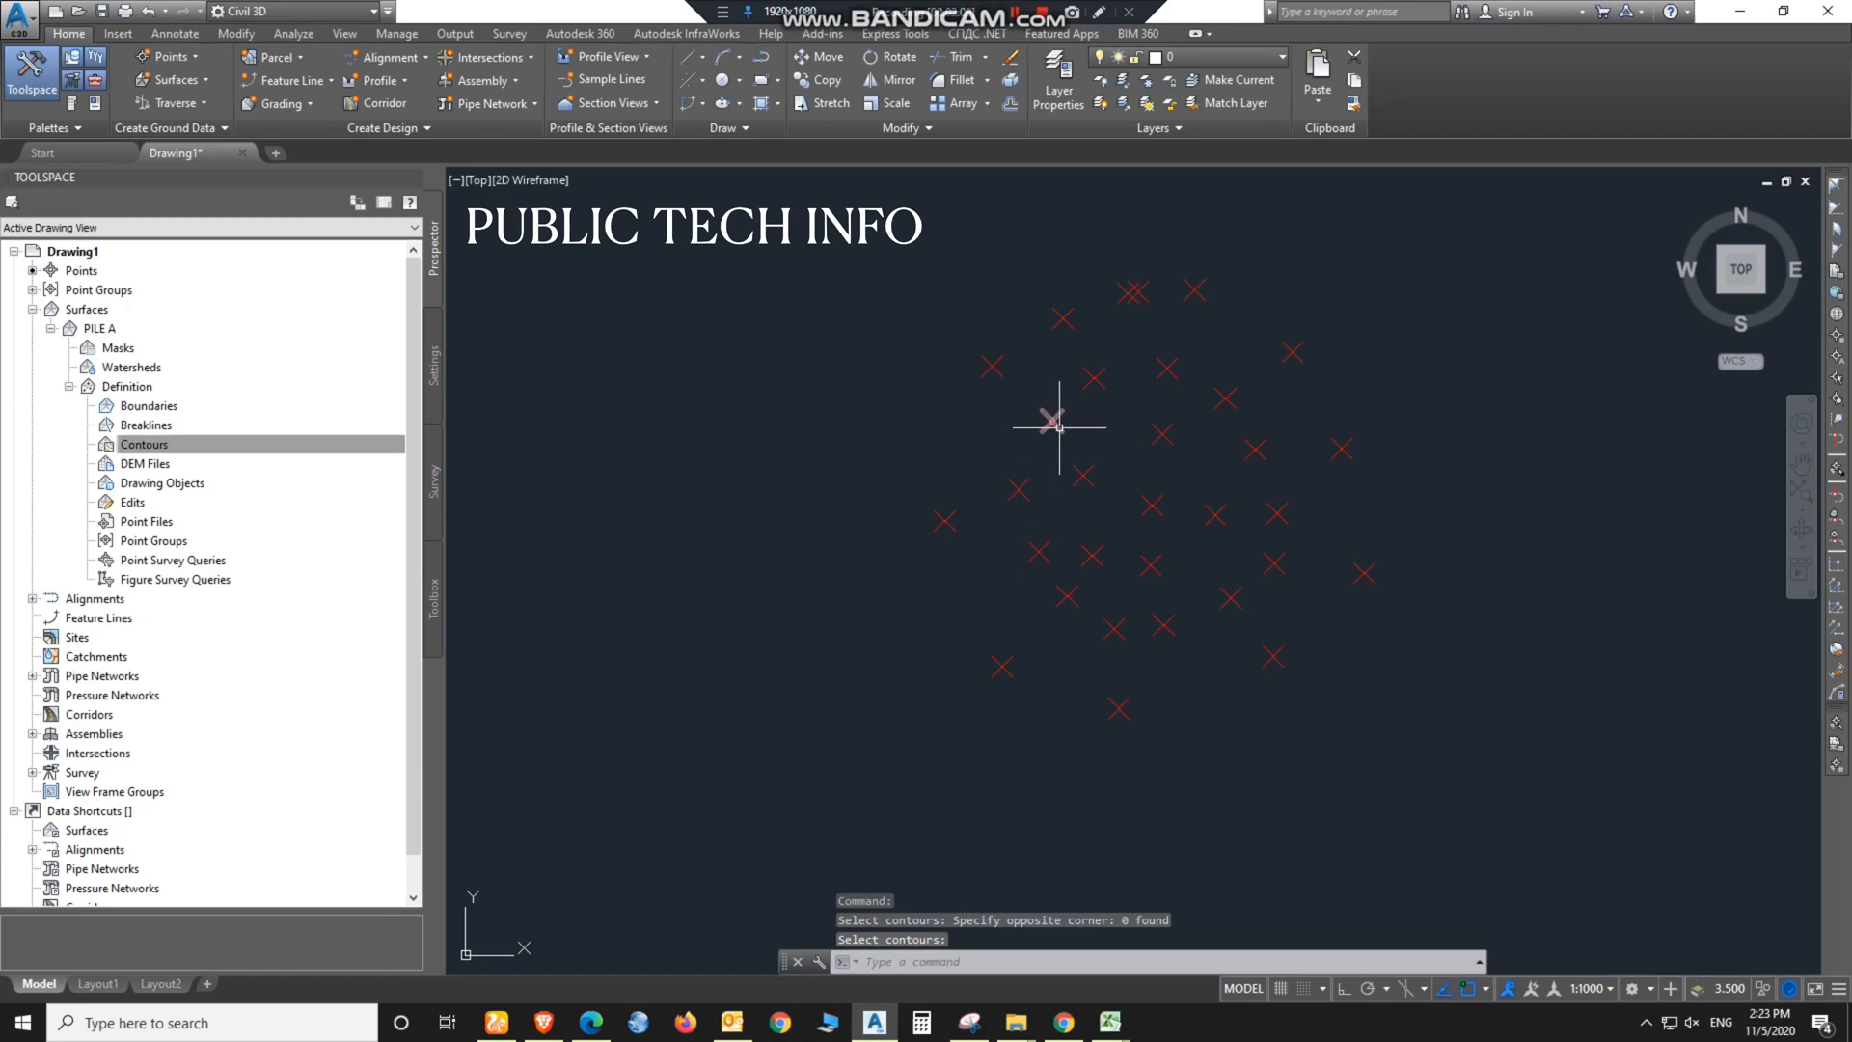
pyautogui.rightClick(164, 449)
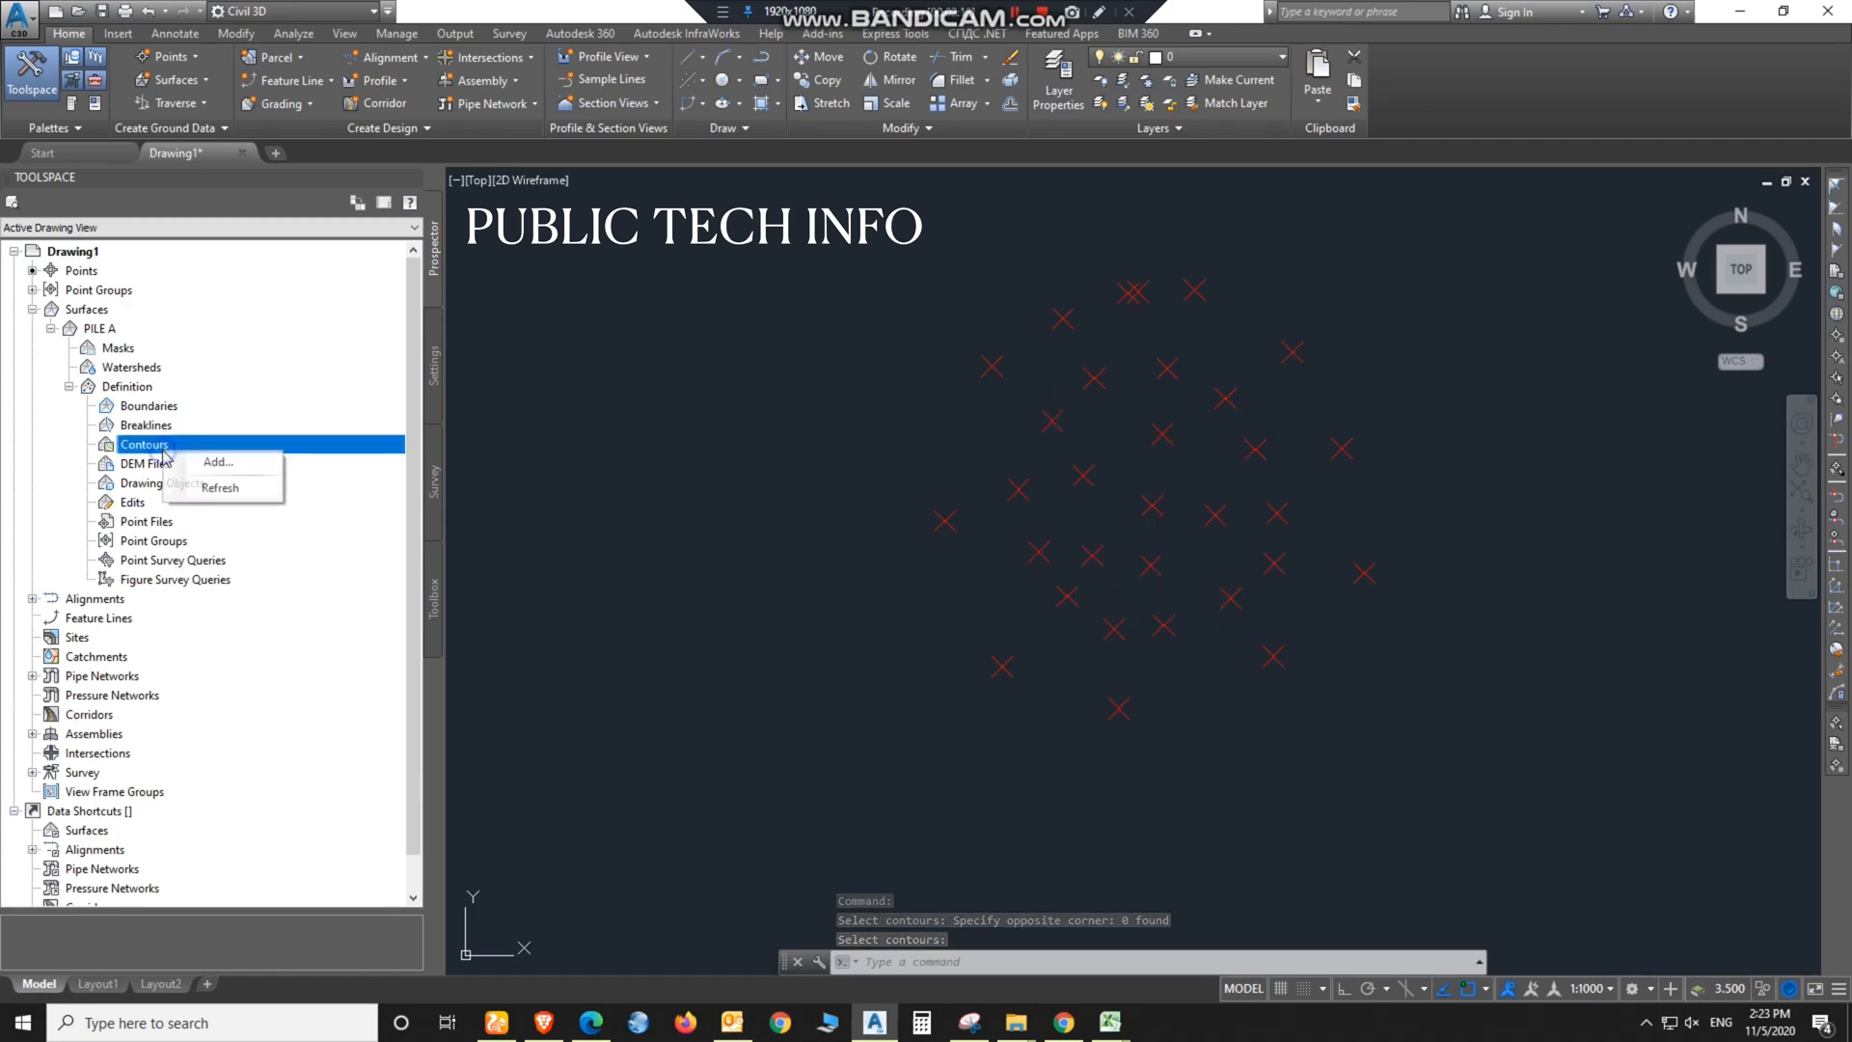
pyautogui.click(912, 419)
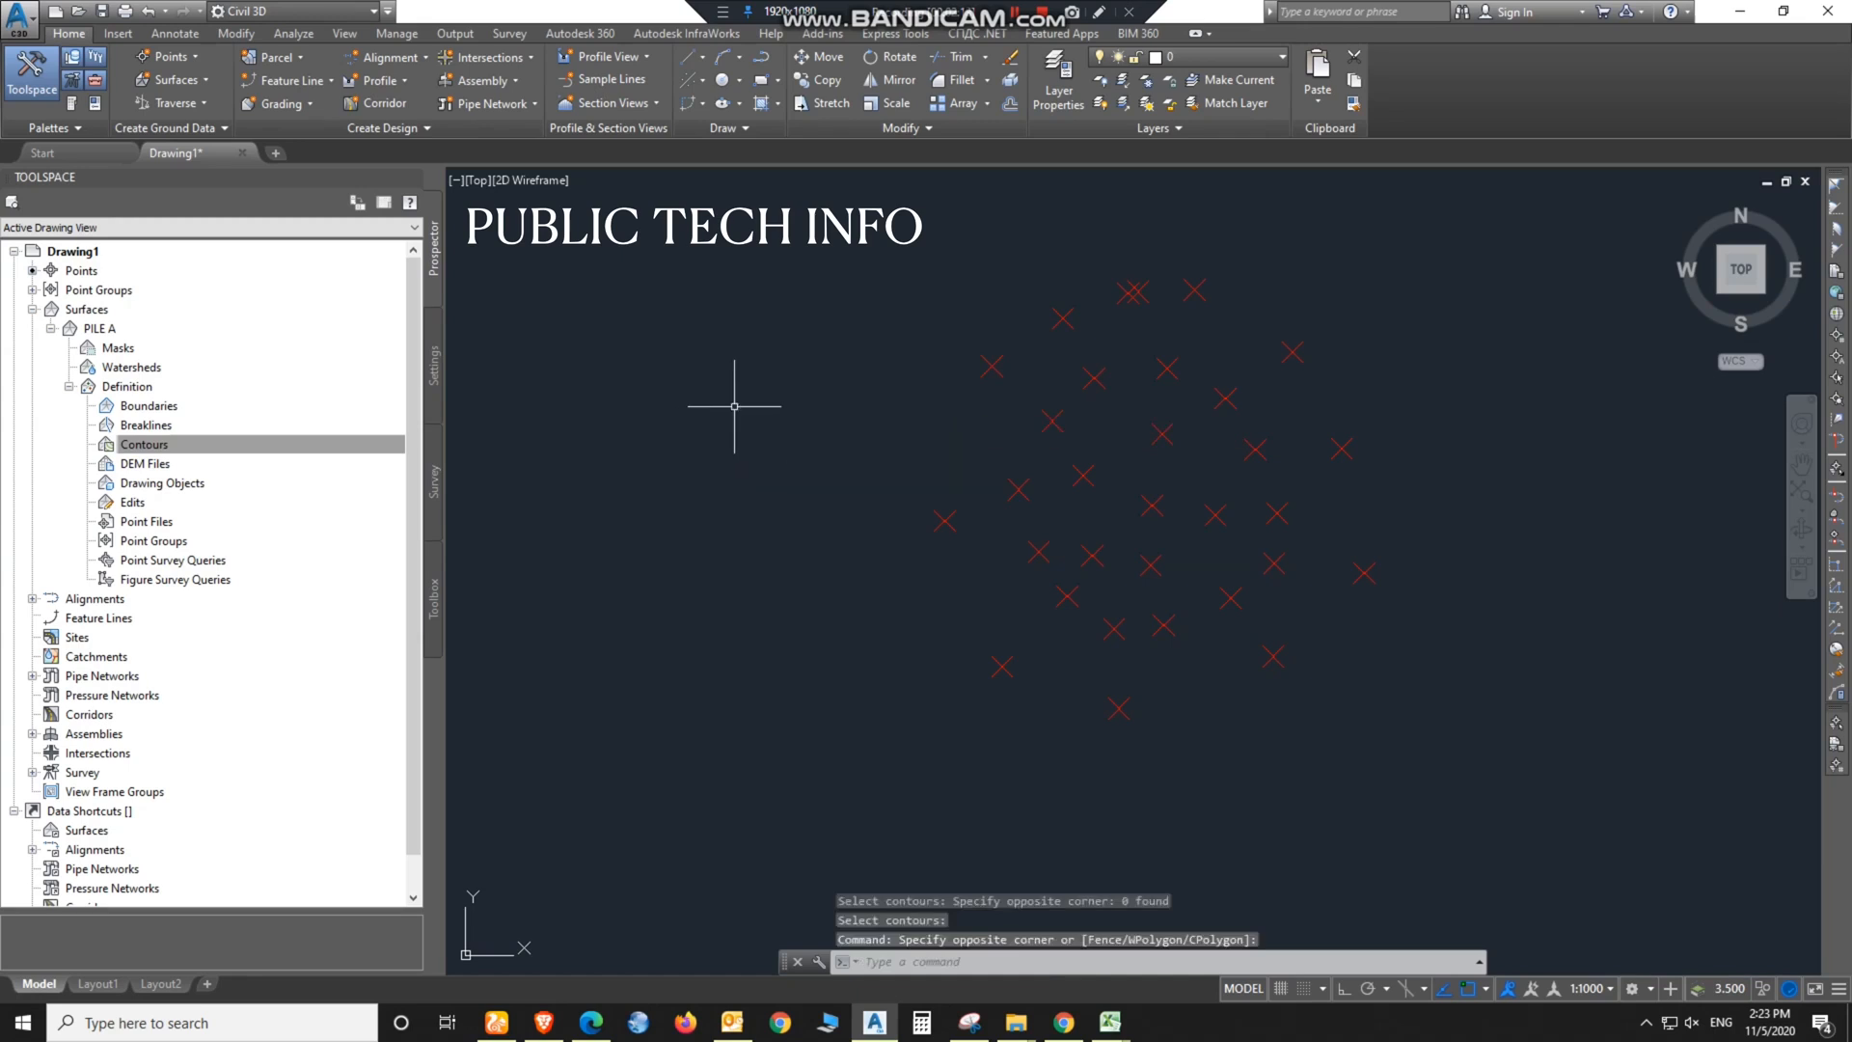
pyautogui.rightClick(160, 449)
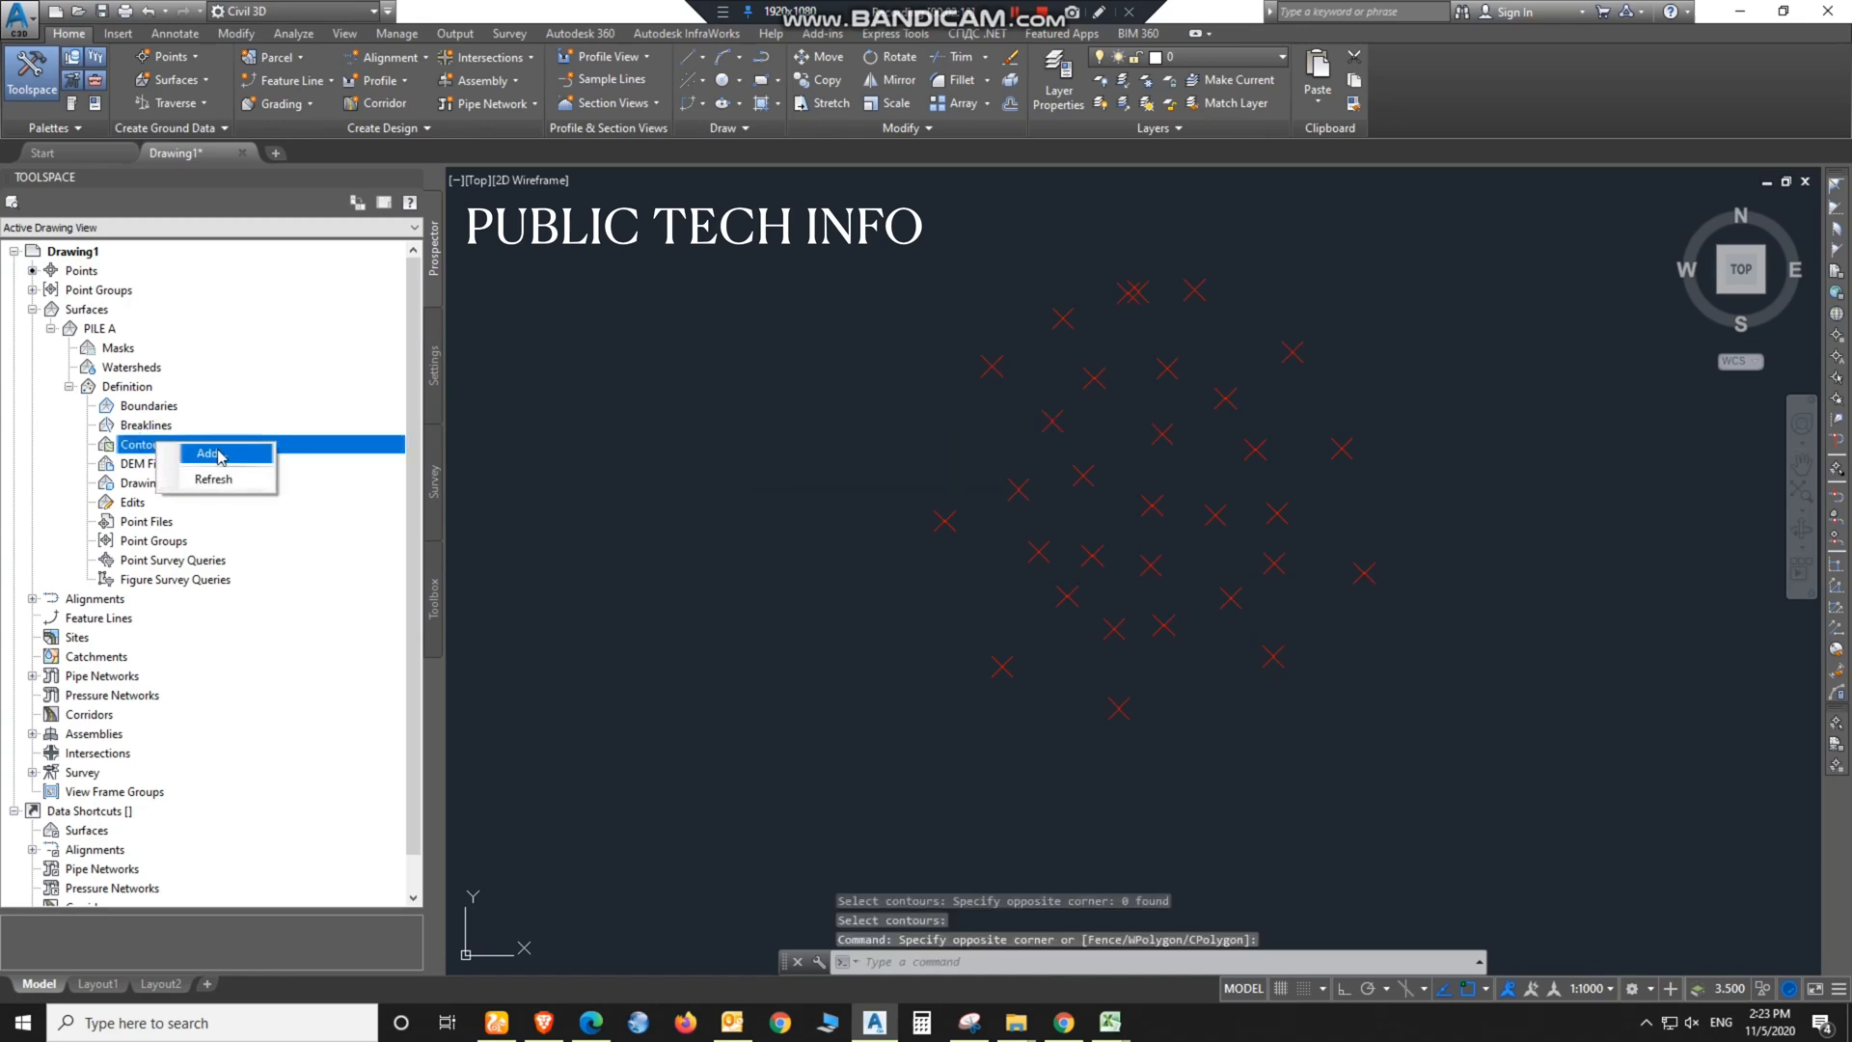
pyautogui.click(208, 454)
pyautogui.click(641, 376)
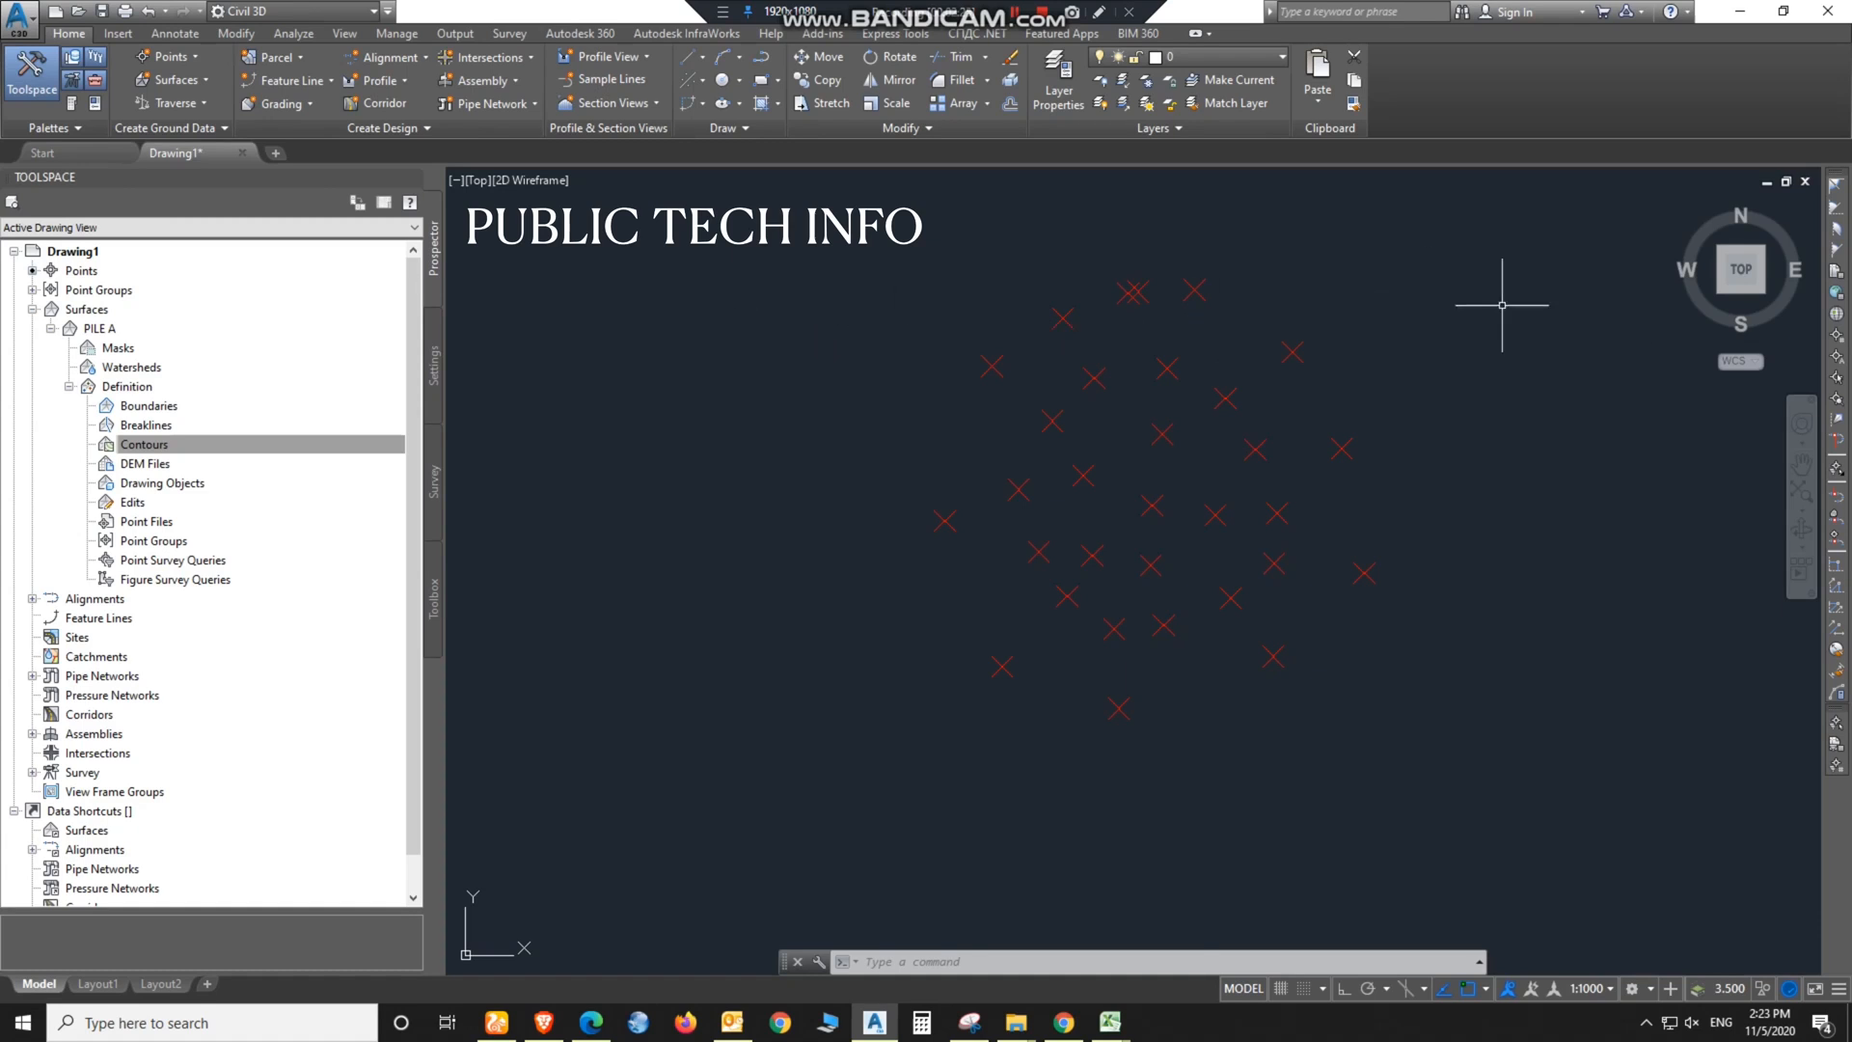
pyautogui.click(1564, 277)
pyautogui.click(769, 774)
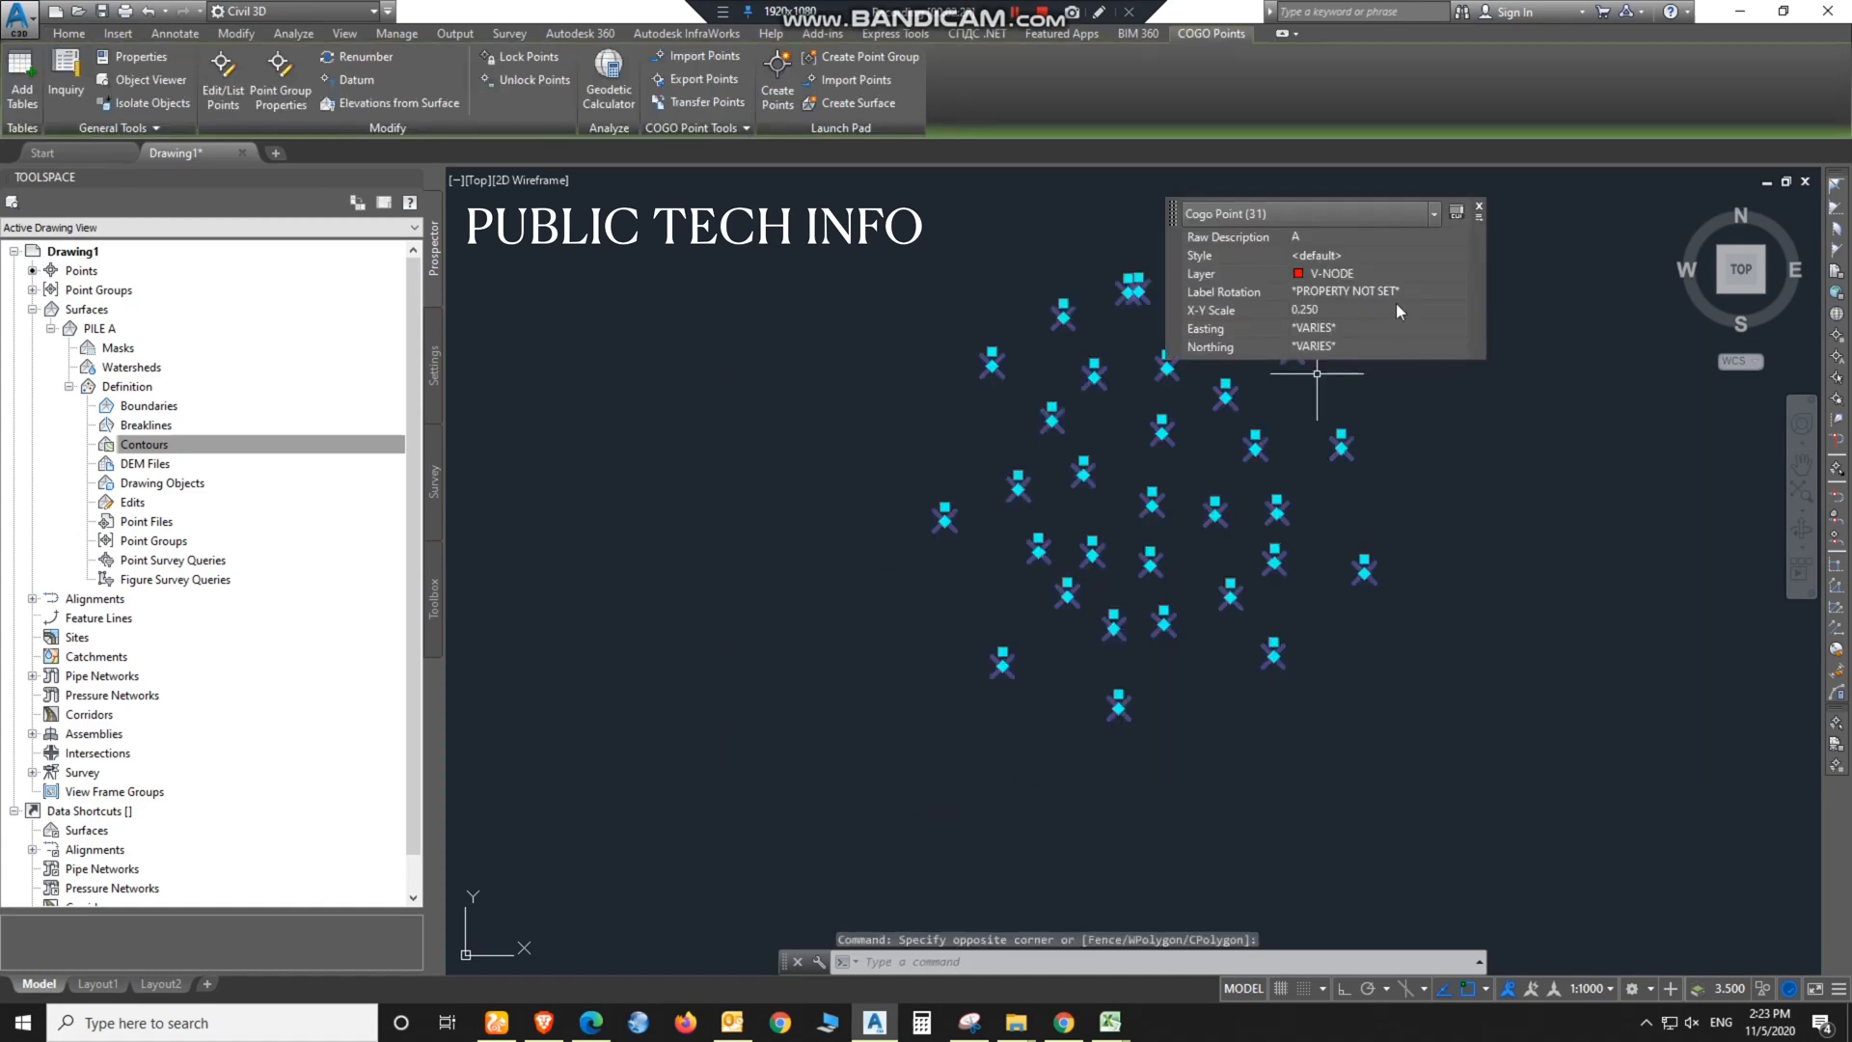
pyautogui.press('Escape')
pyautogui.click(1090, 276)
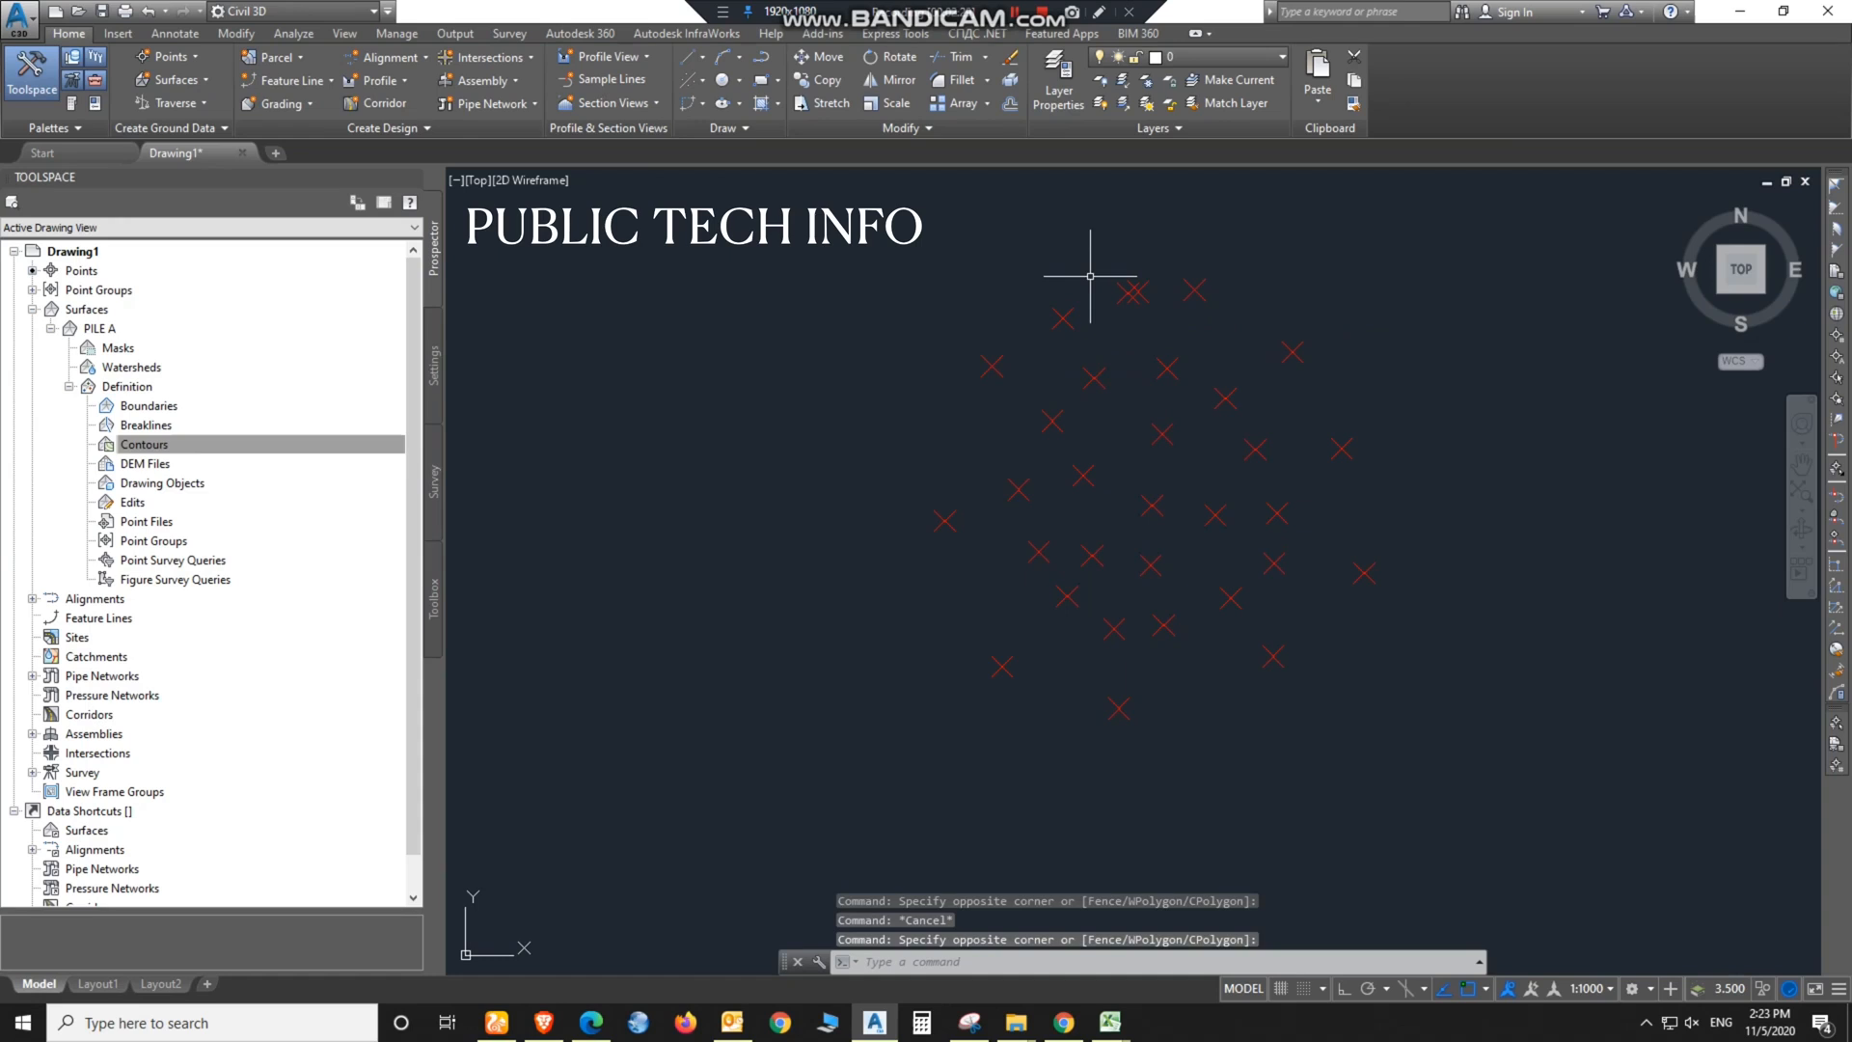
pyautogui.press('Escape')
# Step: Add the _All Points point group to the definition of surface PILE A
pyautogui.rightClick(146, 543)
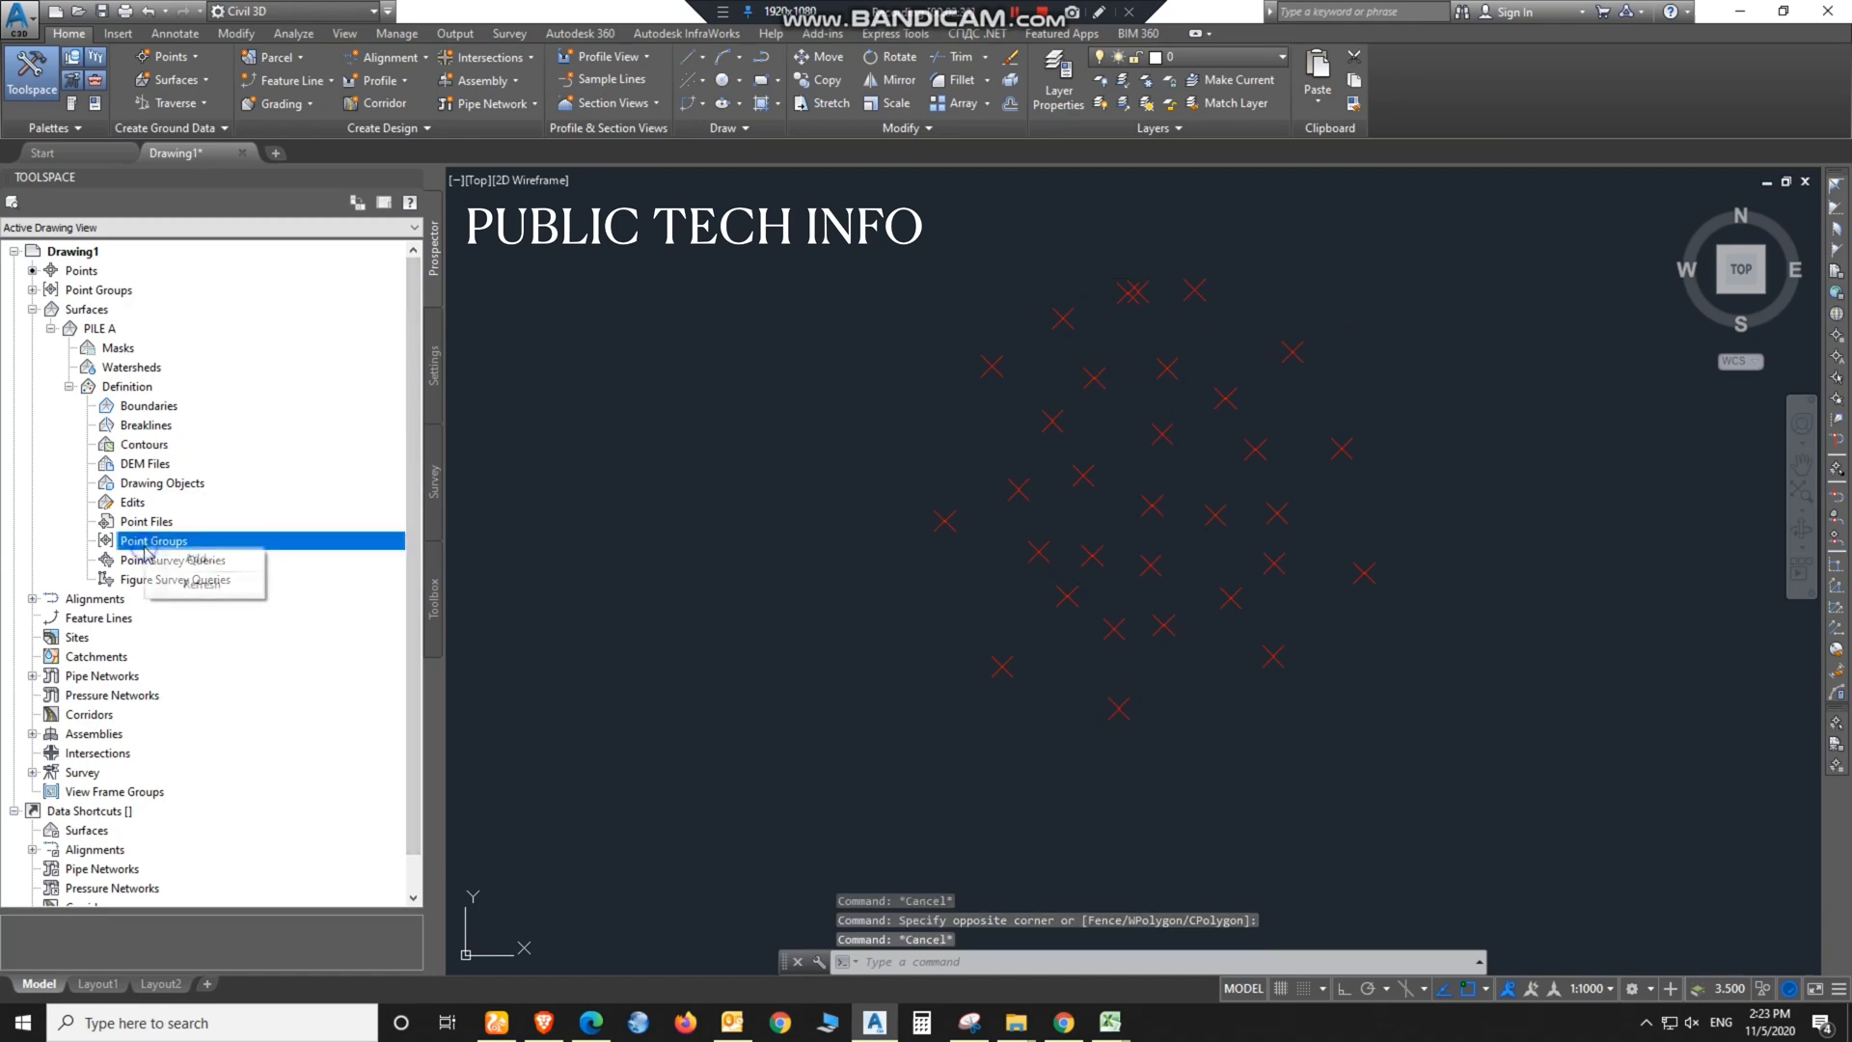
pyautogui.click(198, 559)
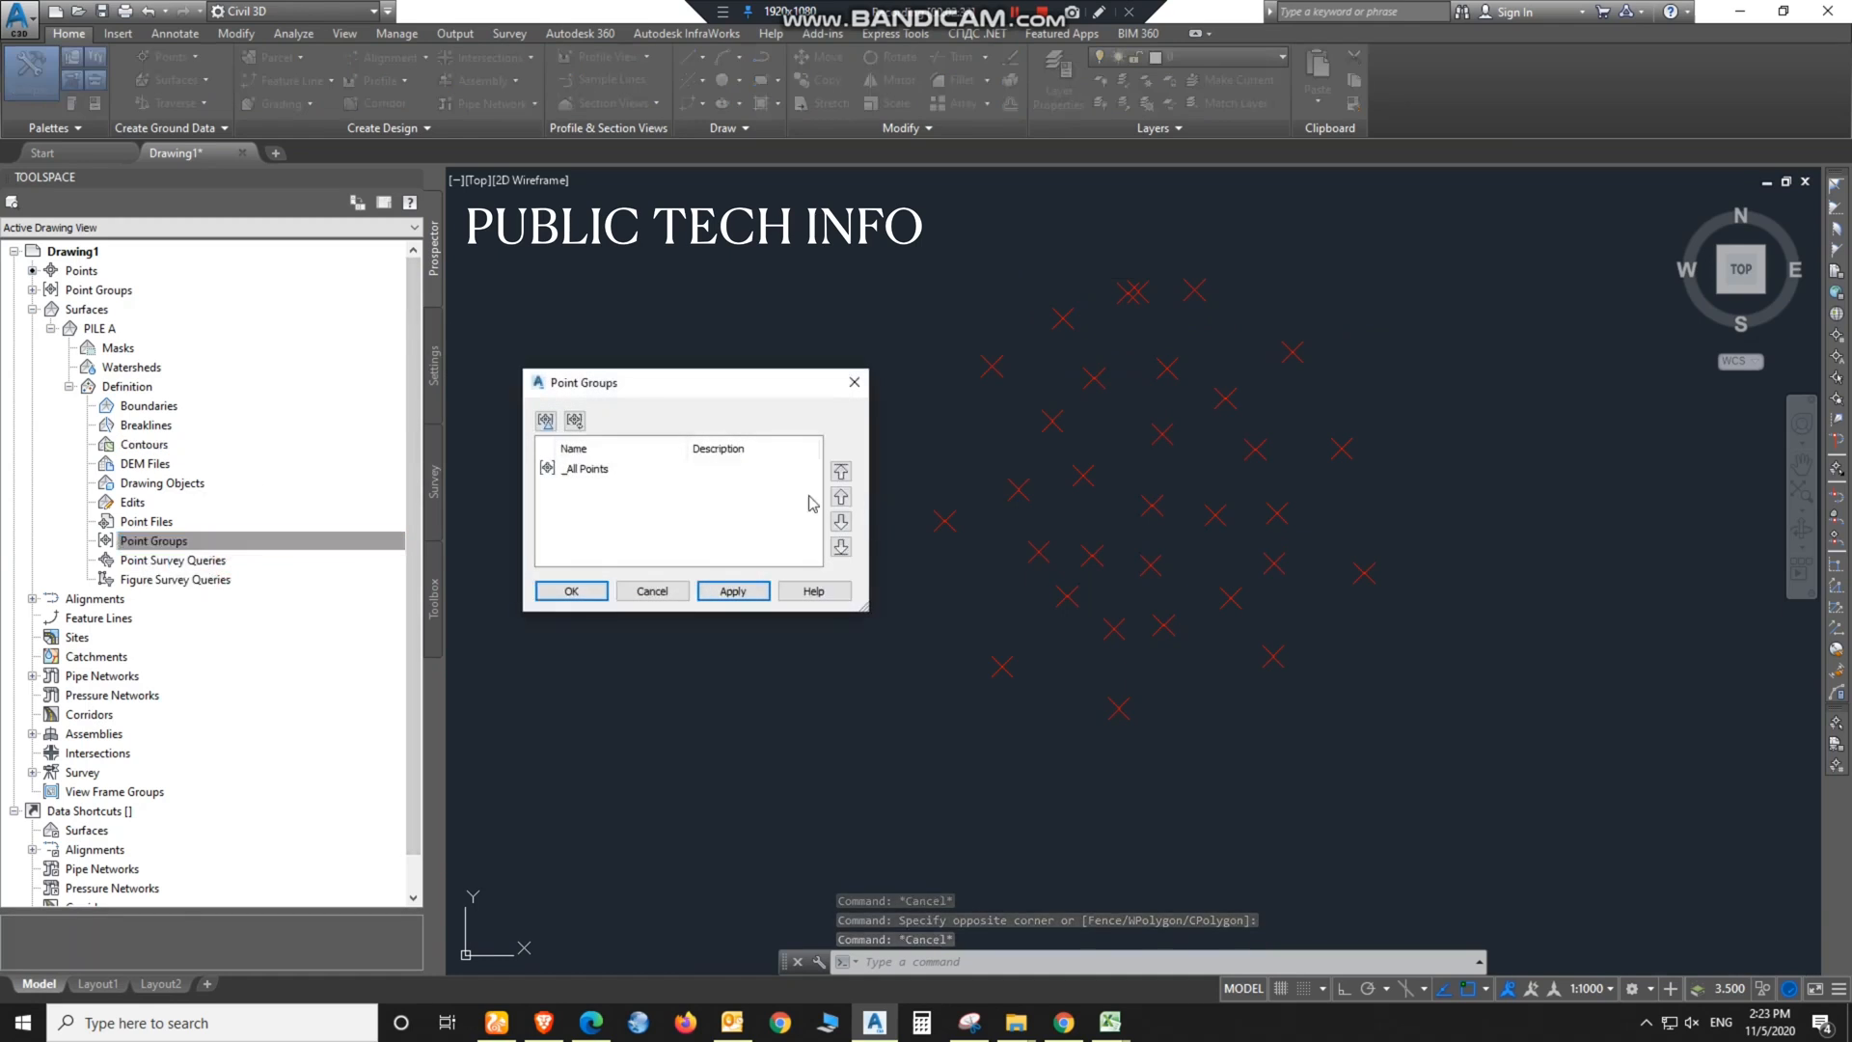
pyautogui.click(579, 470)
pyautogui.click(735, 592)
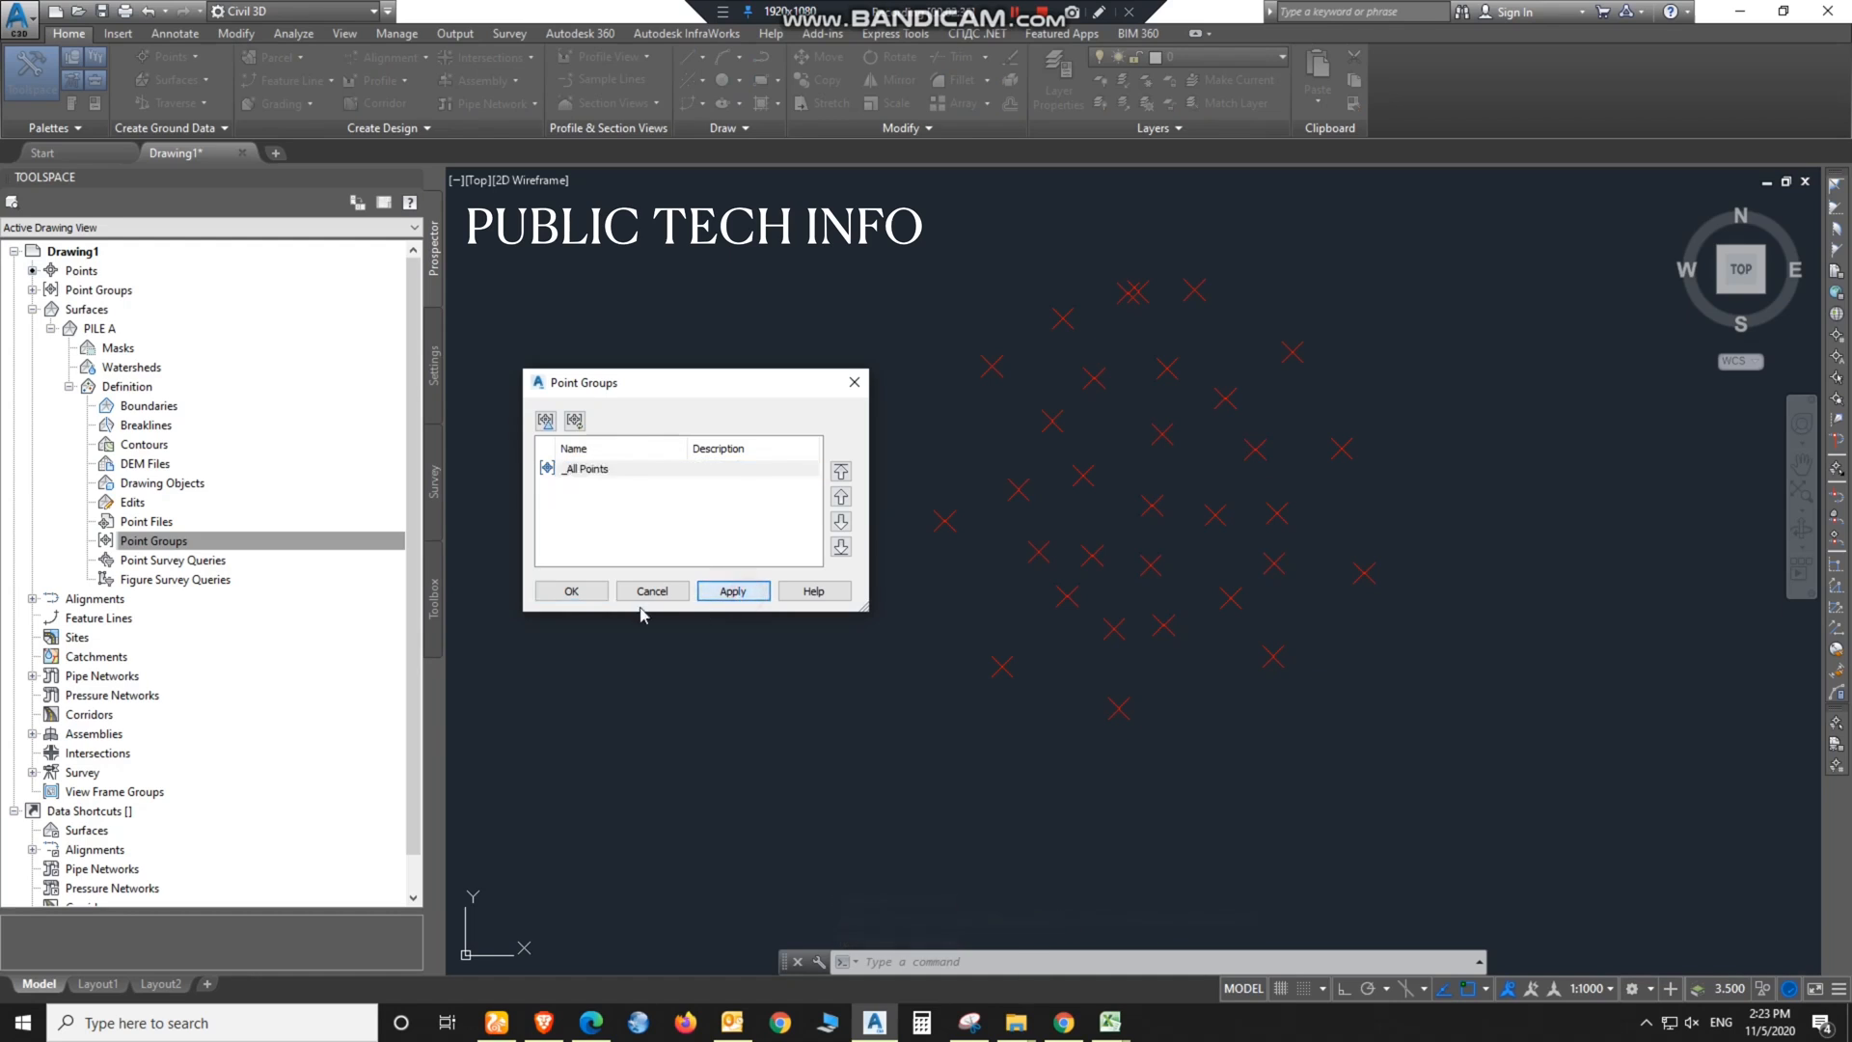
pyautogui.click(571, 590)
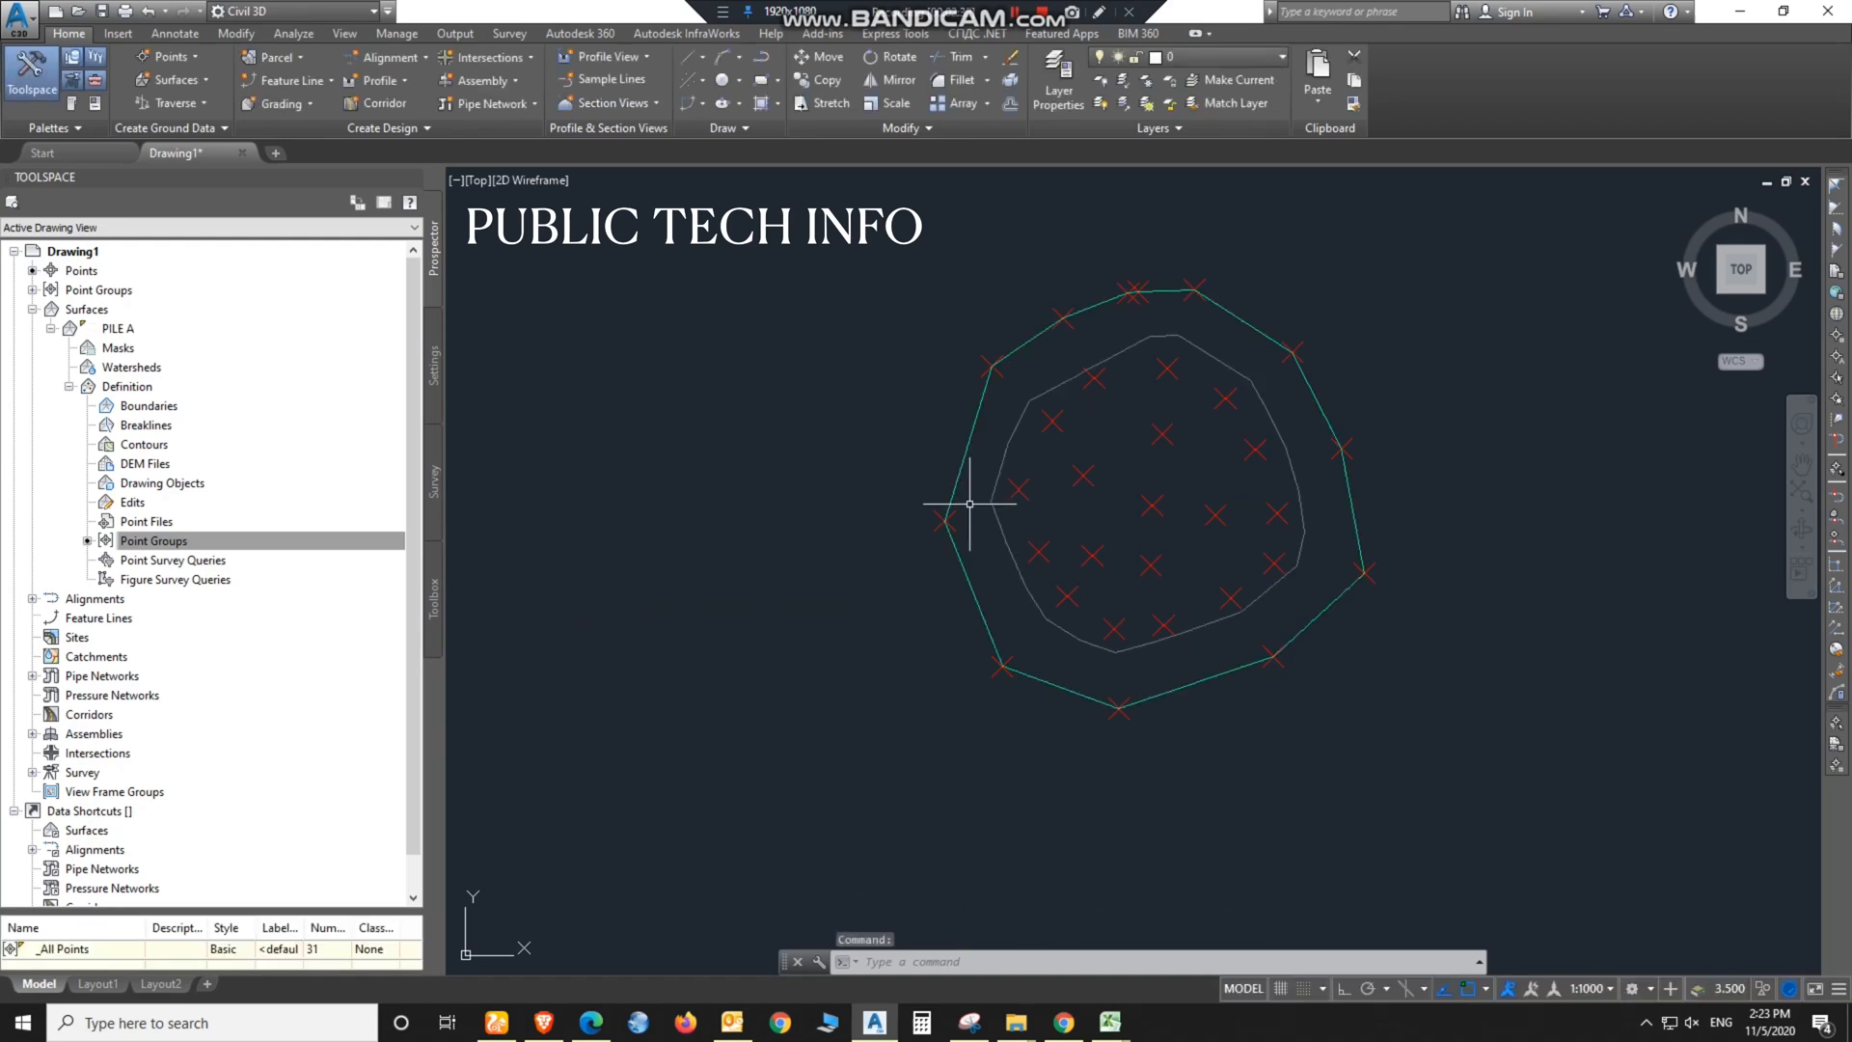
# Step: Set the style of surface PILE A to Contours and Triangles and clear the selection
pyautogui.click(1259, 396)
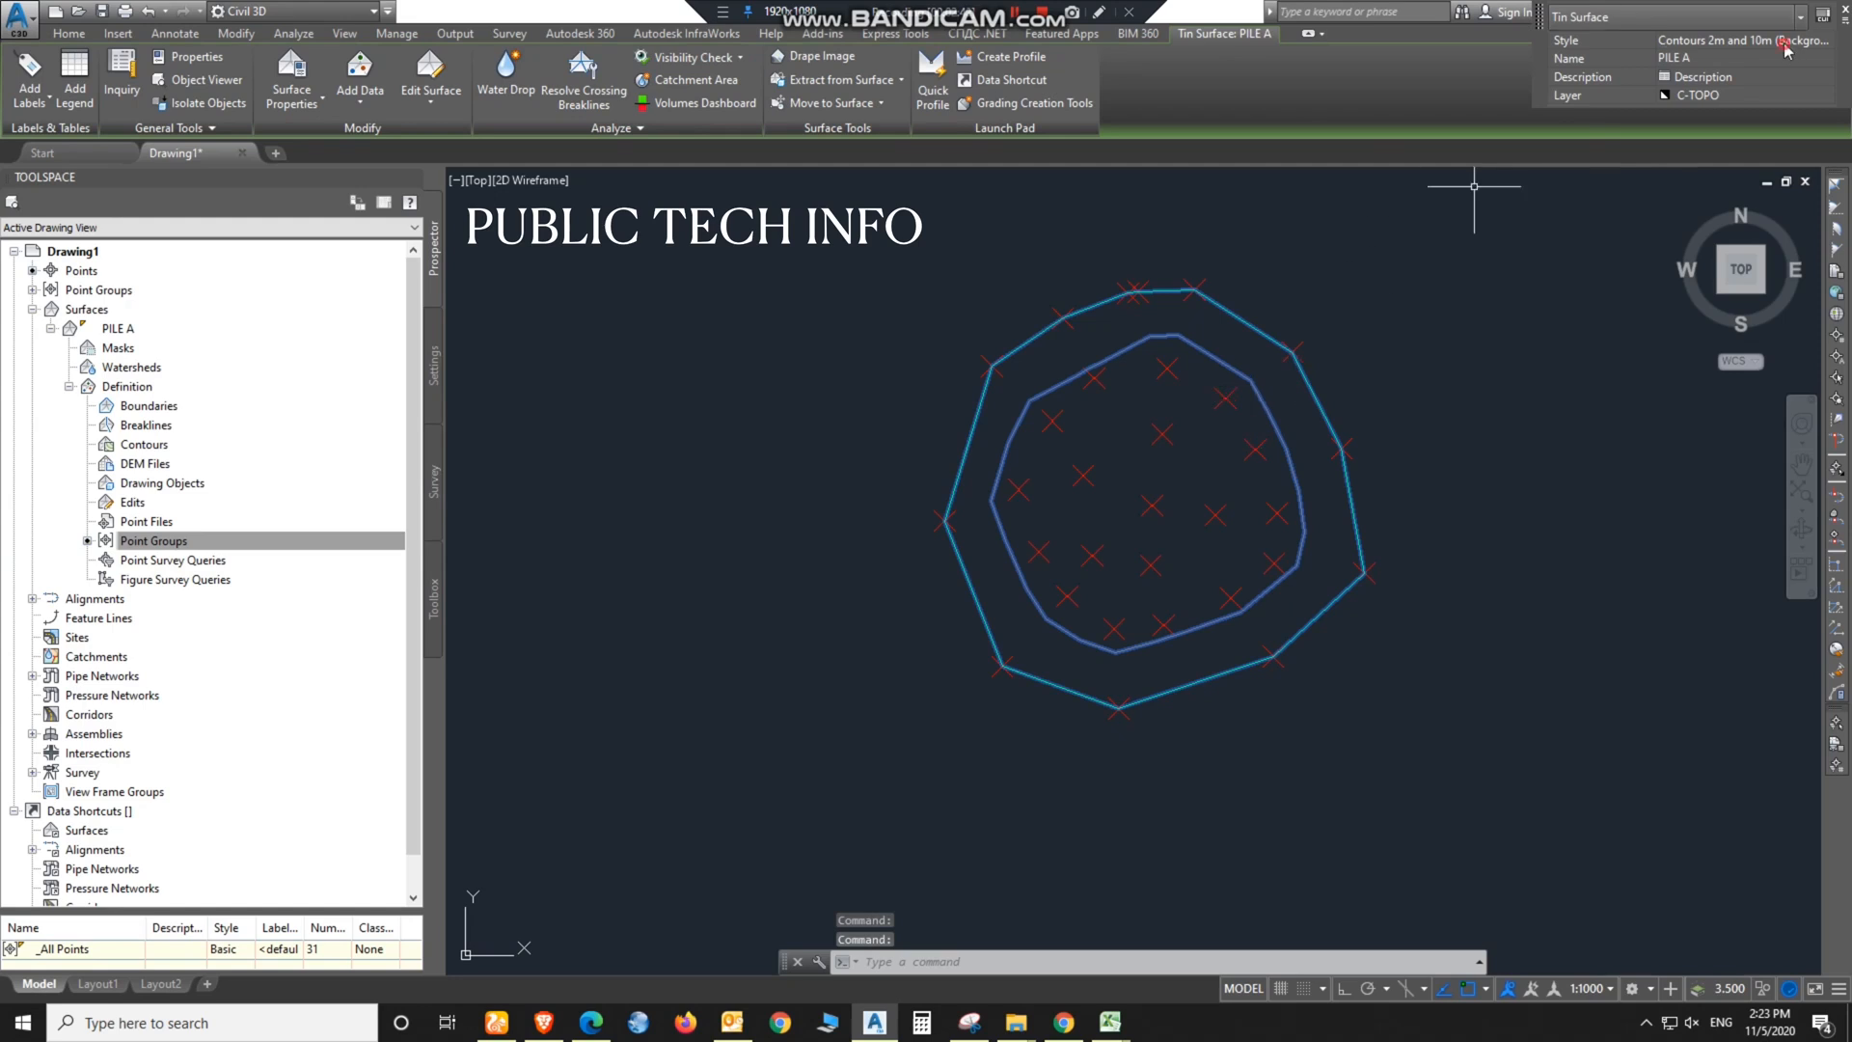
pyautogui.click(1819, 41)
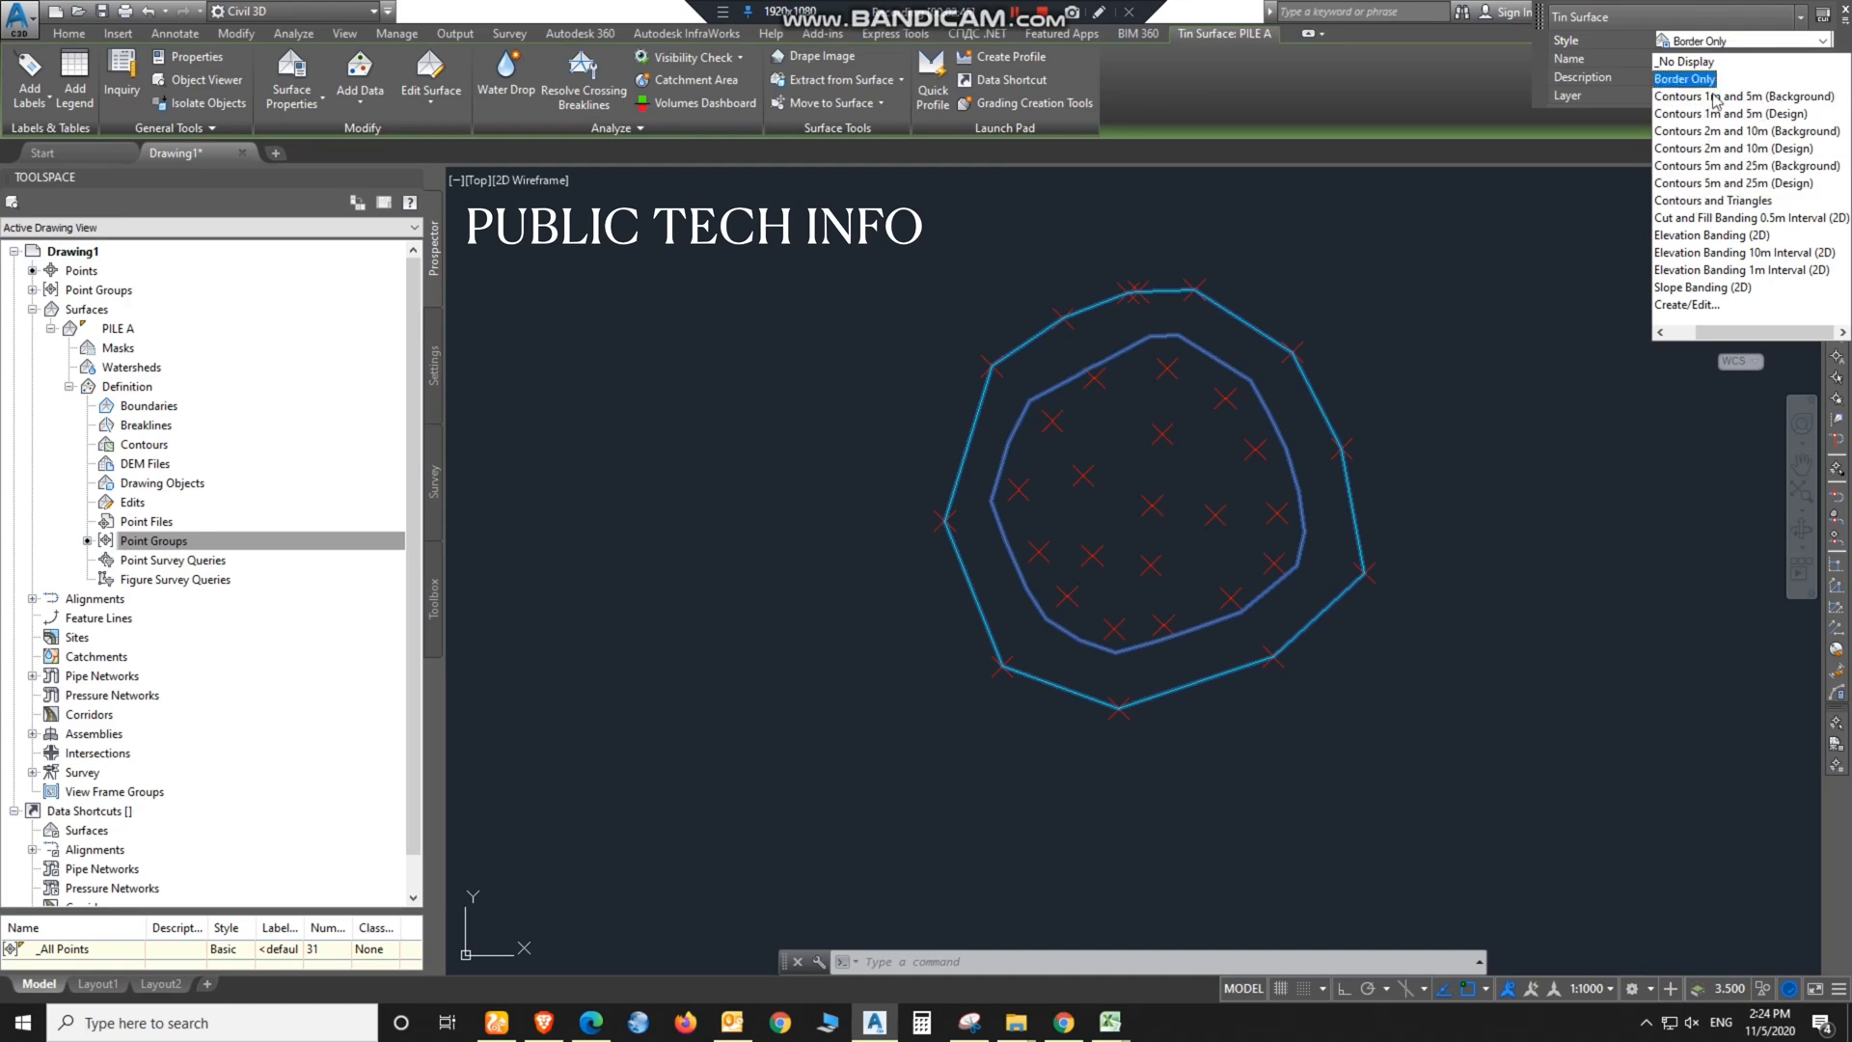
pyautogui.click(1703, 200)
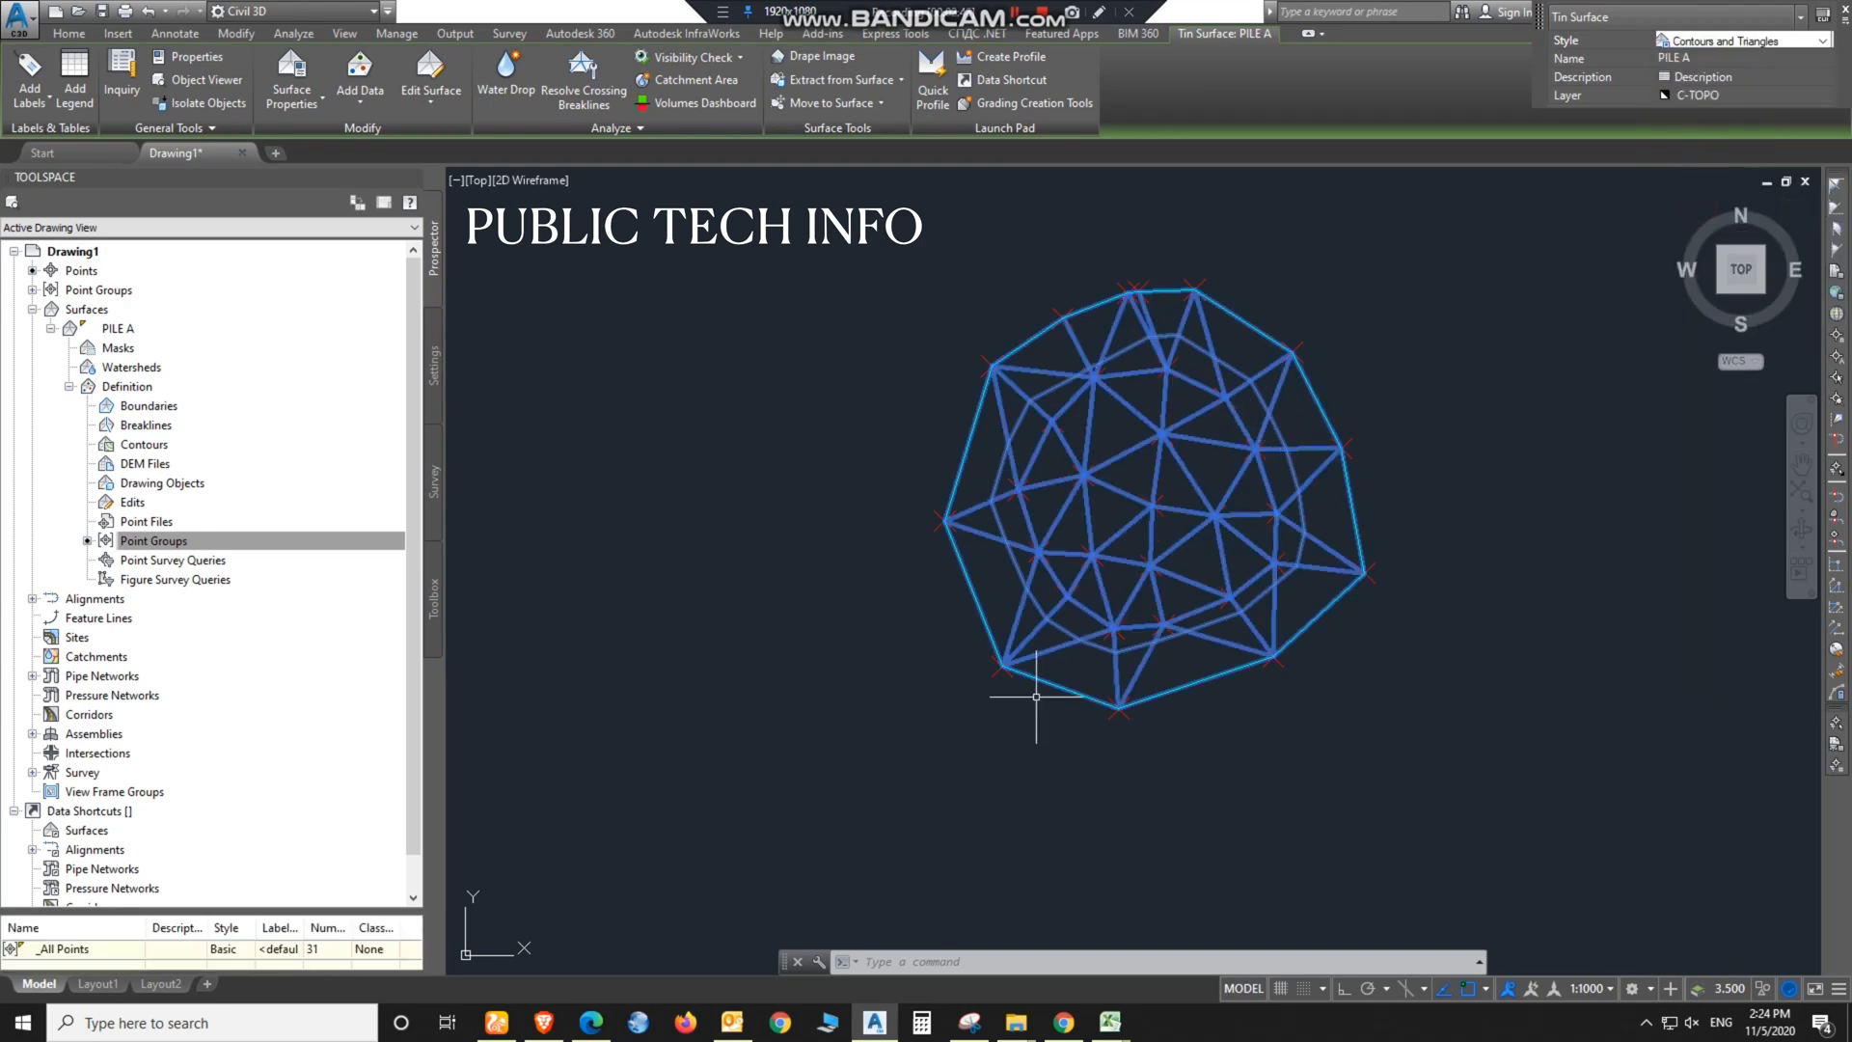
pyautogui.moveTo(997, 481)
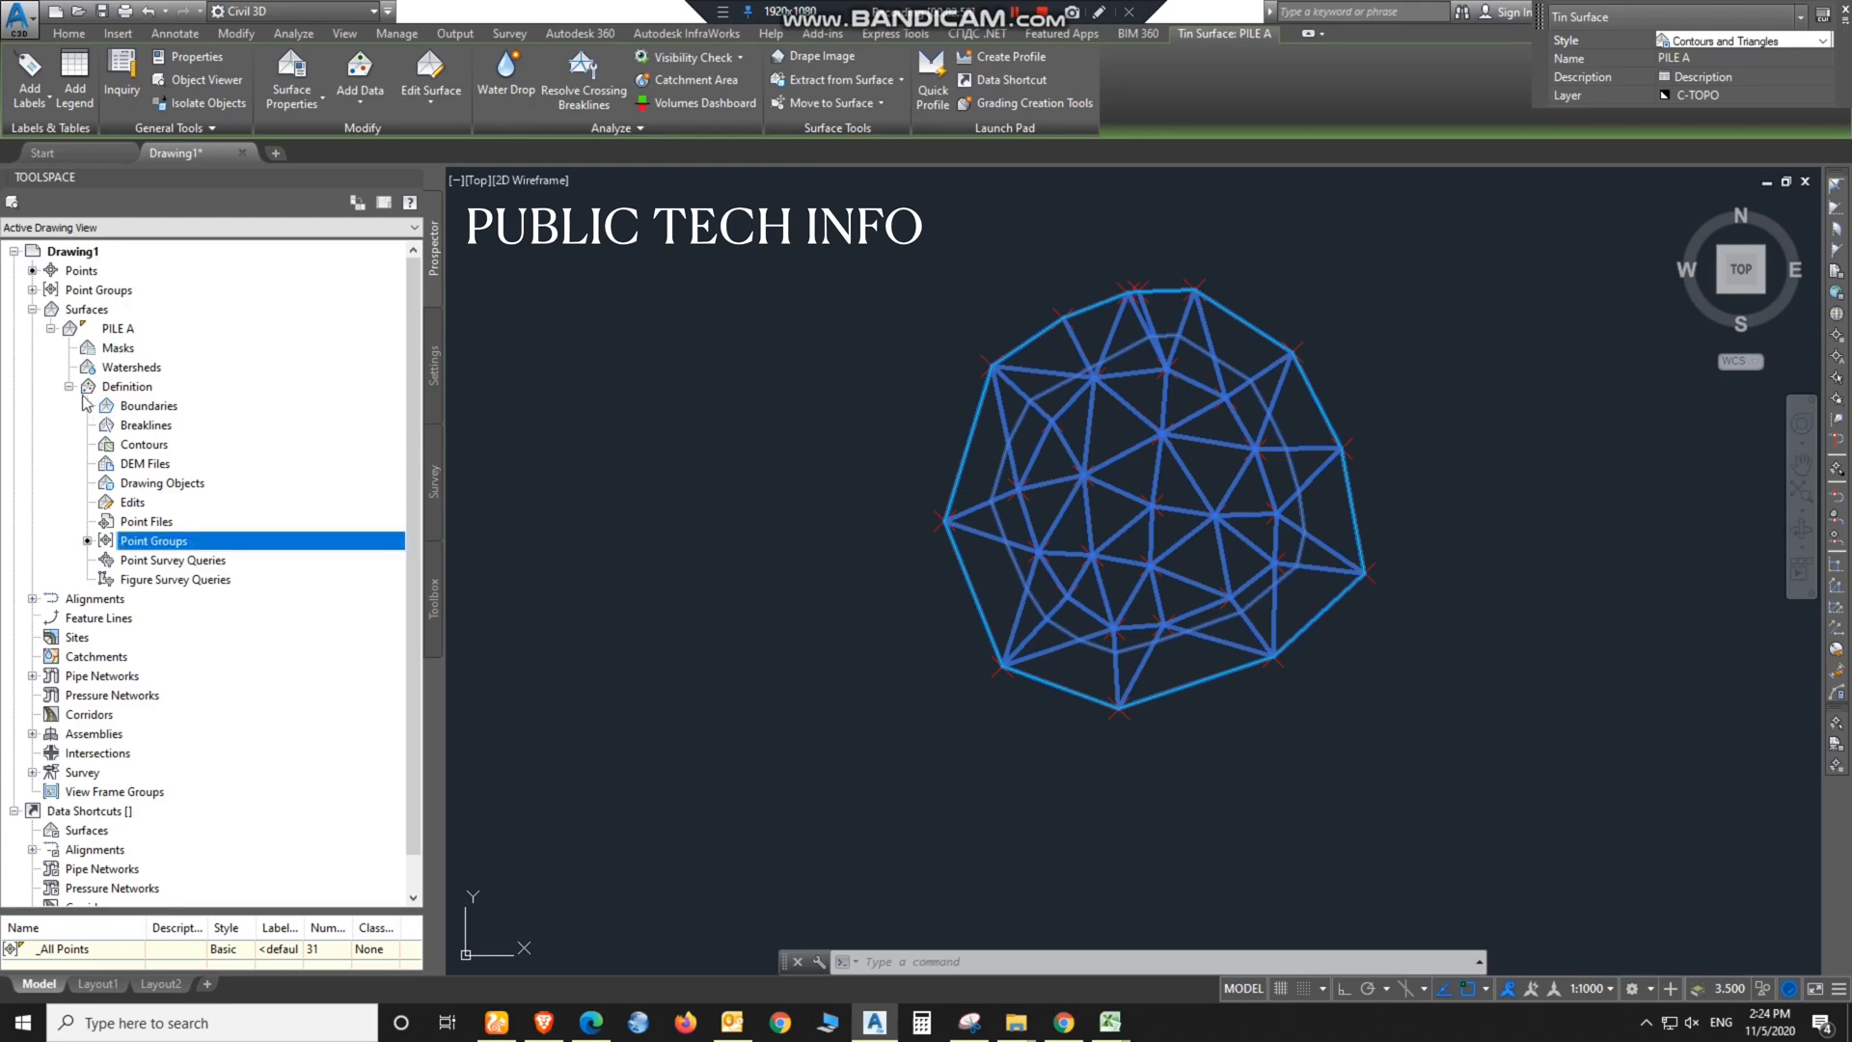
pyautogui.click(999, 367)
pyautogui.press('Escape')
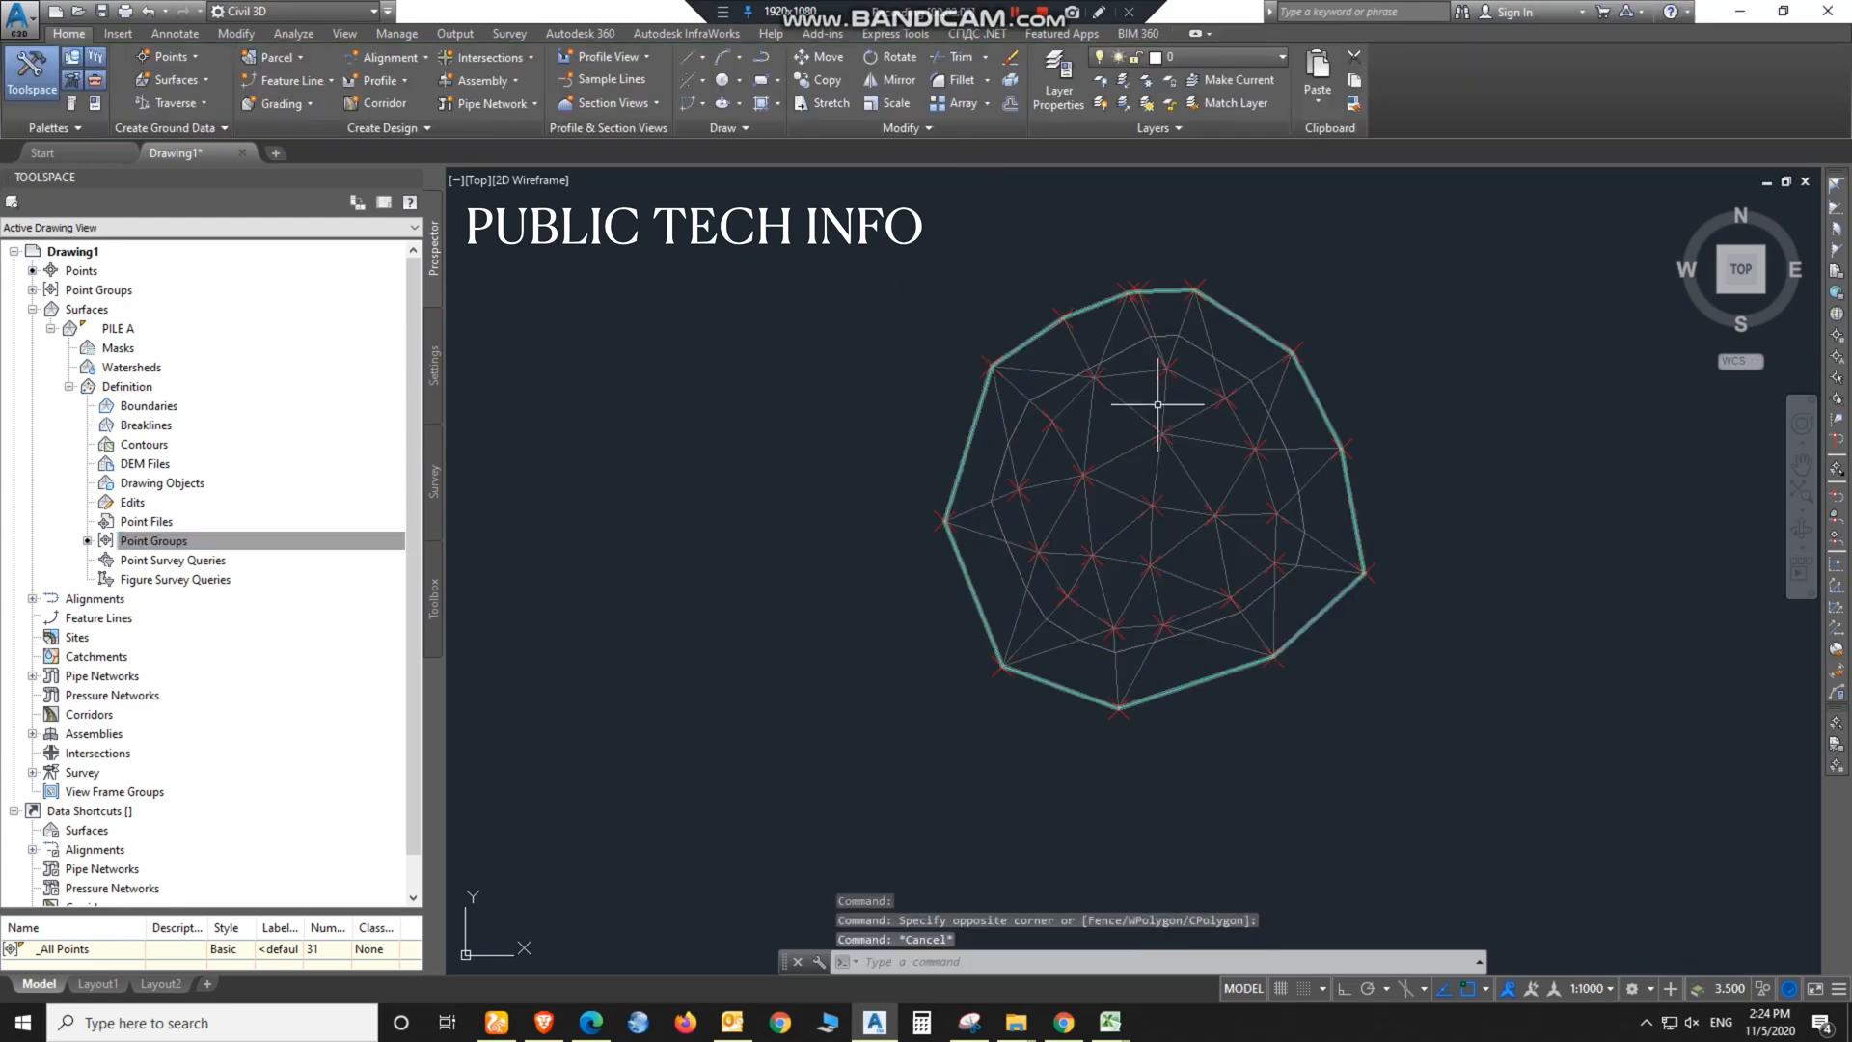
pyautogui.click(1194, 366)
pyautogui.moveTo(1194, 367); pyautogui.dragTo(1009, 387, button='middle')
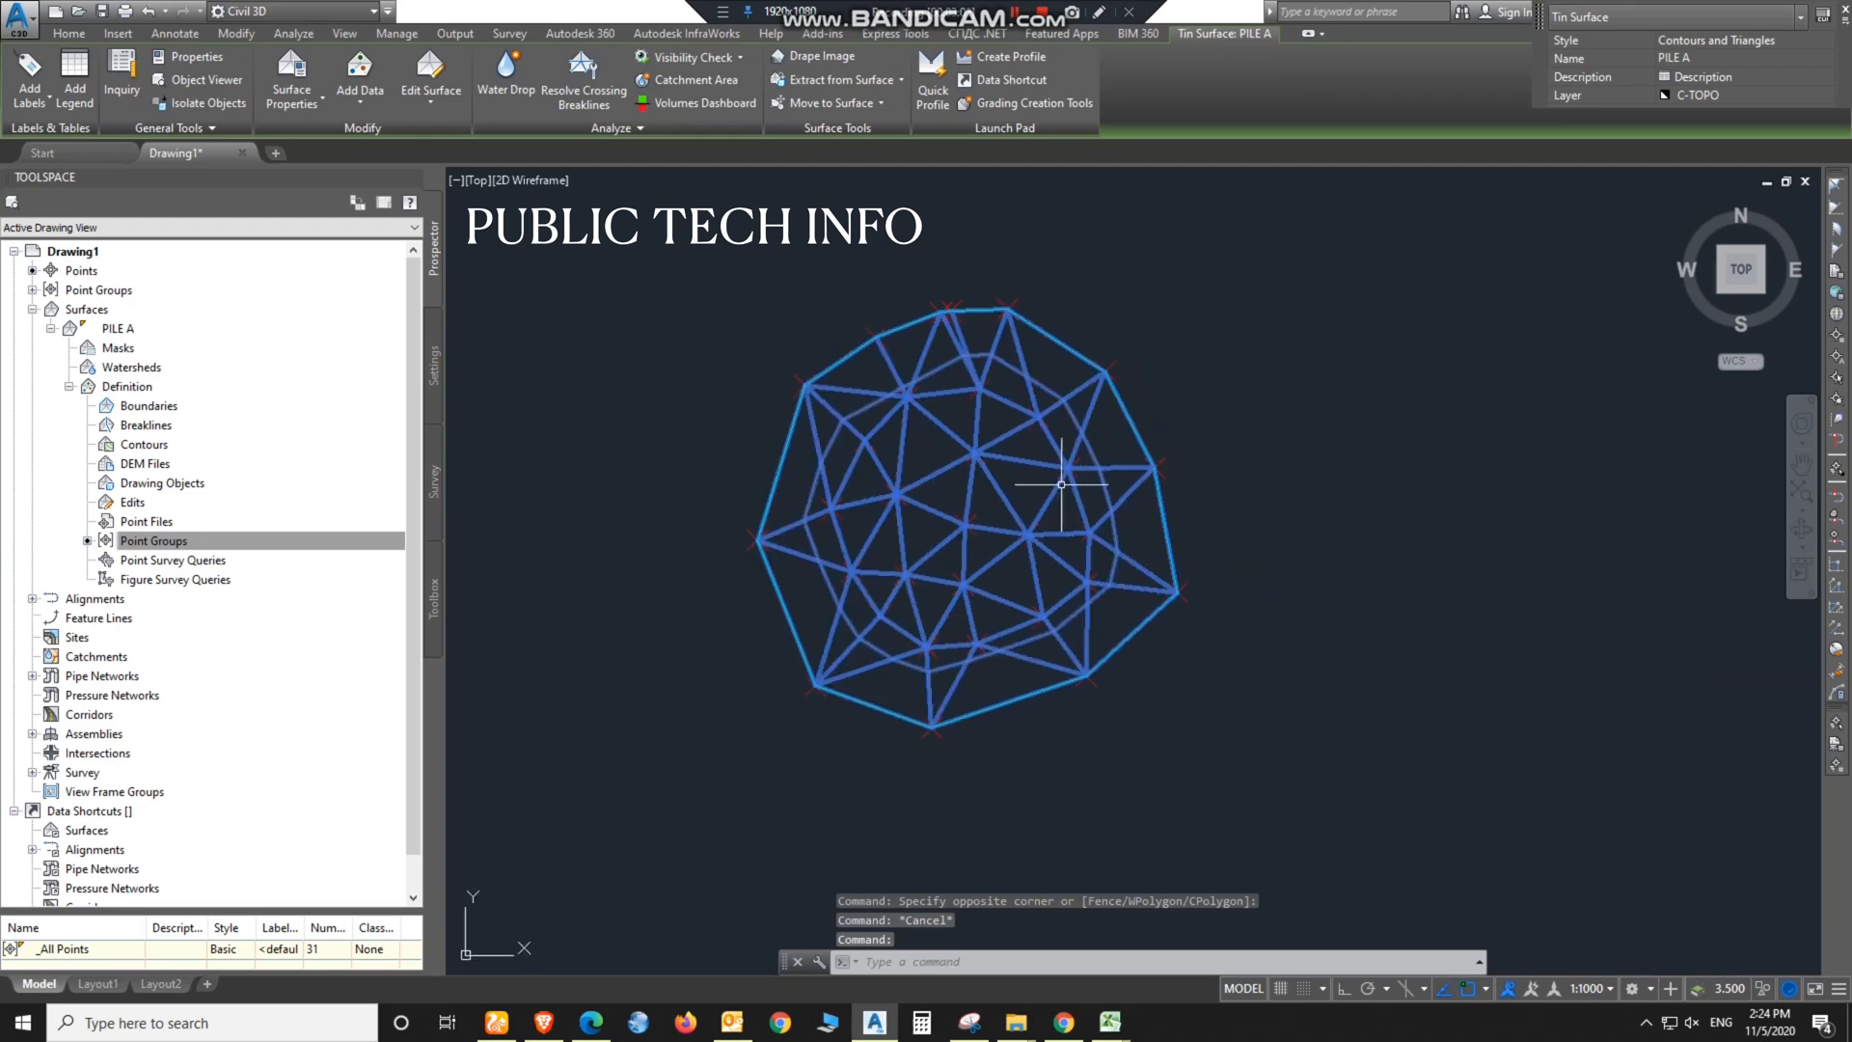
pyautogui.press('Escape')
pyautogui.moveTo(941, 497); pyautogui.dragTo(1039, 502, button='middle')
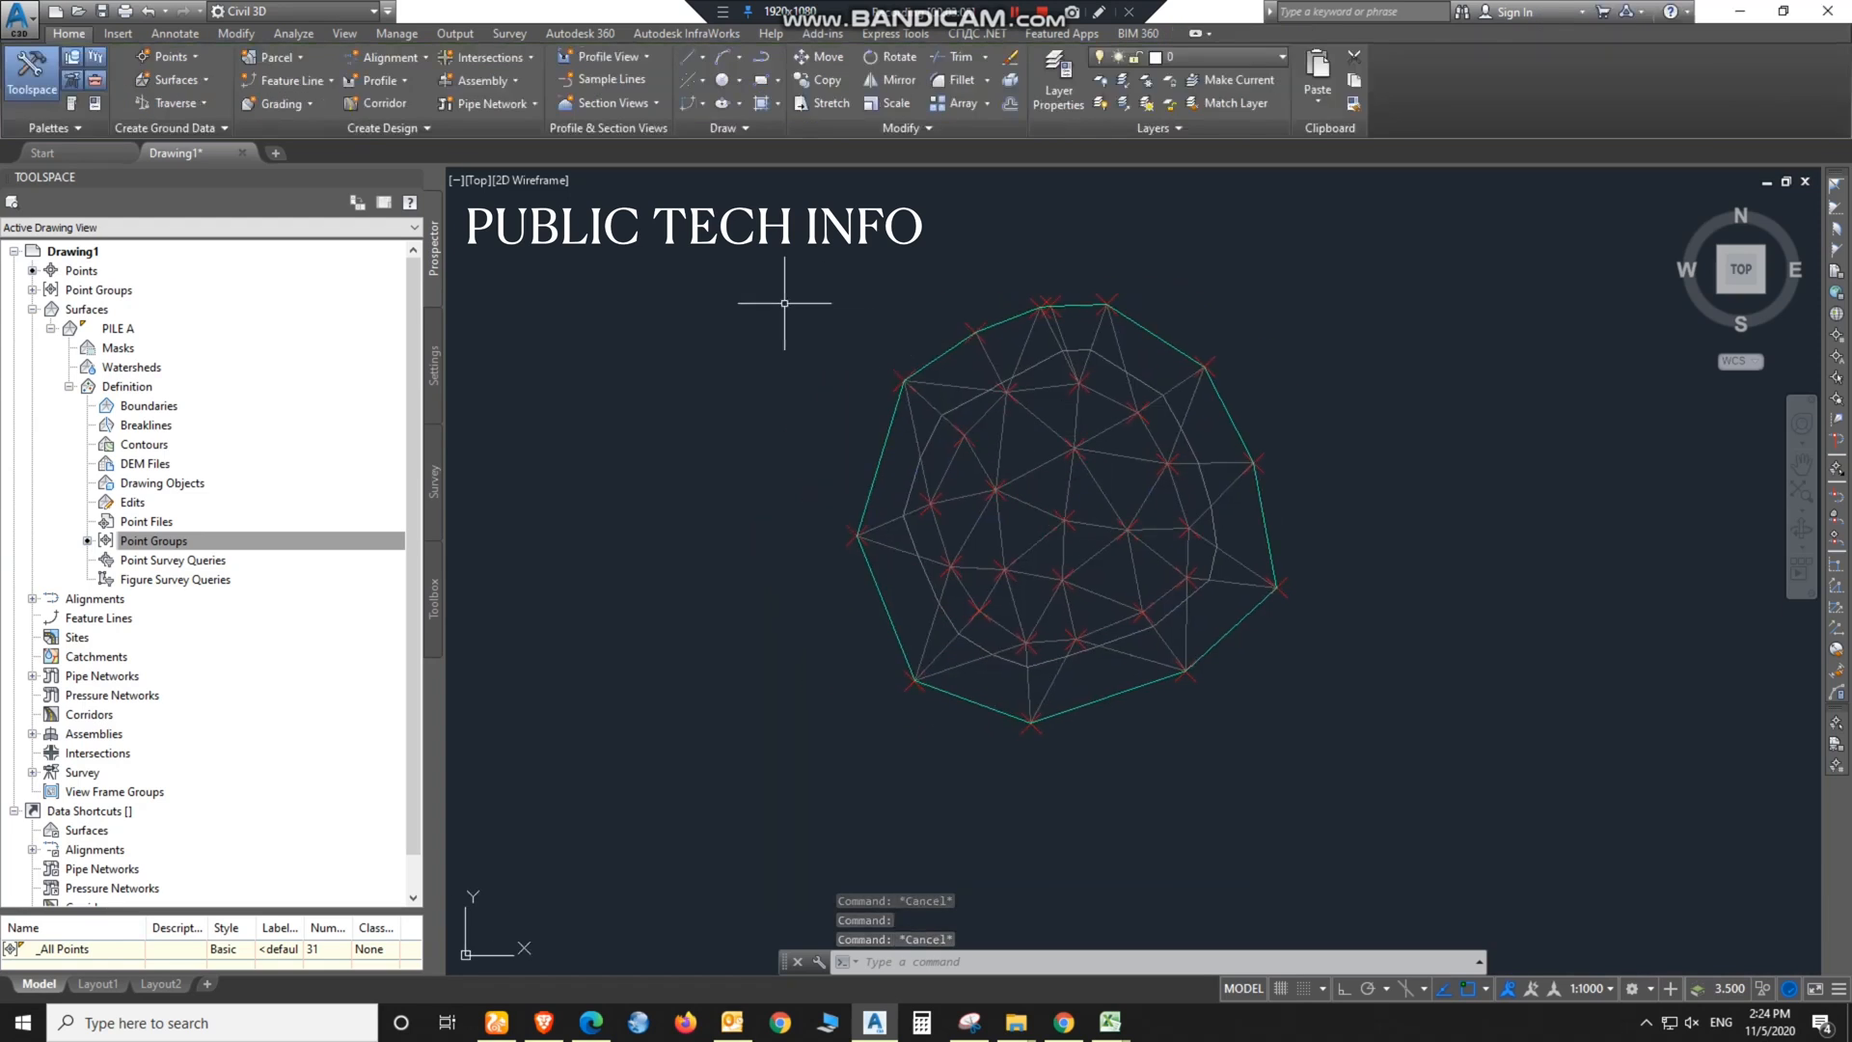
pyautogui.click(1175, 345)
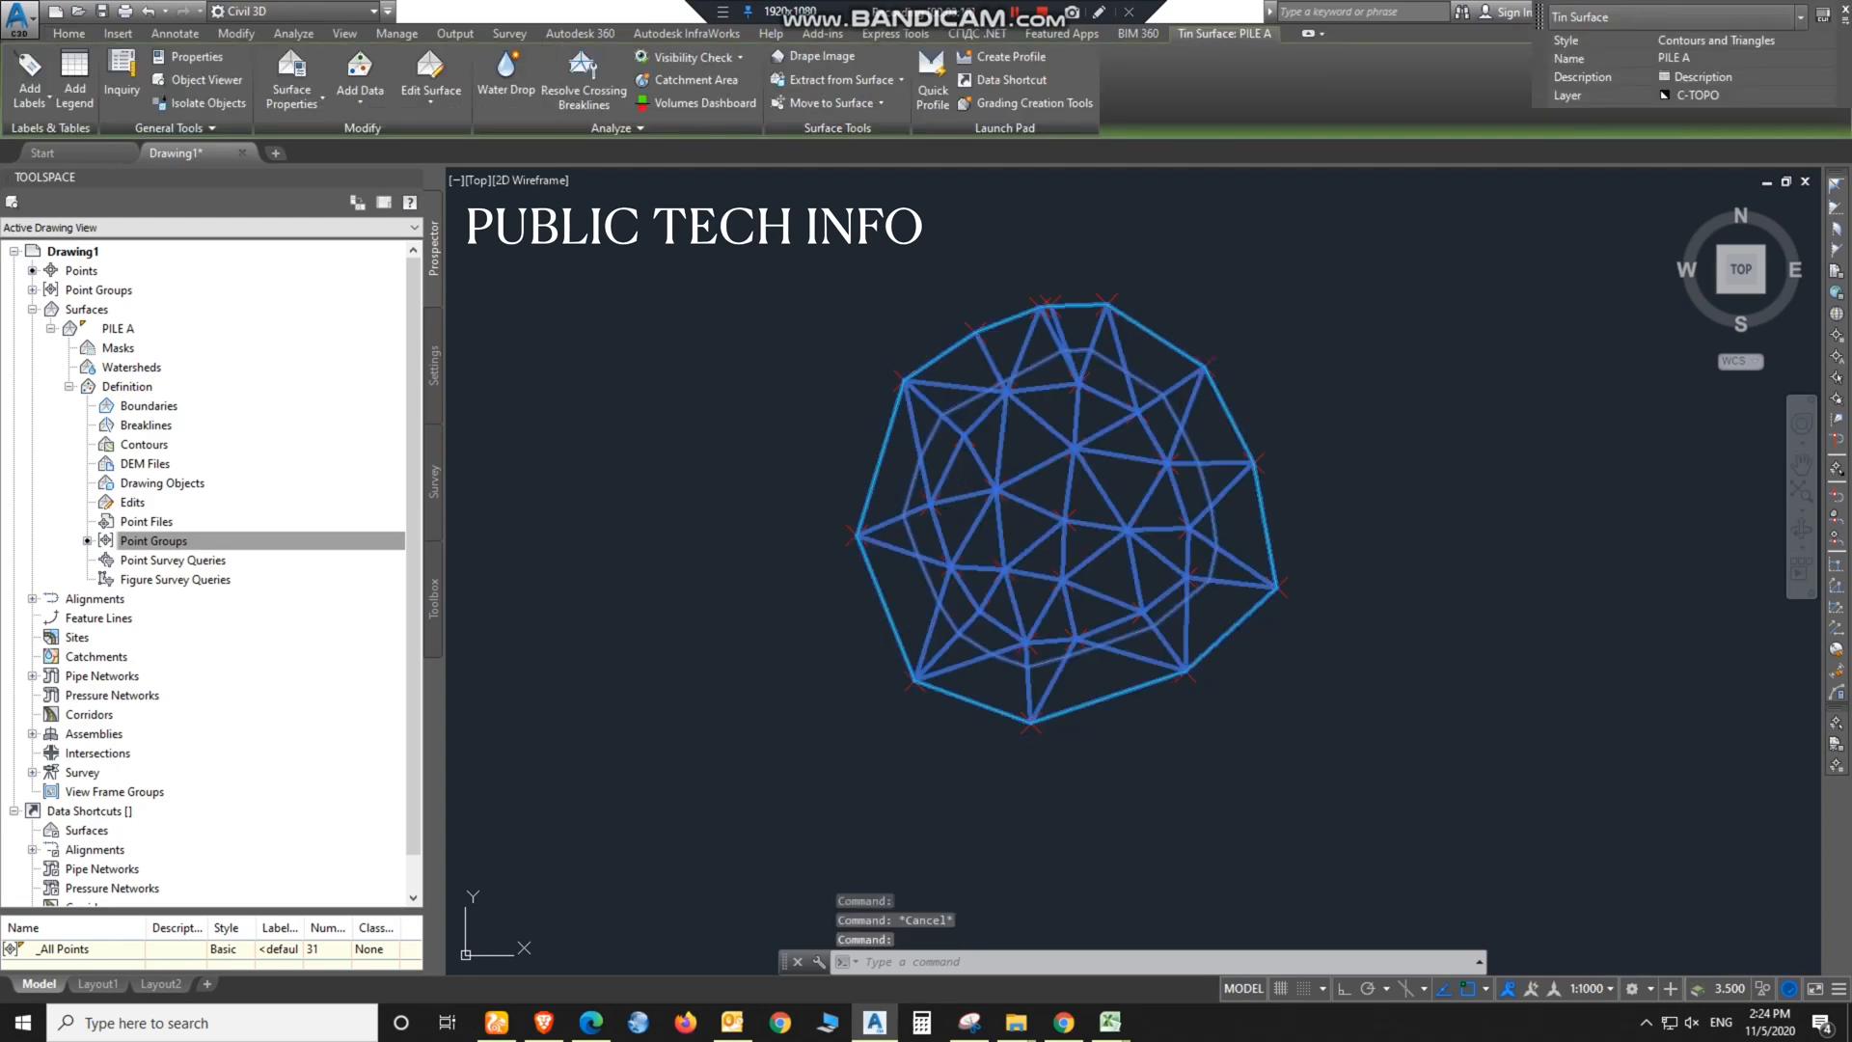
pyautogui.press('Escape')
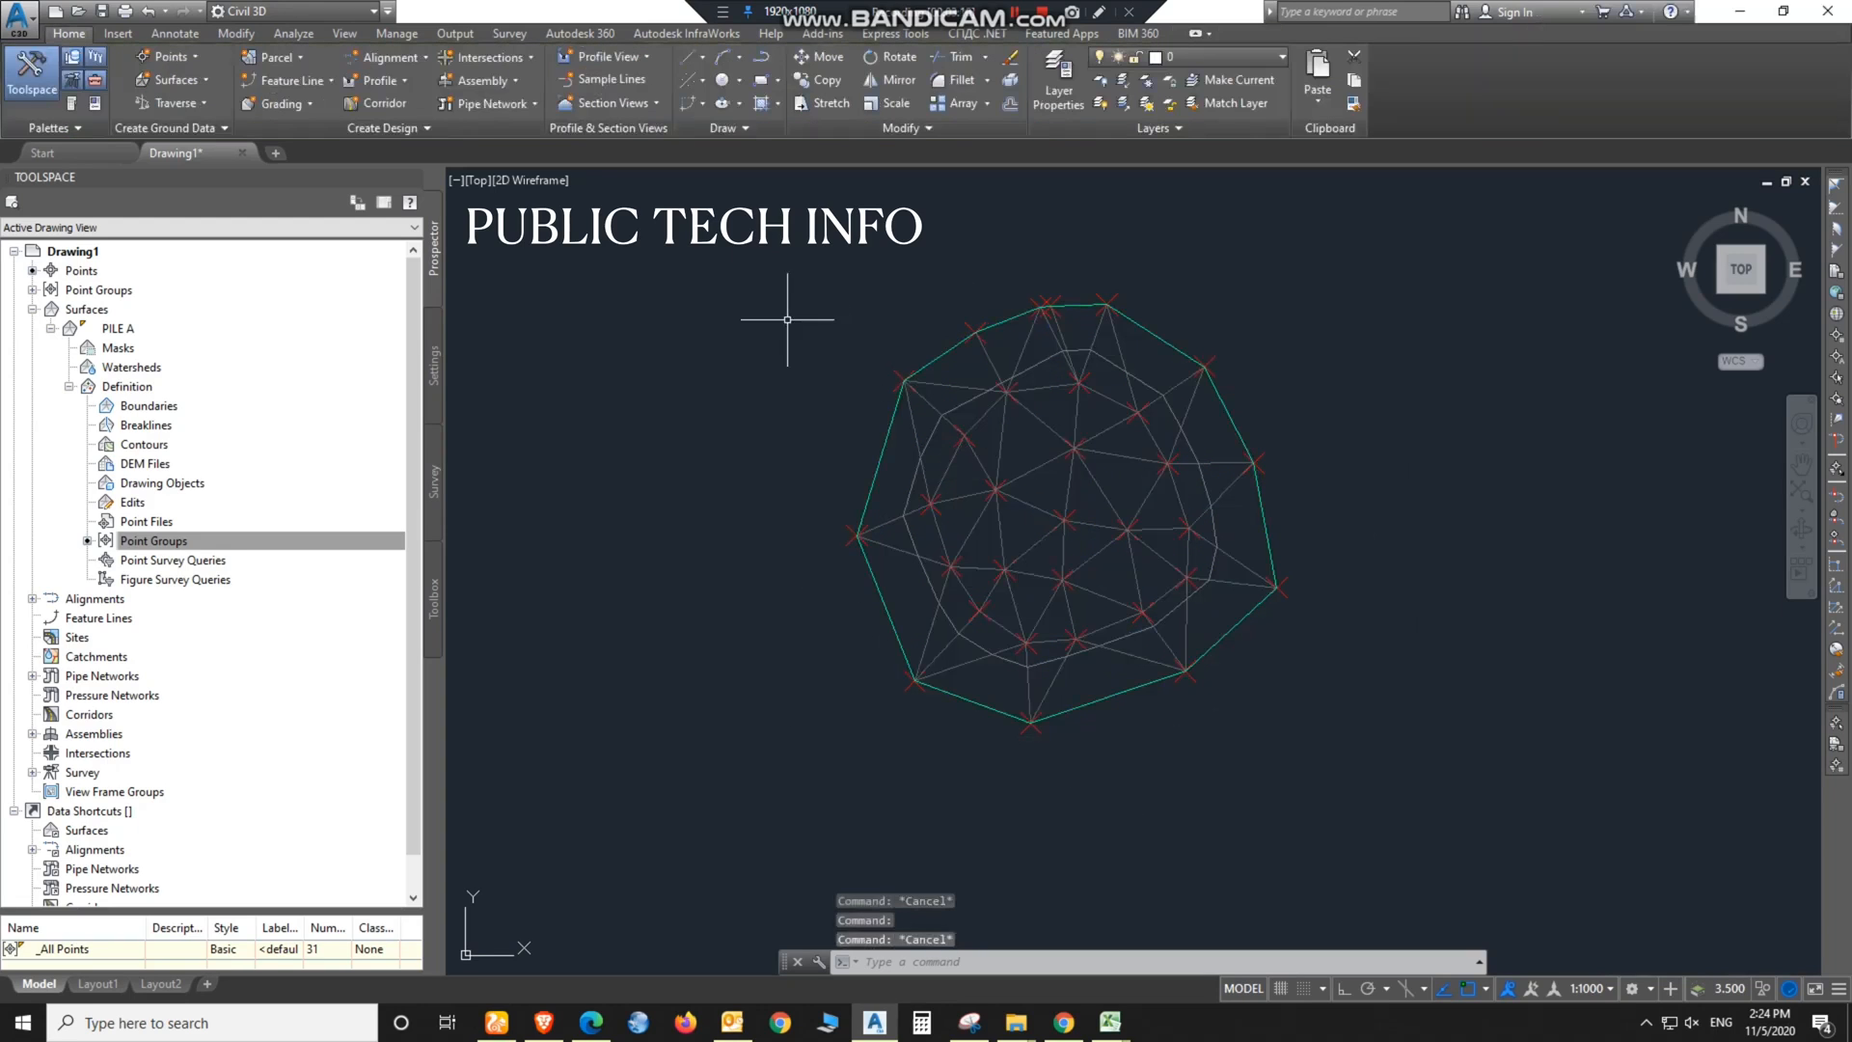
# Step: Explode the PILE A surface together with all of its survey points
pyautogui.click(784, 265)
pyautogui.click(1425, 783)
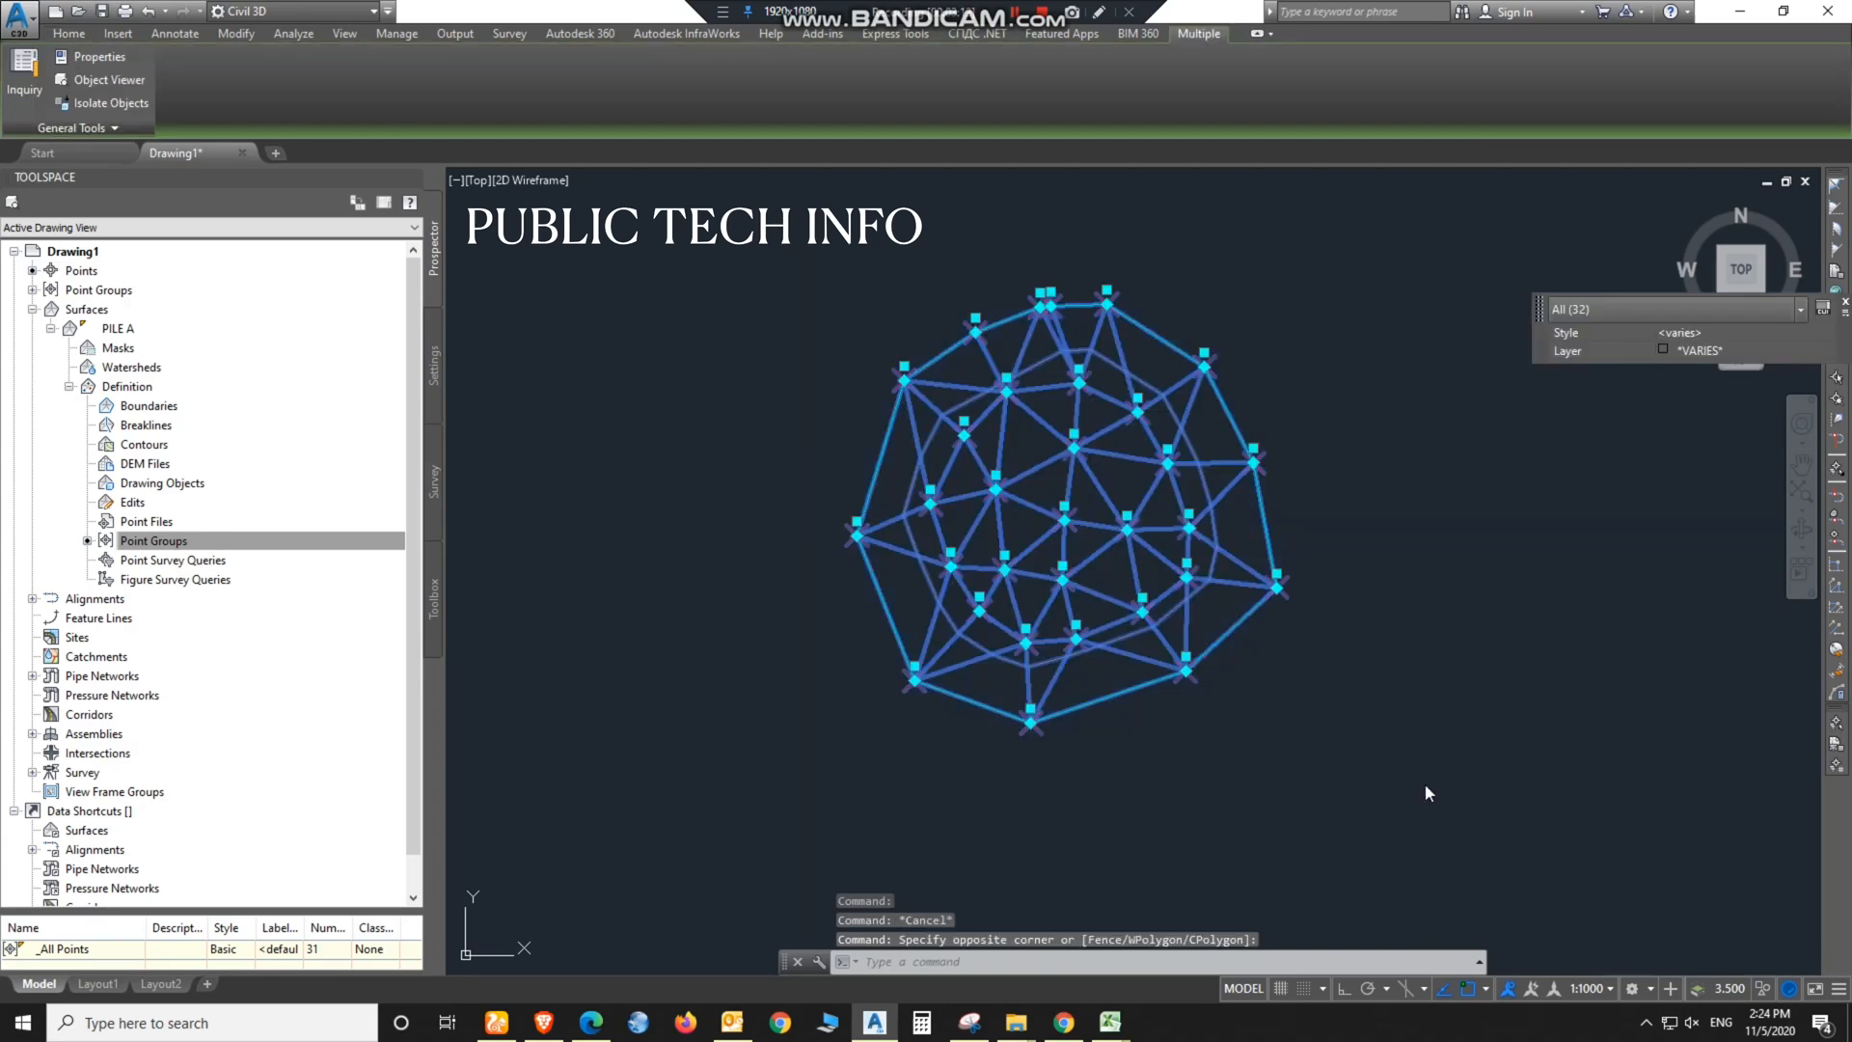
pyautogui.write('x')
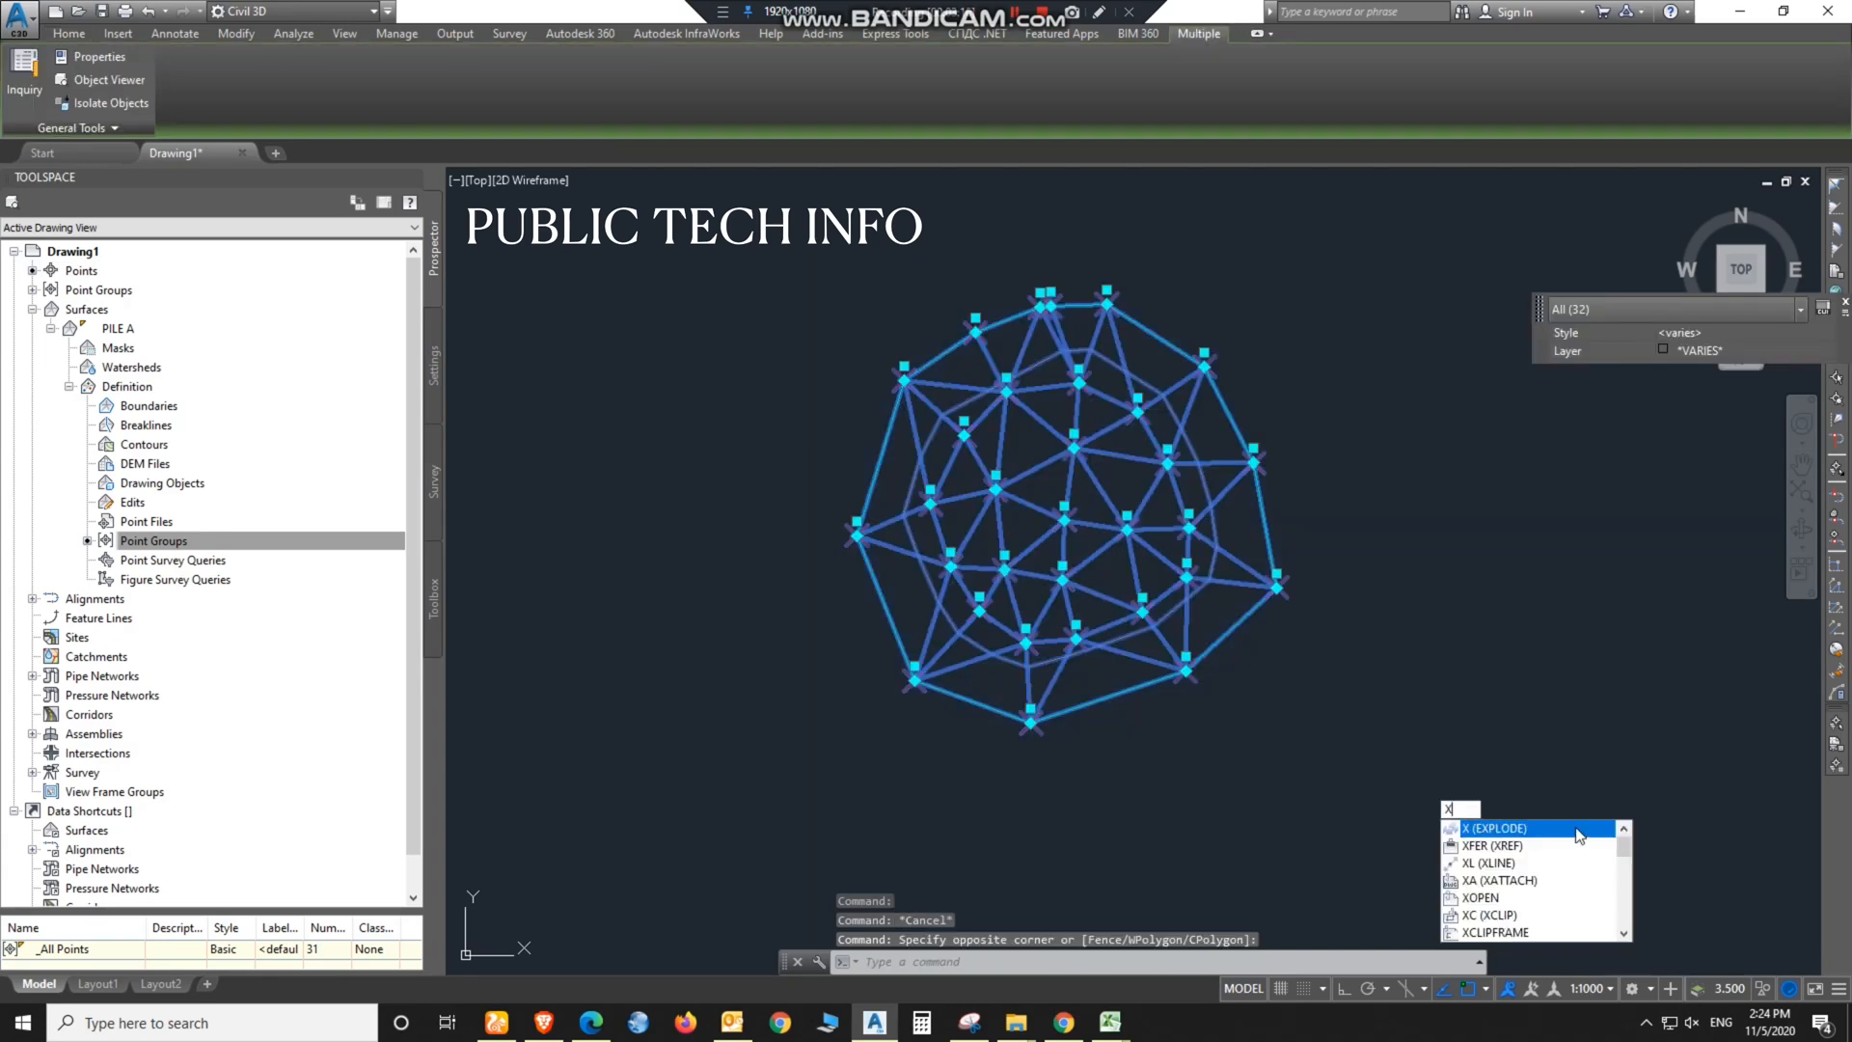
pyautogui.press('Return')
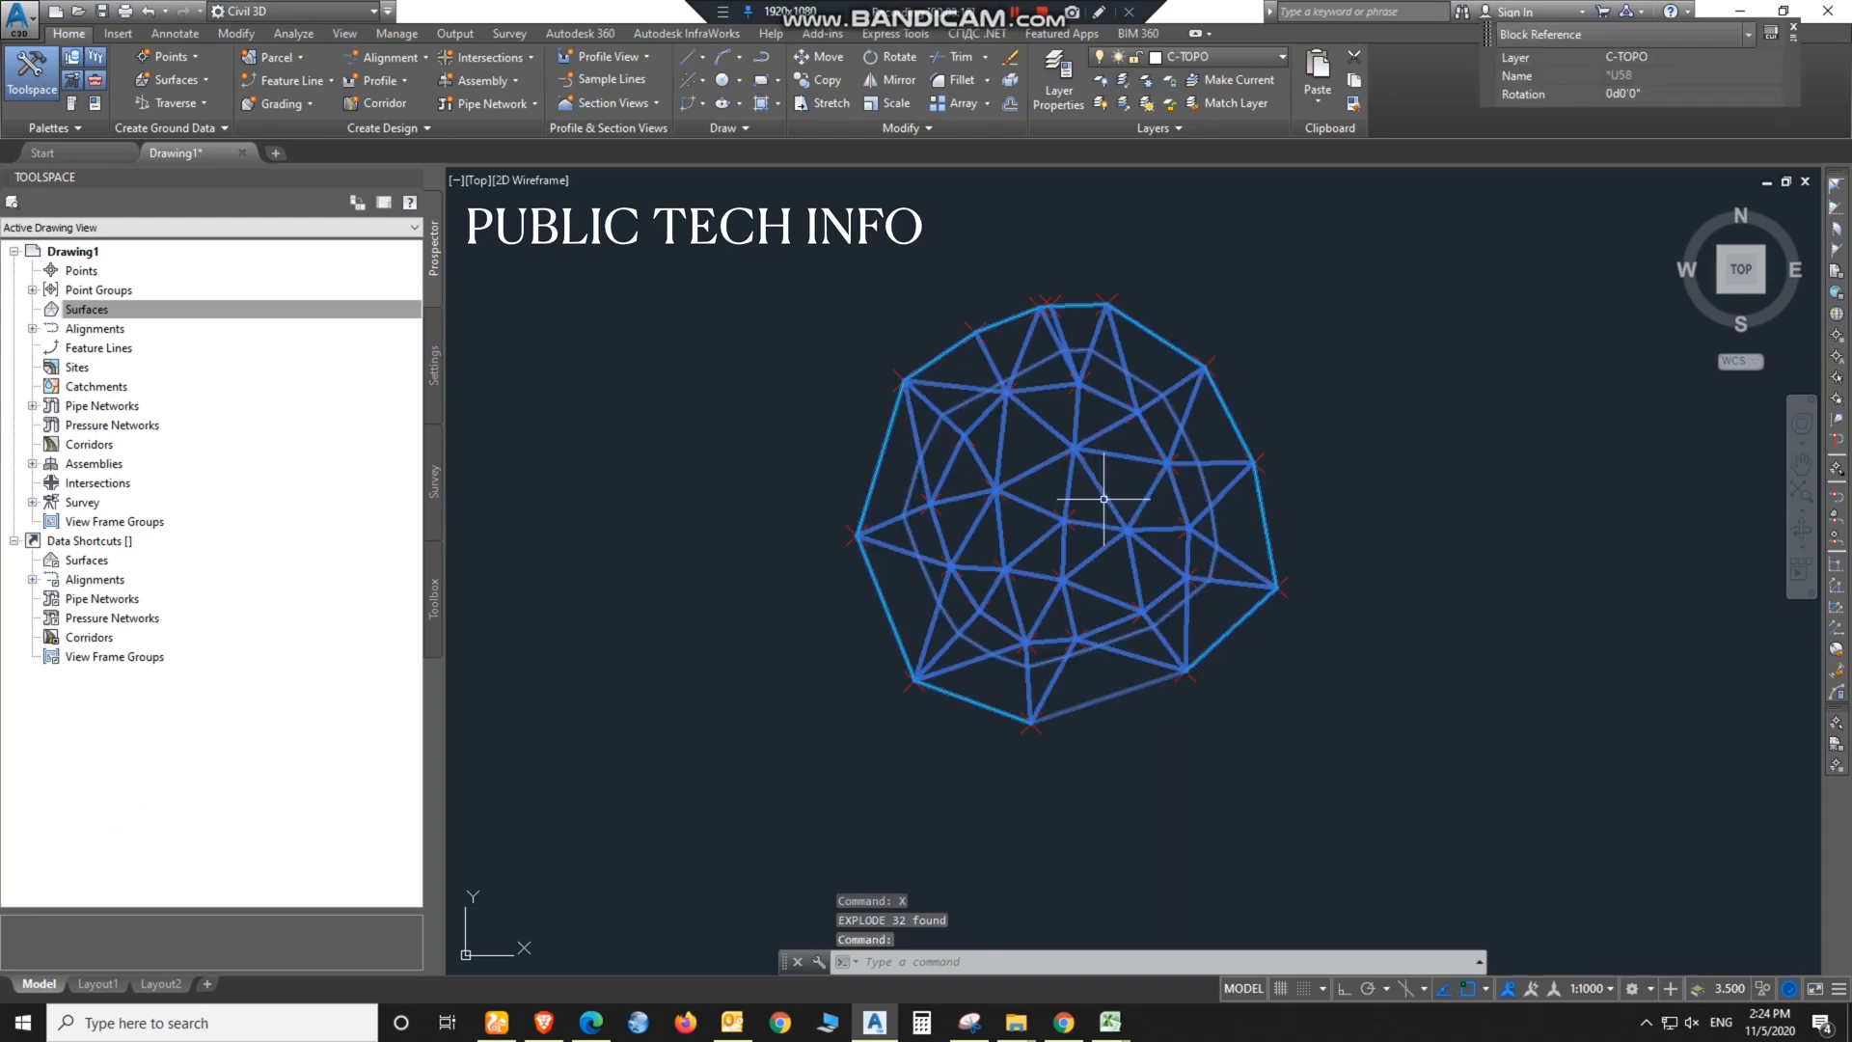
pyautogui.click(788, 285)
pyautogui.click(1529, 786)
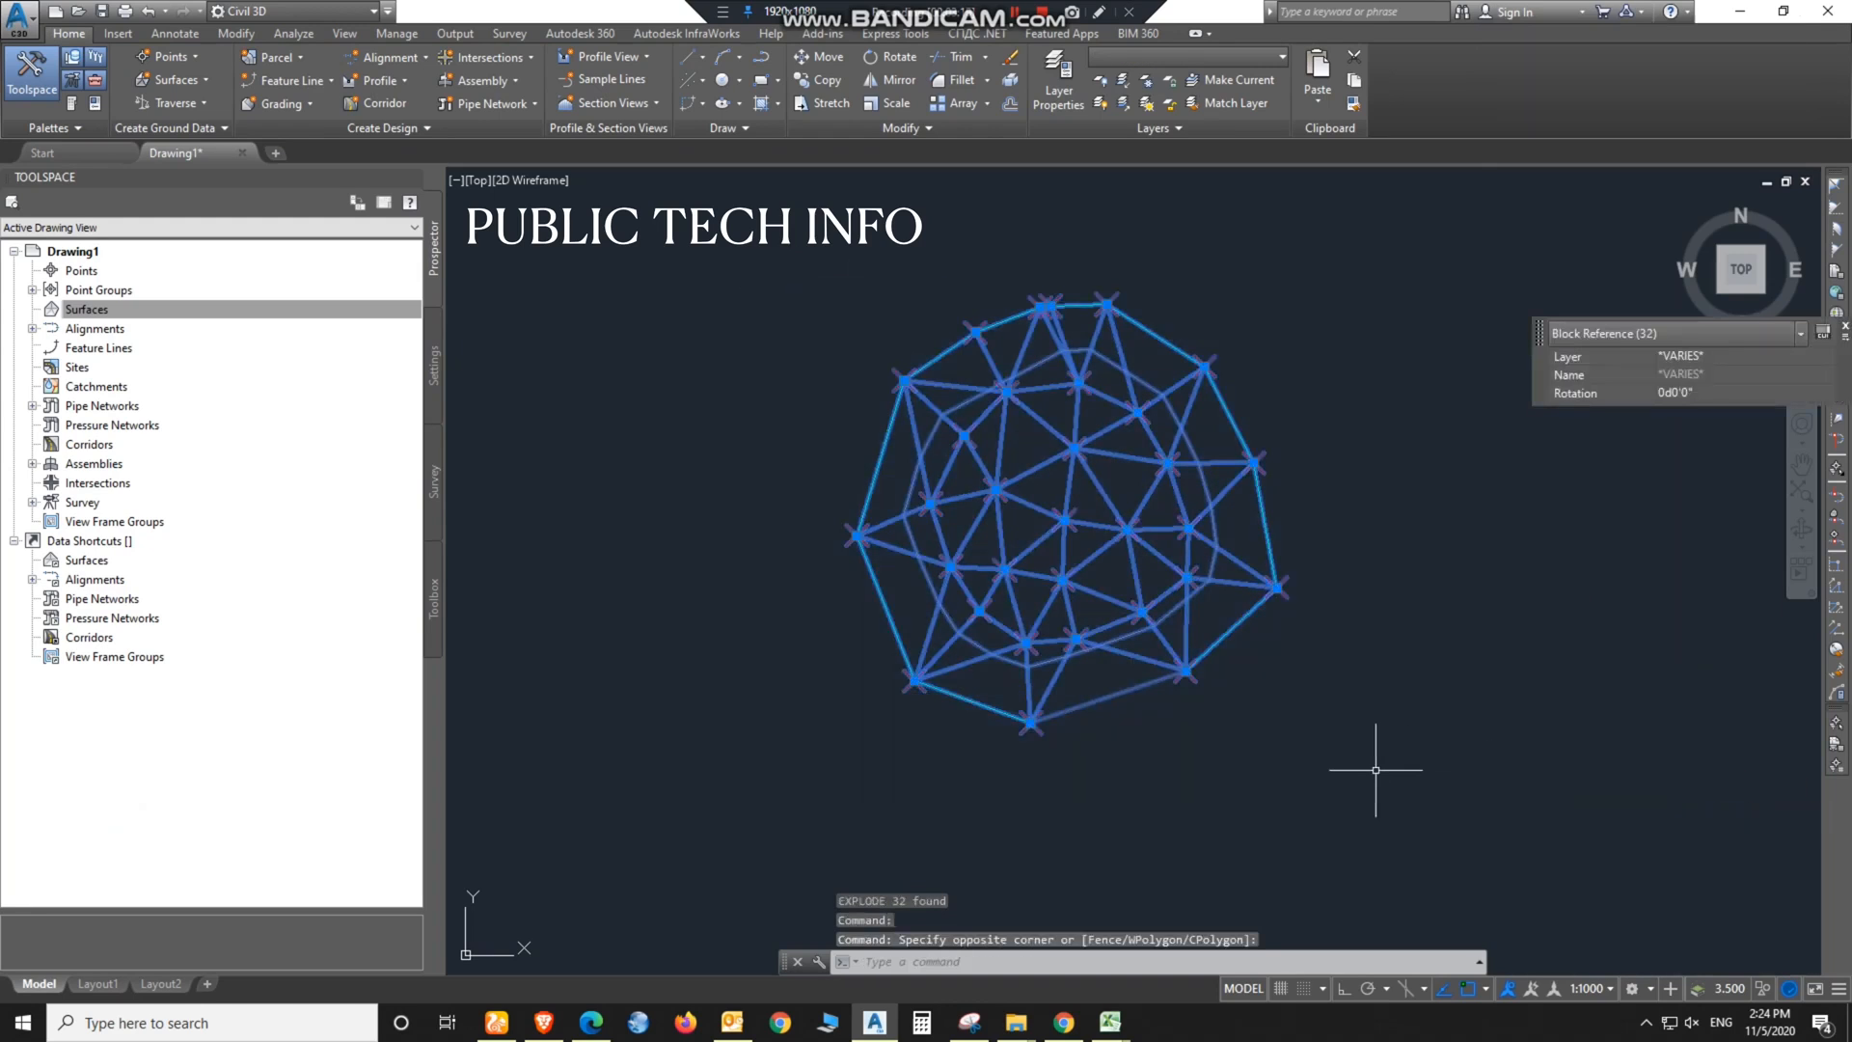
pyautogui.press('Escape')
# Step: Explode the surface block on layer C-TOPO into separate triangles, contour and boundary polyline
pyautogui.click(1277, 543)
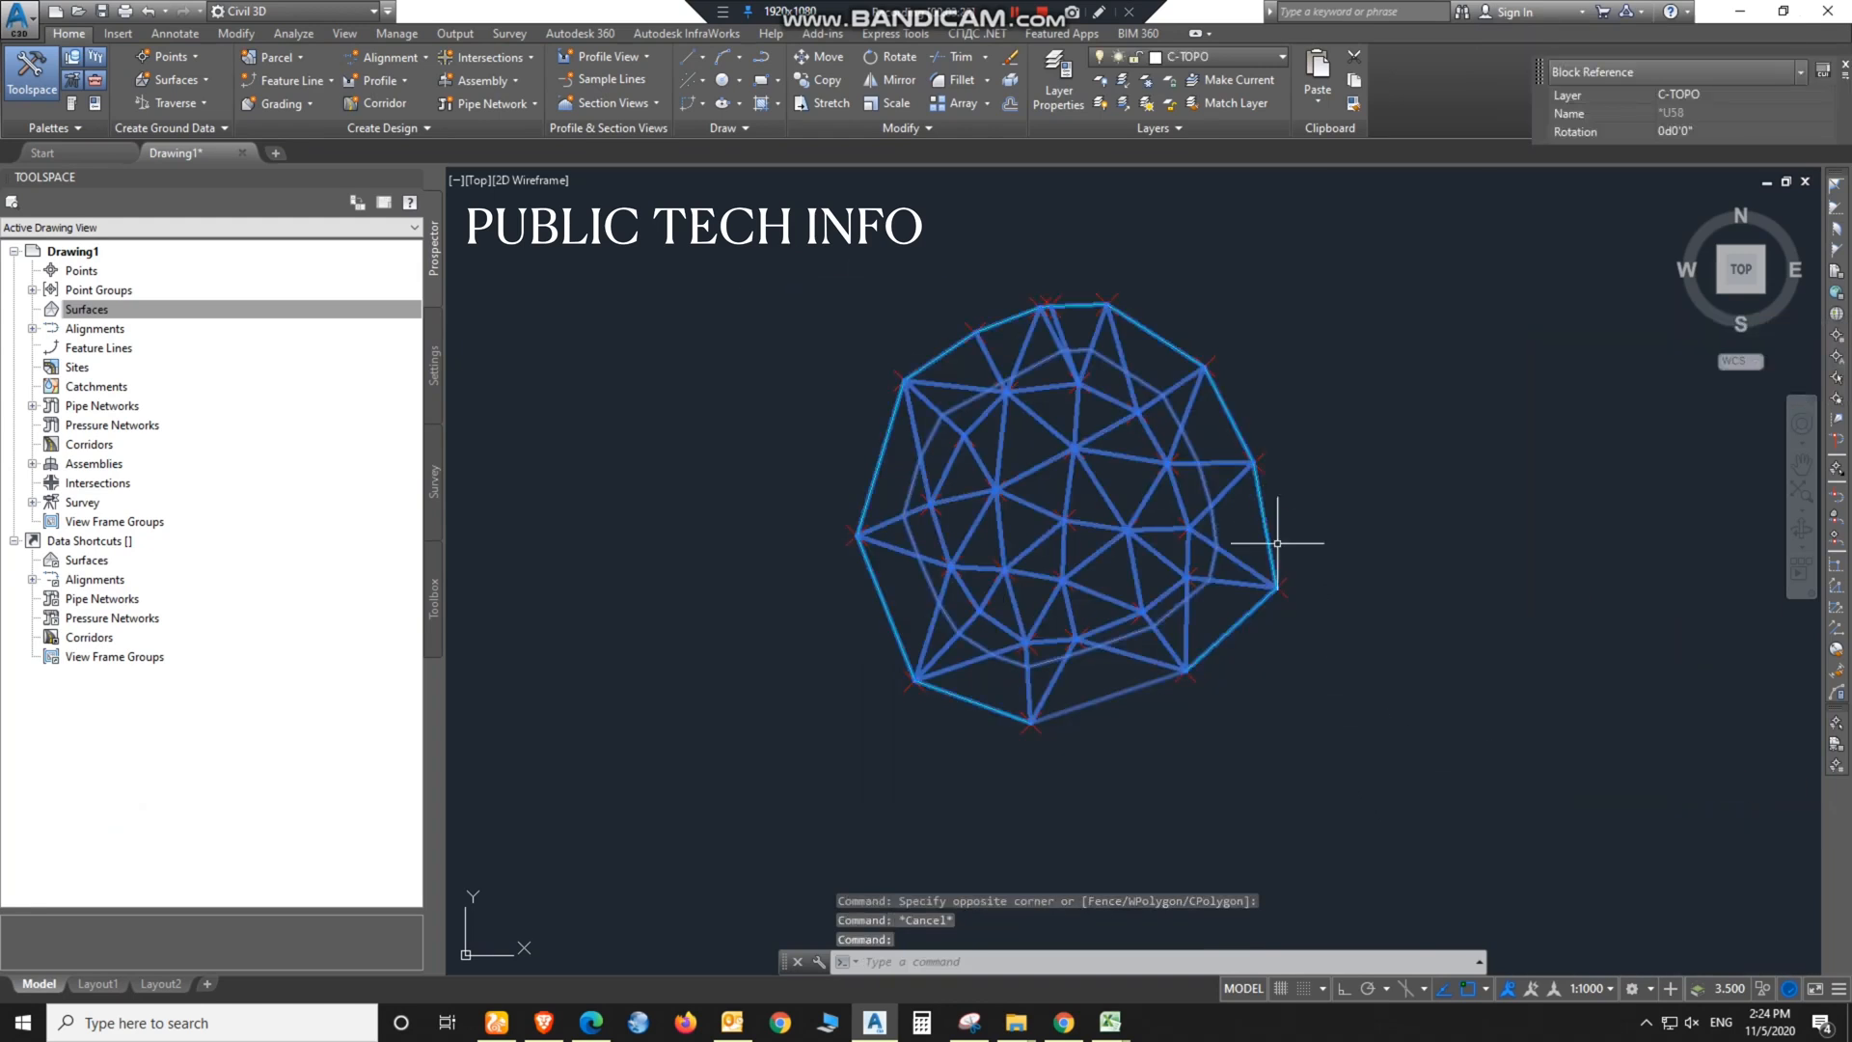
pyautogui.write('x')
pyautogui.press('Return')
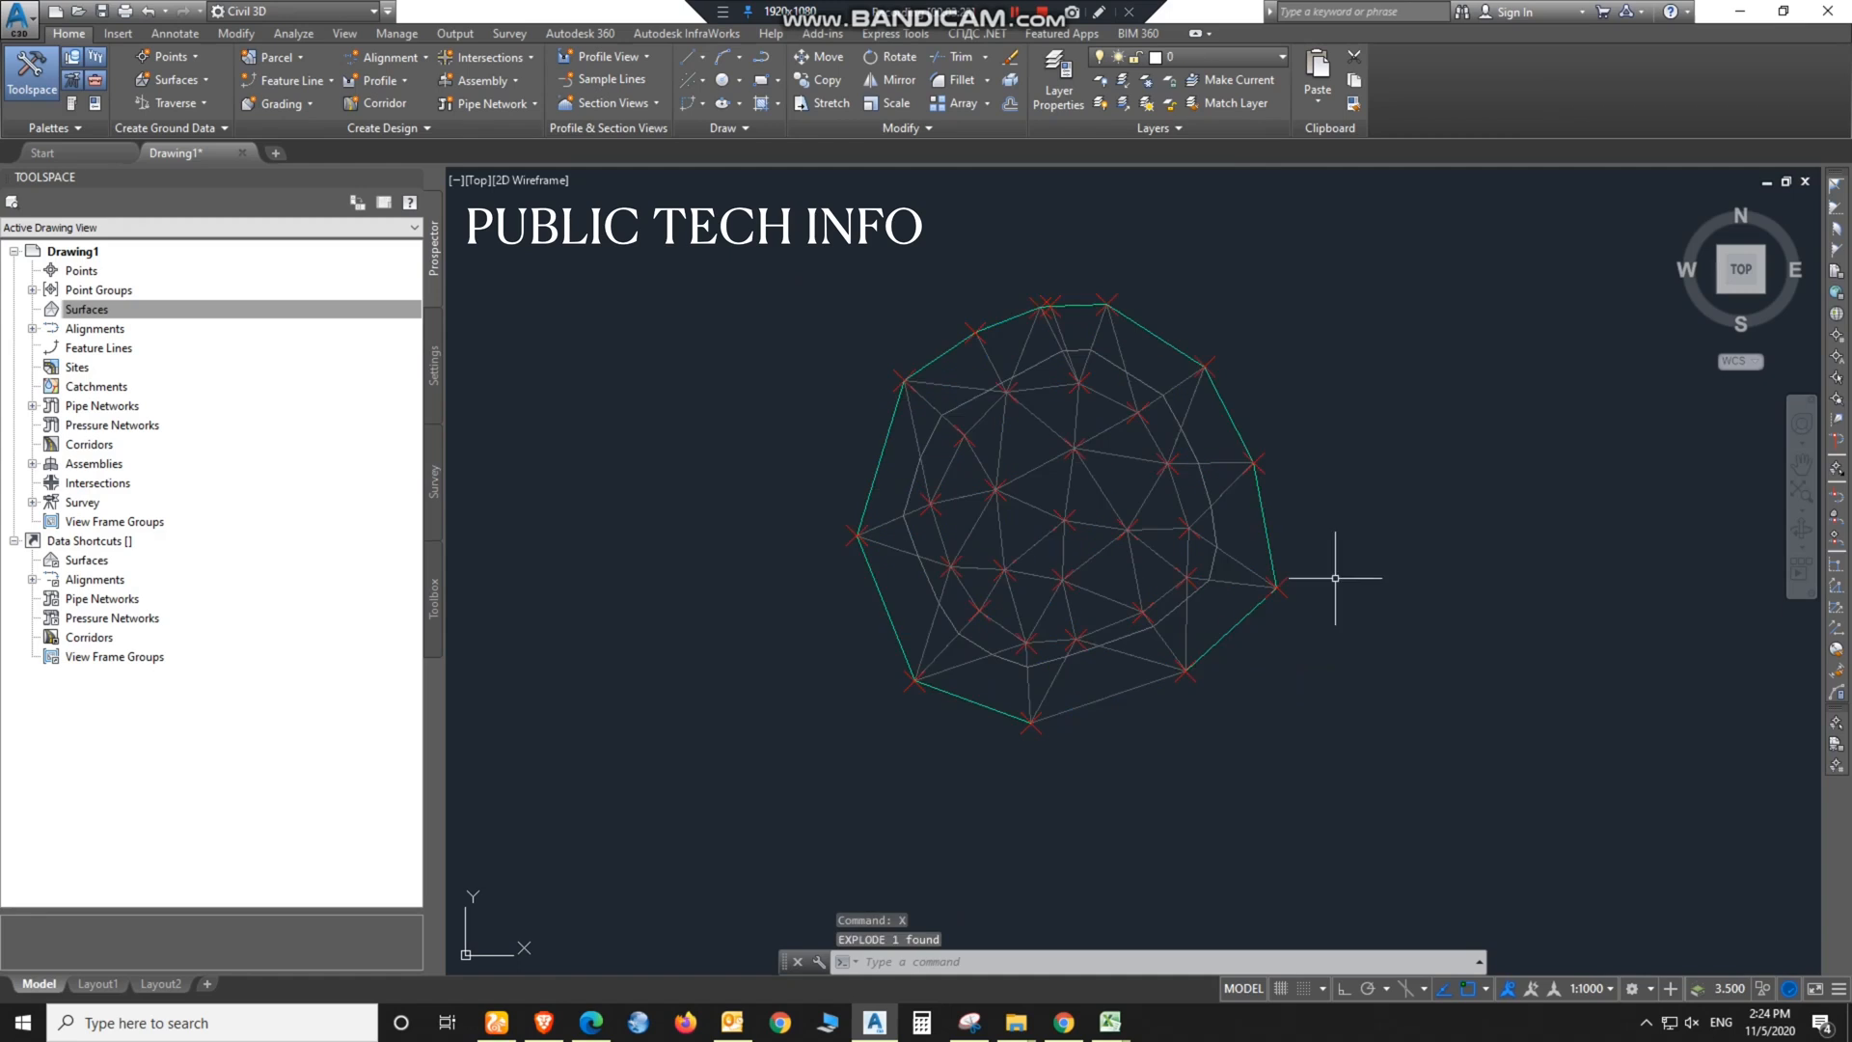
pyautogui.click(1268, 517)
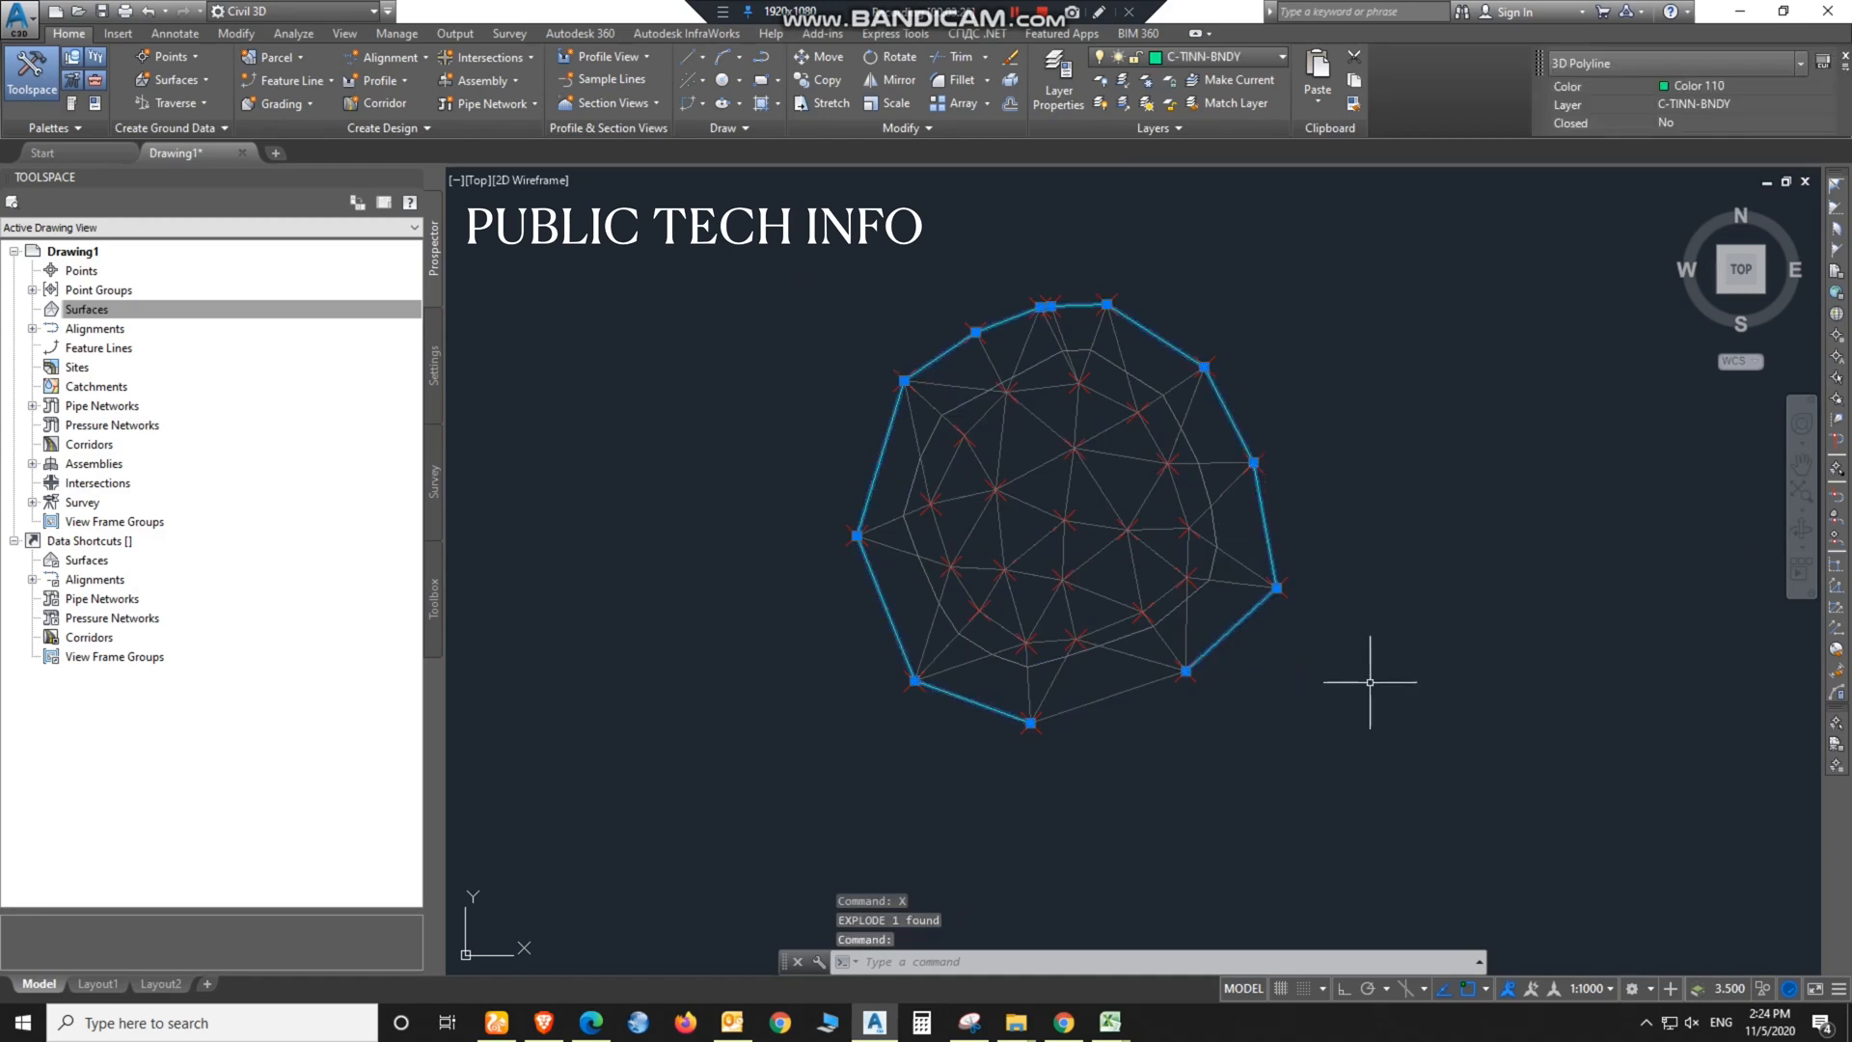
pyautogui.press('Escape')
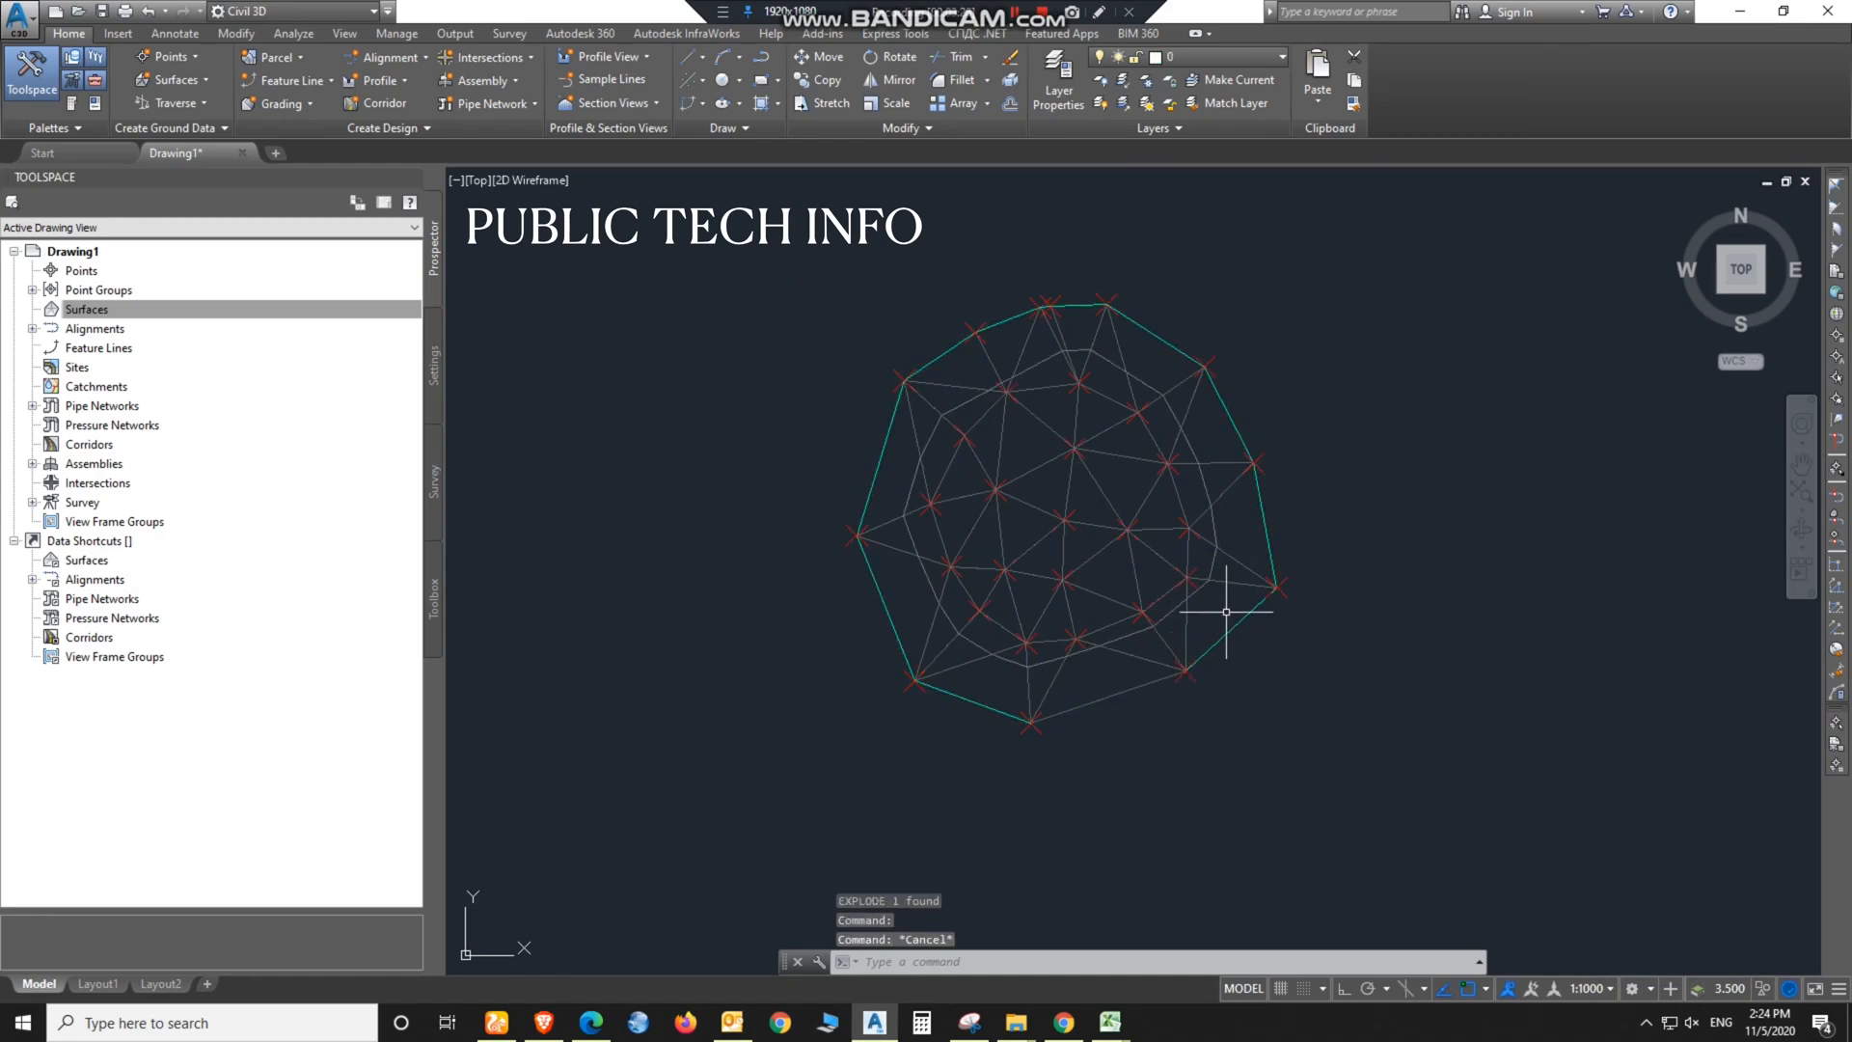
# Step: Erase the closed inner contour polyline on layer C-TOPO-MINR
pyautogui.click(1223, 537)
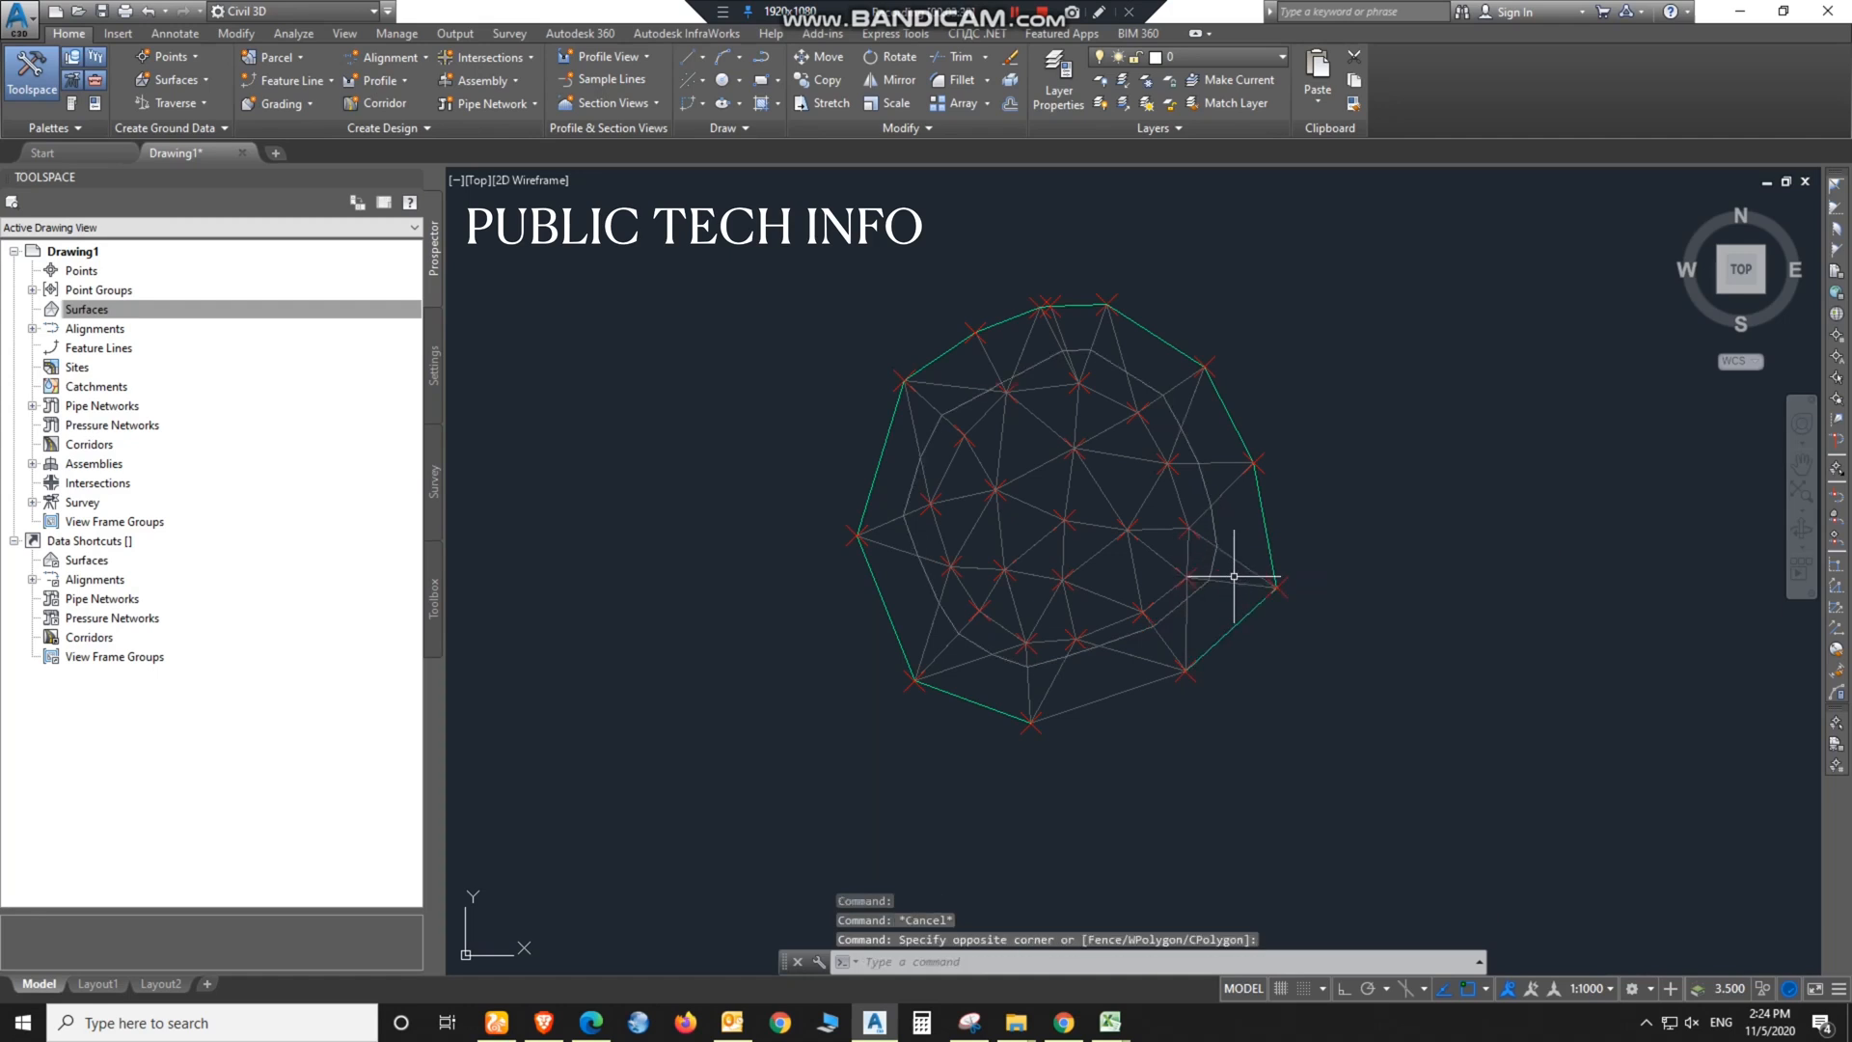
pyautogui.click(1211, 562)
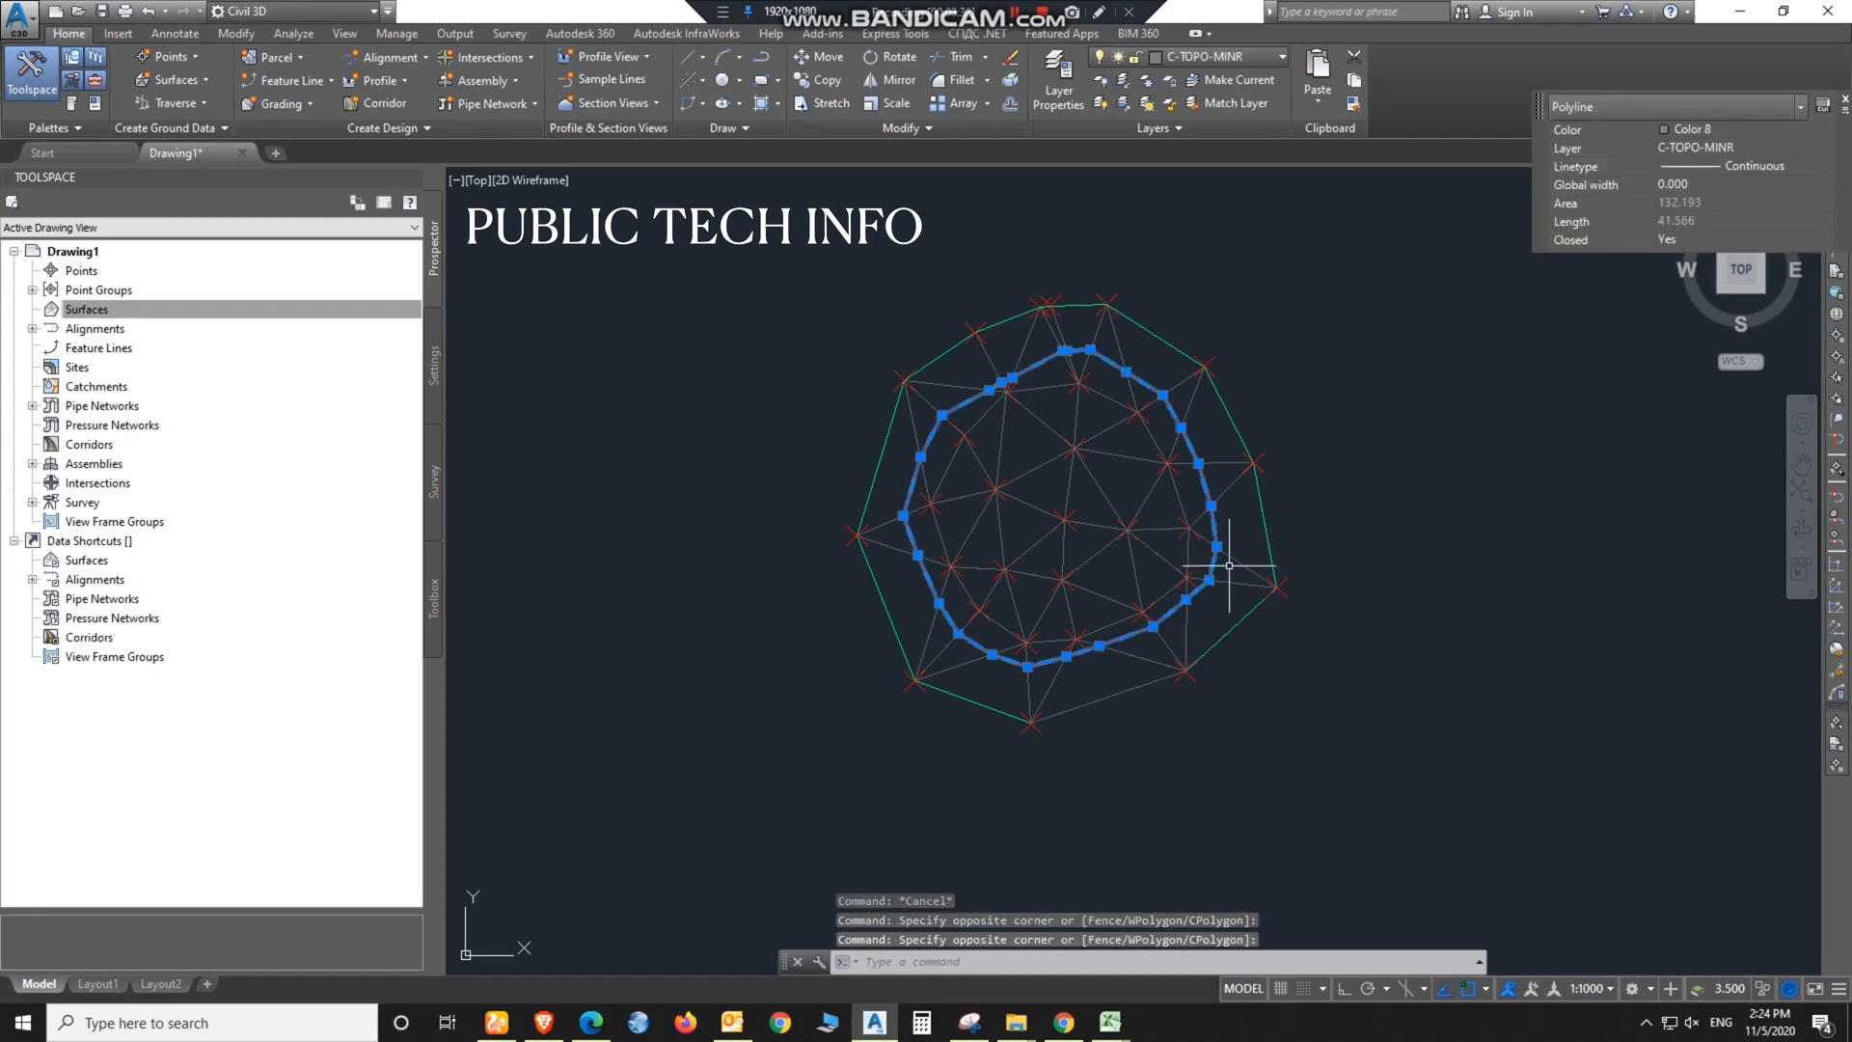
pyautogui.press('Delete')
# Step: Erase the triangle faces along the southeast side of the pile, inside the green boundary
pyautogui.click(1259, 545)
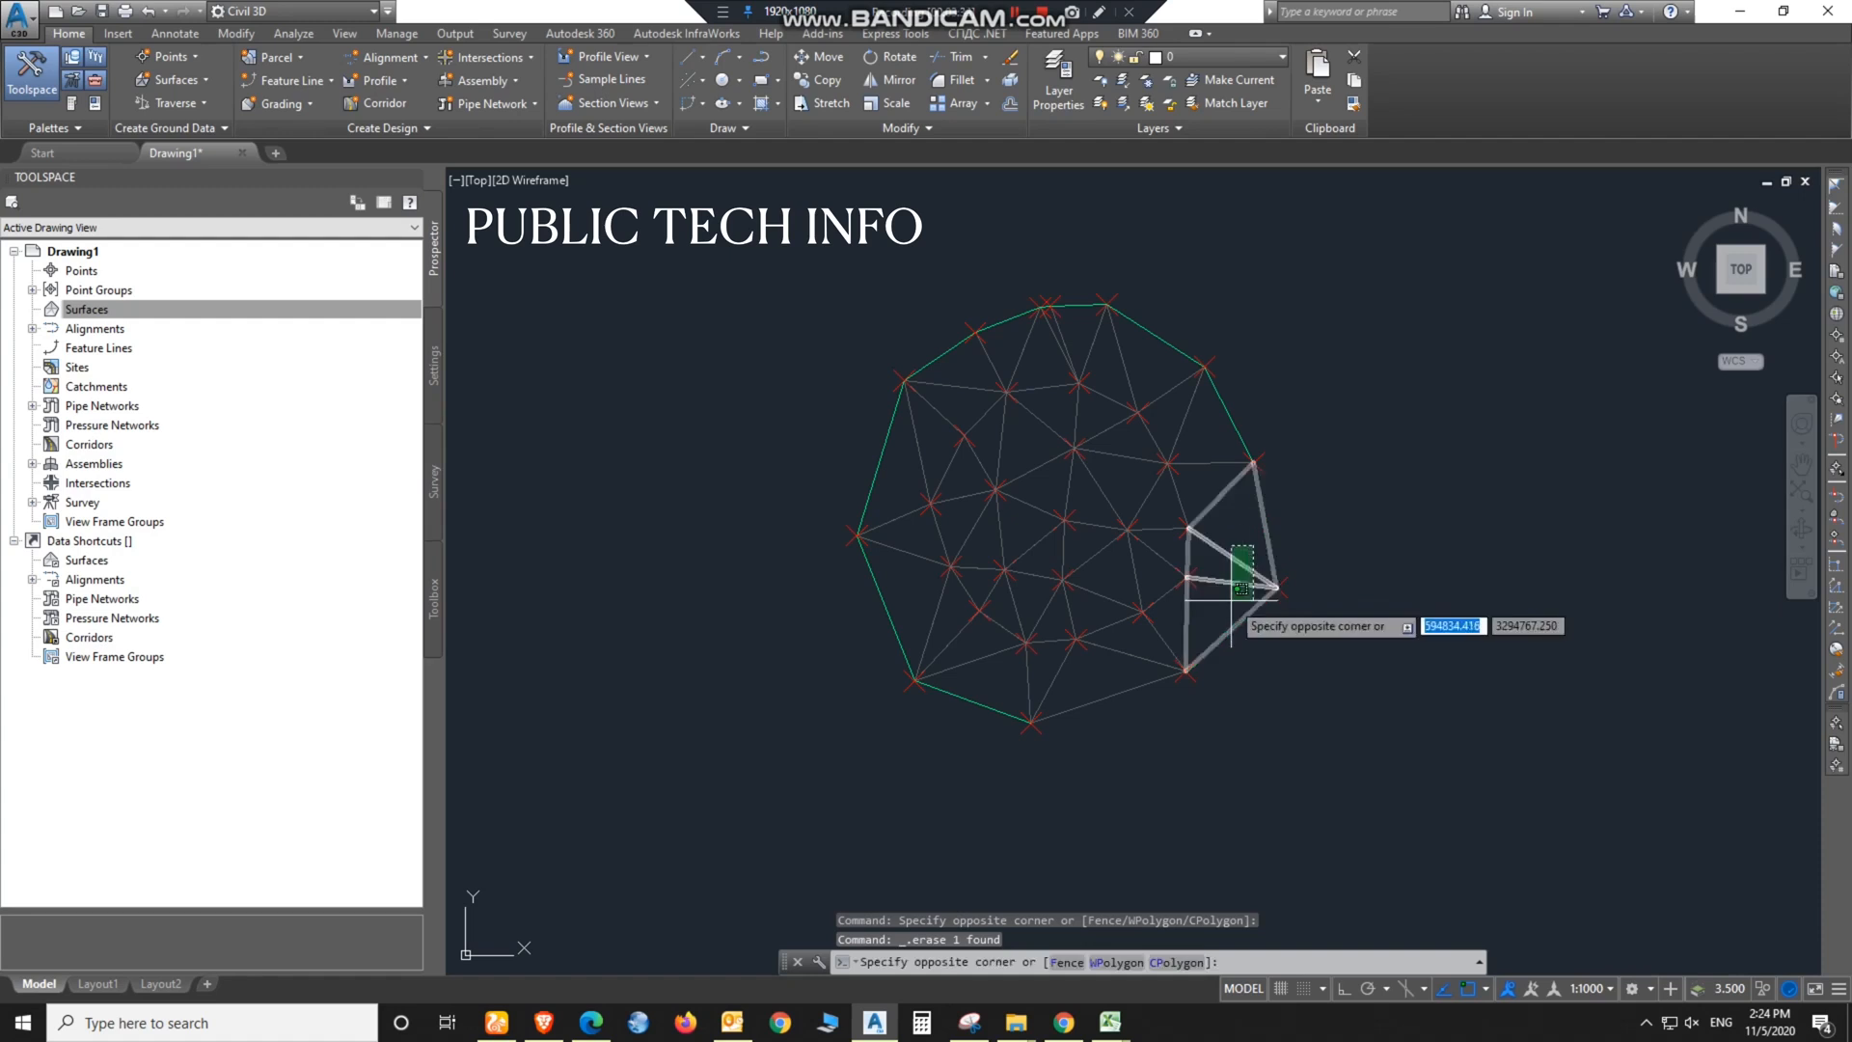
pyautogui.click(1205, 607)
pyautogui.press('Delete')
pyautogui.click(1178, 620)
pyautogui.click(1100, 641)
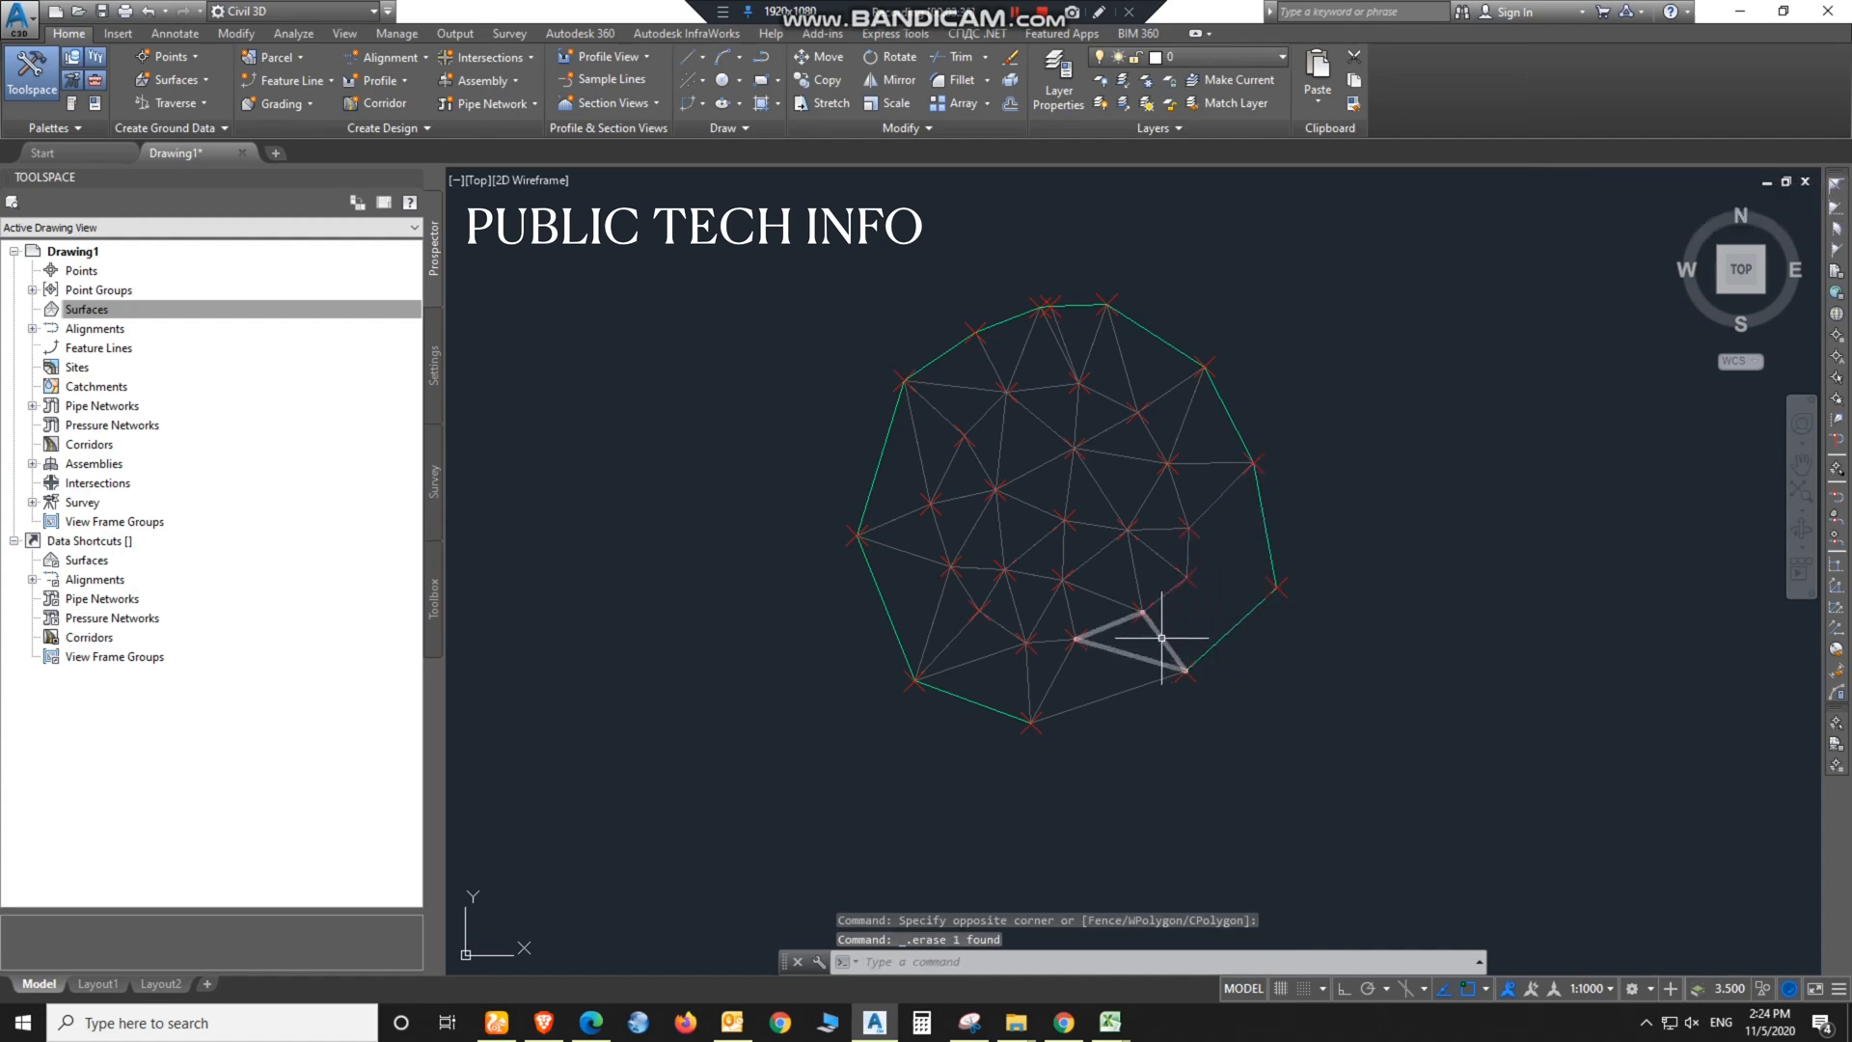
pyautogui.press('Delete')
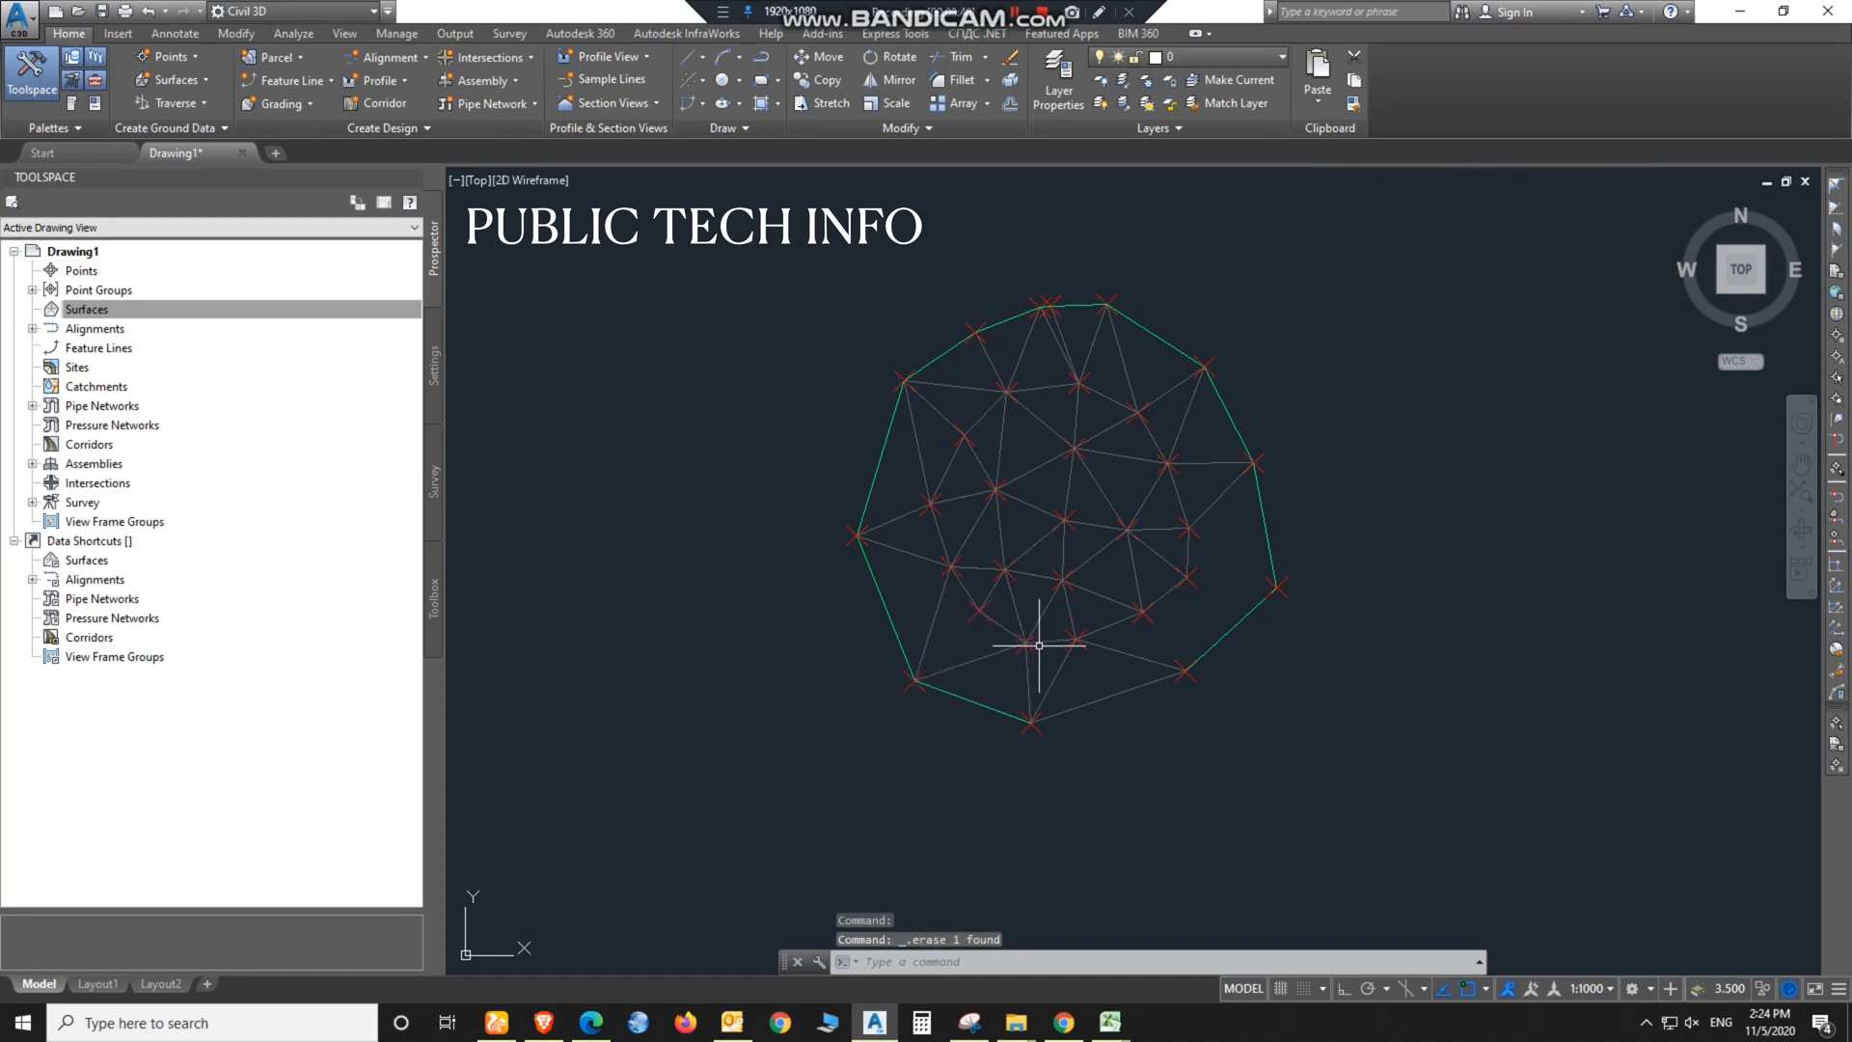
# Step: Draw a polyline between the two open ends of the green boundary at the pile's south side
pyautogui.scroll(4, 1138, 704)
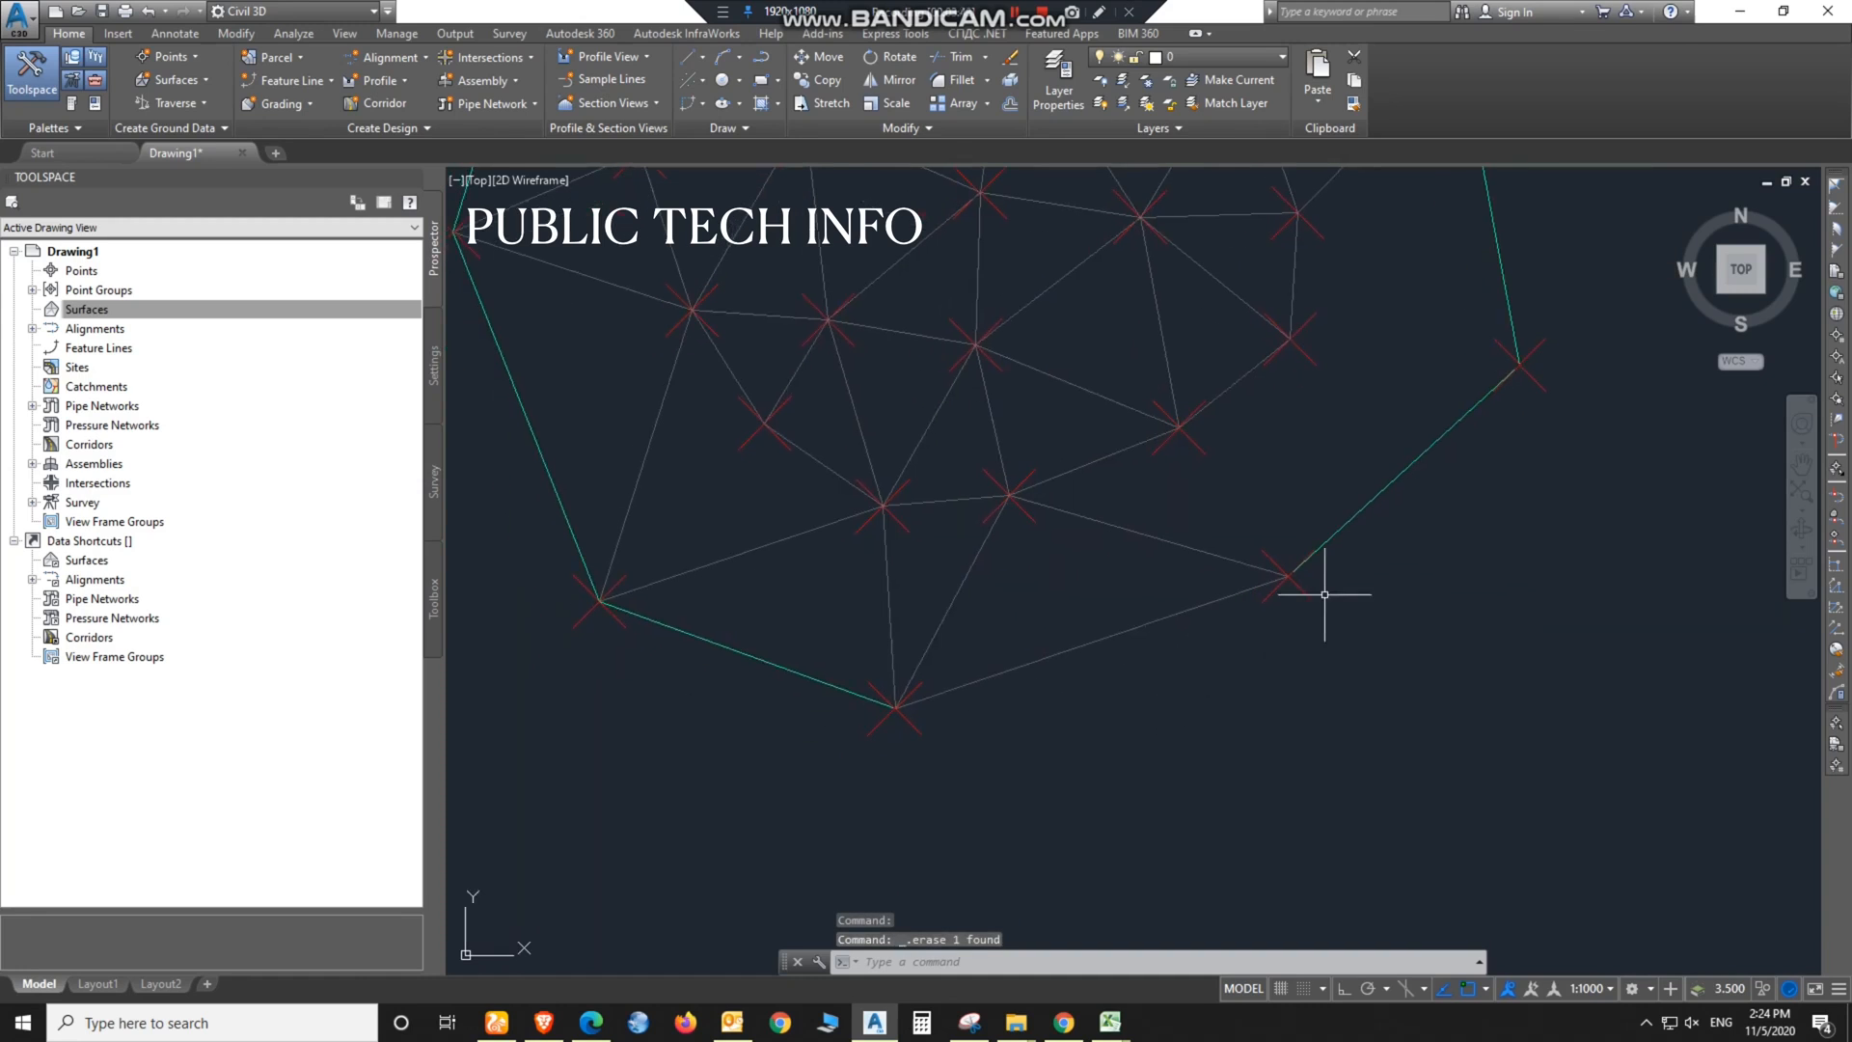
pyautogui.write('PL')
pyautogui.press('Return')
pyautogui.scroll(3, 892, 702)
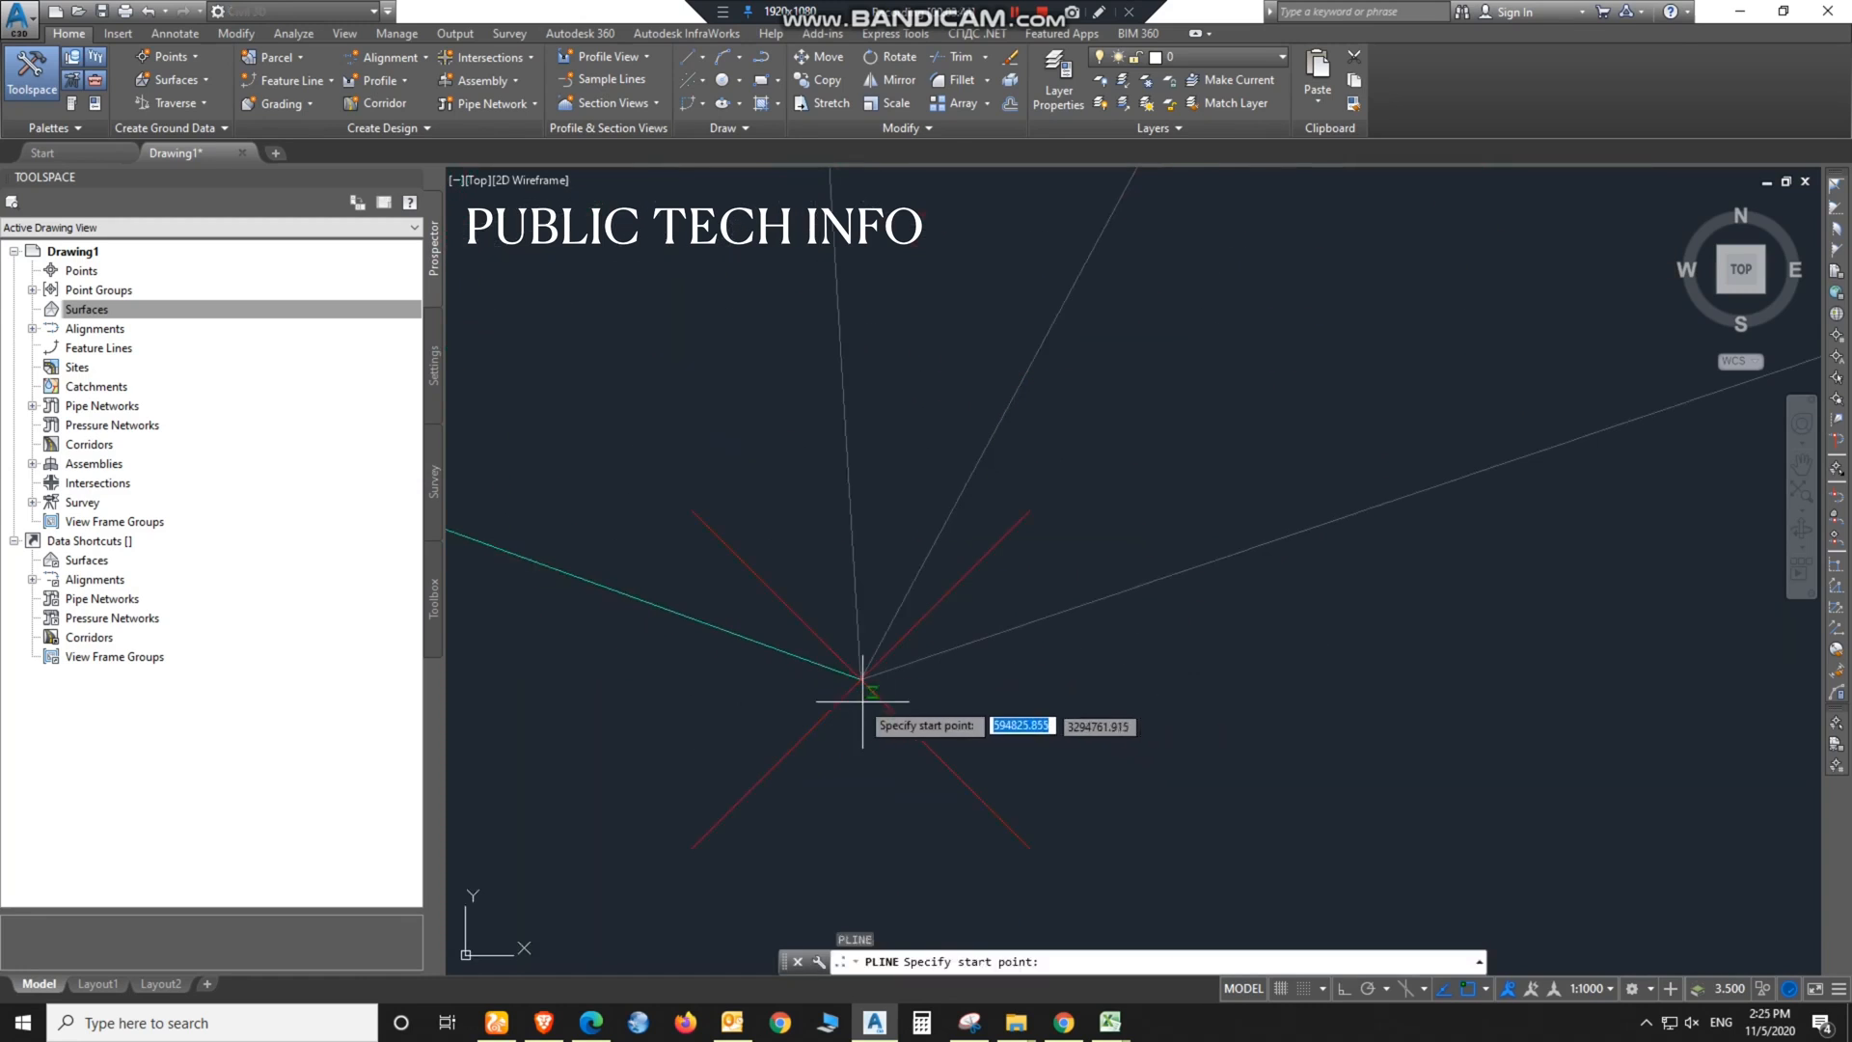
pyautogui.click(860, 678)
pyautogui.scroll(-3, 860, 678)
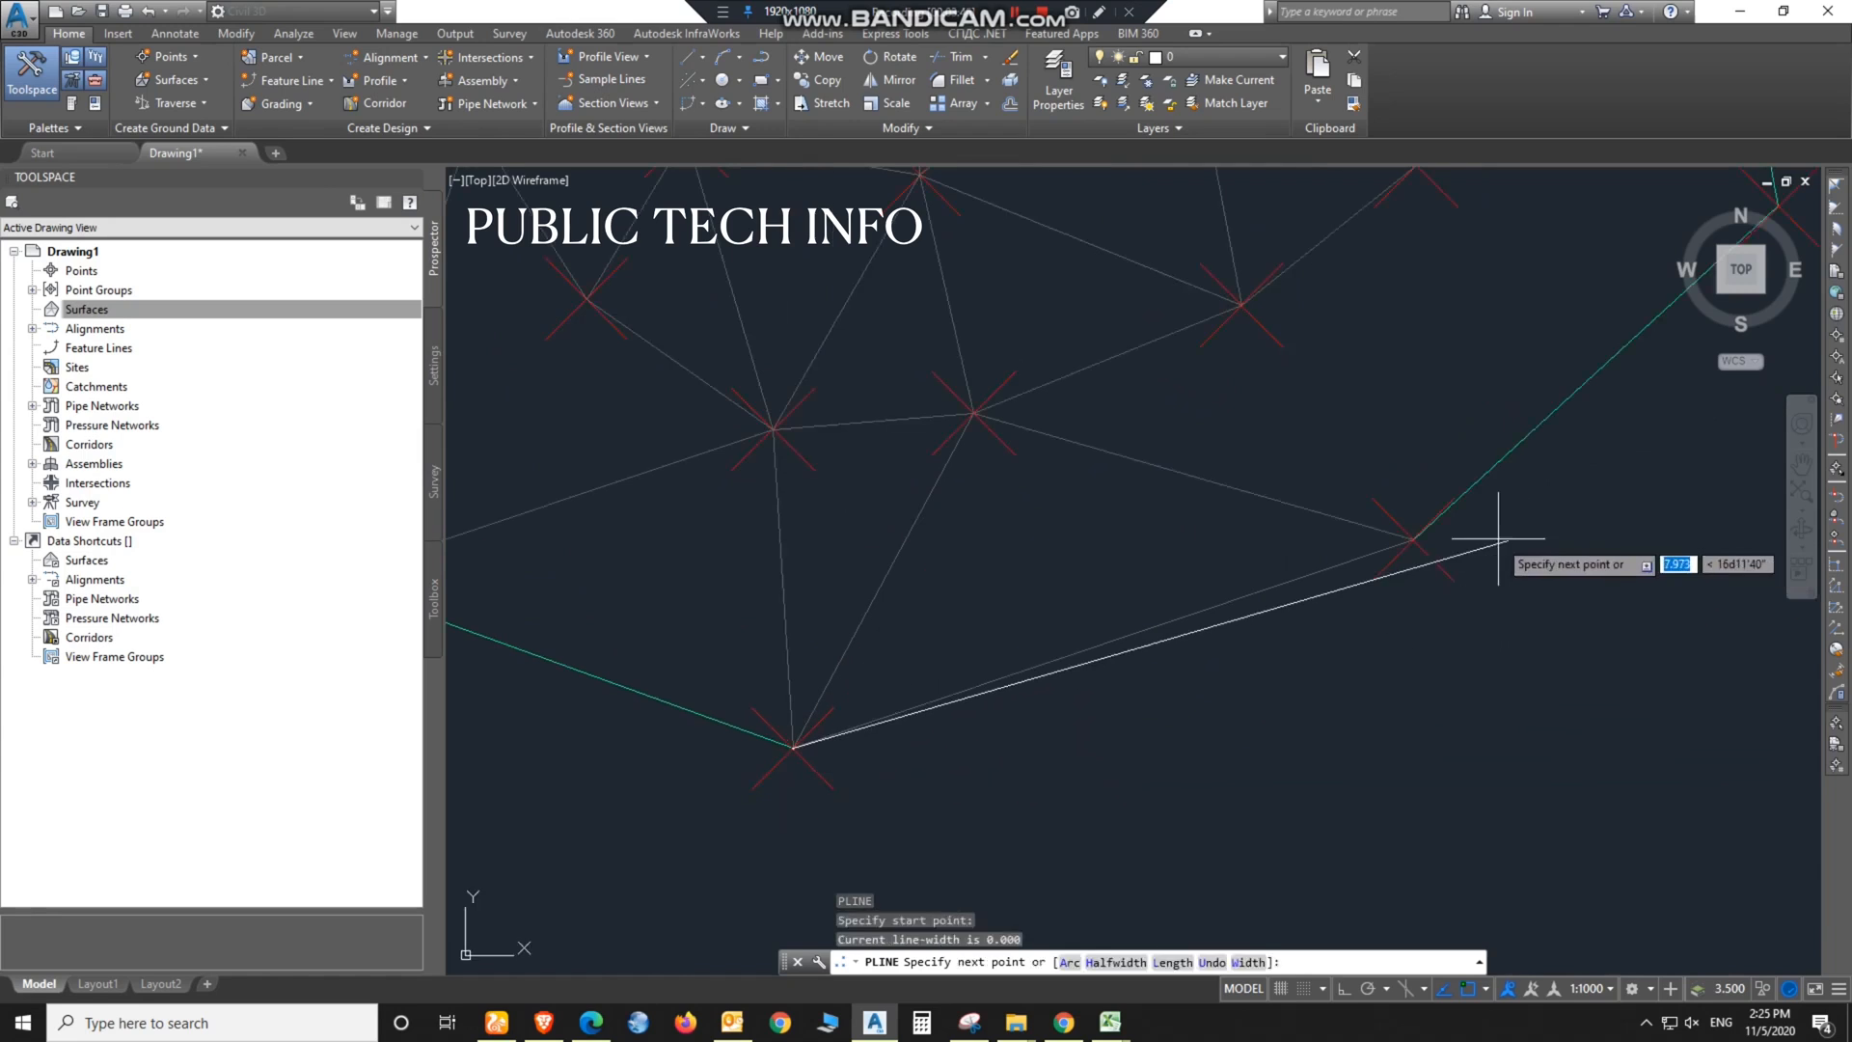
pyautogui.click(1414, 540)
pyautogui.press('Return')
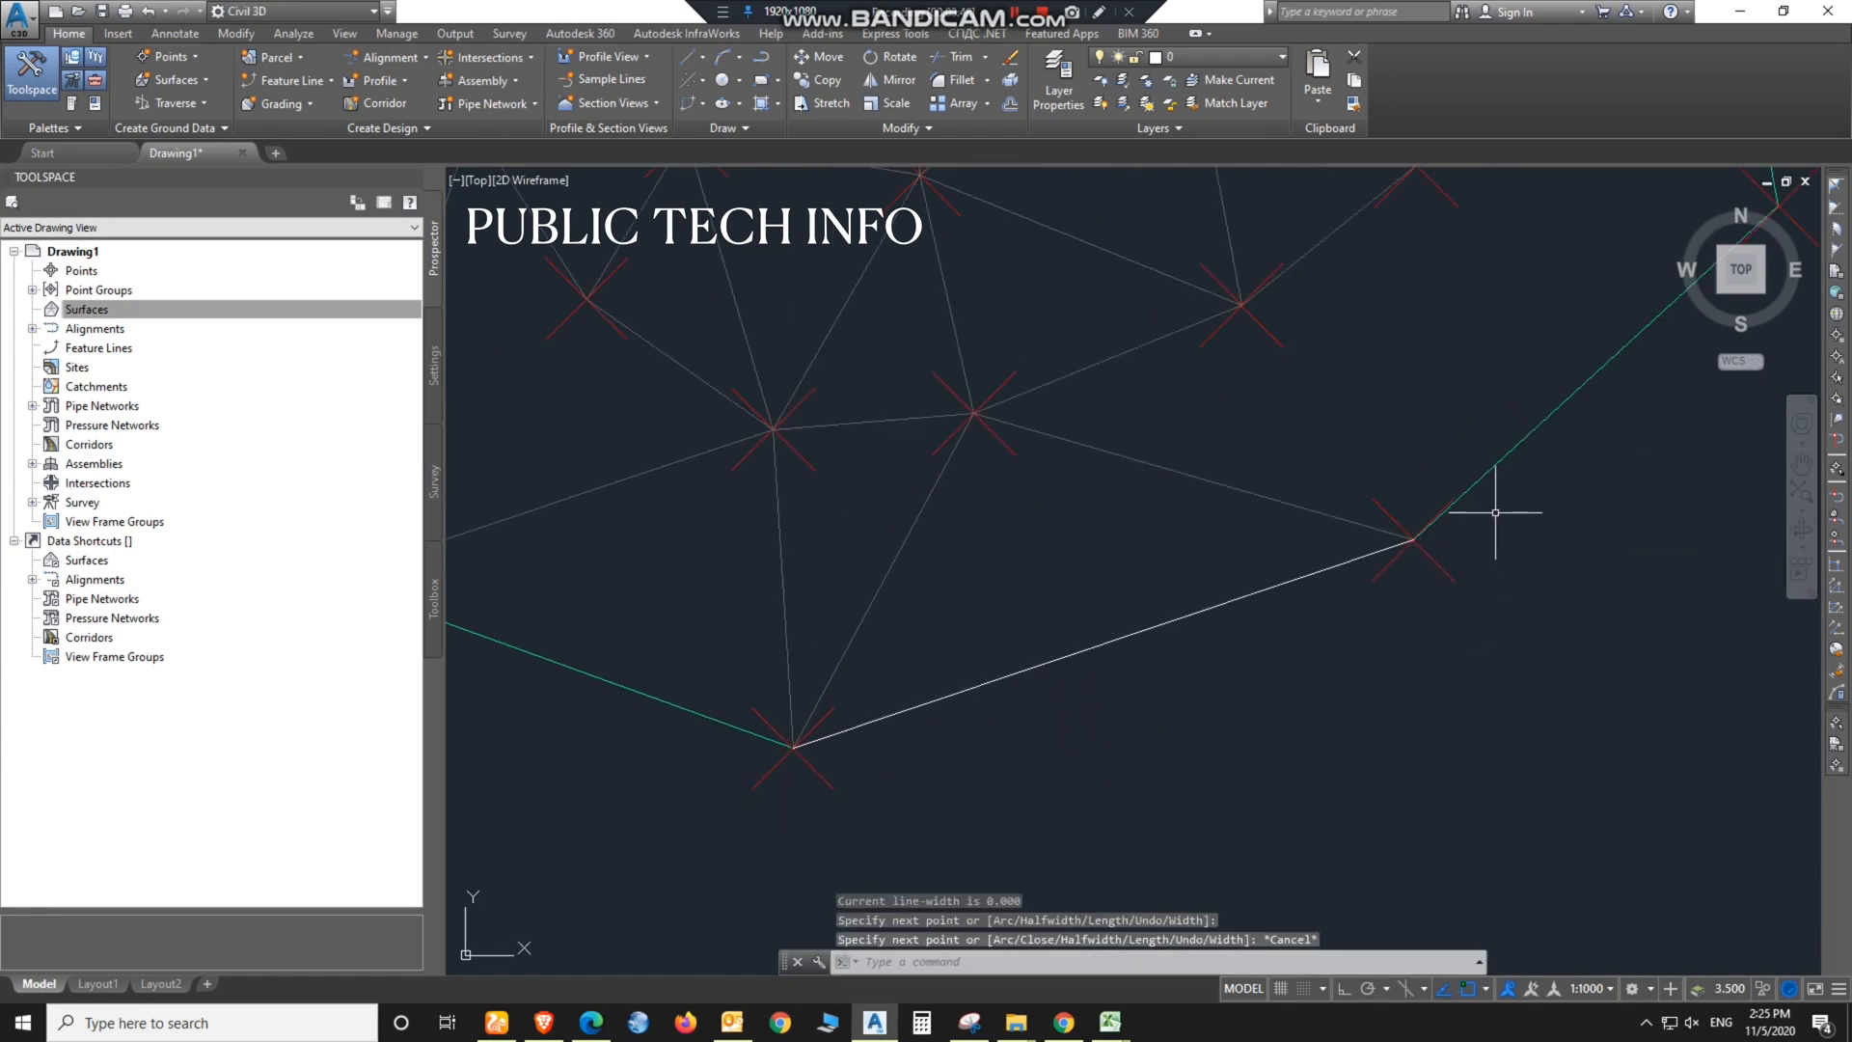
# Step: Join the new polyline segment to the green boundary 3D polyline and check that it selects as one object
pyautogui.write('j')
pyautogui.press('Return')
pyautogui.click(1499, 484)
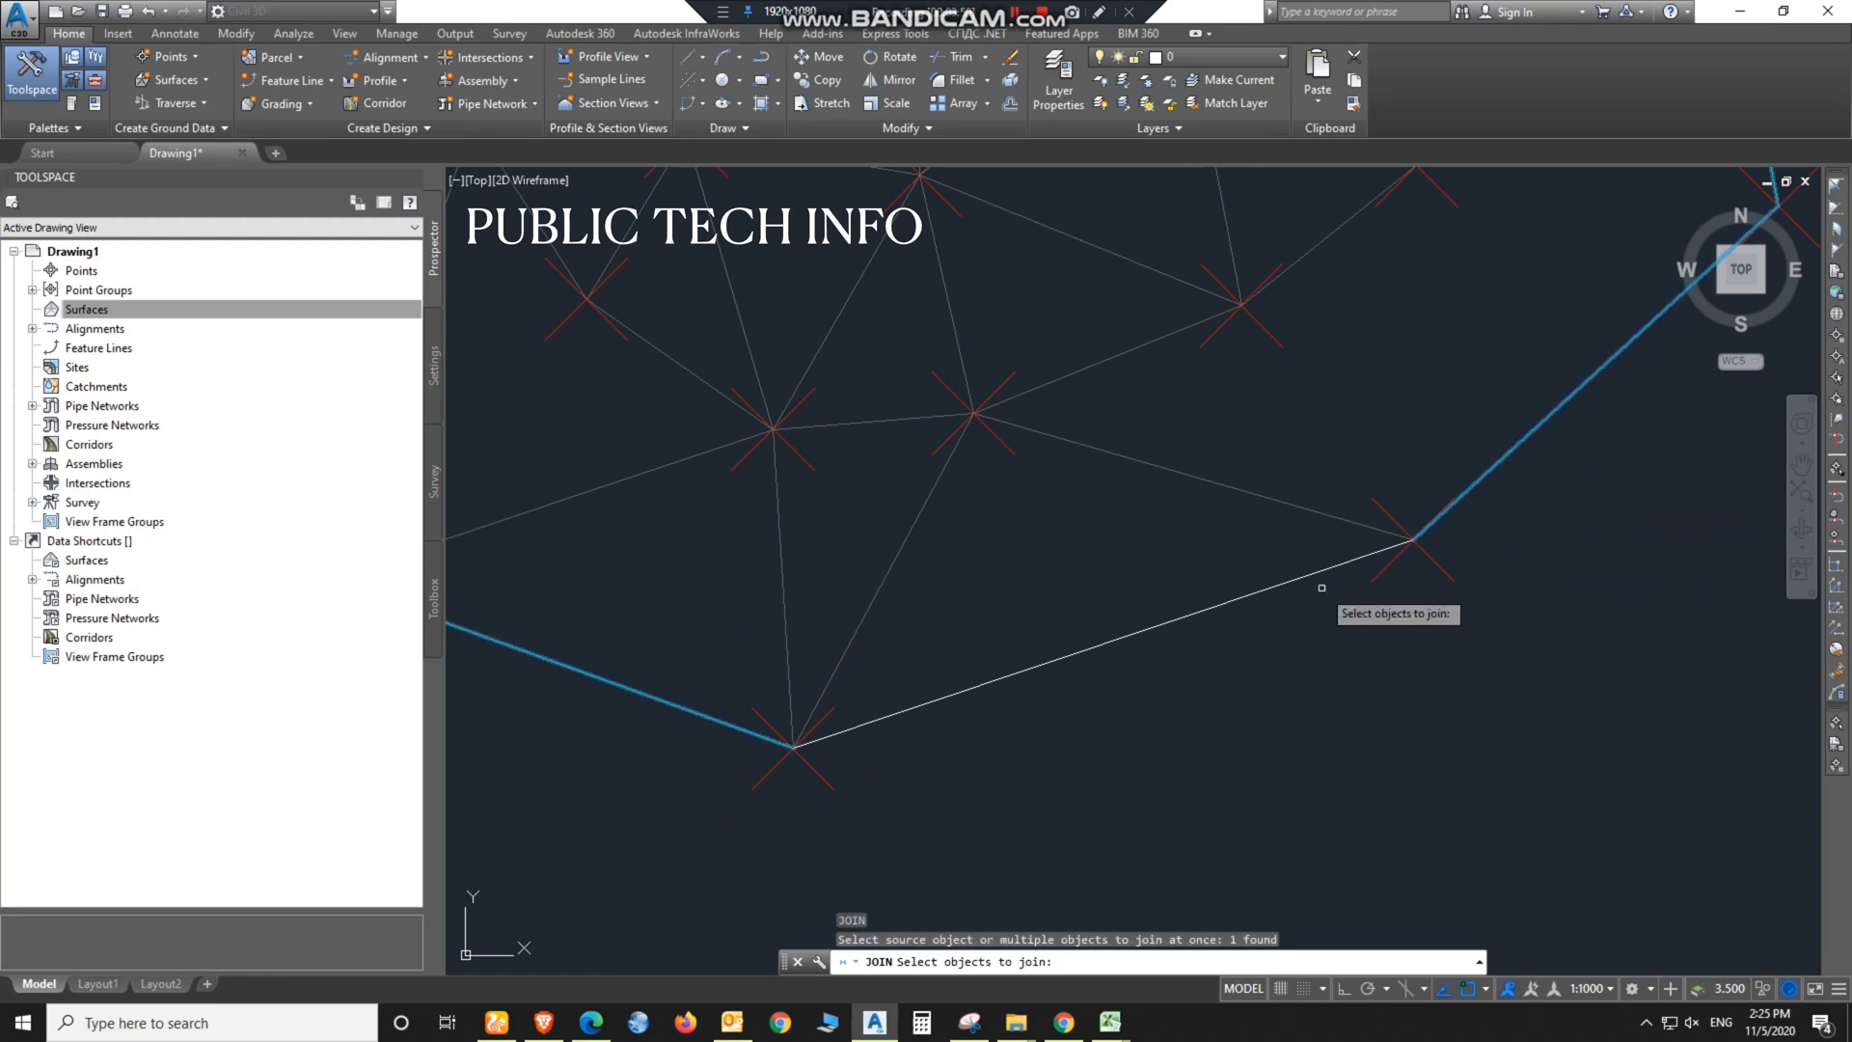
pyautogui.click(1339, 563)
pyautogui.press('Return')
pyautogui.click(1339, 563)
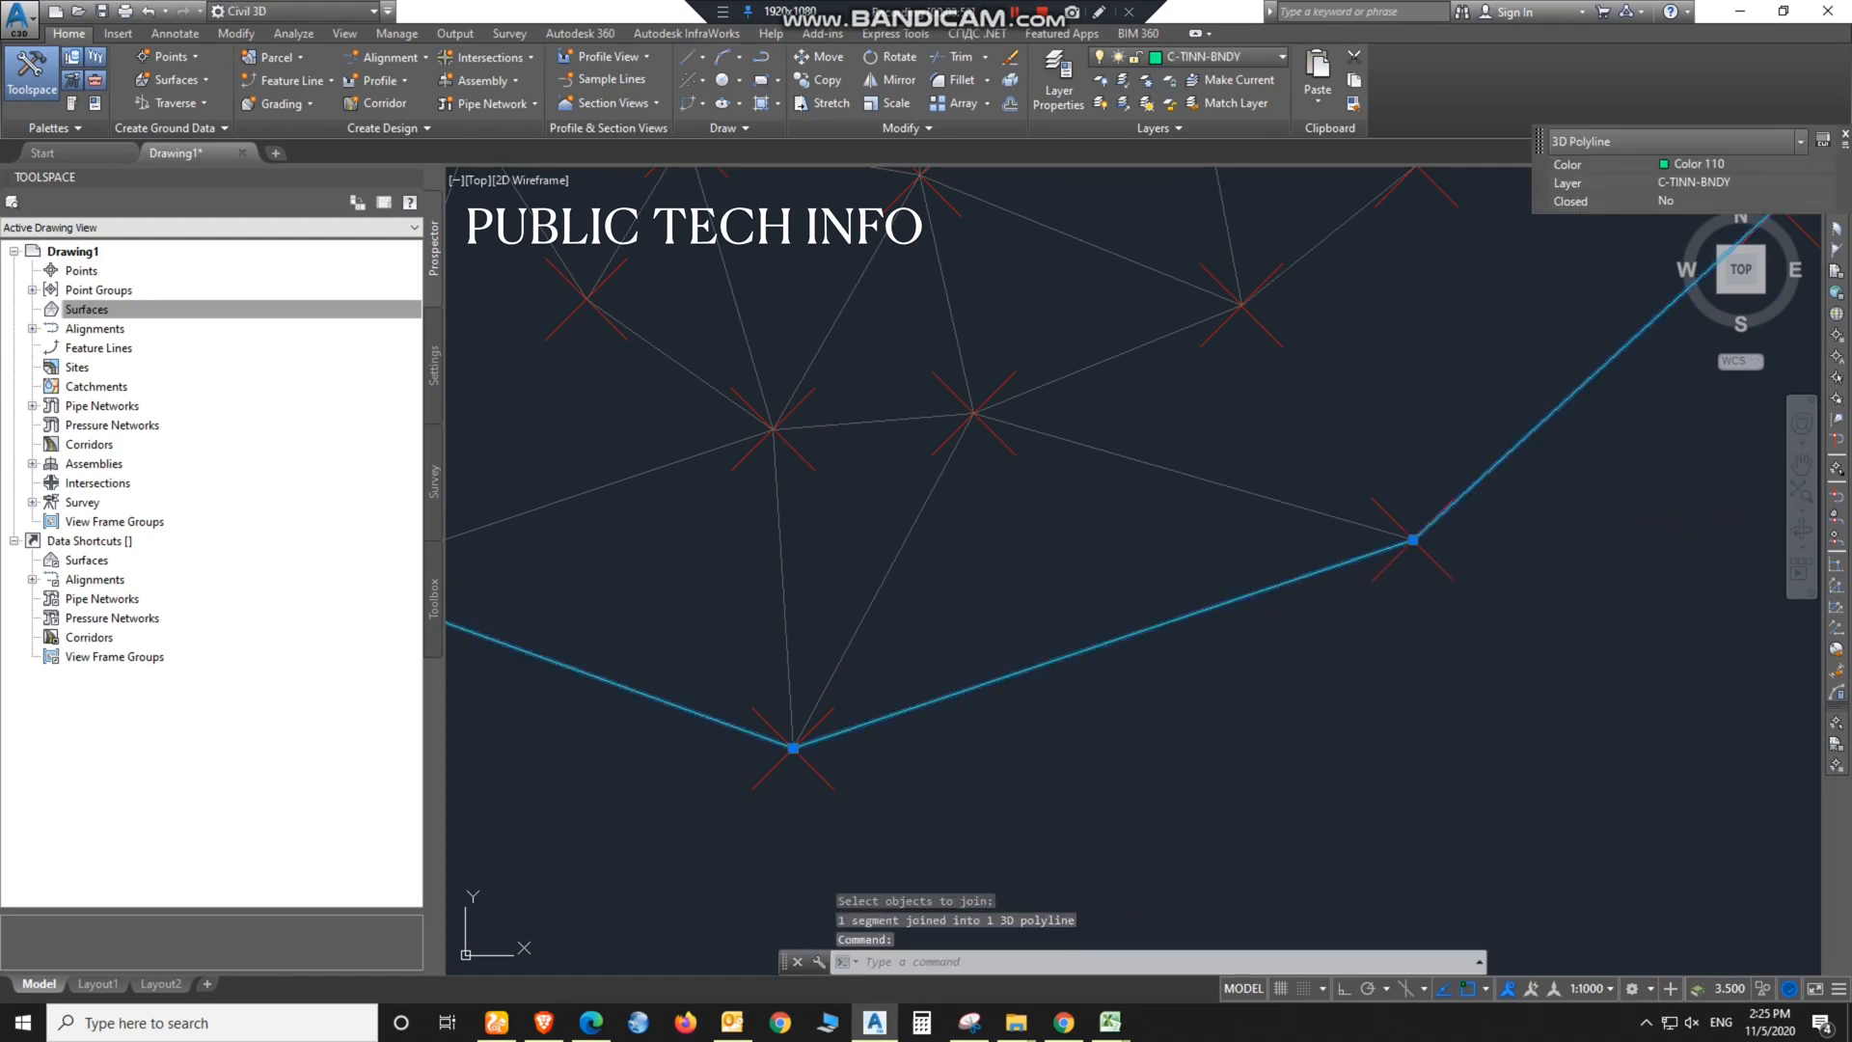
pyautogui.scroll(-6, 1225, 616)
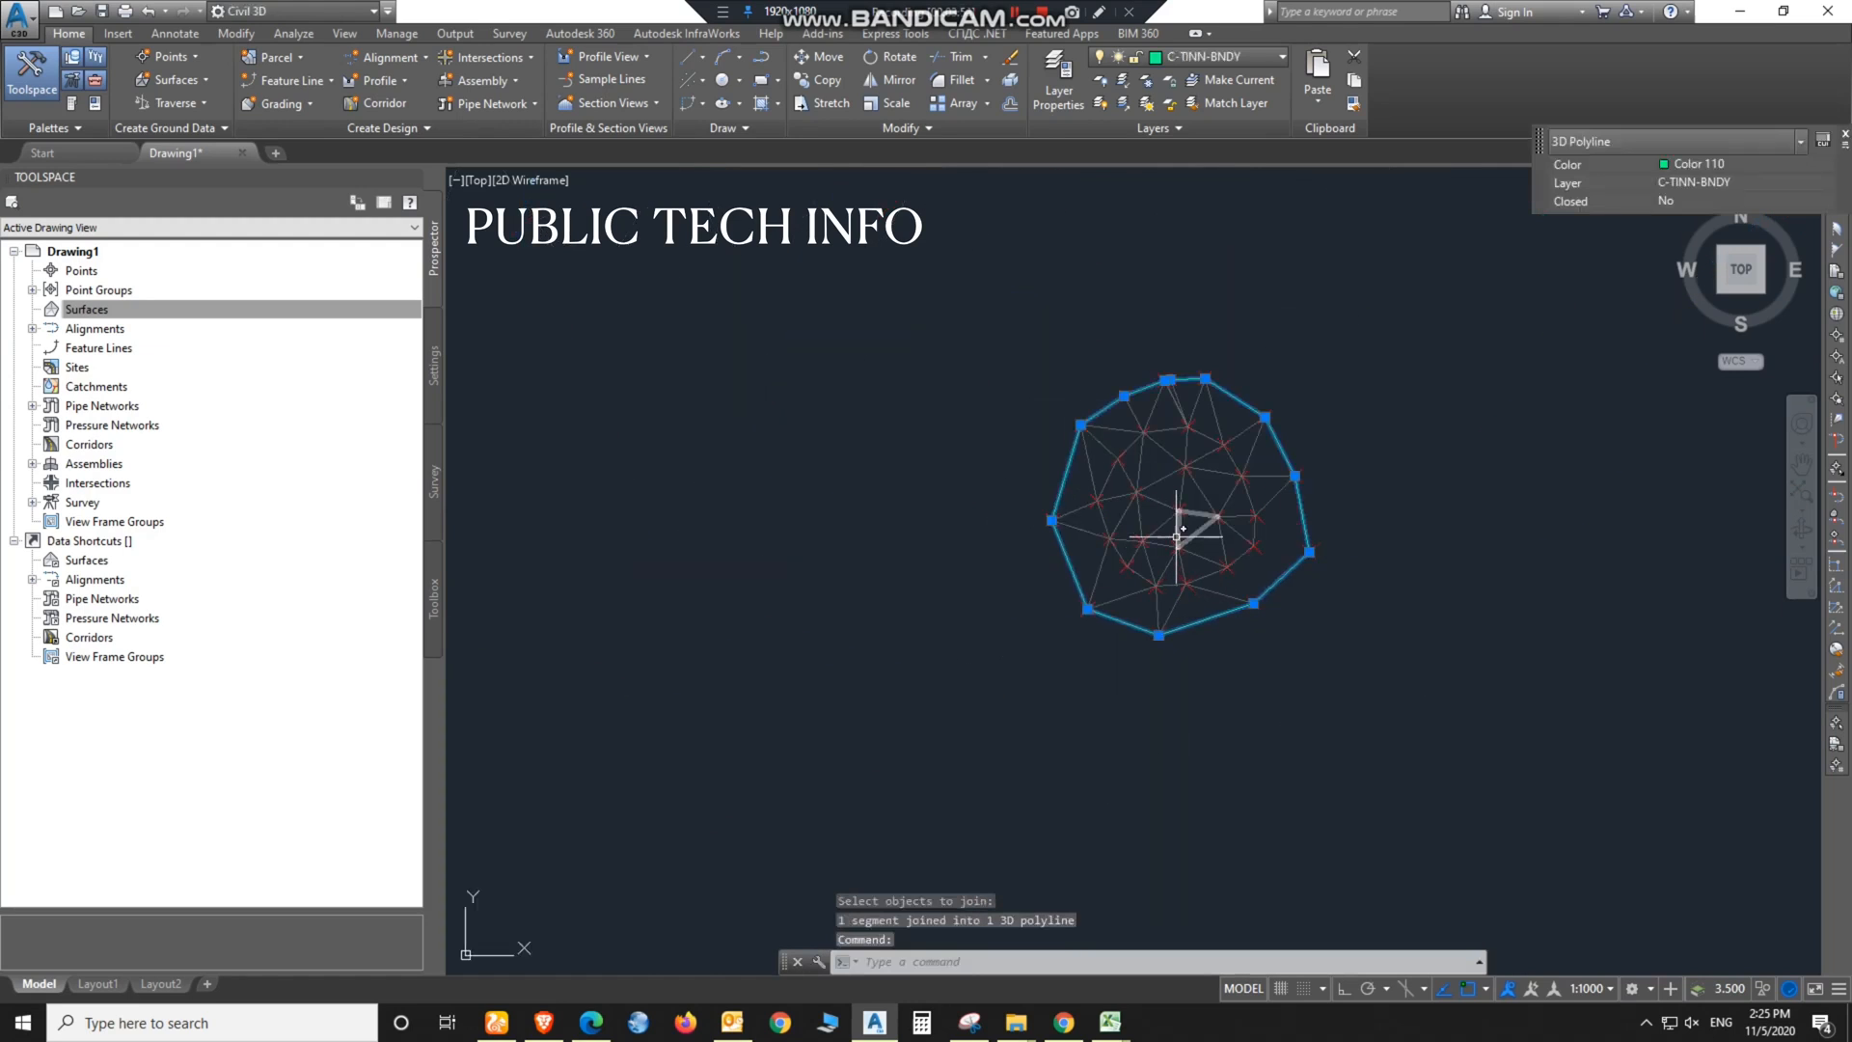
pyautogui.press('Escape')
pyautogui.click(1297, 545)
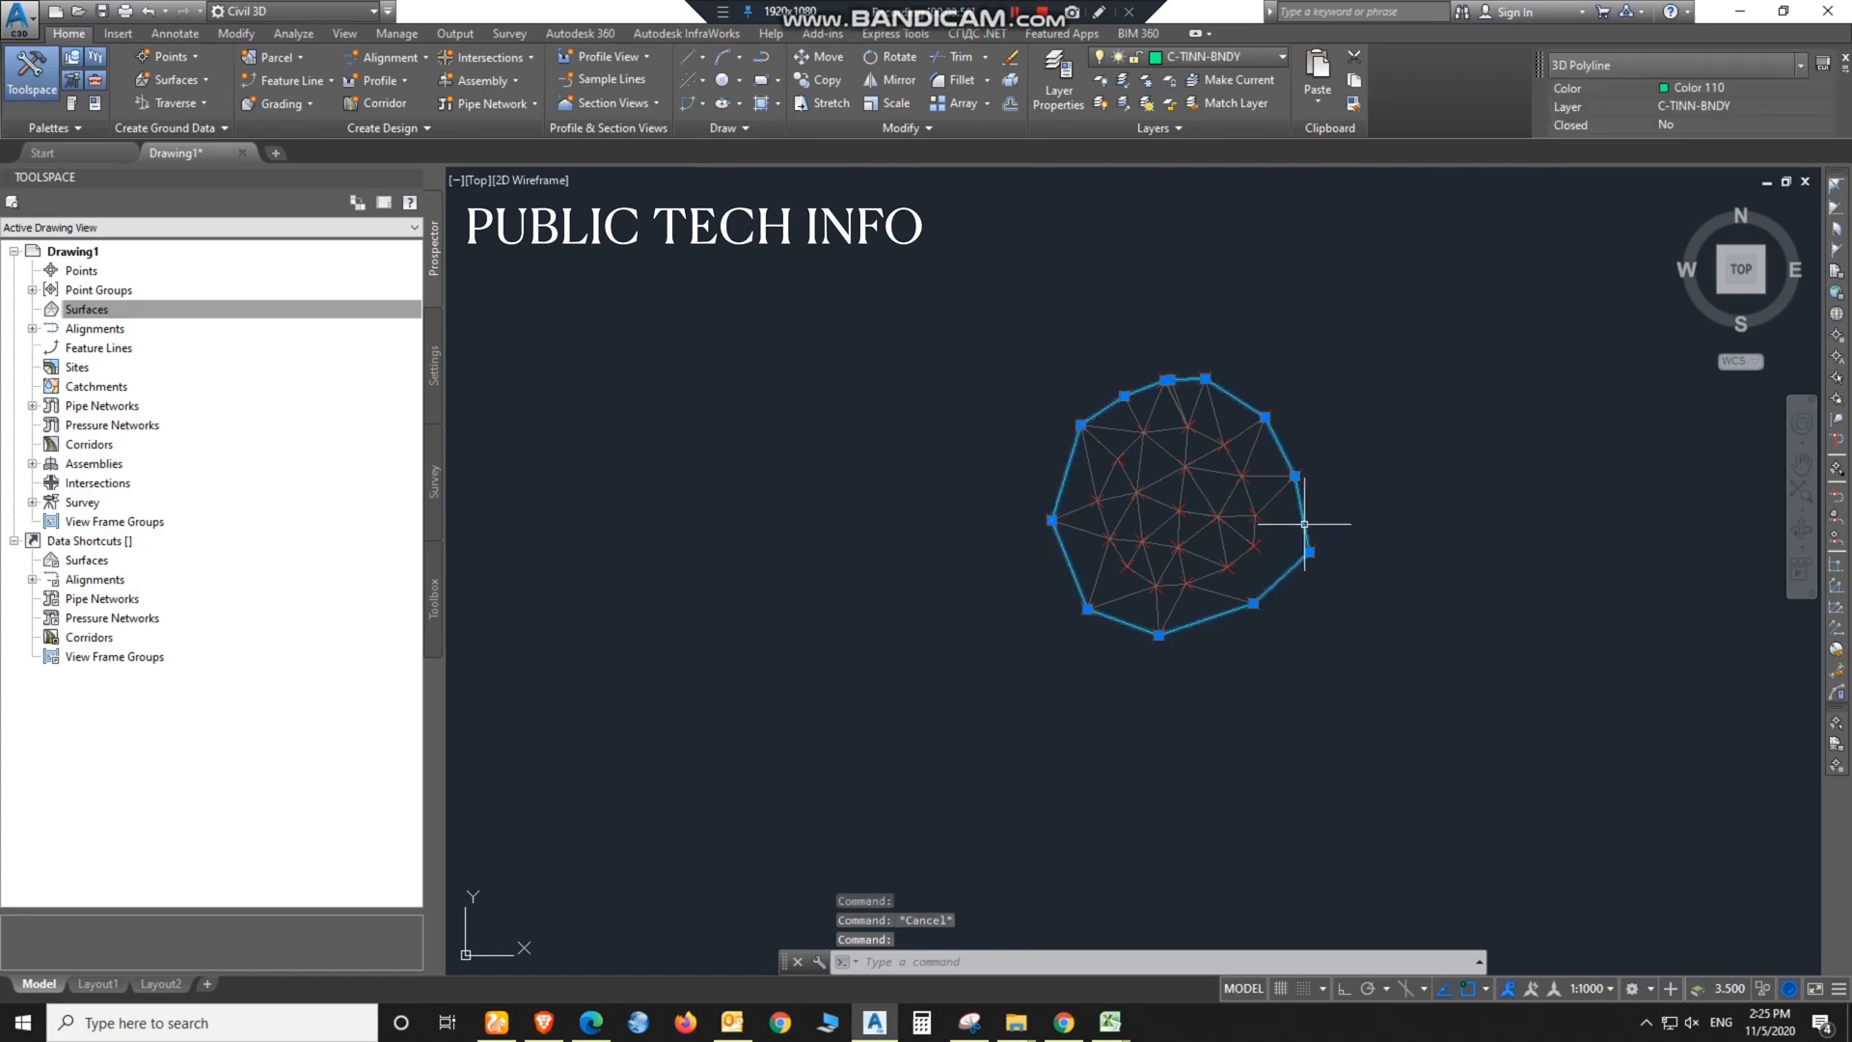
pyautogui.press('Escape')
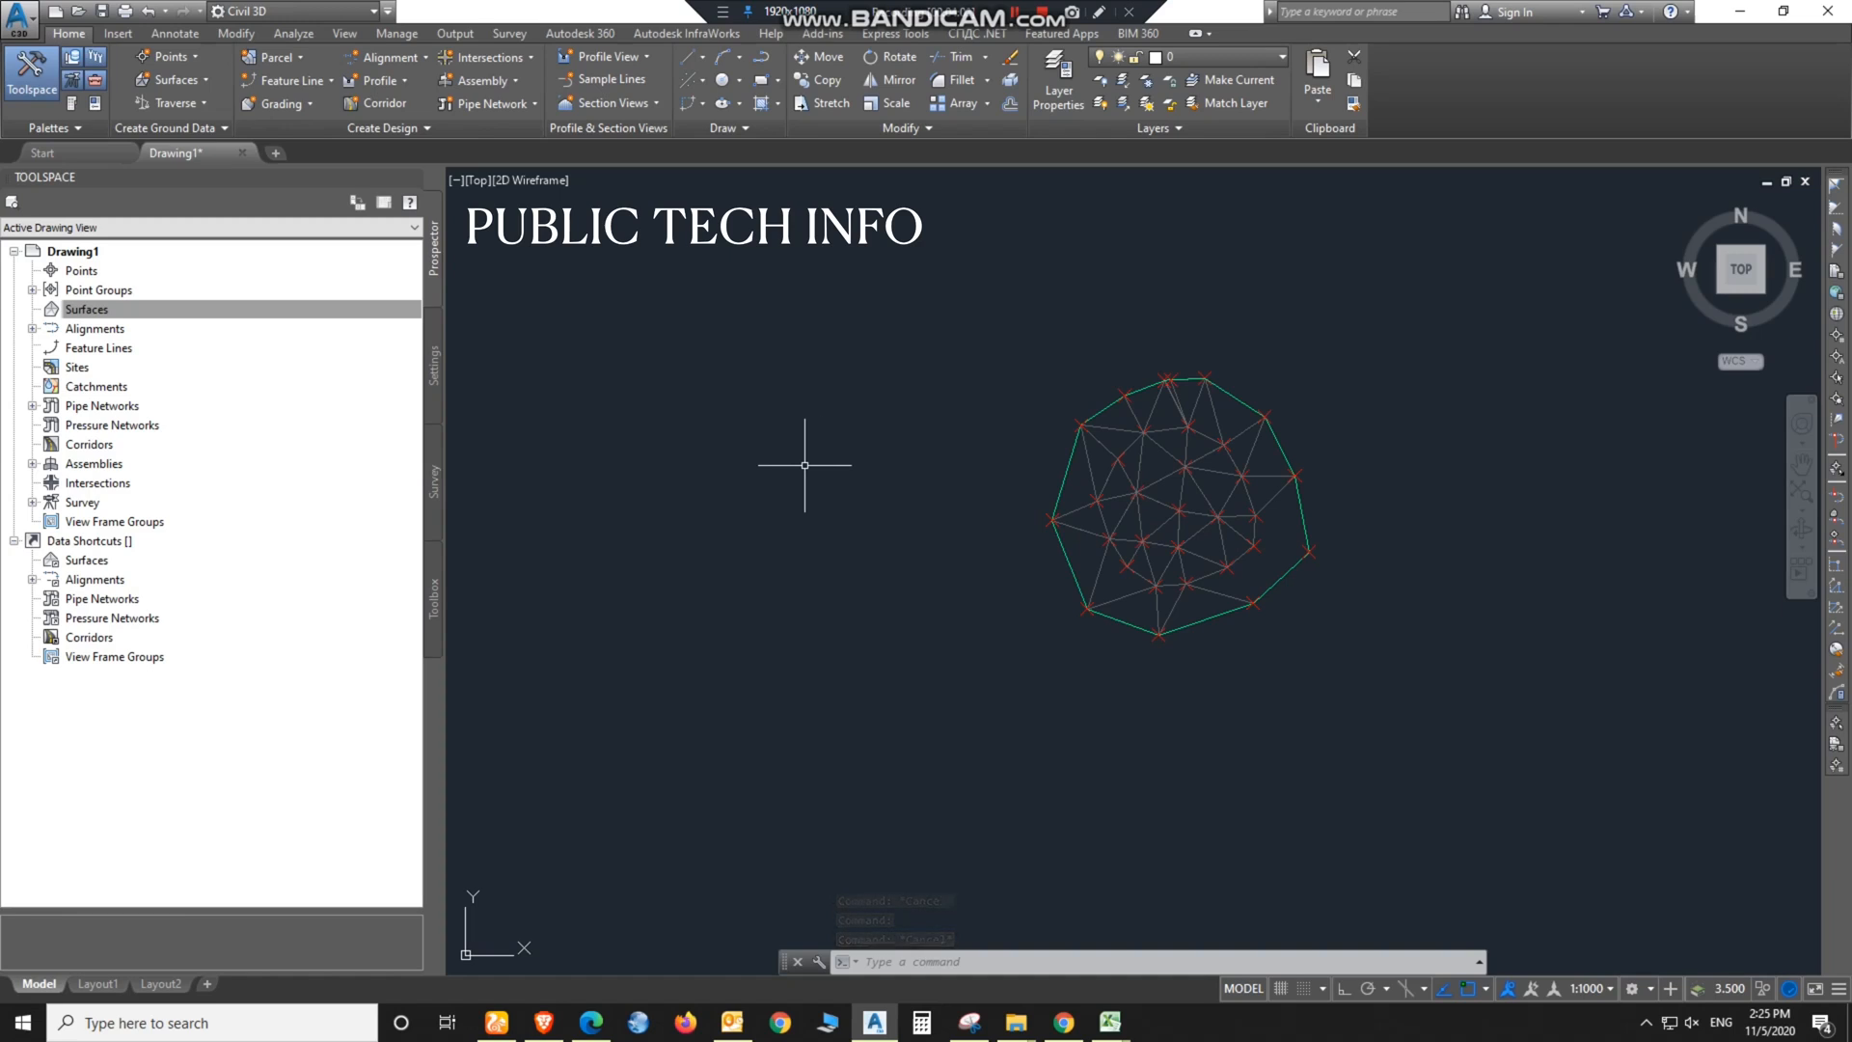
# Step: Create a TIN surface named BASE A on layer C-TOPO and expand its definition in the Toolspace
pyautogui.click(200, 81)
pyautogui.click(220, 121)
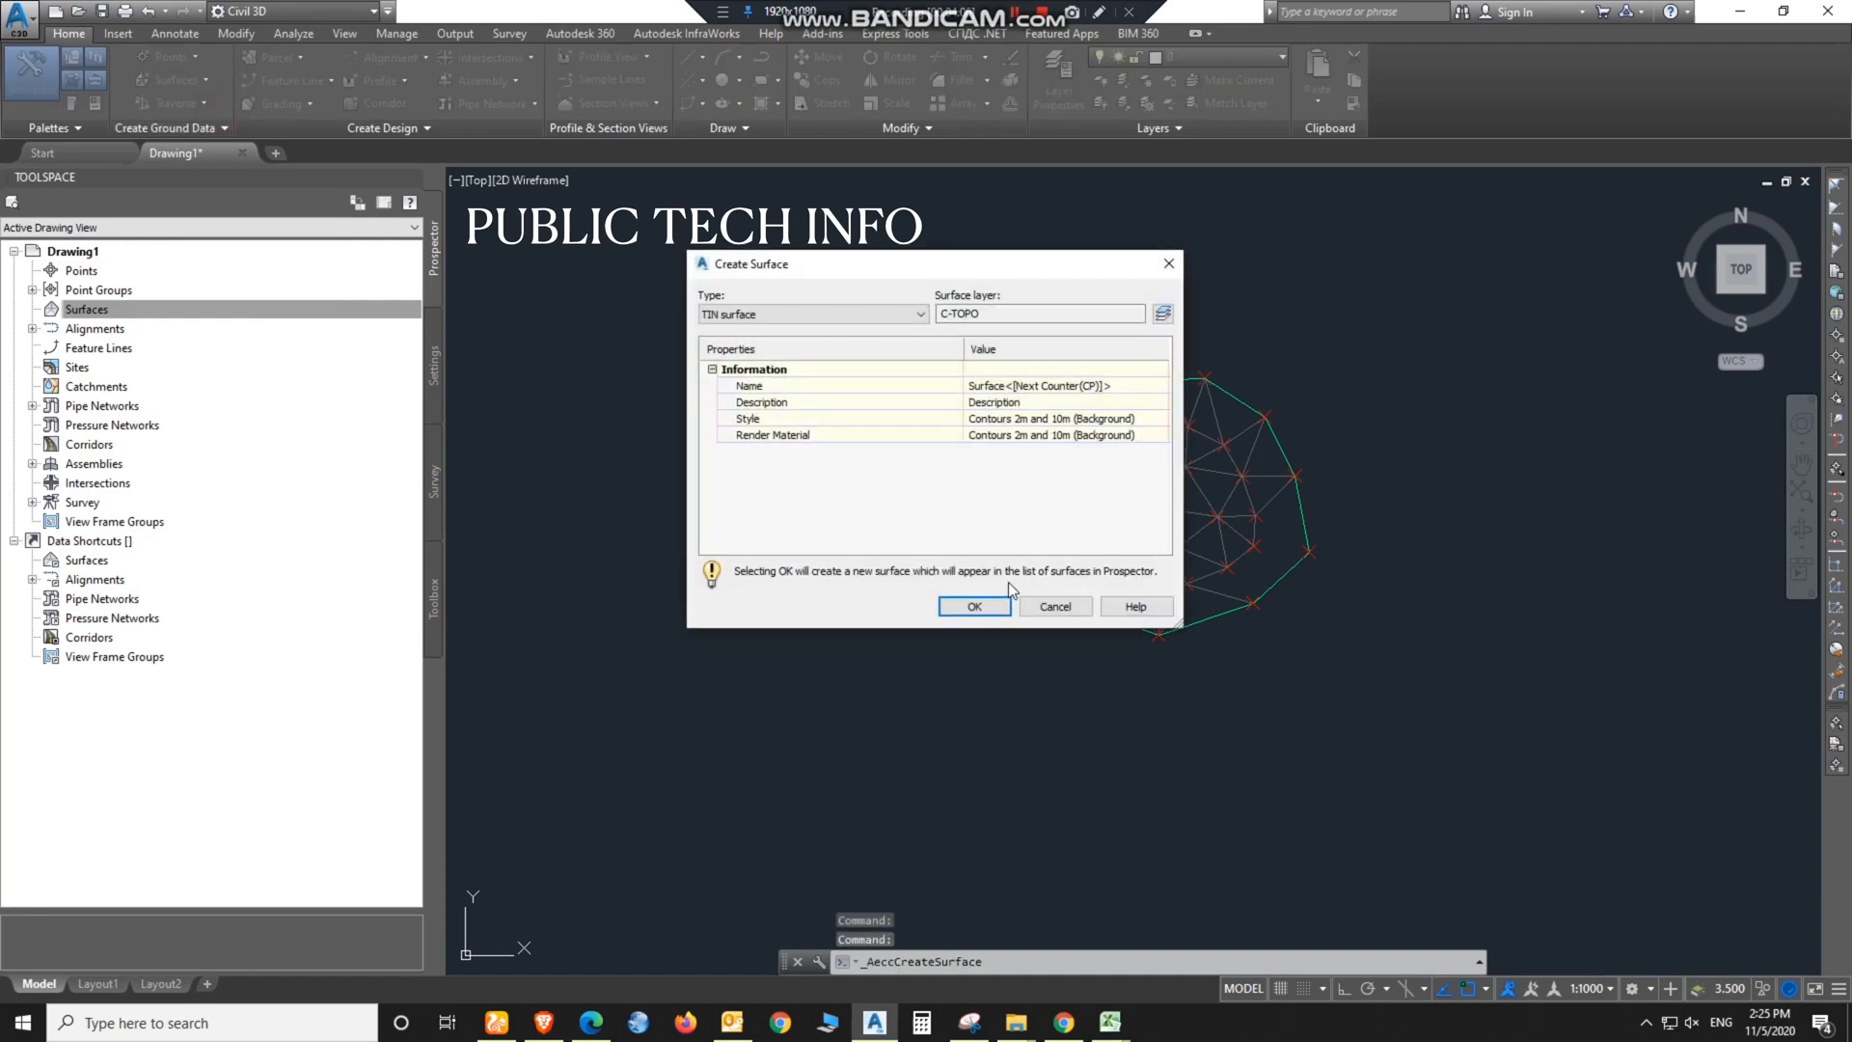
pyautogui.click(1022, 312)
pyautogui.click(1049, 385)
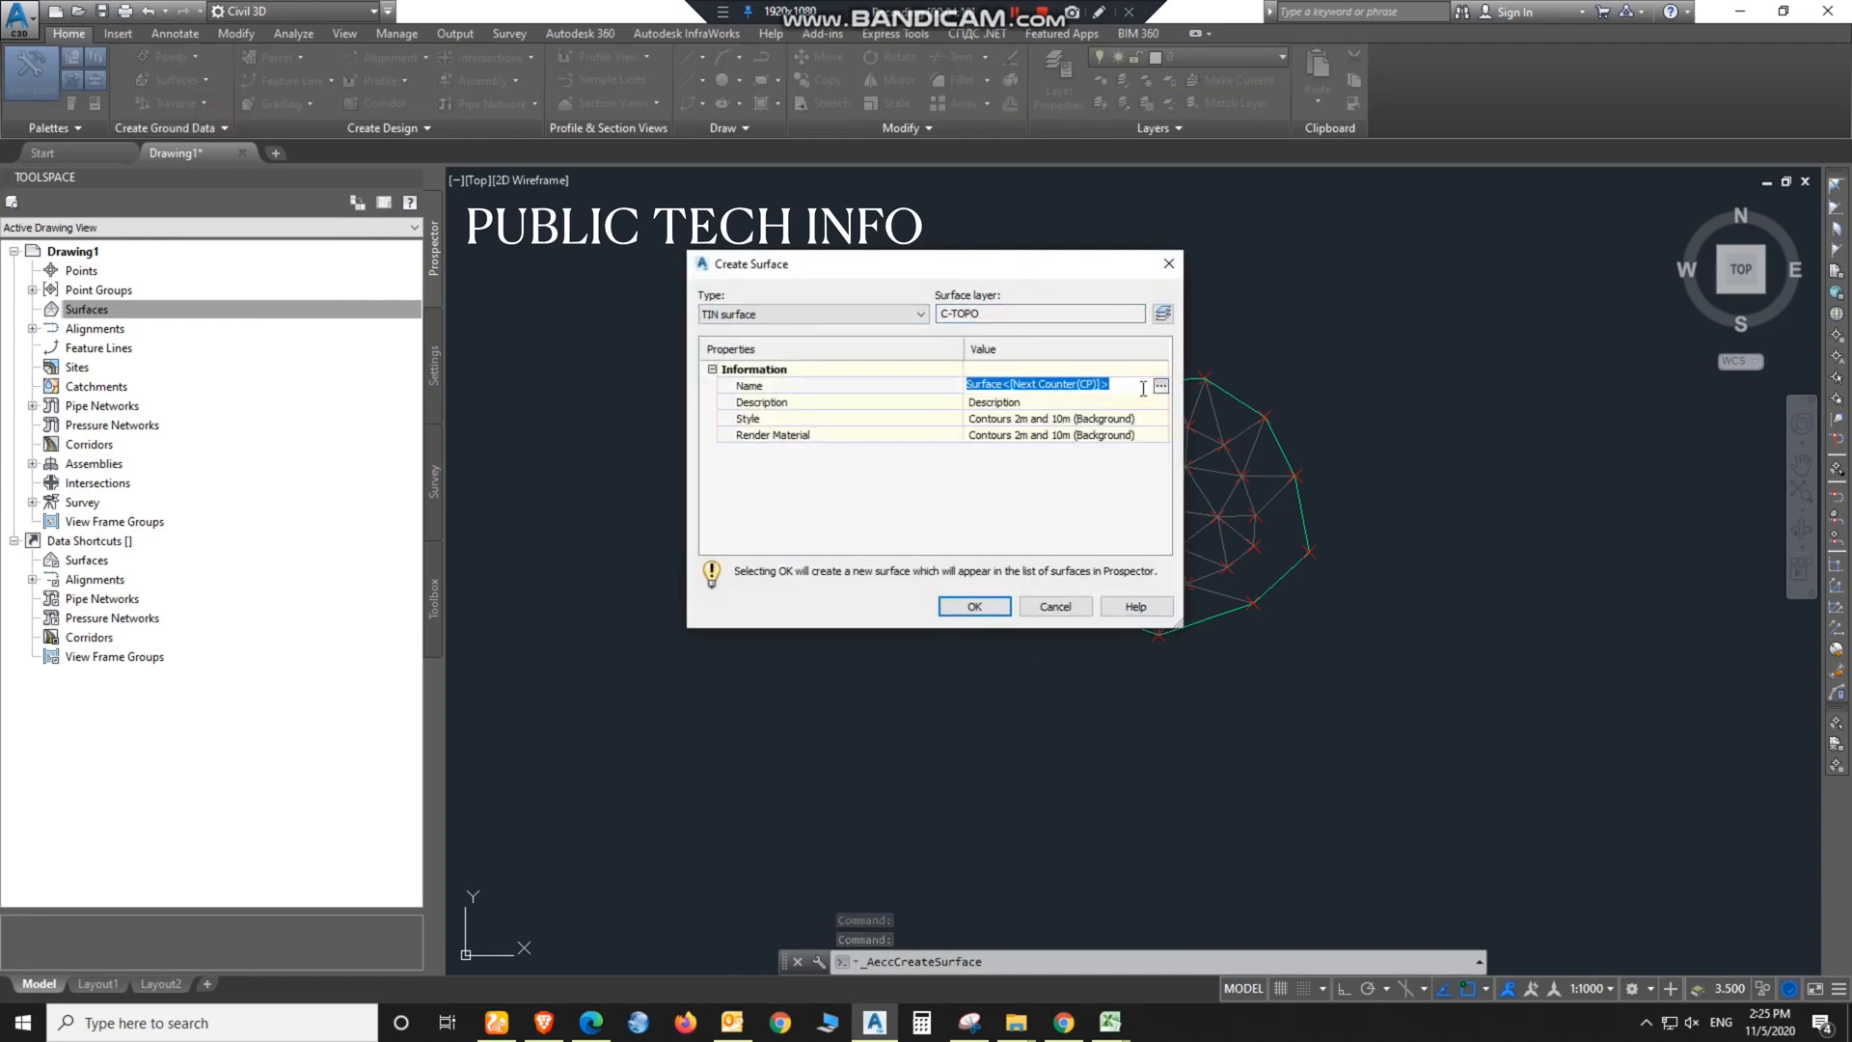
pyautogui.write('BASE A')
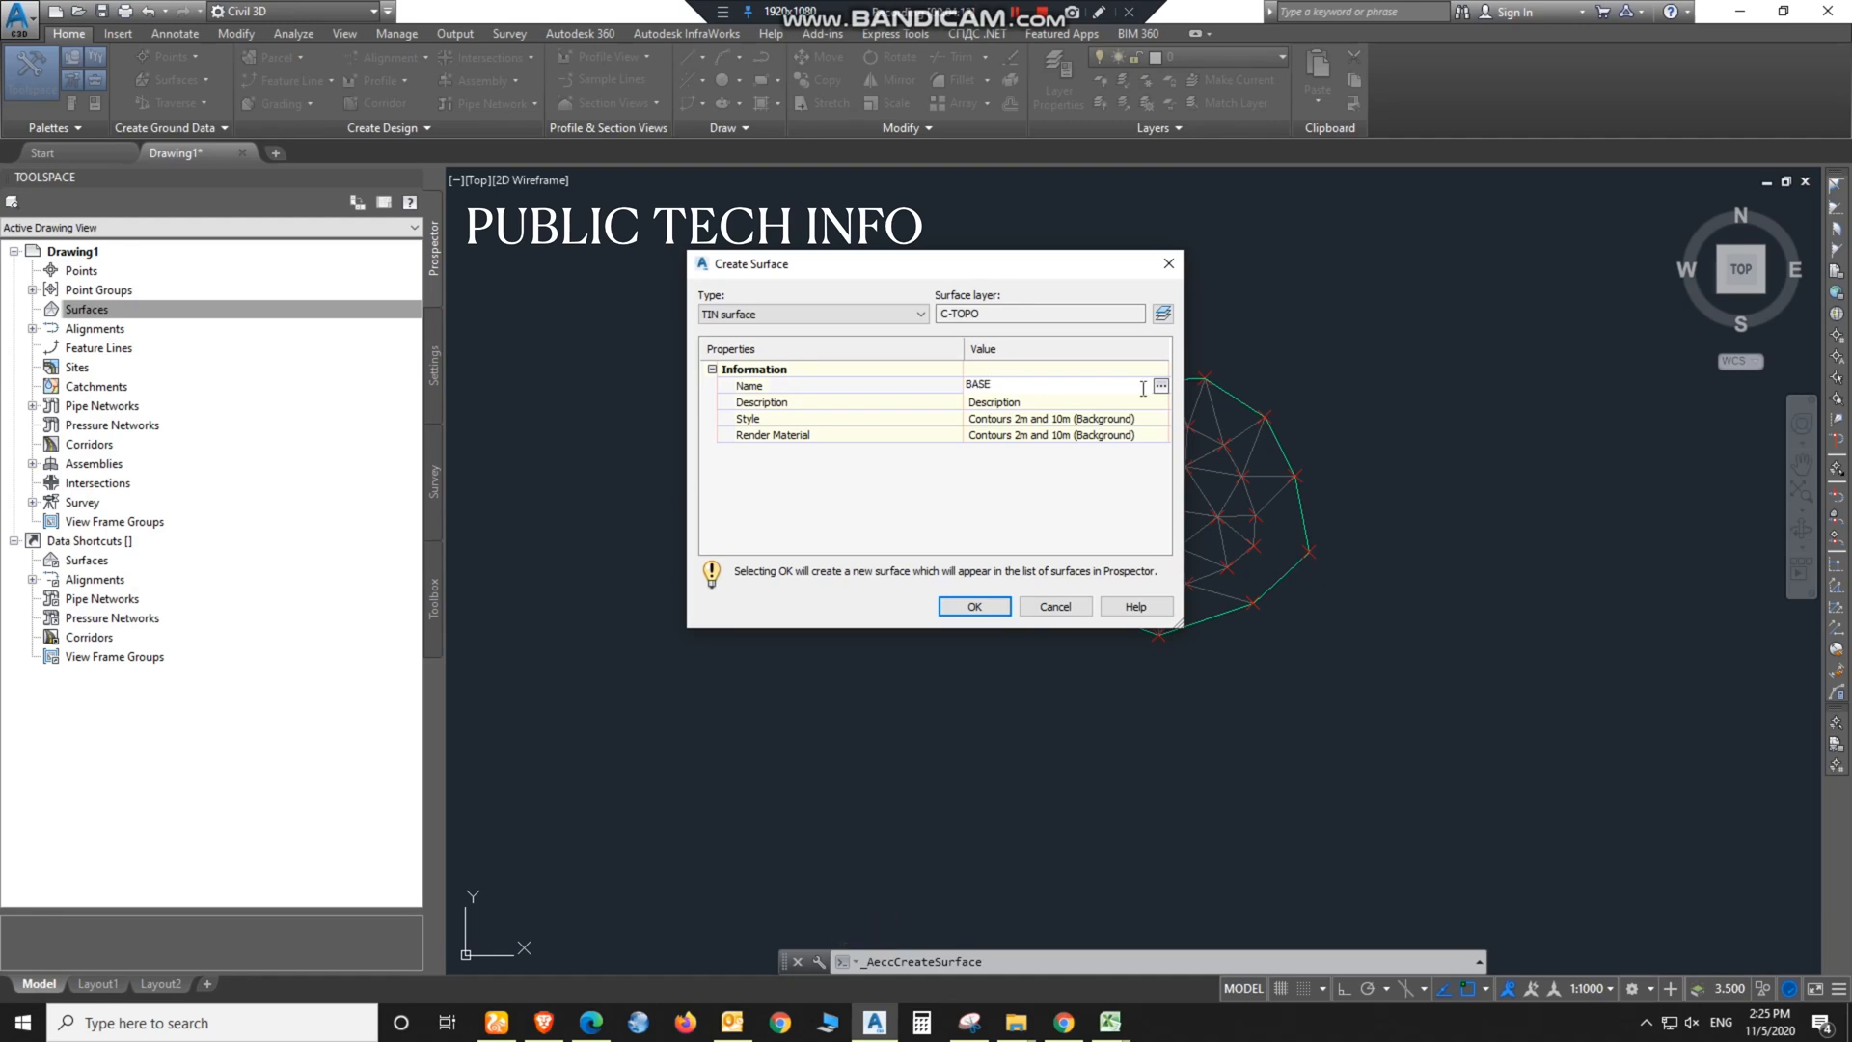
pyautogui.click(974, 607)
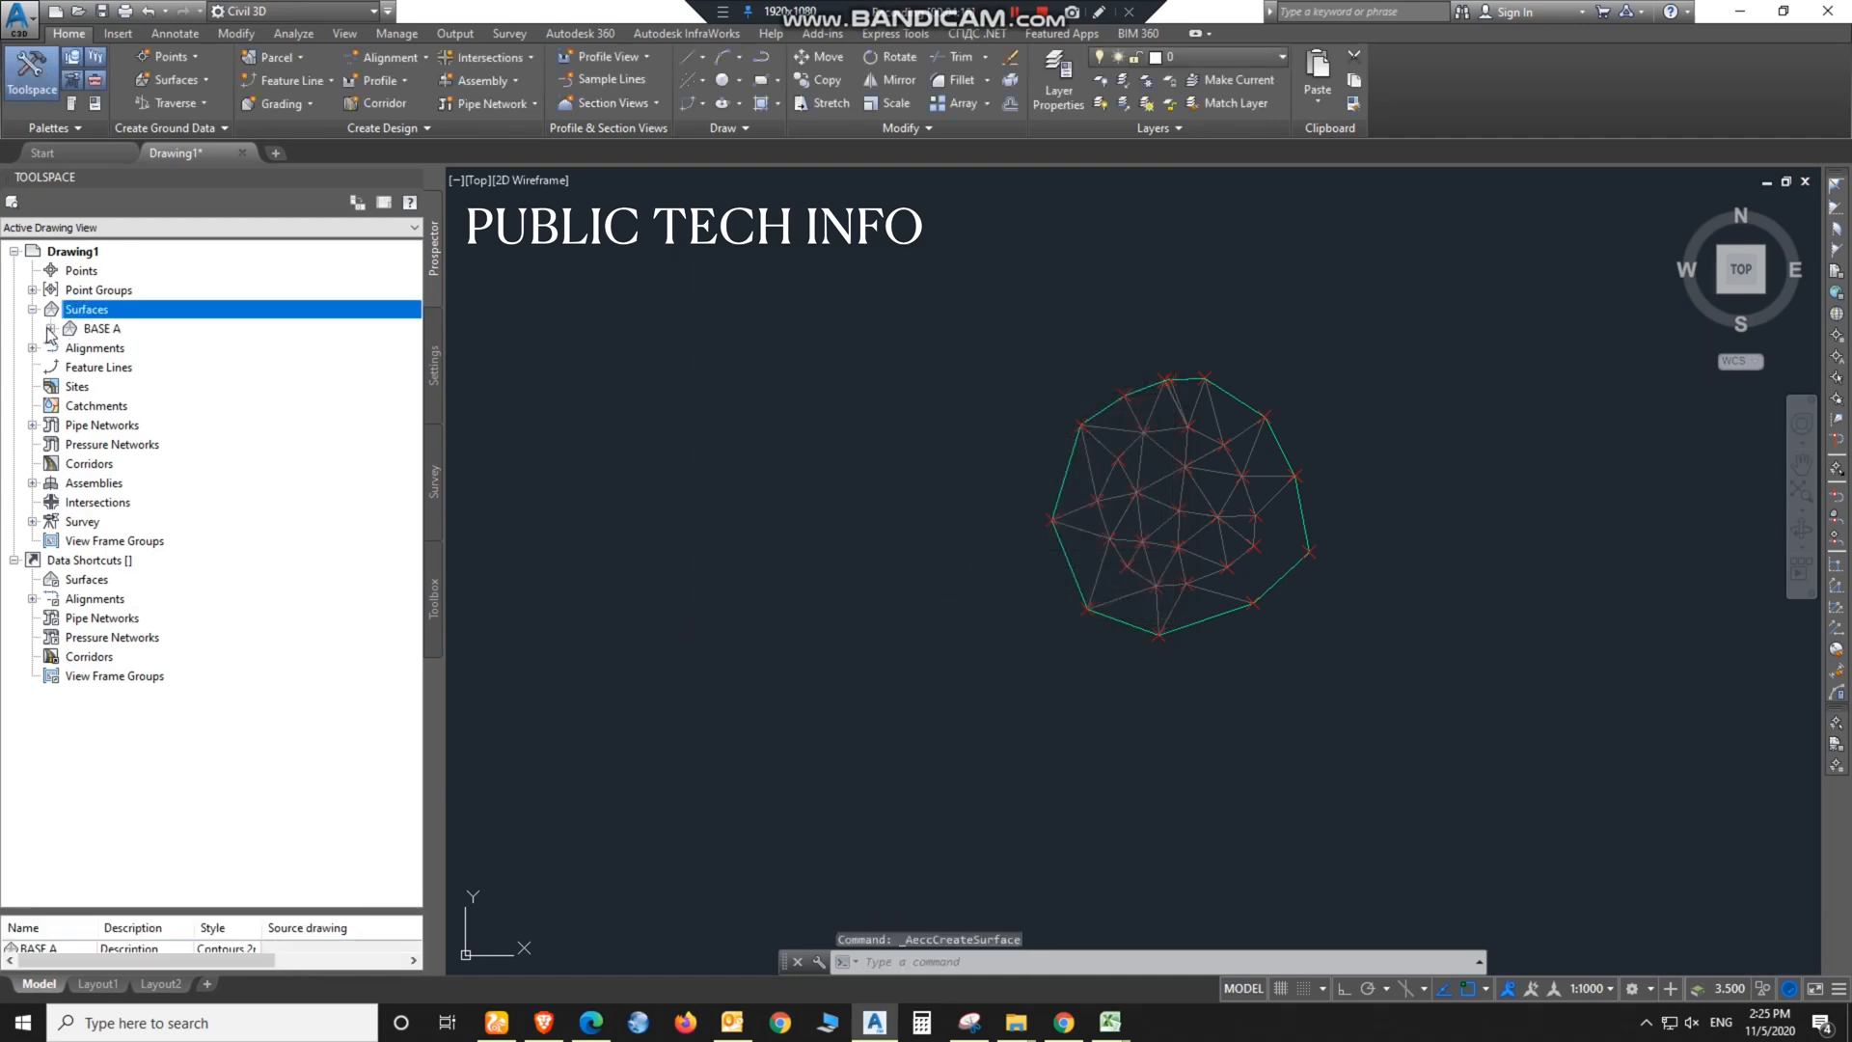
pyautogui.click(50, 329)
pyautogui.click(68, 387)
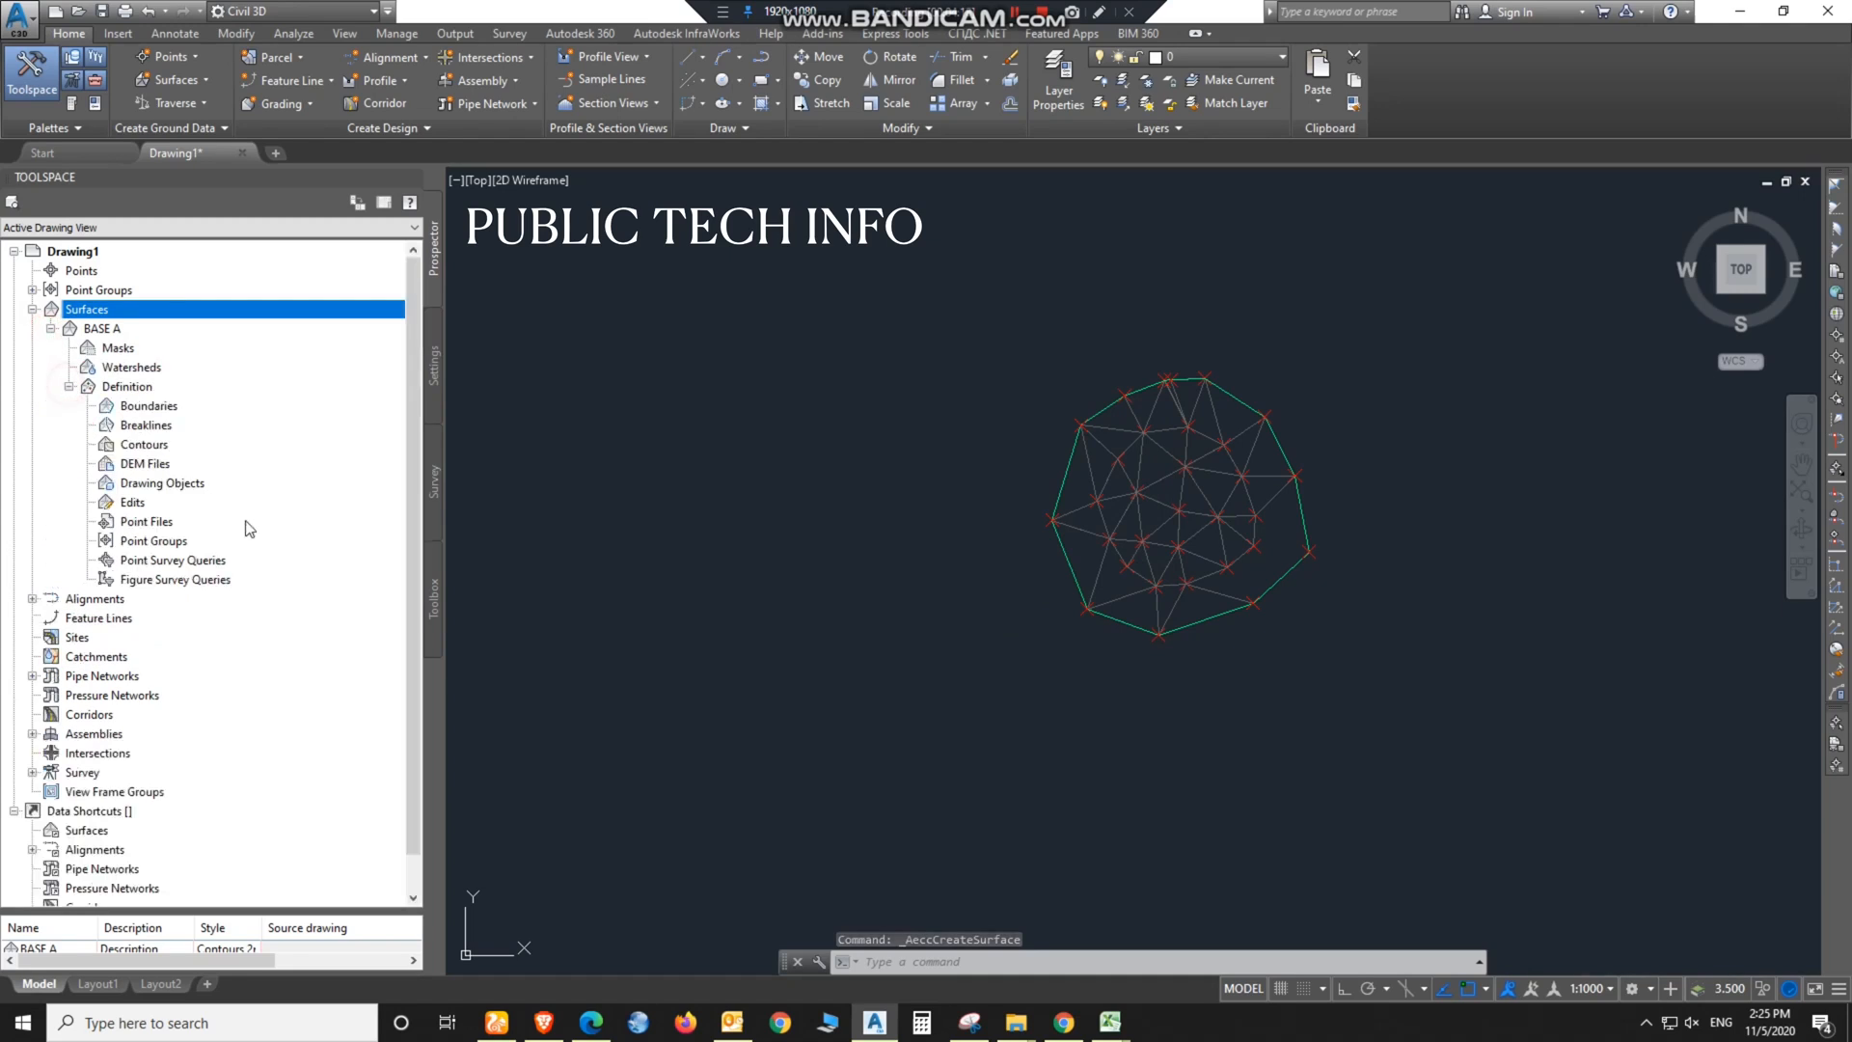
# Step: Add the green boundary polyline to the BASE A surface definition as contour data with the default weeding and supplementing factors
pyautogui.click(143, 445)
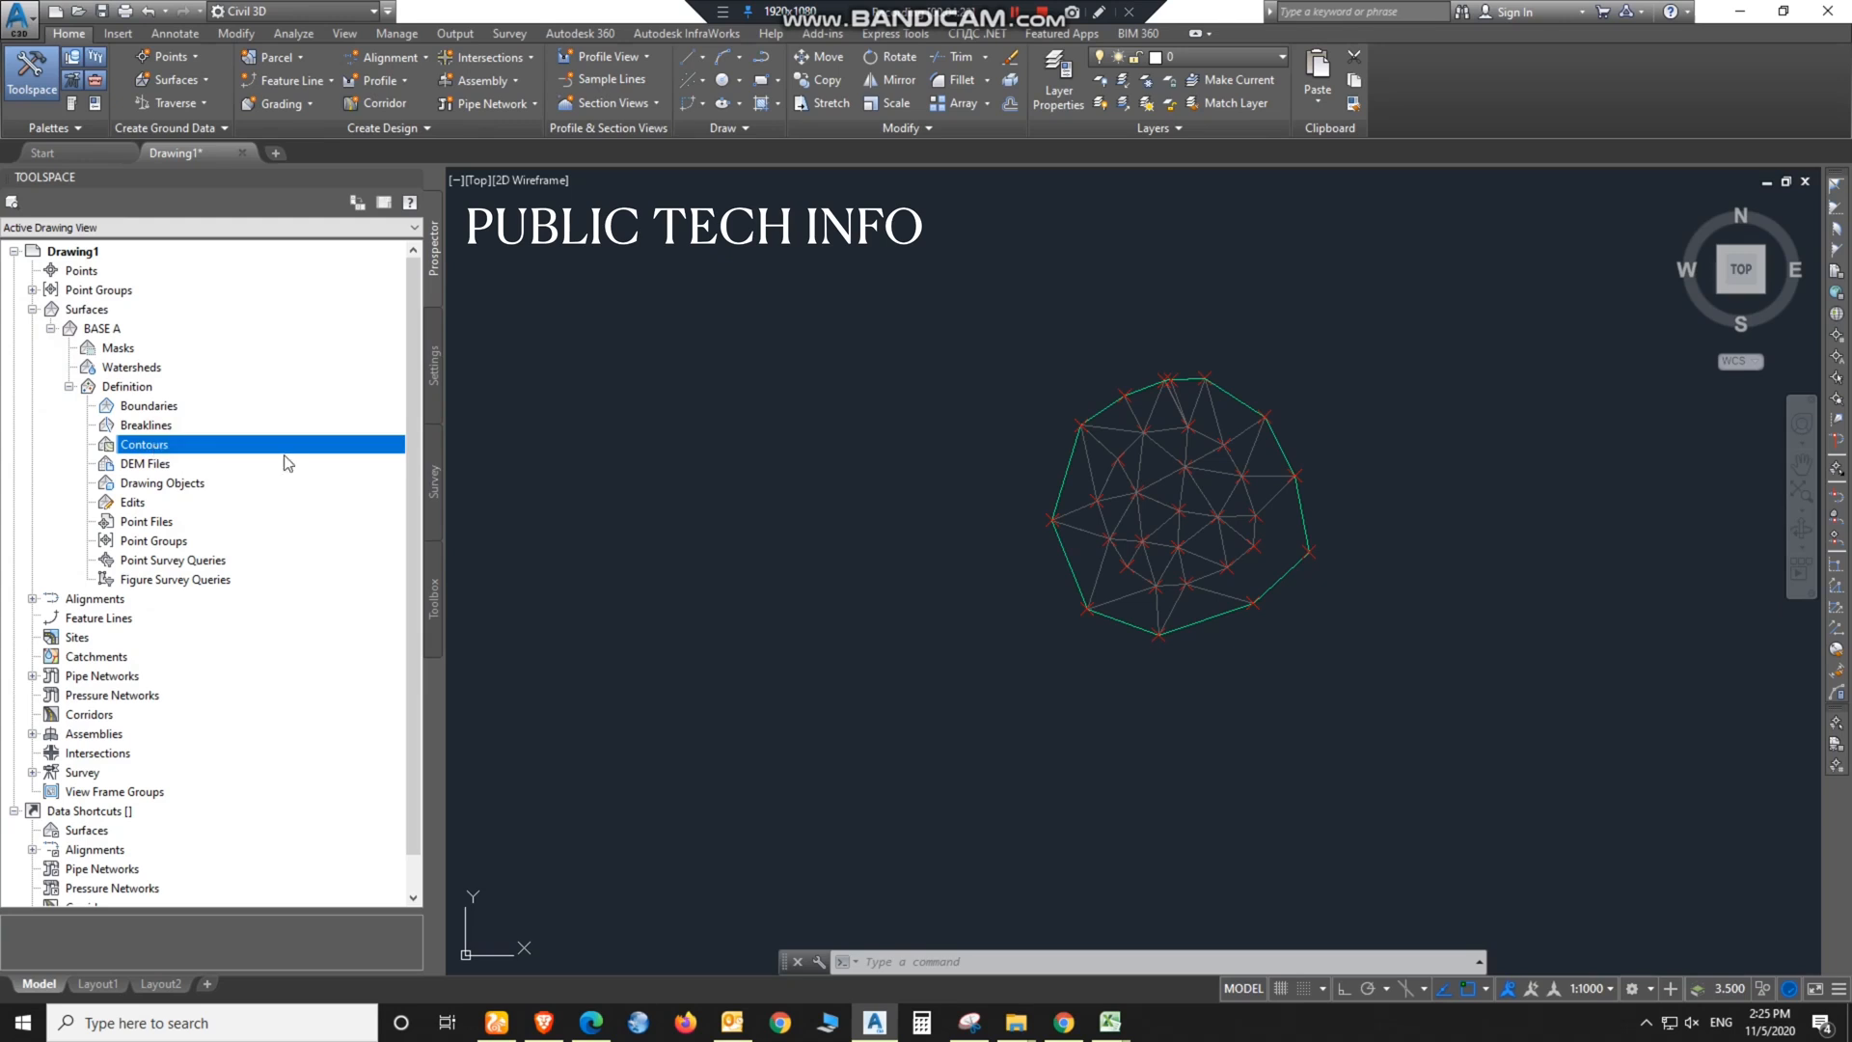
pyautogui.rightClick(166, 447)
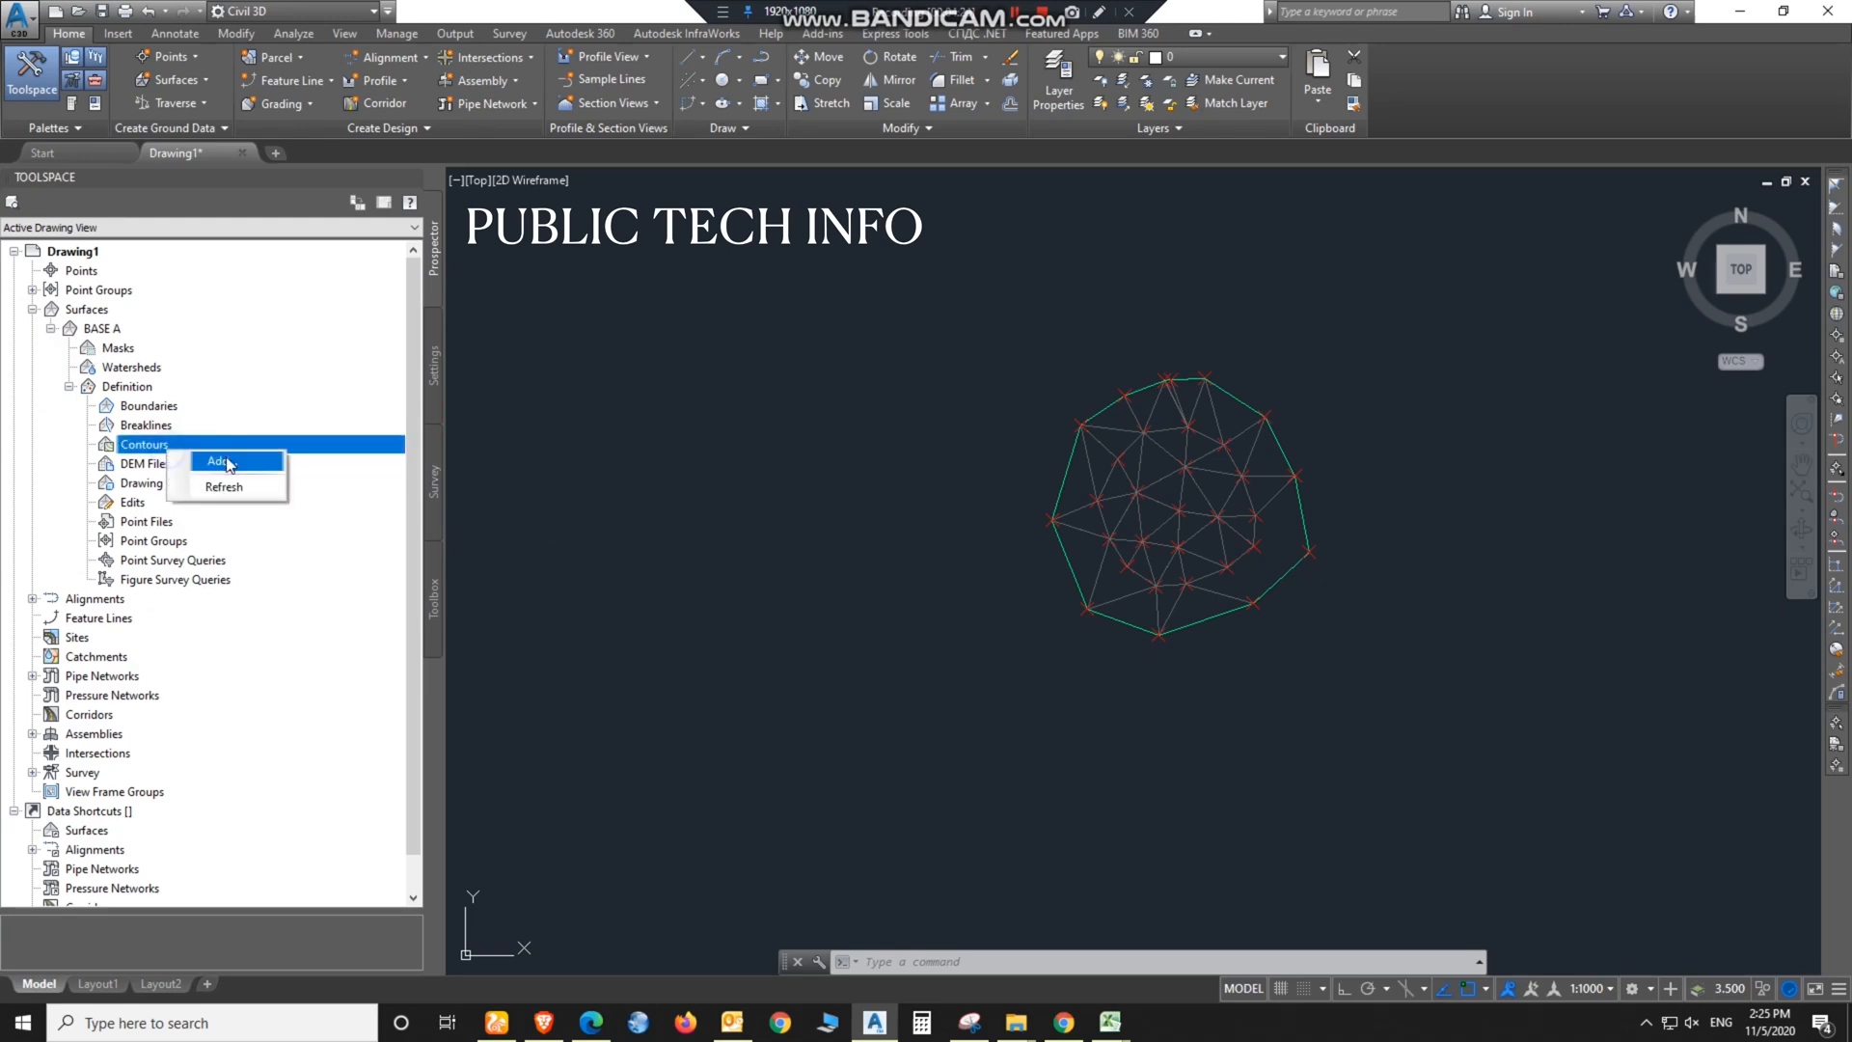
pyautogui.click(224, 462)
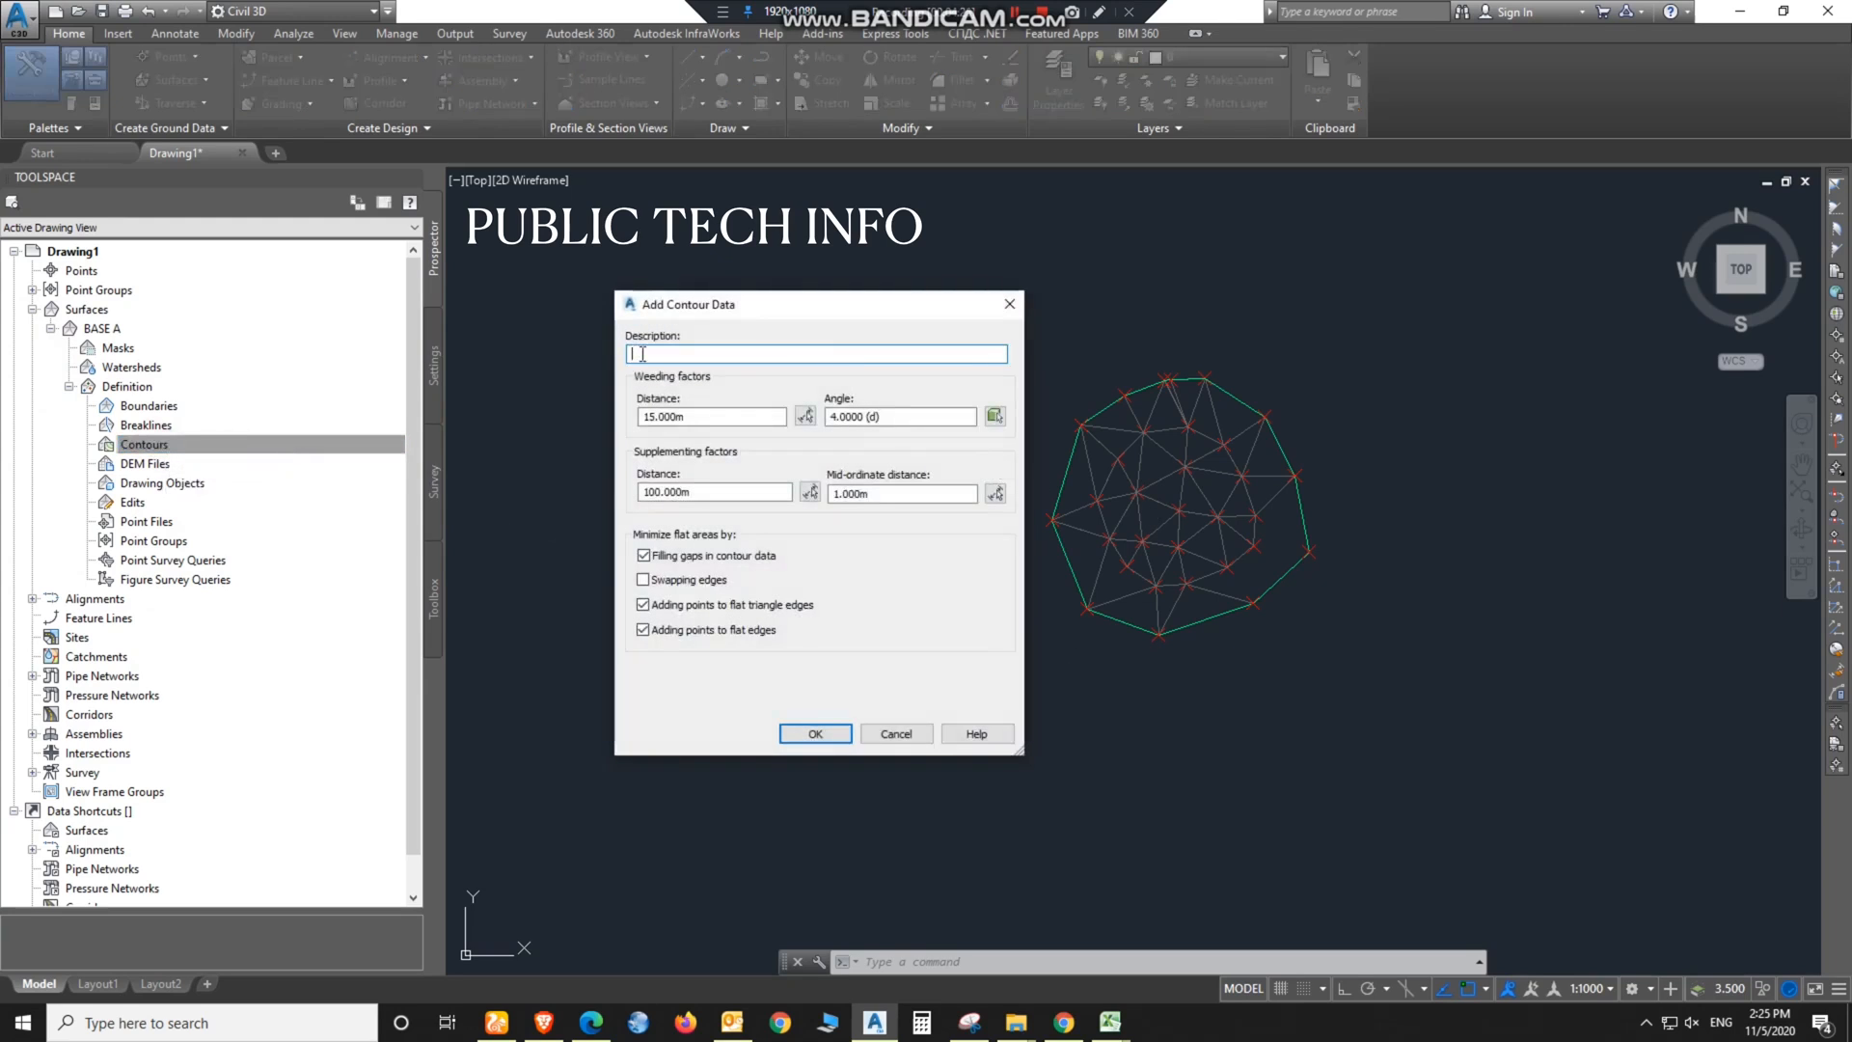
pyautogui.click(815, 733)
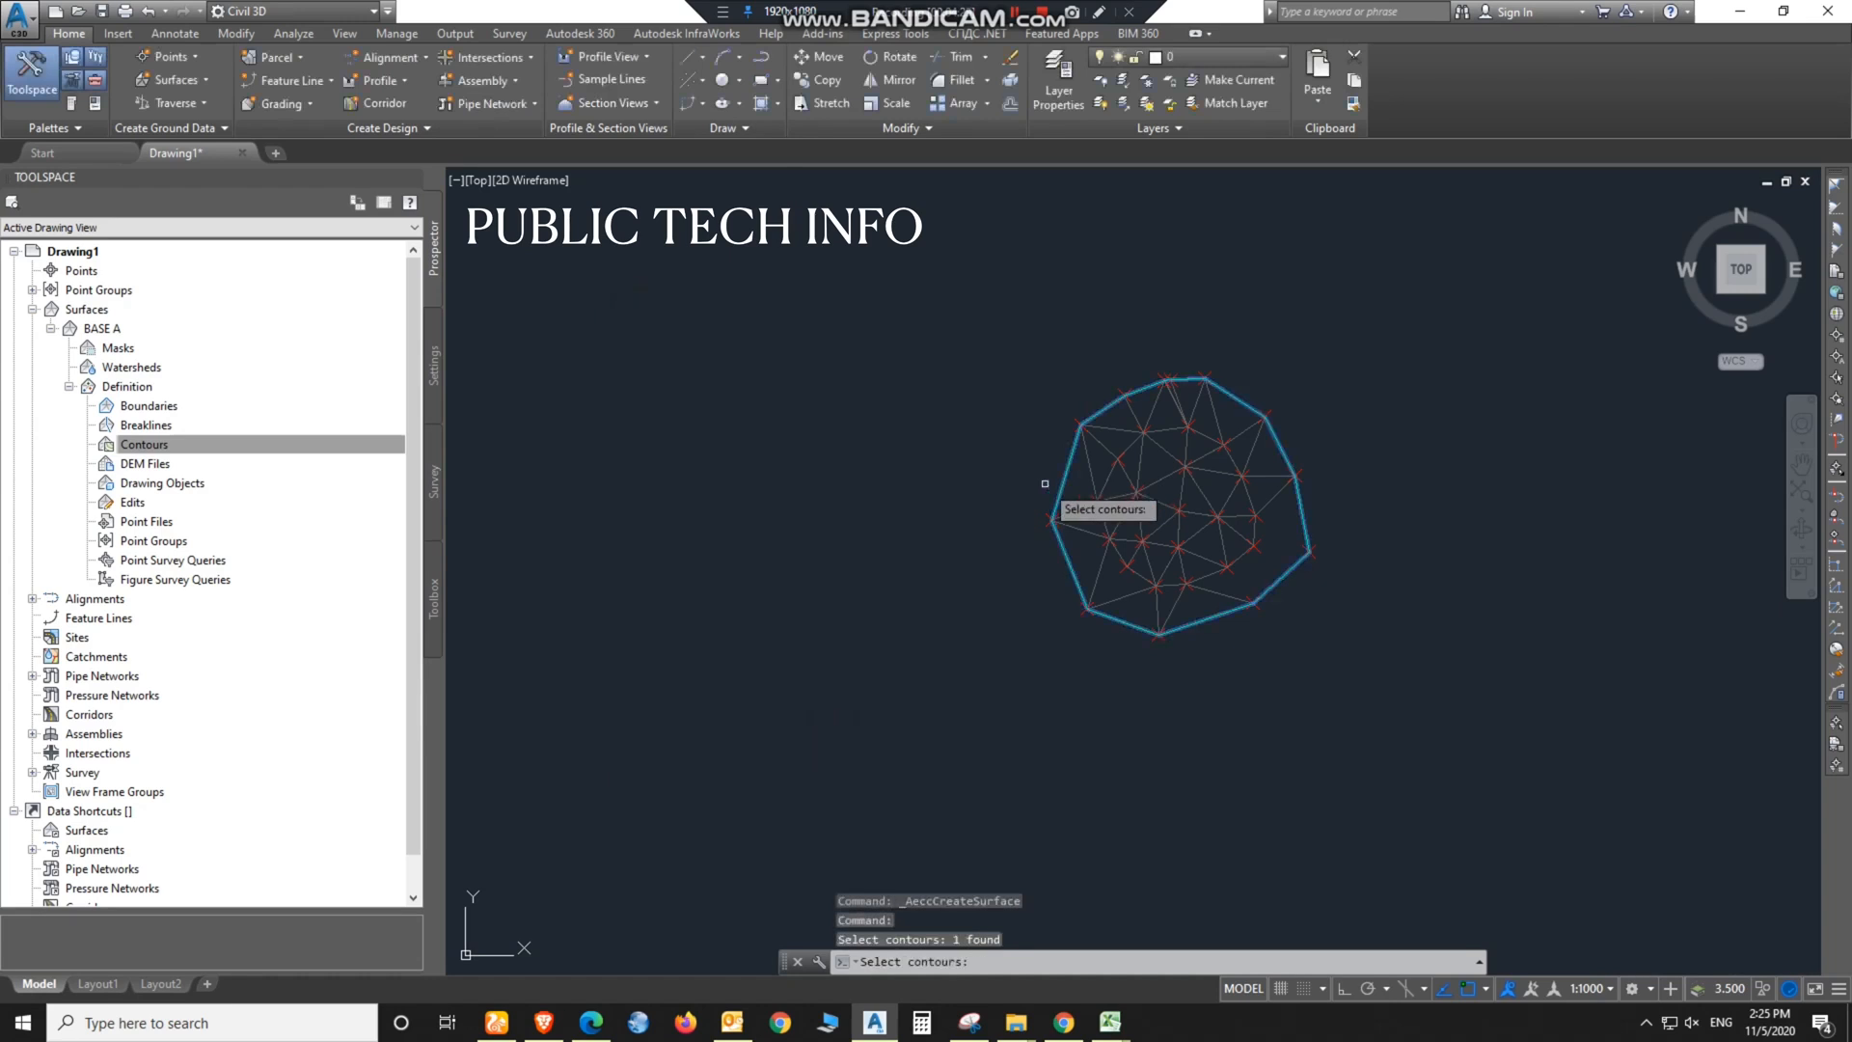
pyautogui.click(1053, 501)
pyautogui.press('Return')
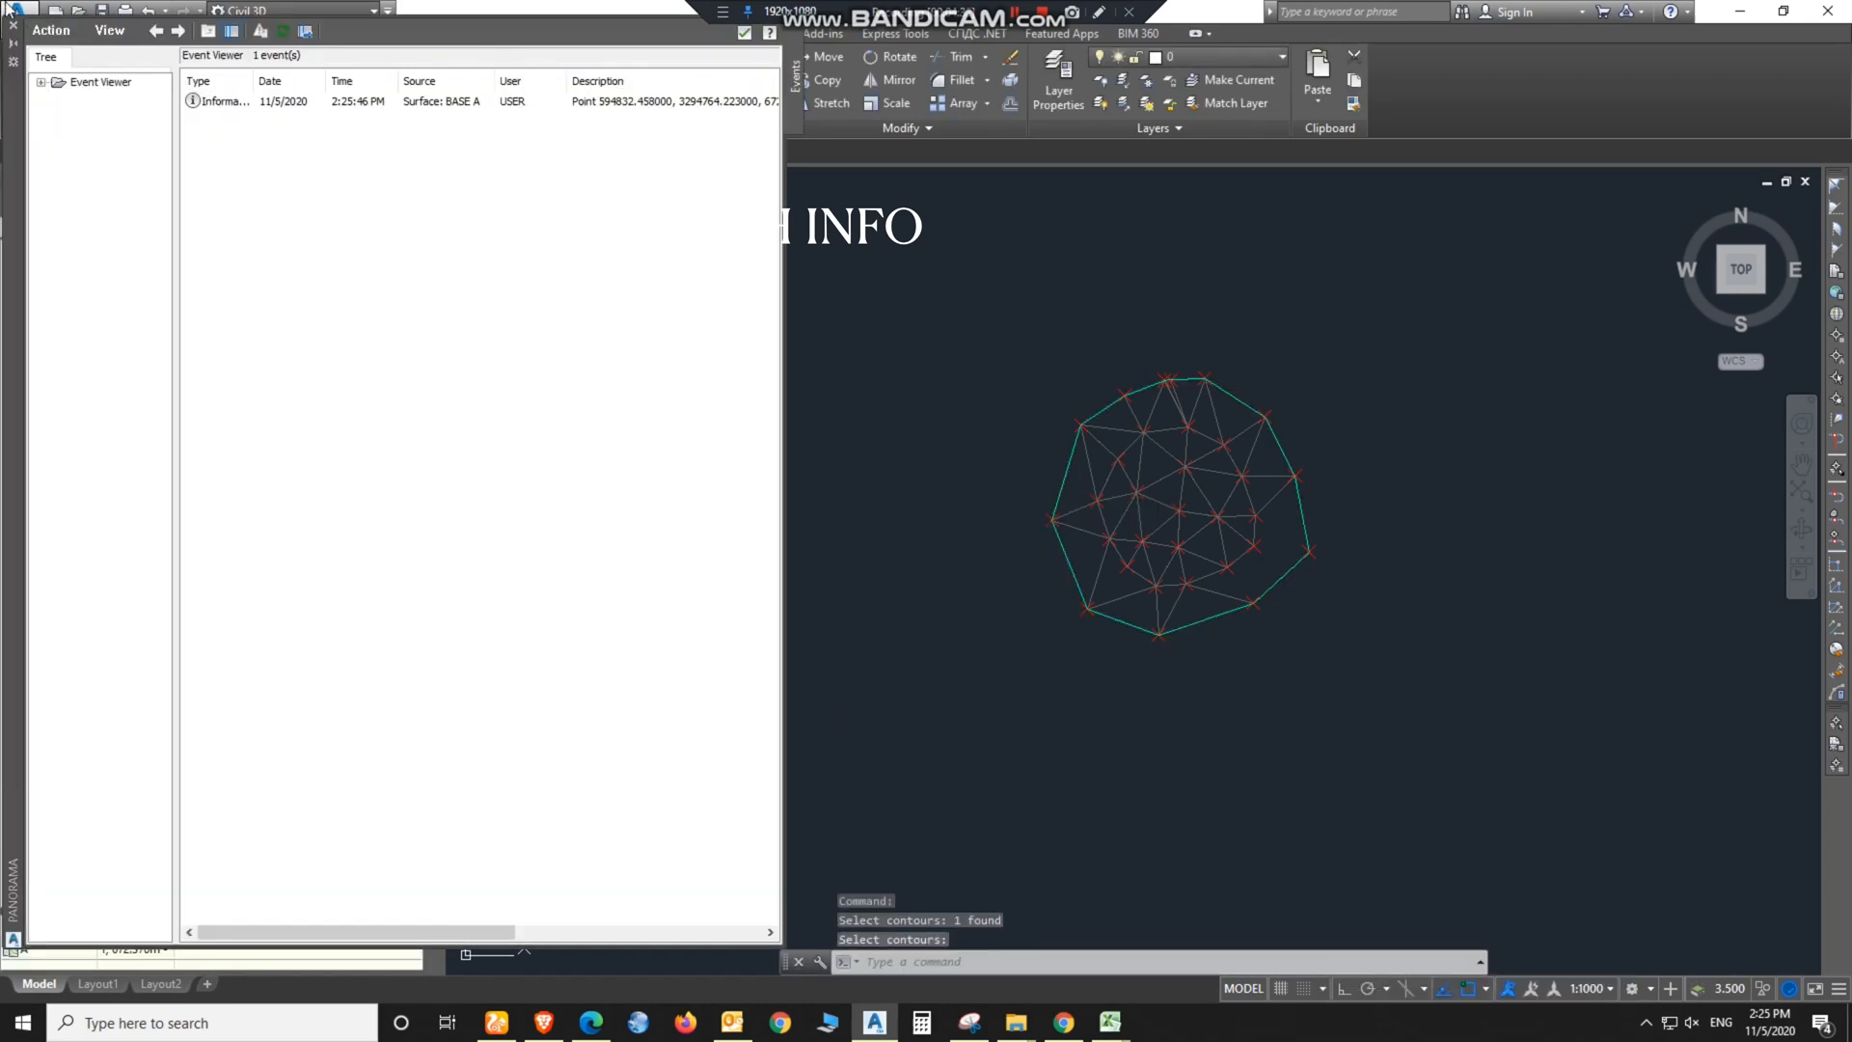
pyautogui.click(16, 28)
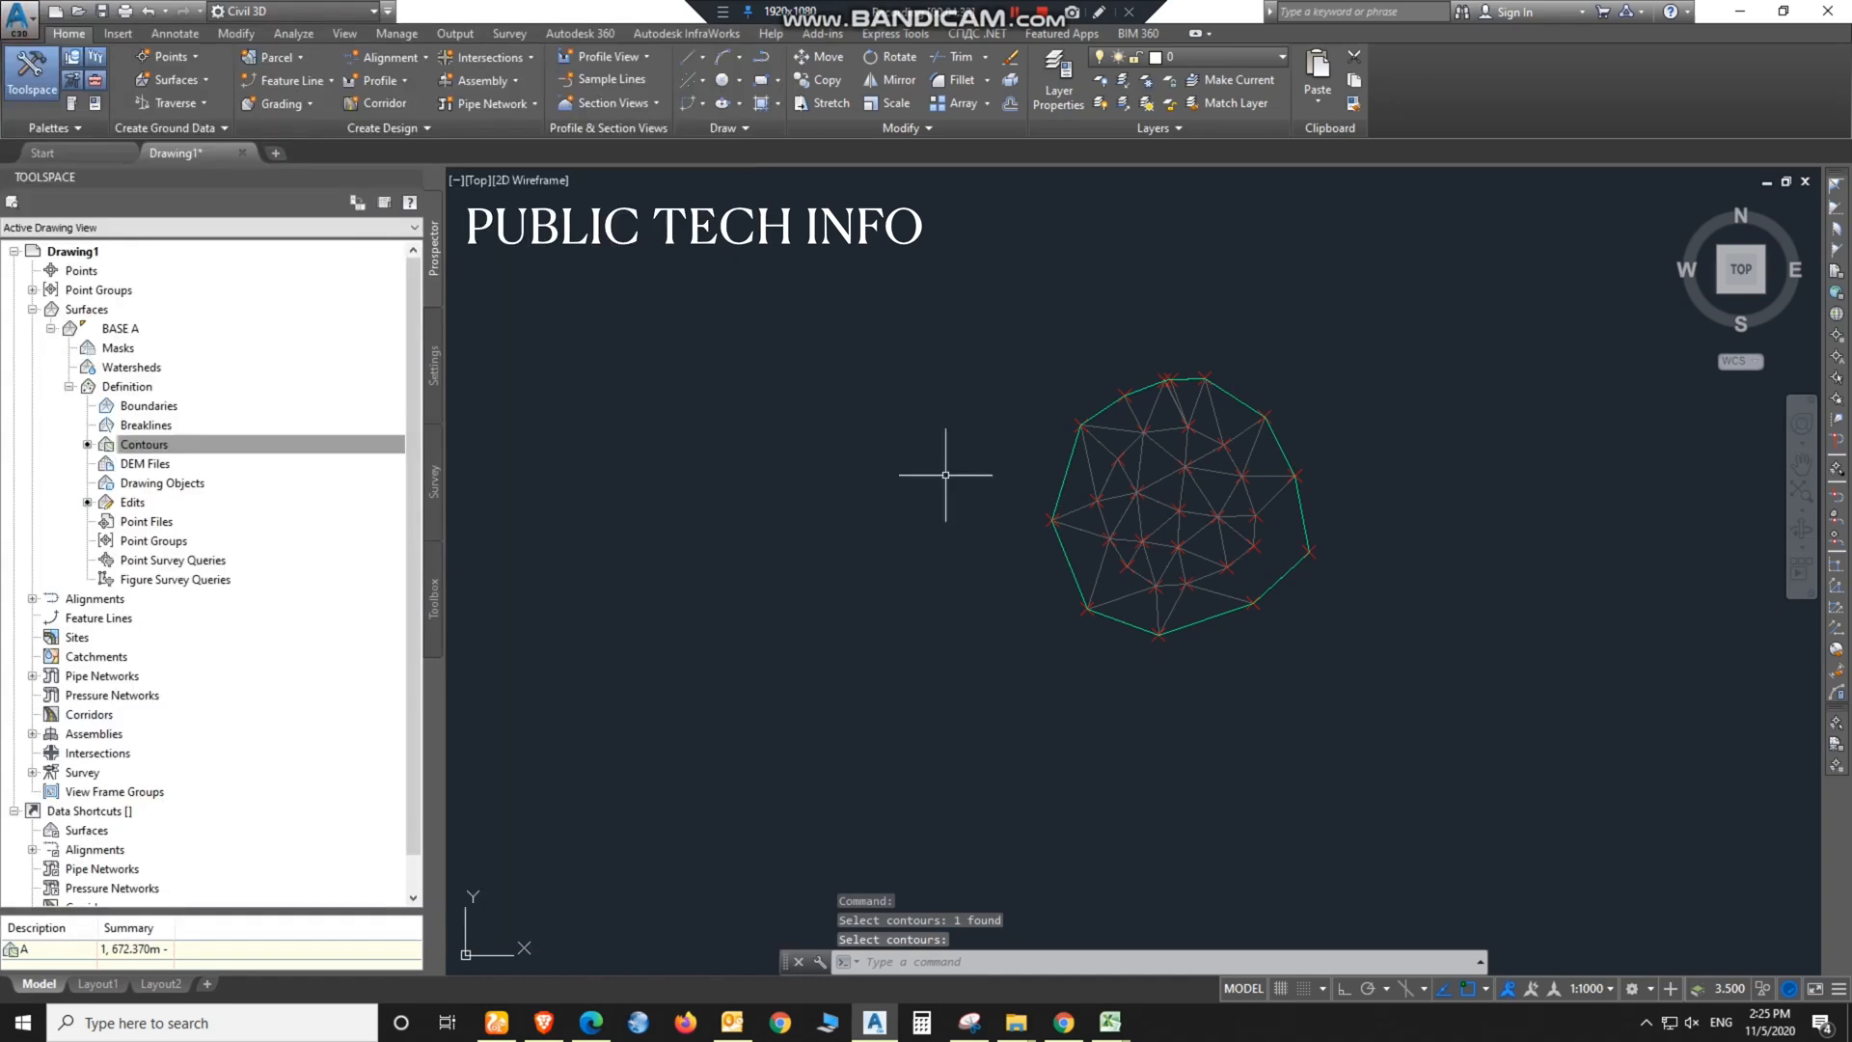
# Step: Set the BASE A surface's style to Contours and Triangles and check its triangulation in the drawing
pyautogui.click(1066, 487)
pyautogui.click(1666, 48)
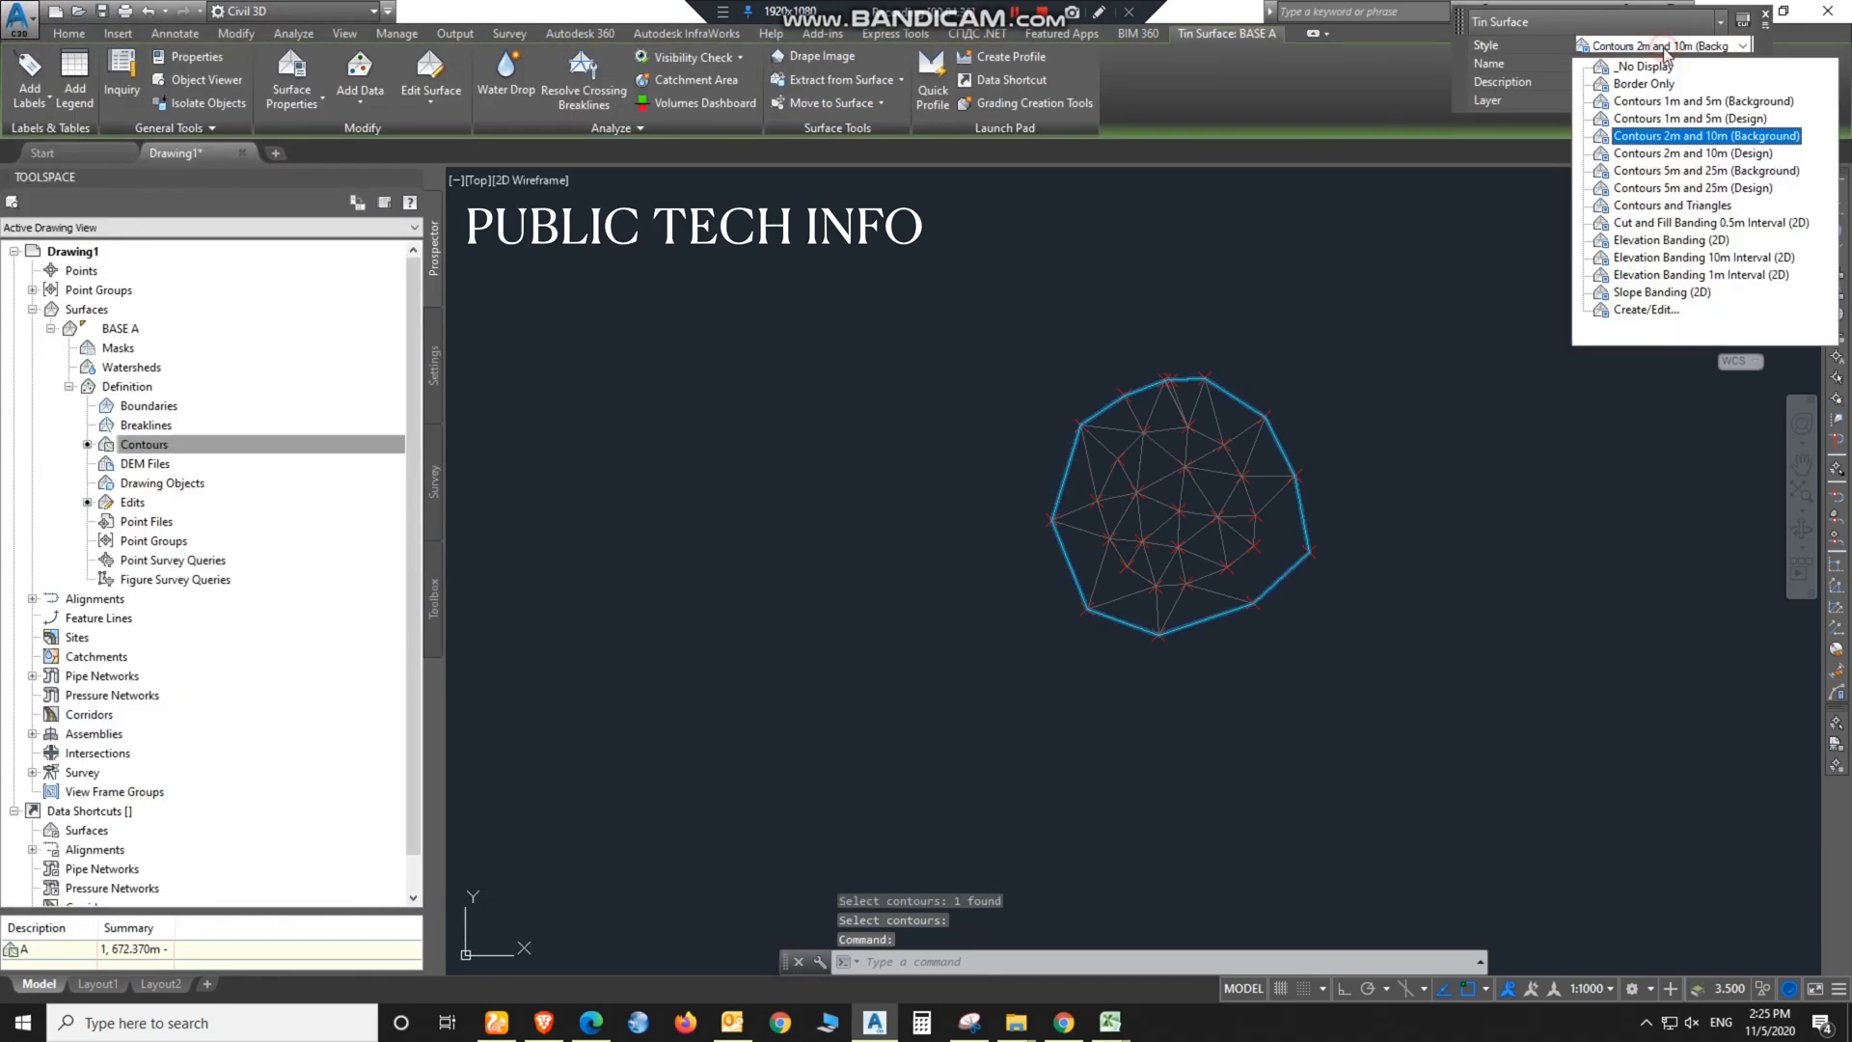
pyautogui.click(1670, 206)
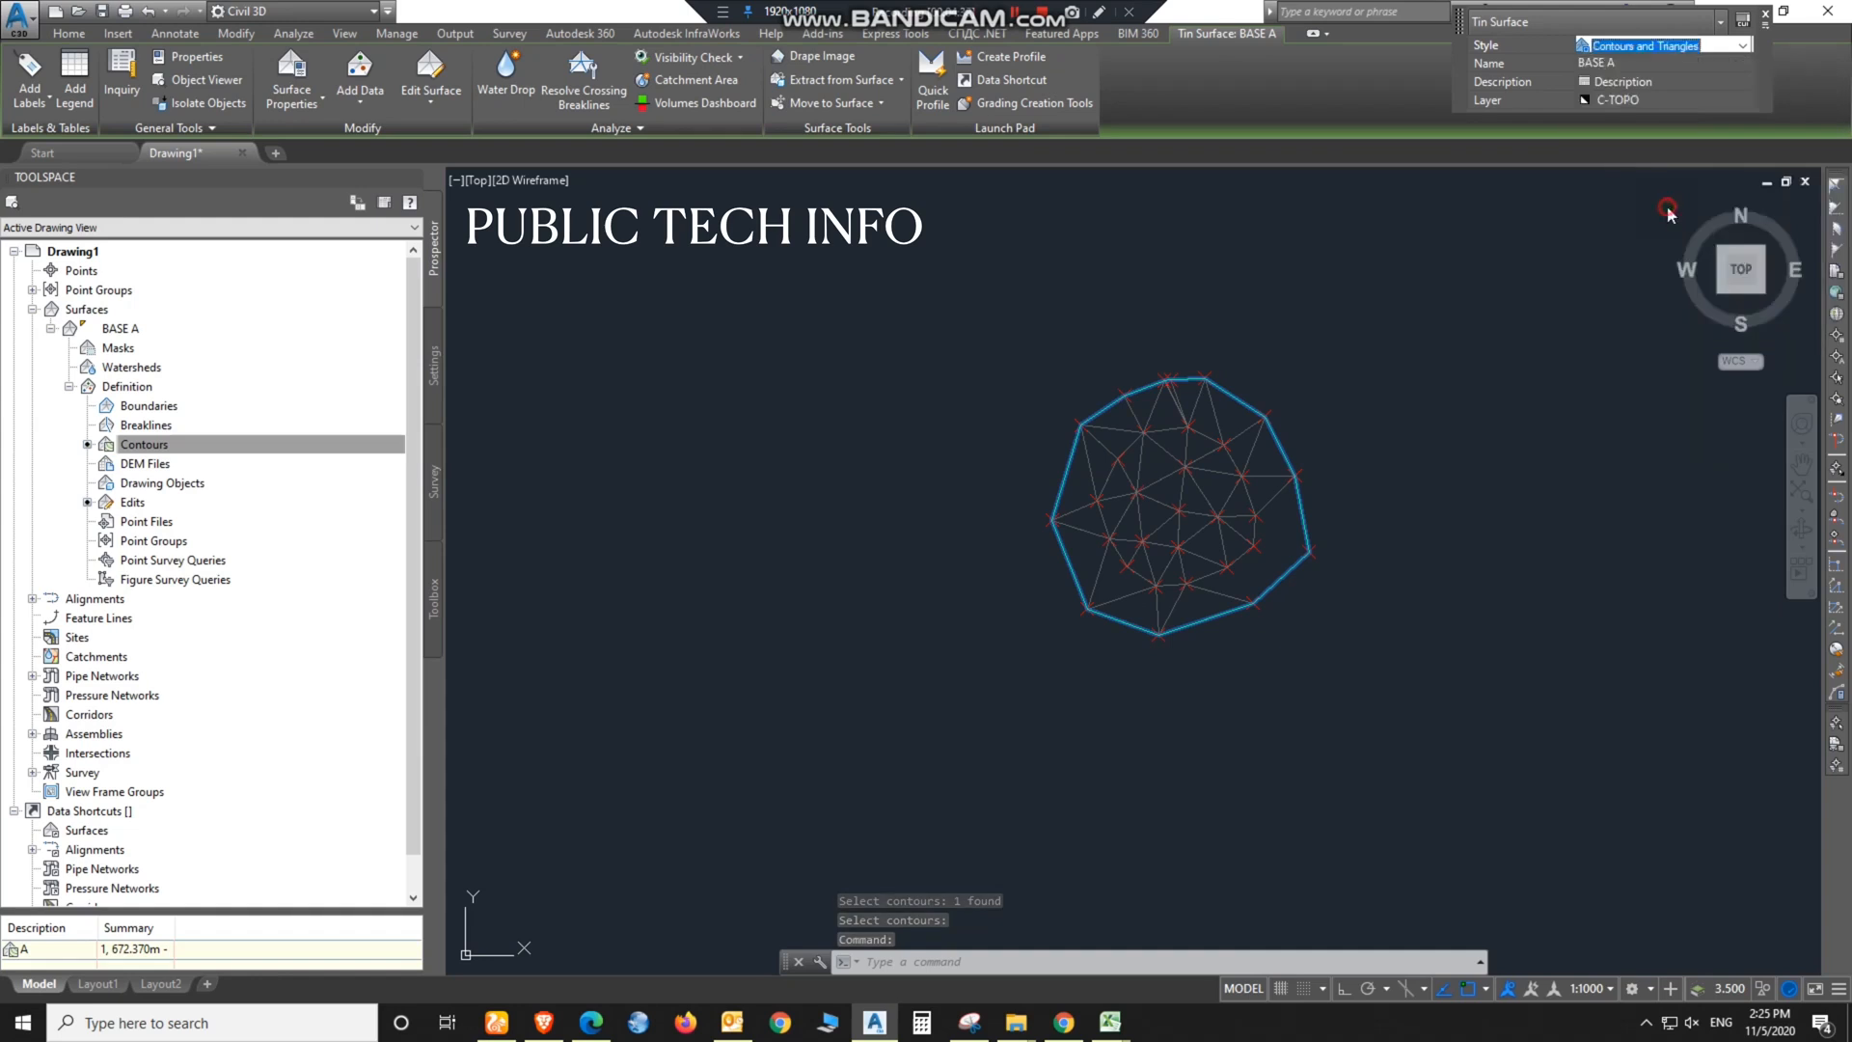
pyautogui.press('Escape')
pyautogui.click(1306, 532)
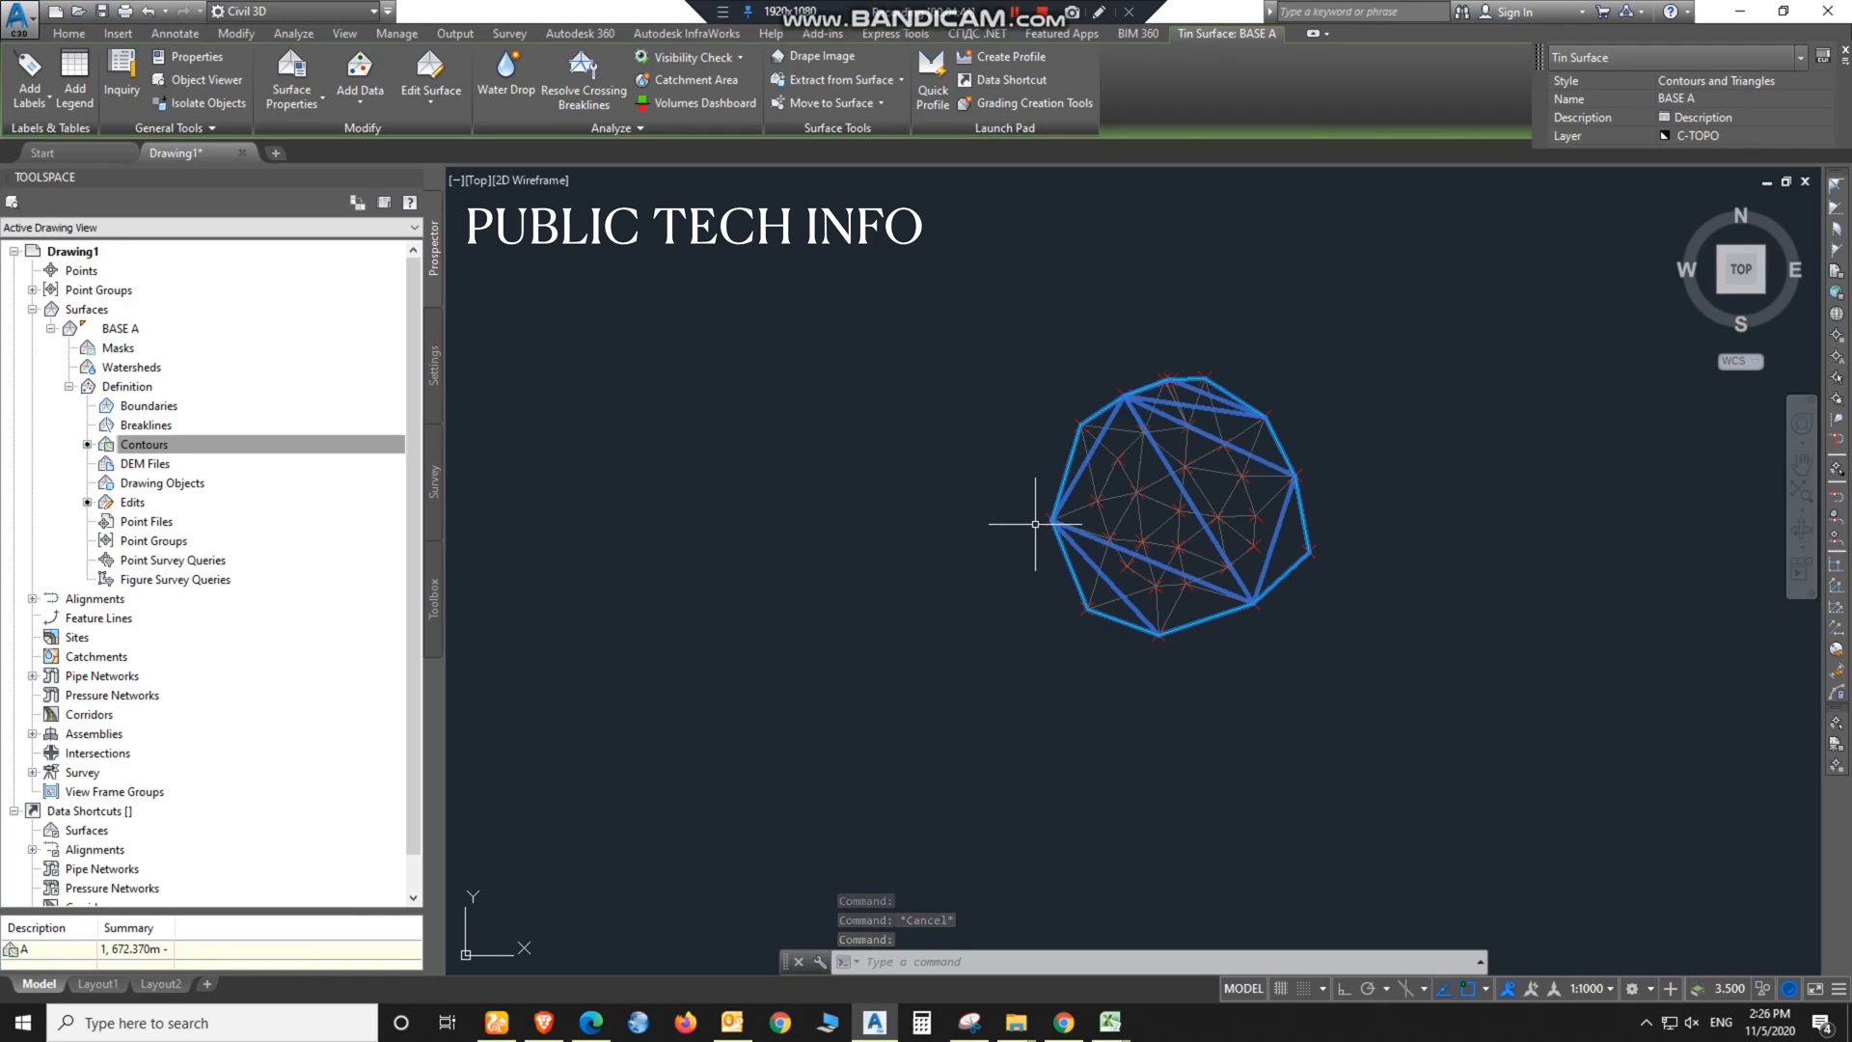
pyautogui.press('Escape')
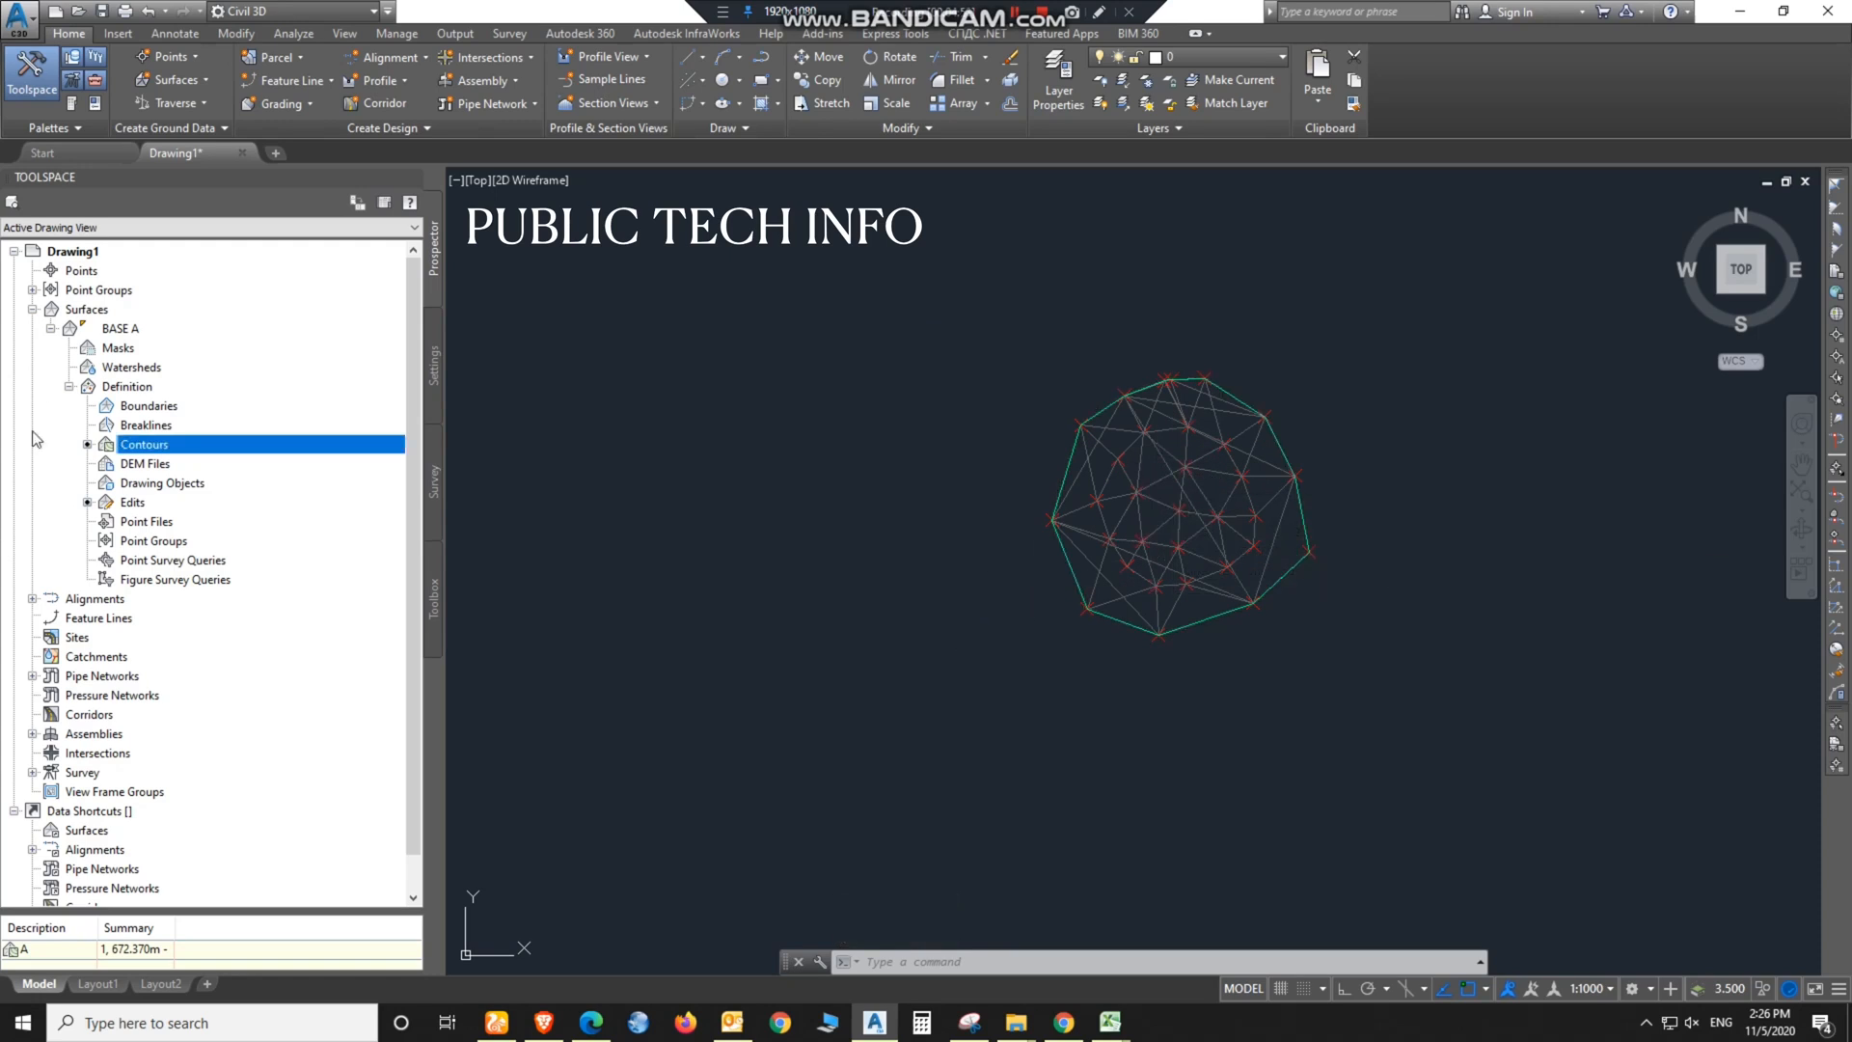
# Step: Create a TIN surface named TOP A on layer C-TOPO and expand its definition in the Toolspace
pyautogui.click(33, 310)
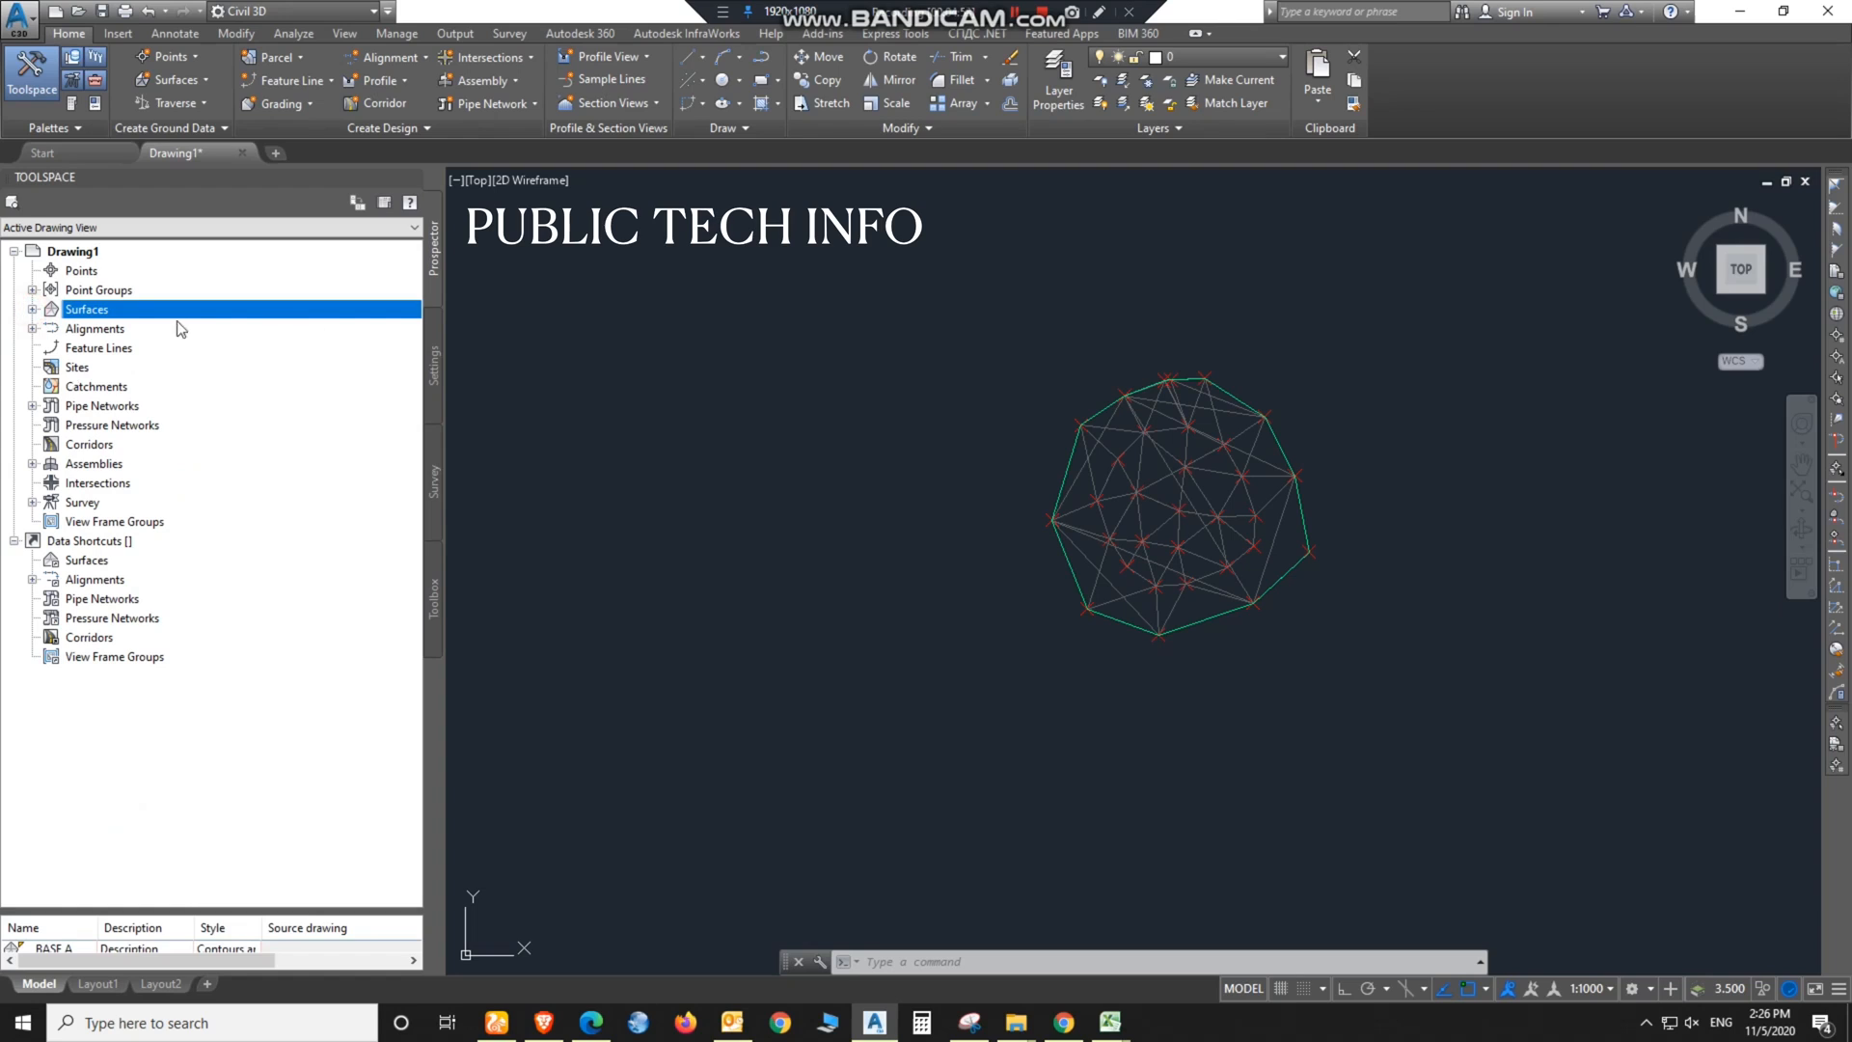
pyautogui.click(204, 82)
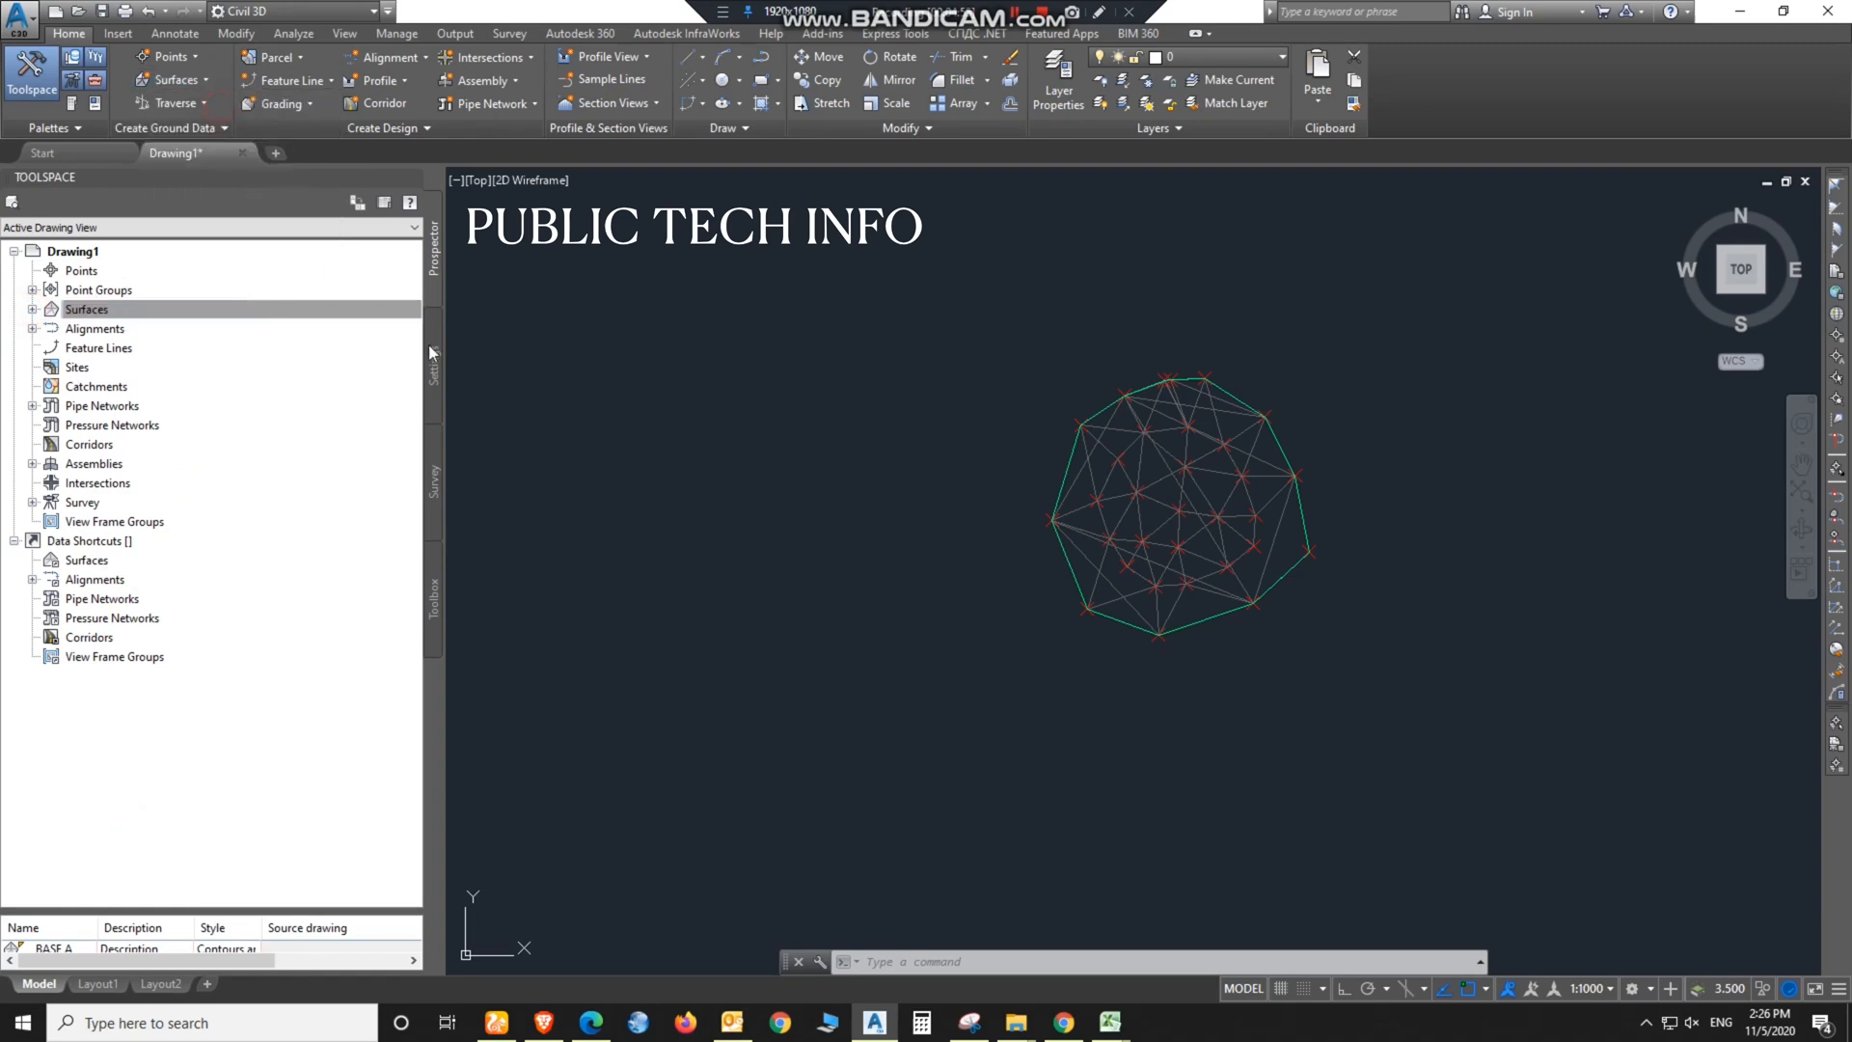
pyautogui.click(1060, 387)
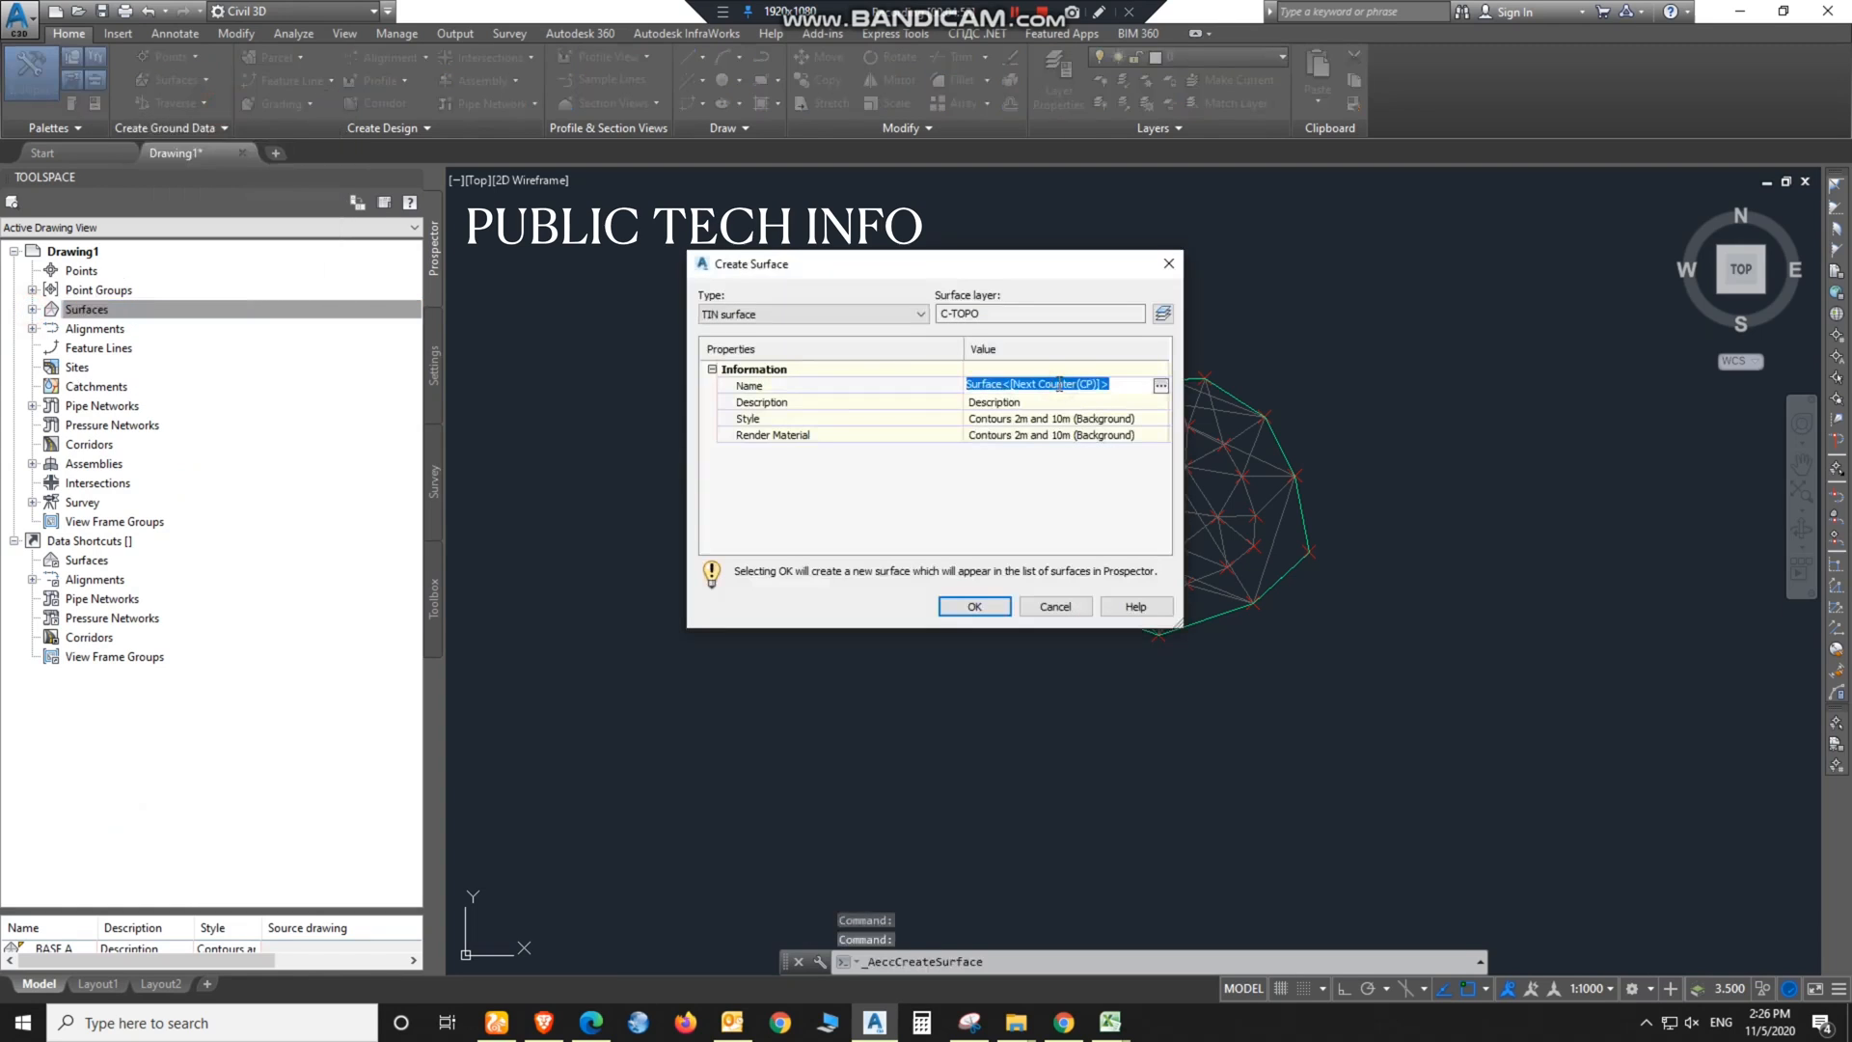
pyautogui.write('TOP A')
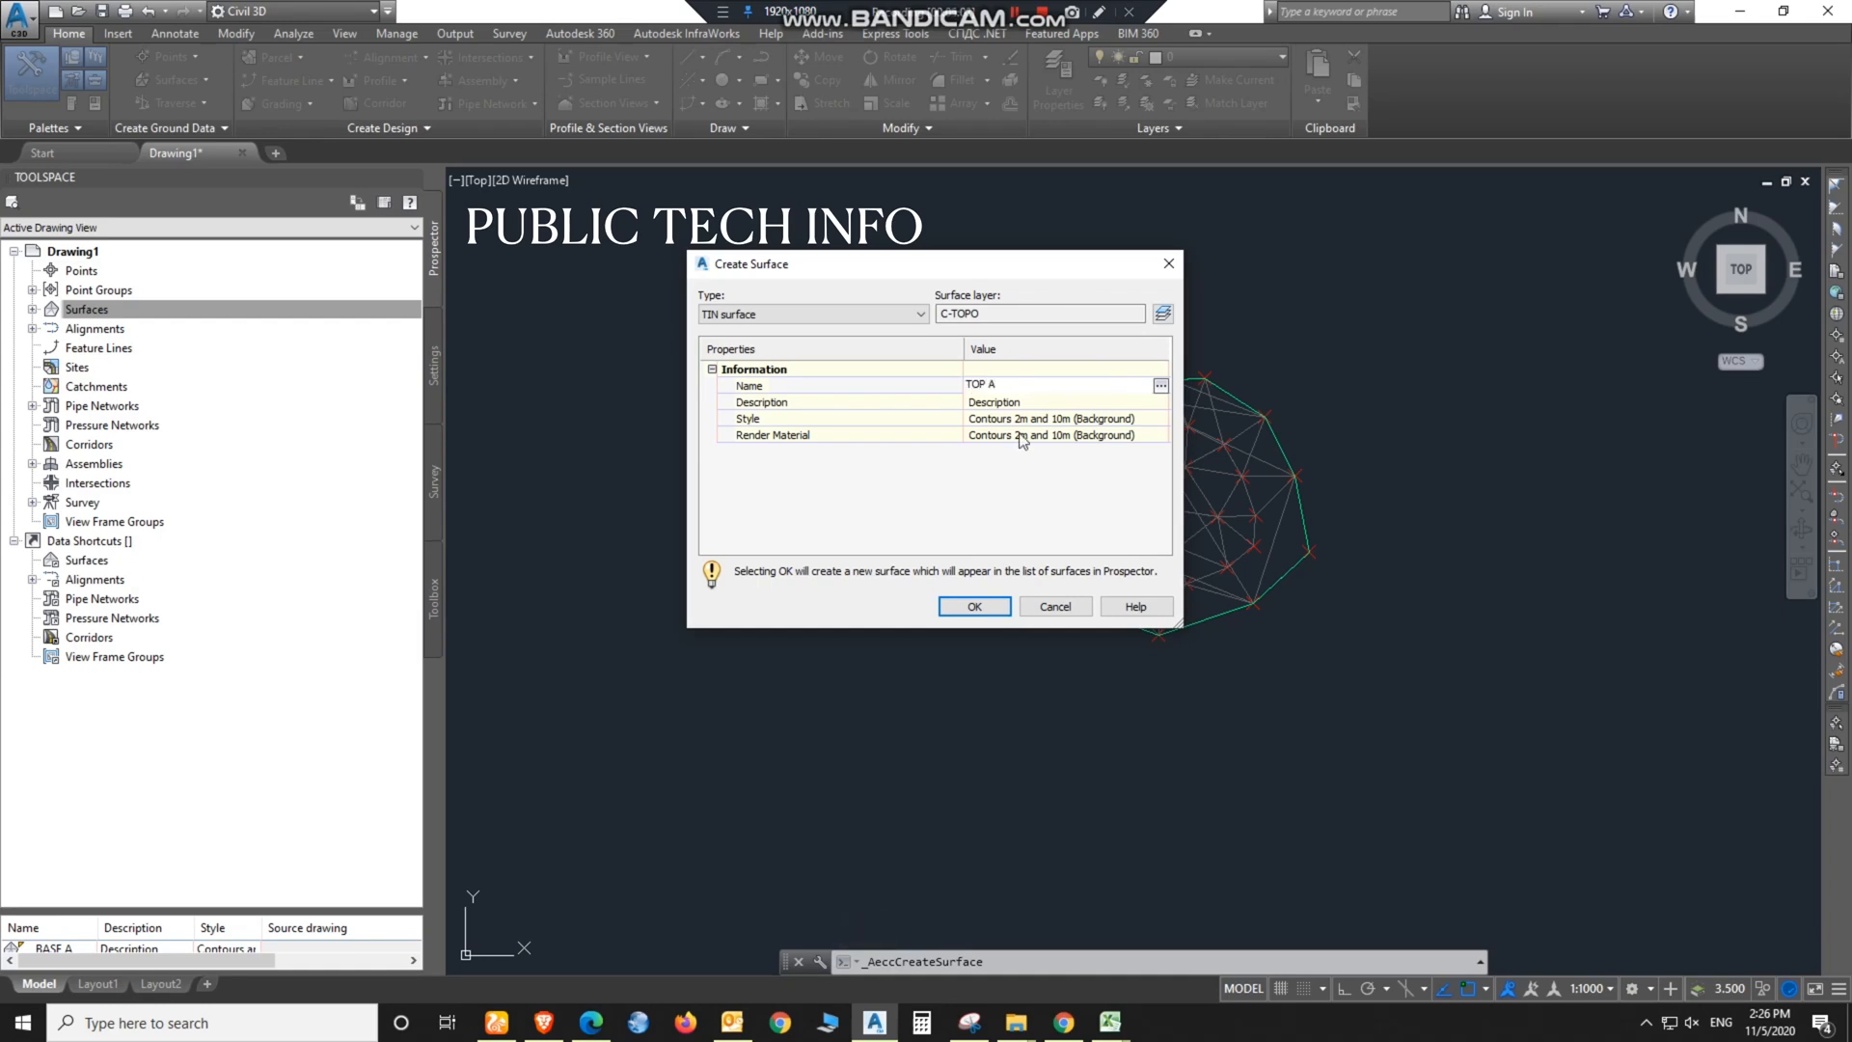
pyautogui.click(977, 608)
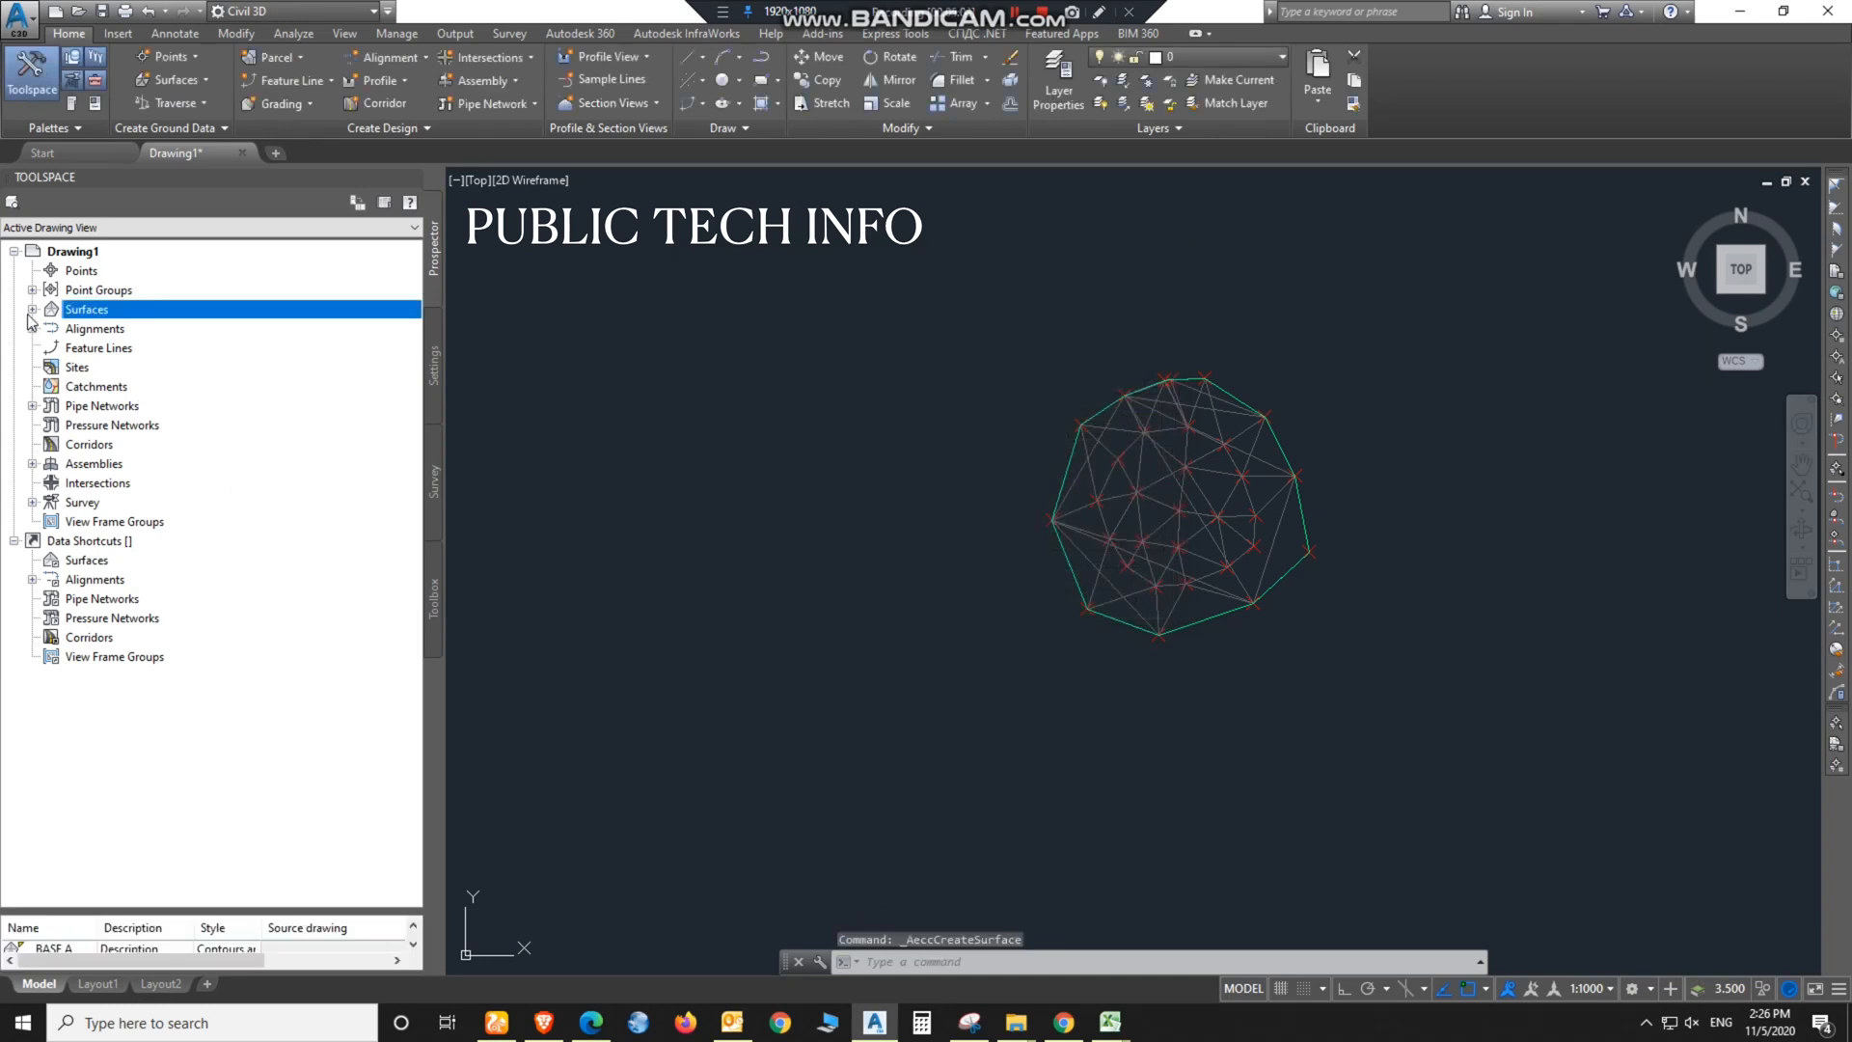
pyautogui.click(32, 310)
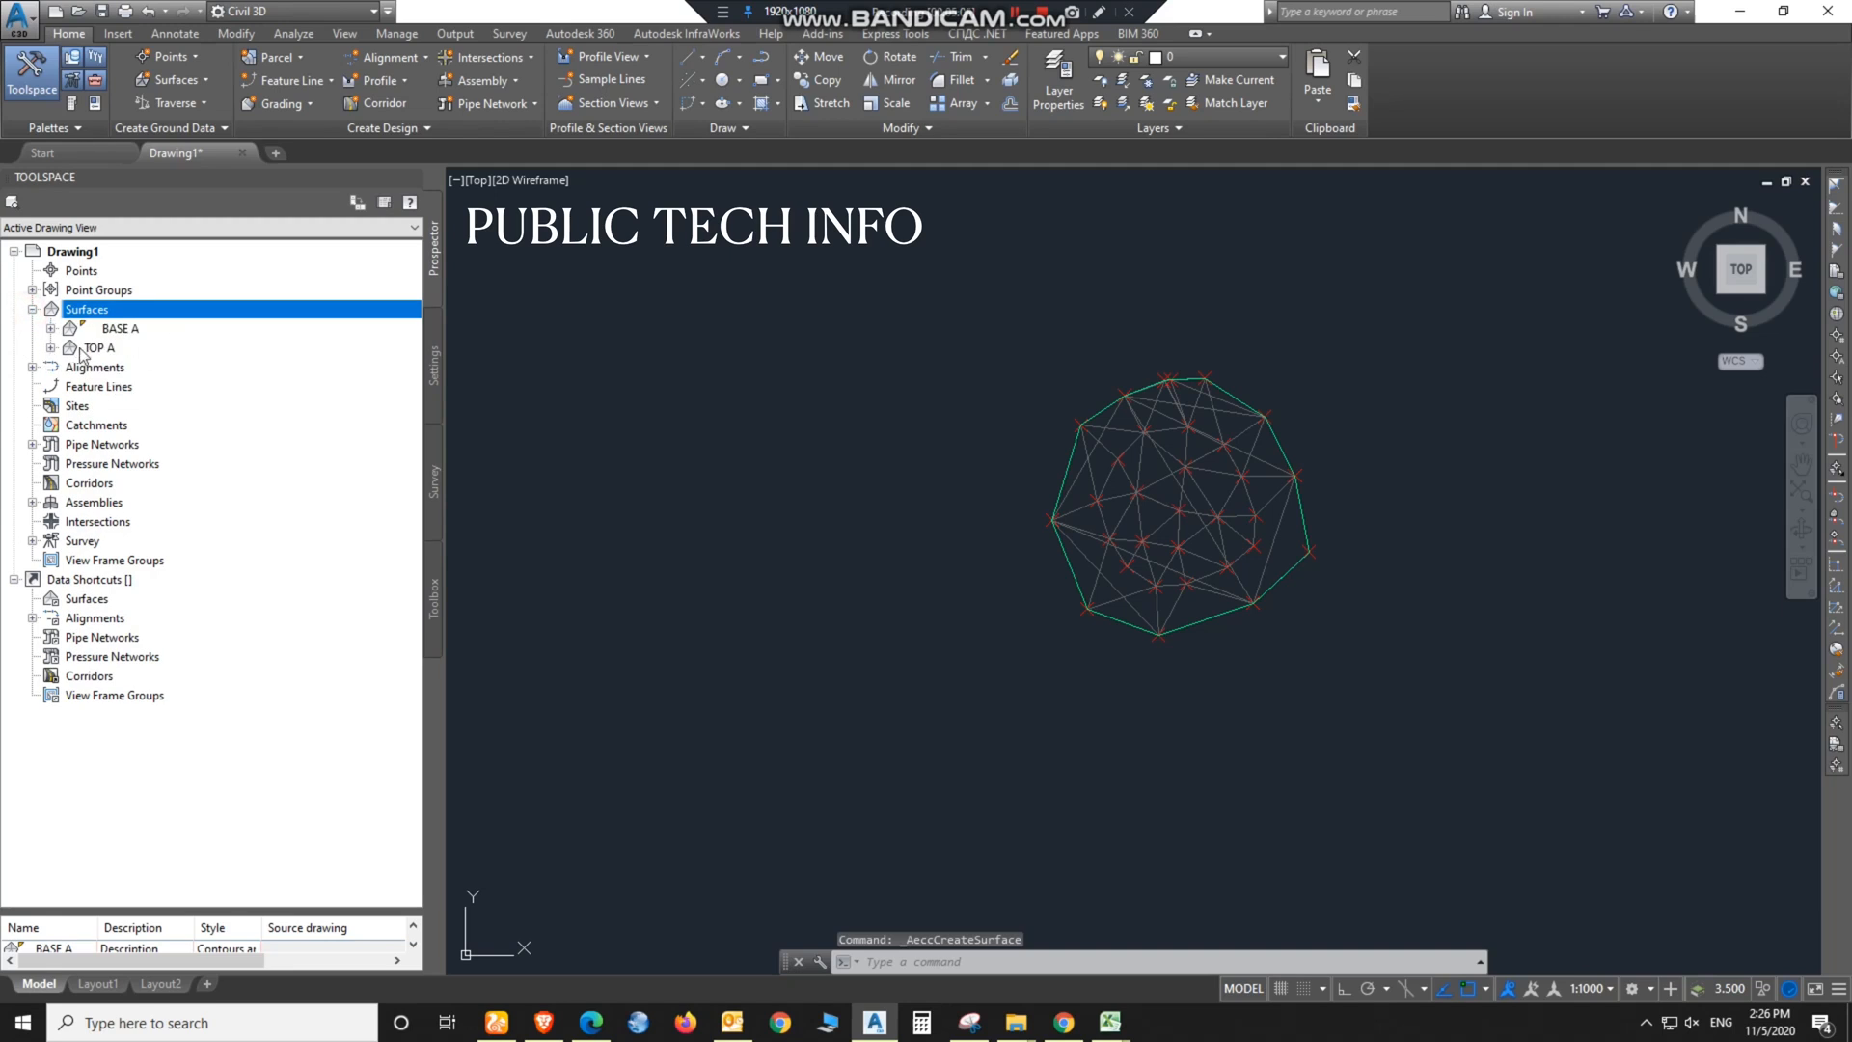
pyautogui.click(50, 348)
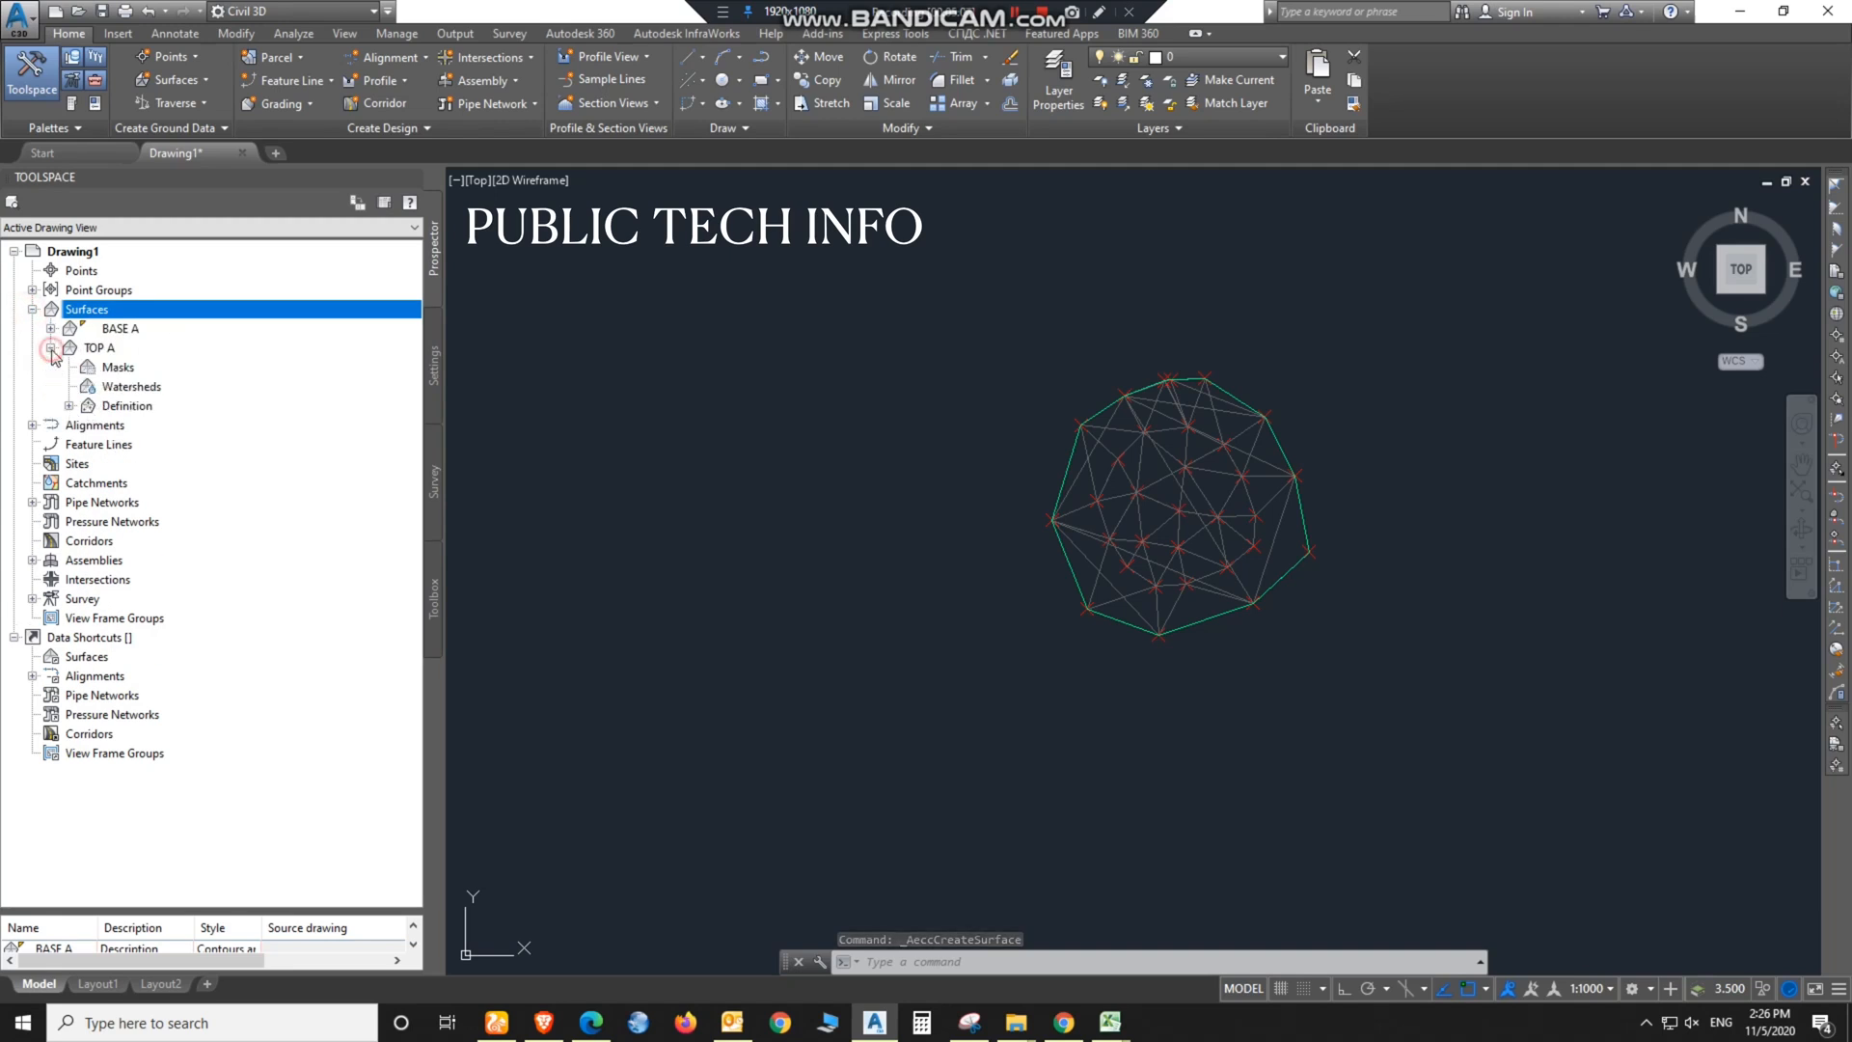
pyautogui.click(69, 406)
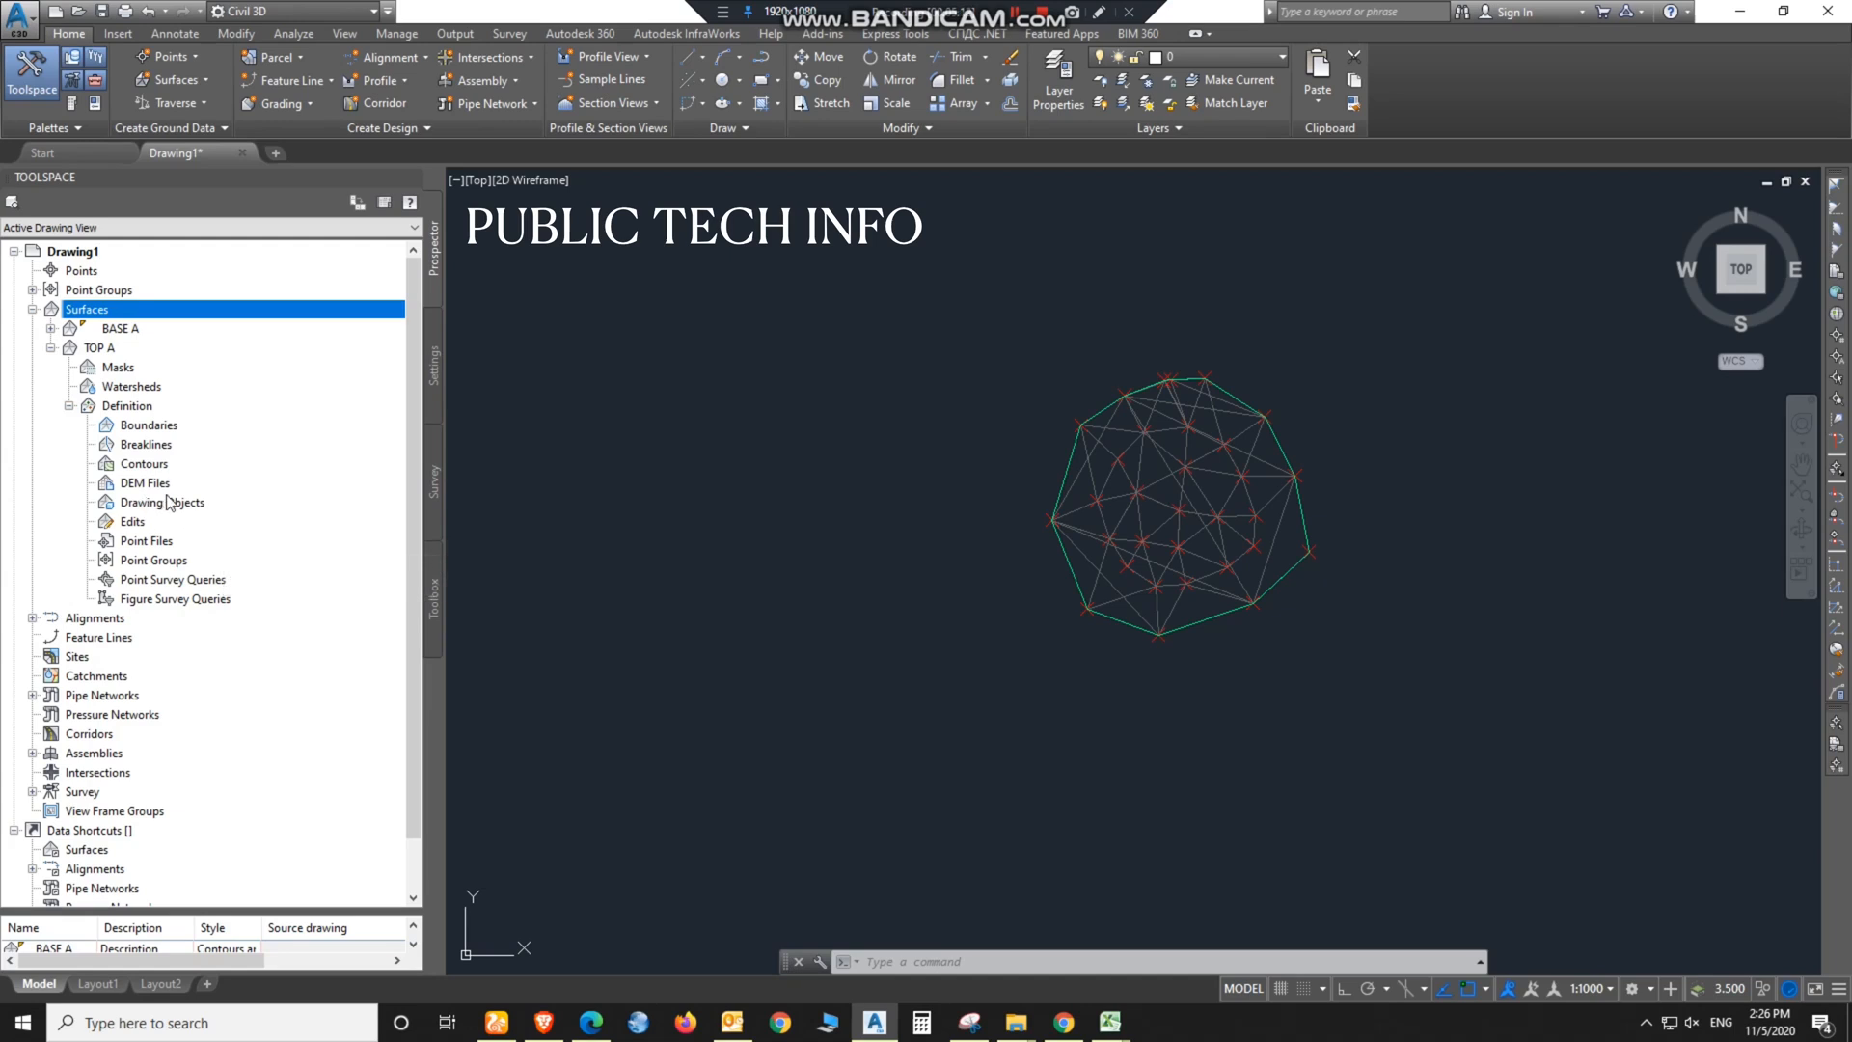
# Step: Add the point file STOCK PILE-A.csv to the TOP A definition in PNEZD (comma delimited) format and check the surface in the drawing
pyautogui.click(154, 542)
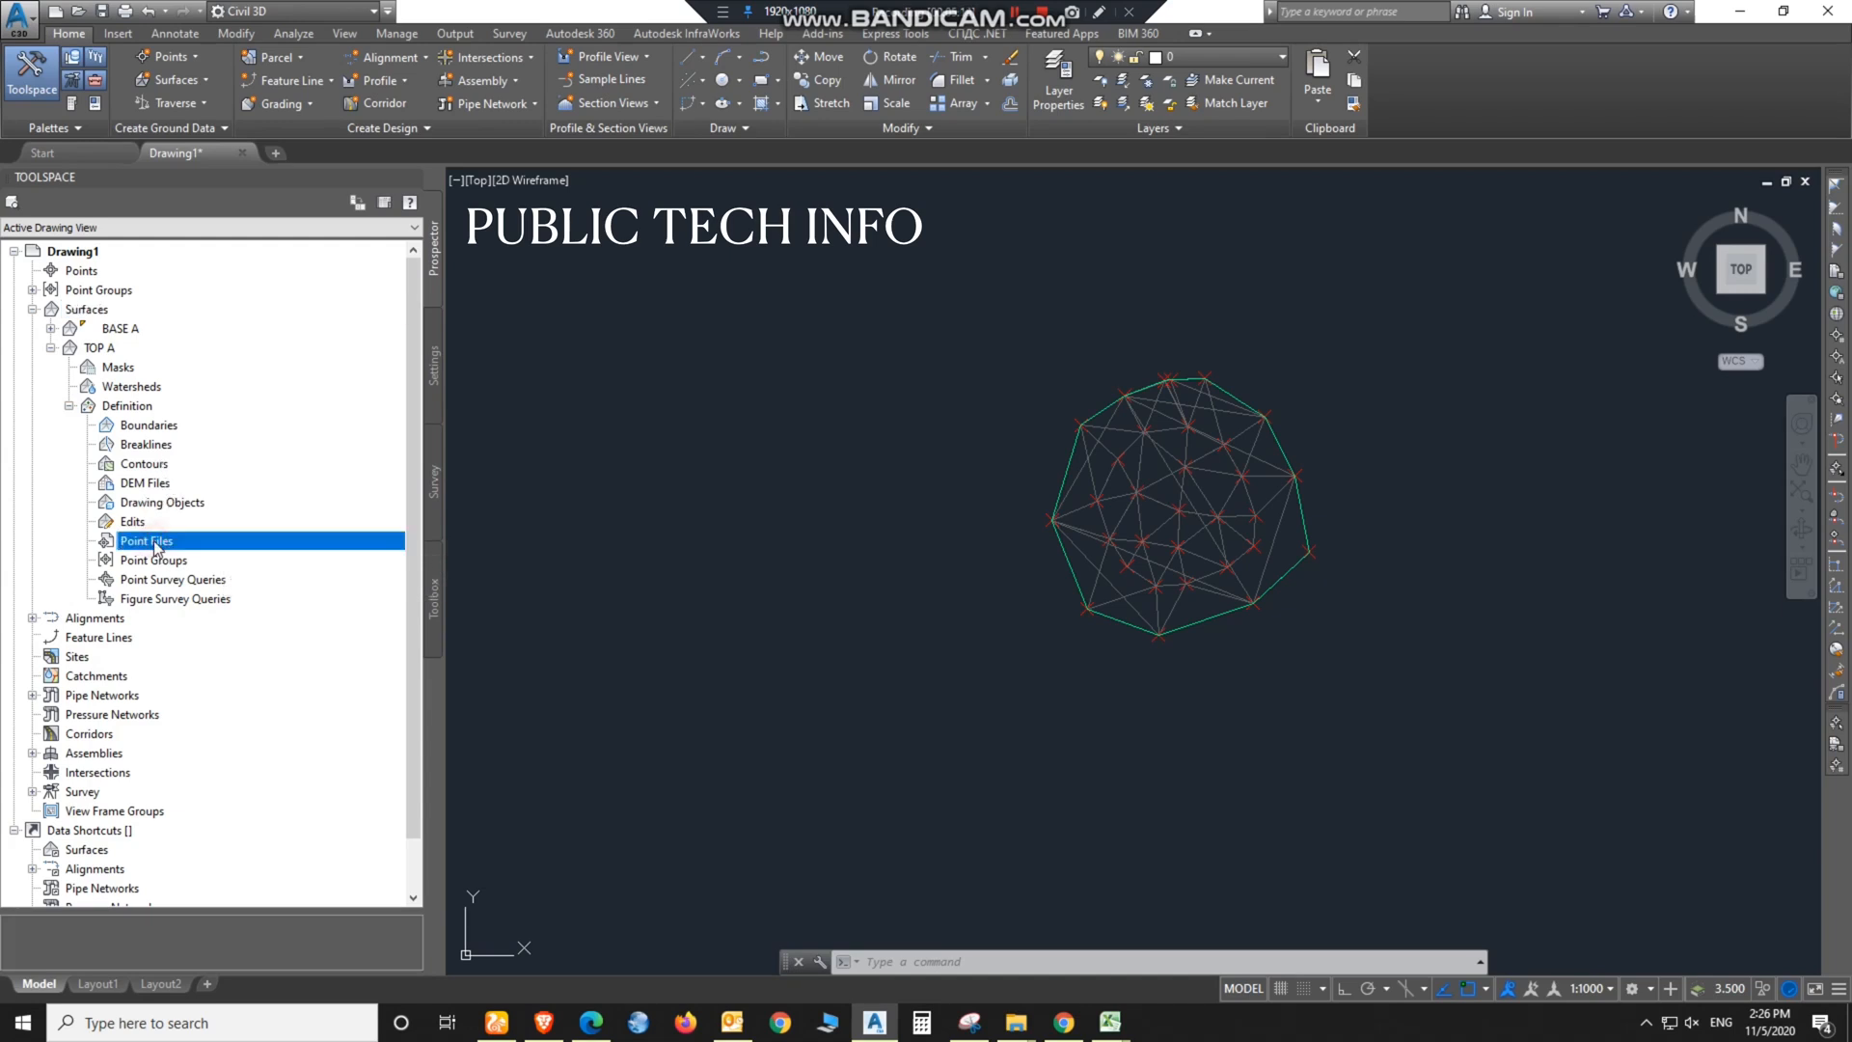
pyautogui.rightClick(154, 542)
pyautogui.click(193, 550)
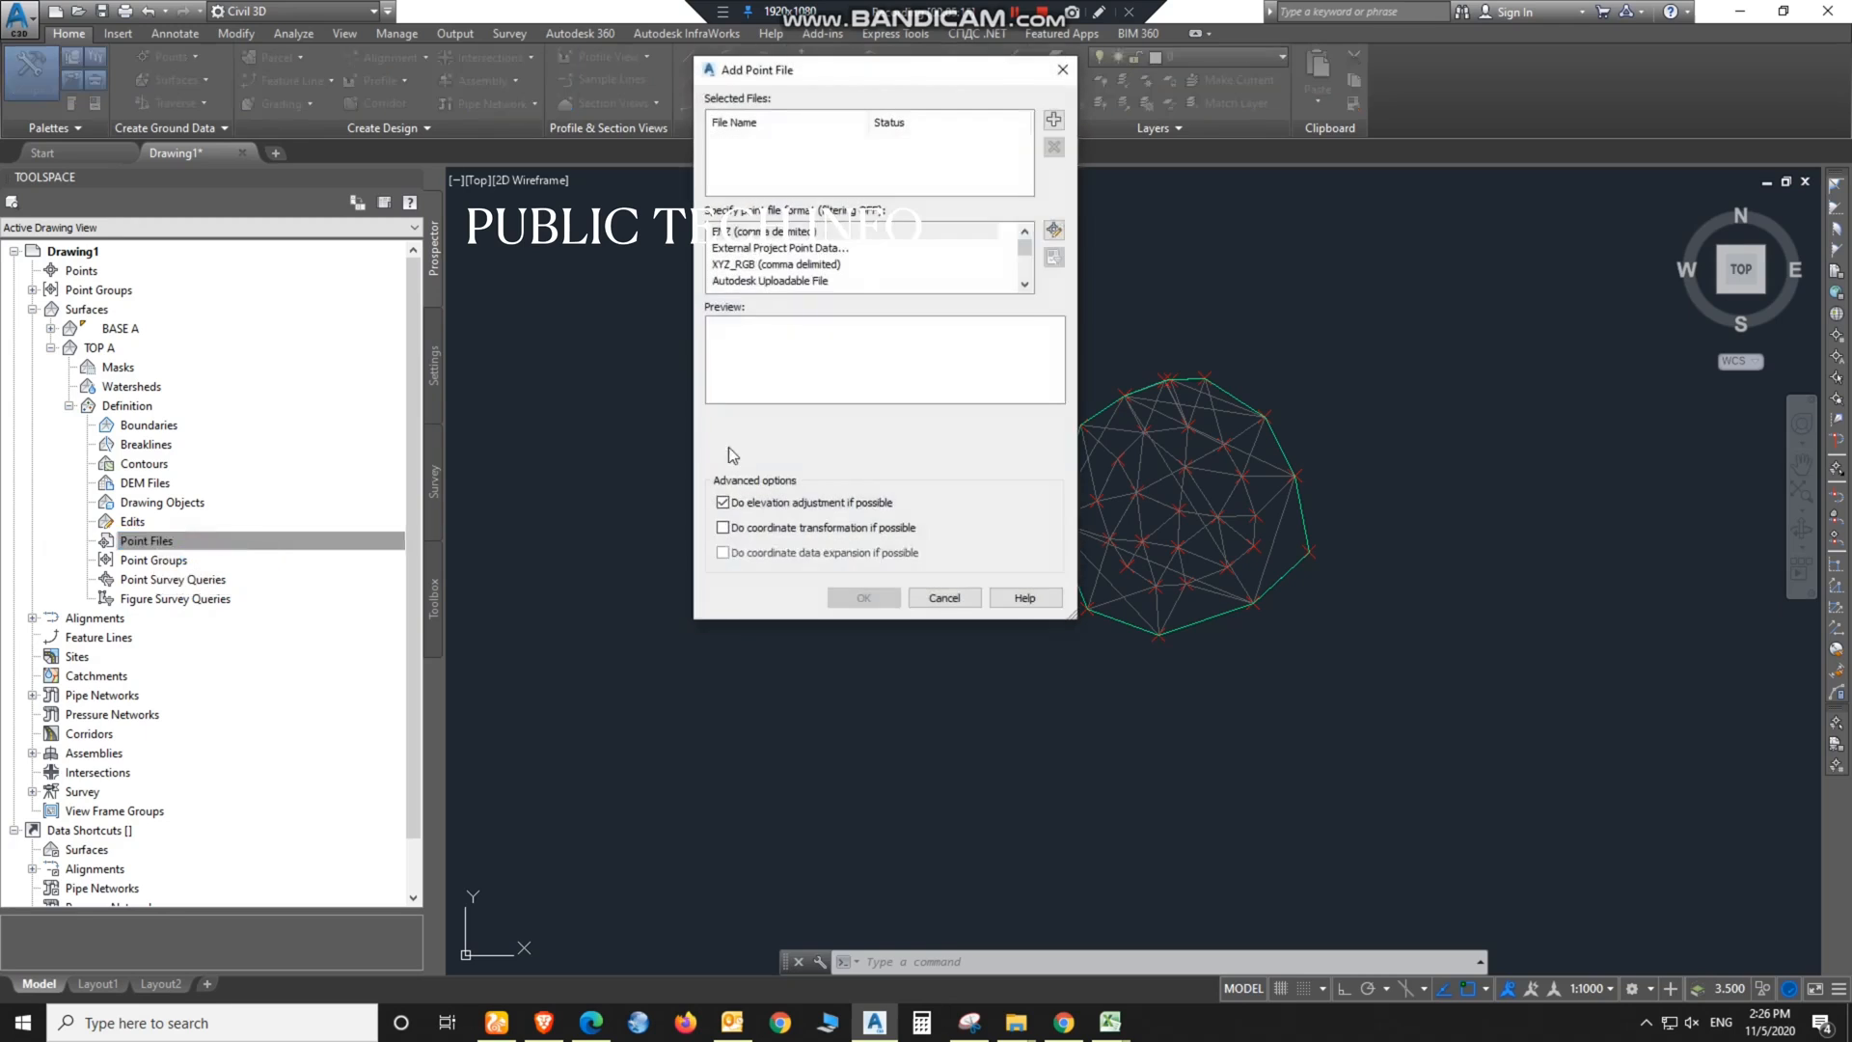
pyautogui.click(1053, 120)
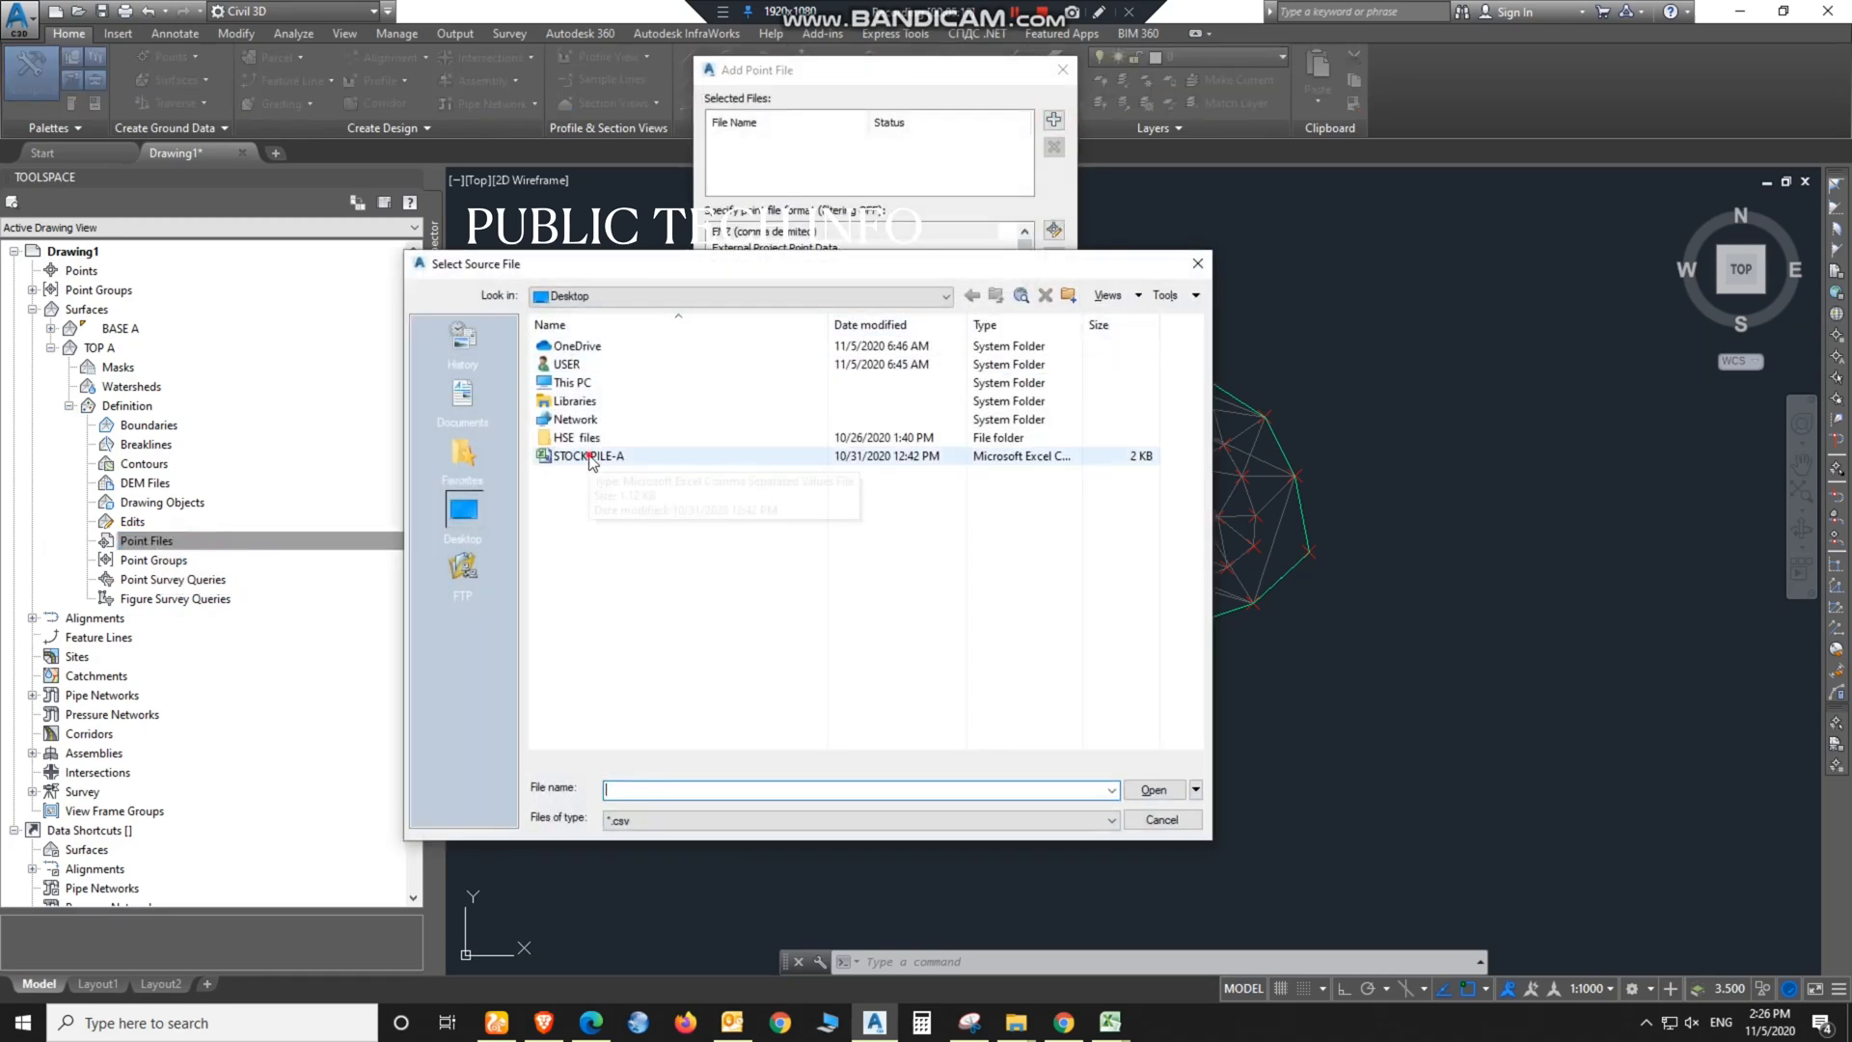
pyautogui.click(591, 457)
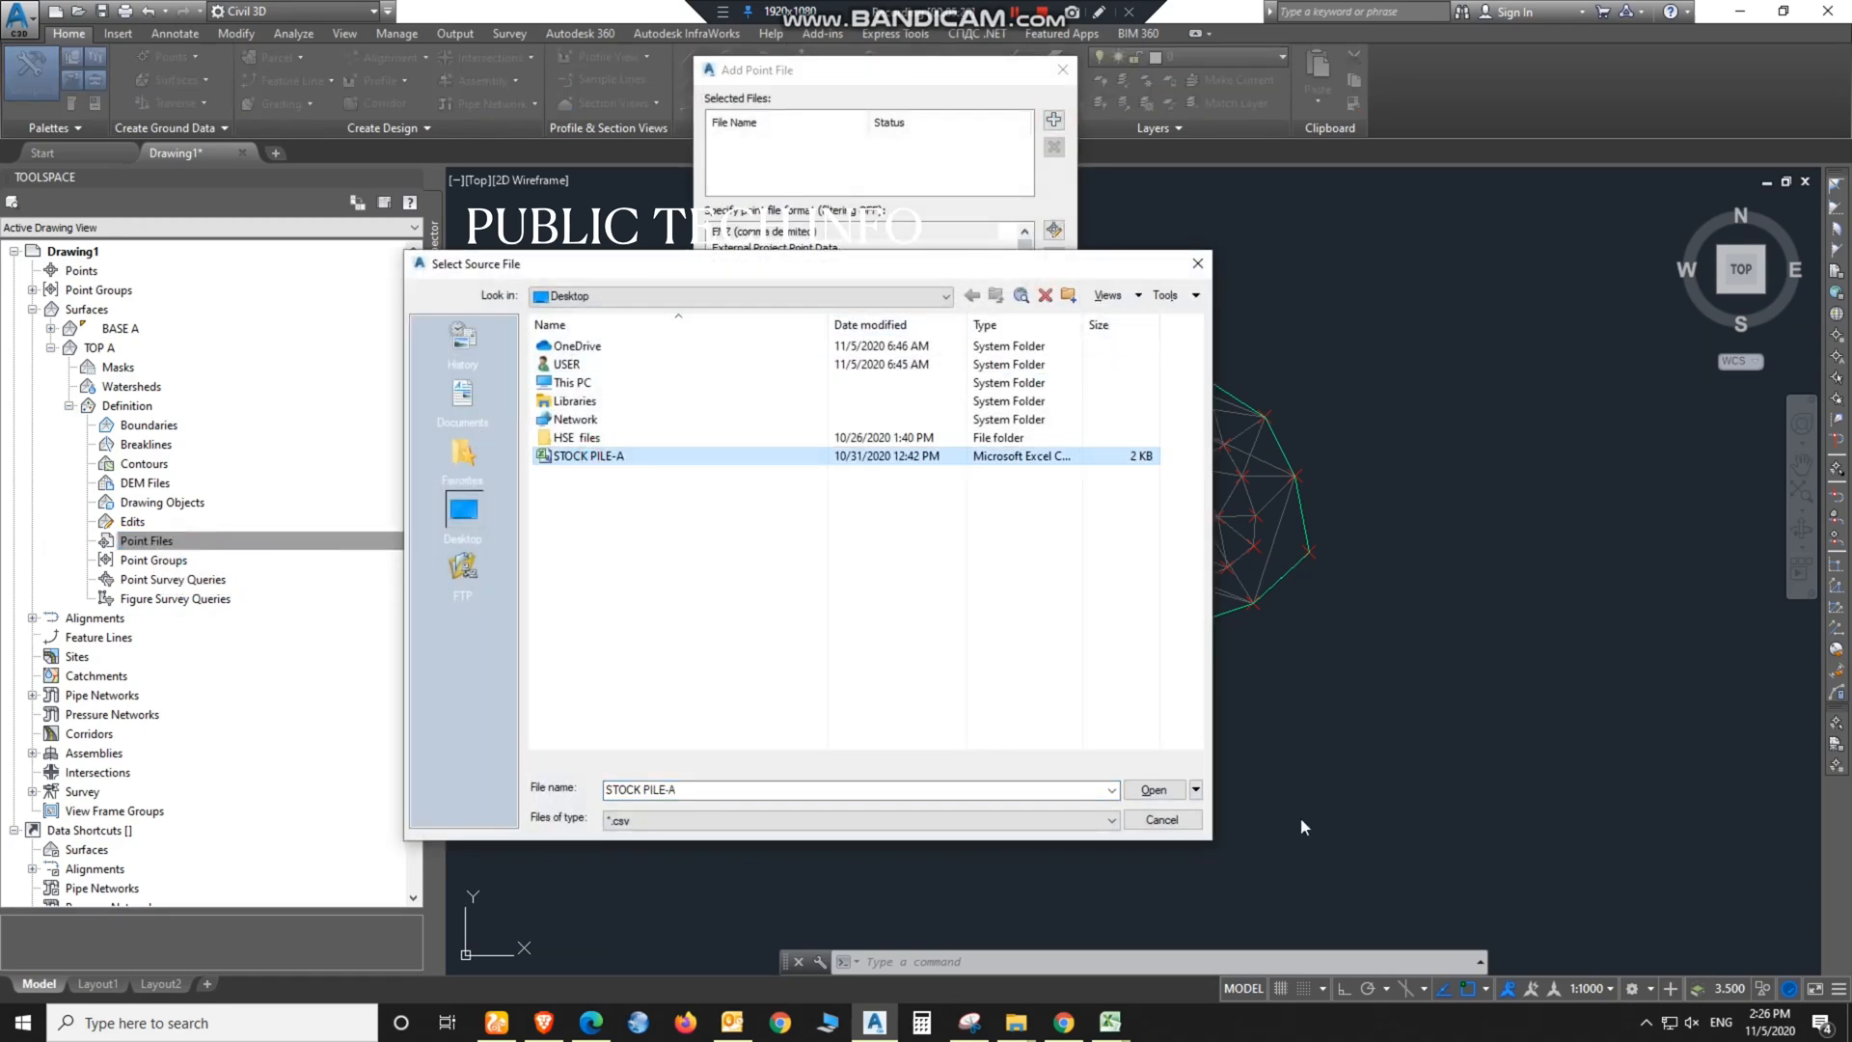
pyautogui.click(1150, 790)
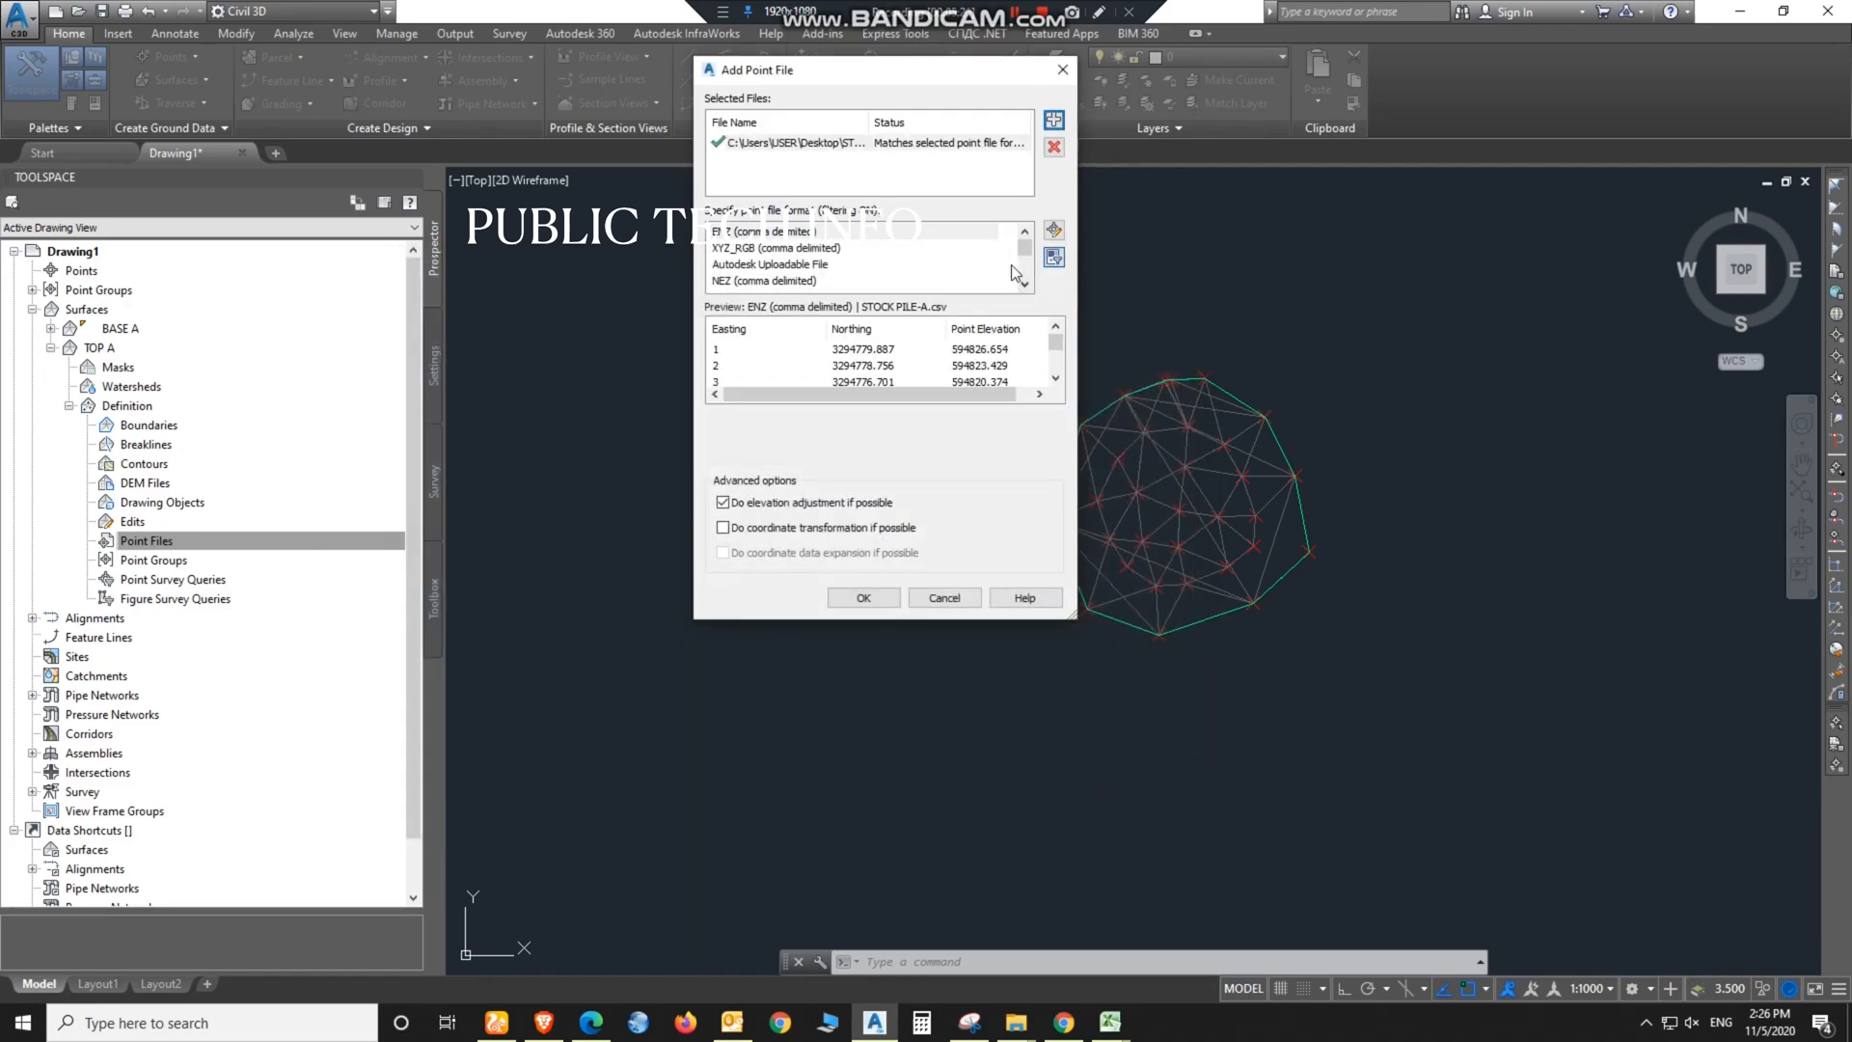
pyautogui.moveTo(1033, 278); pyautogui.dragTo(1030, 288)
pyautogui.click(785, 282)
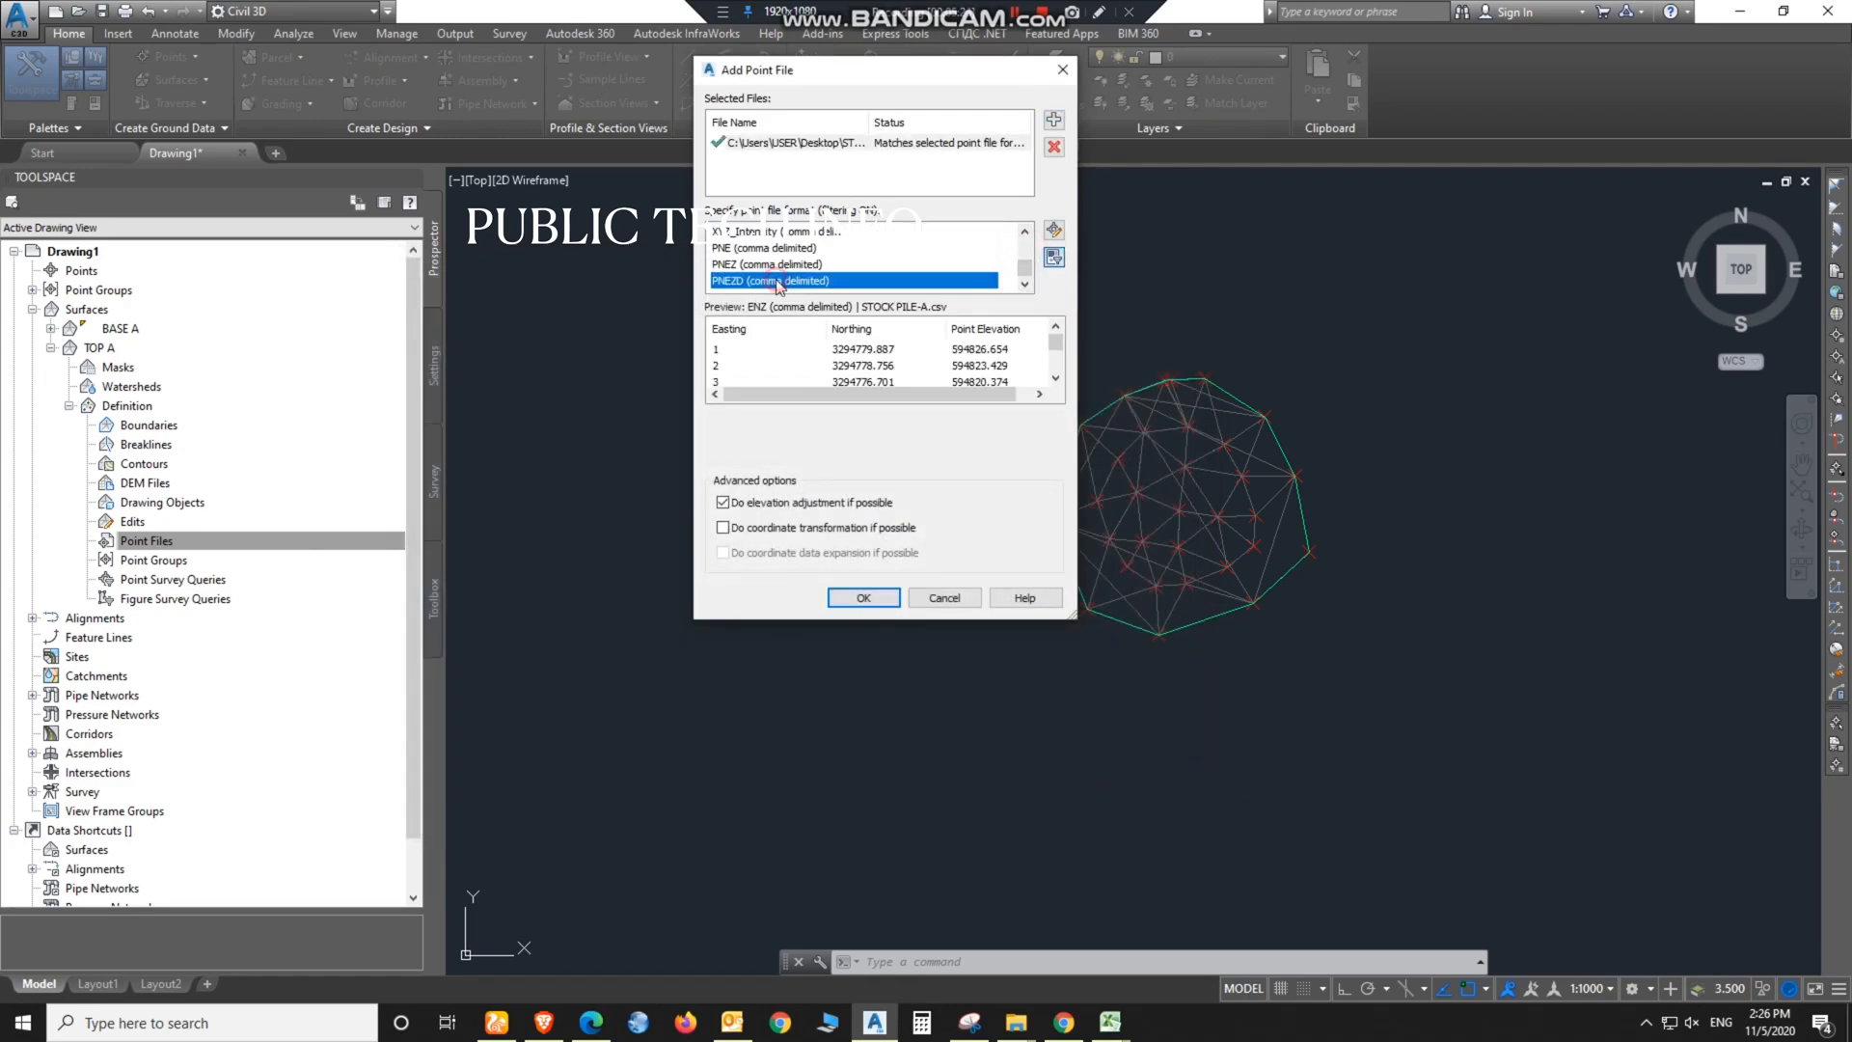
pyautogui.click(863, 598)
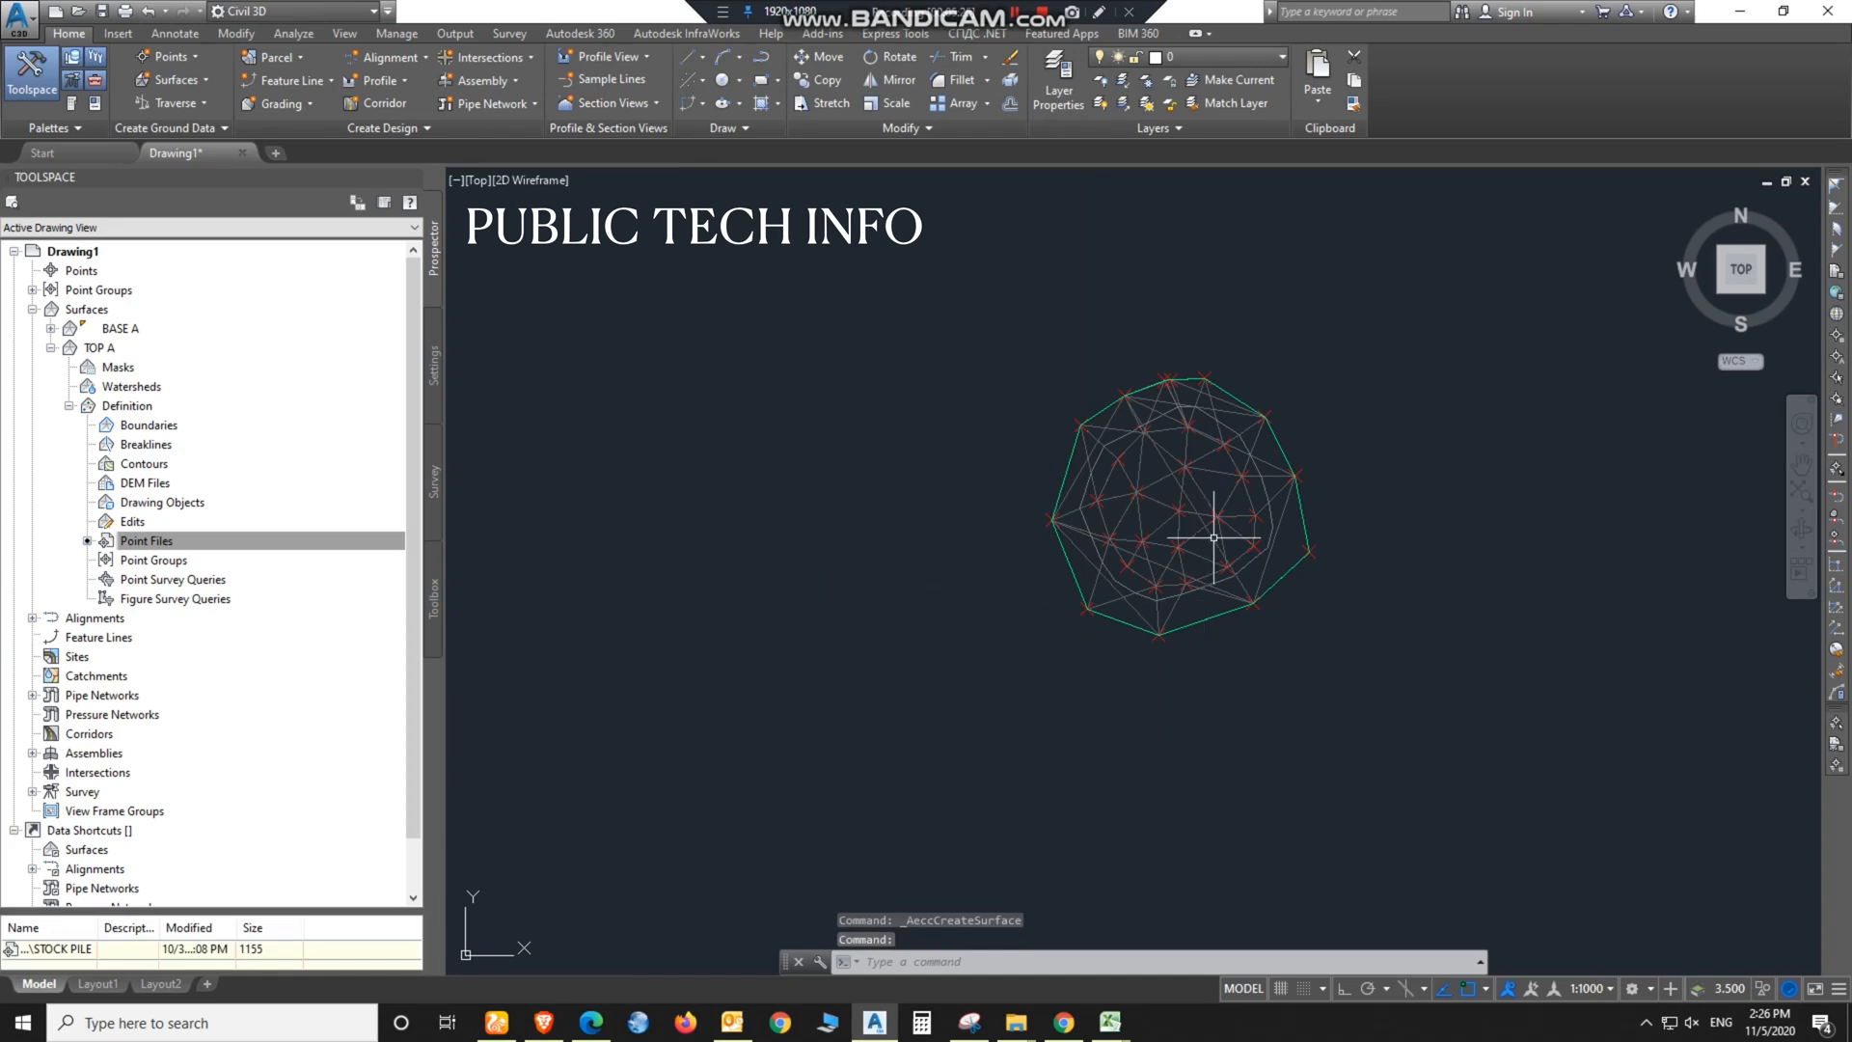
pyautogui.click(1245, 446)
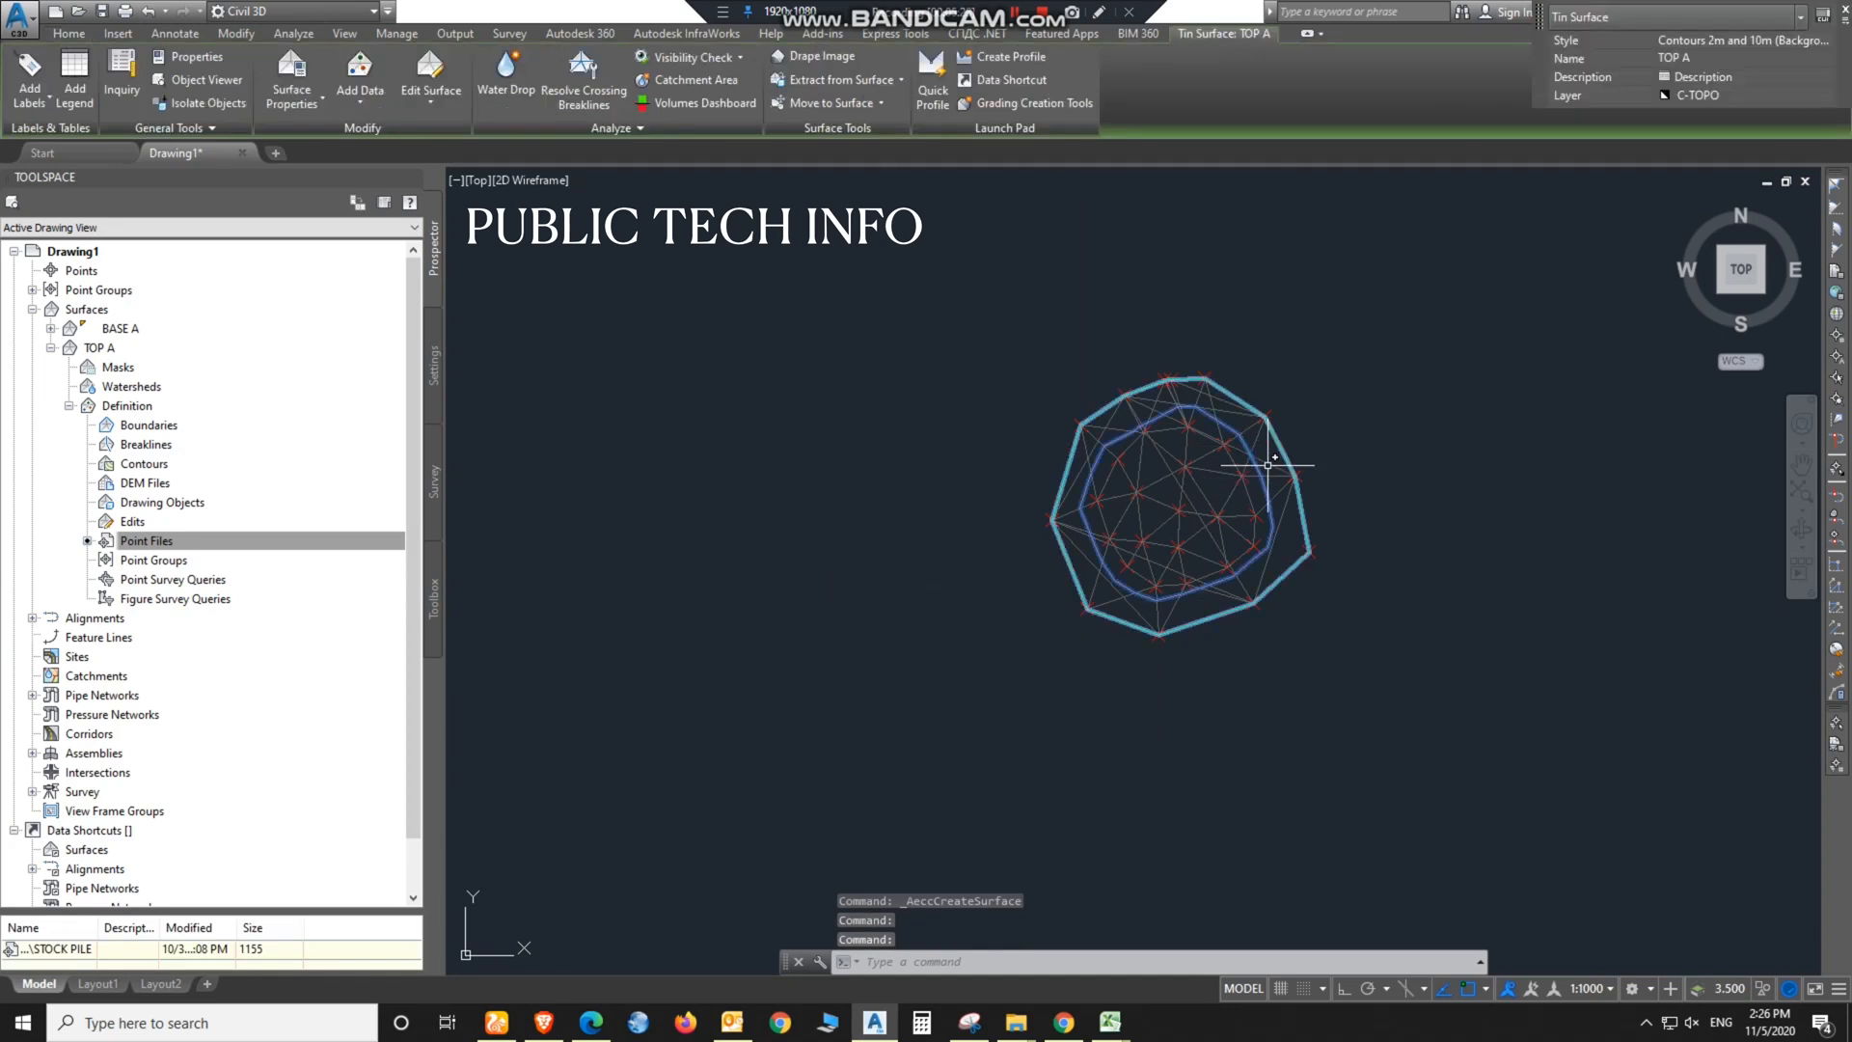
pyautogui.press('Escape')
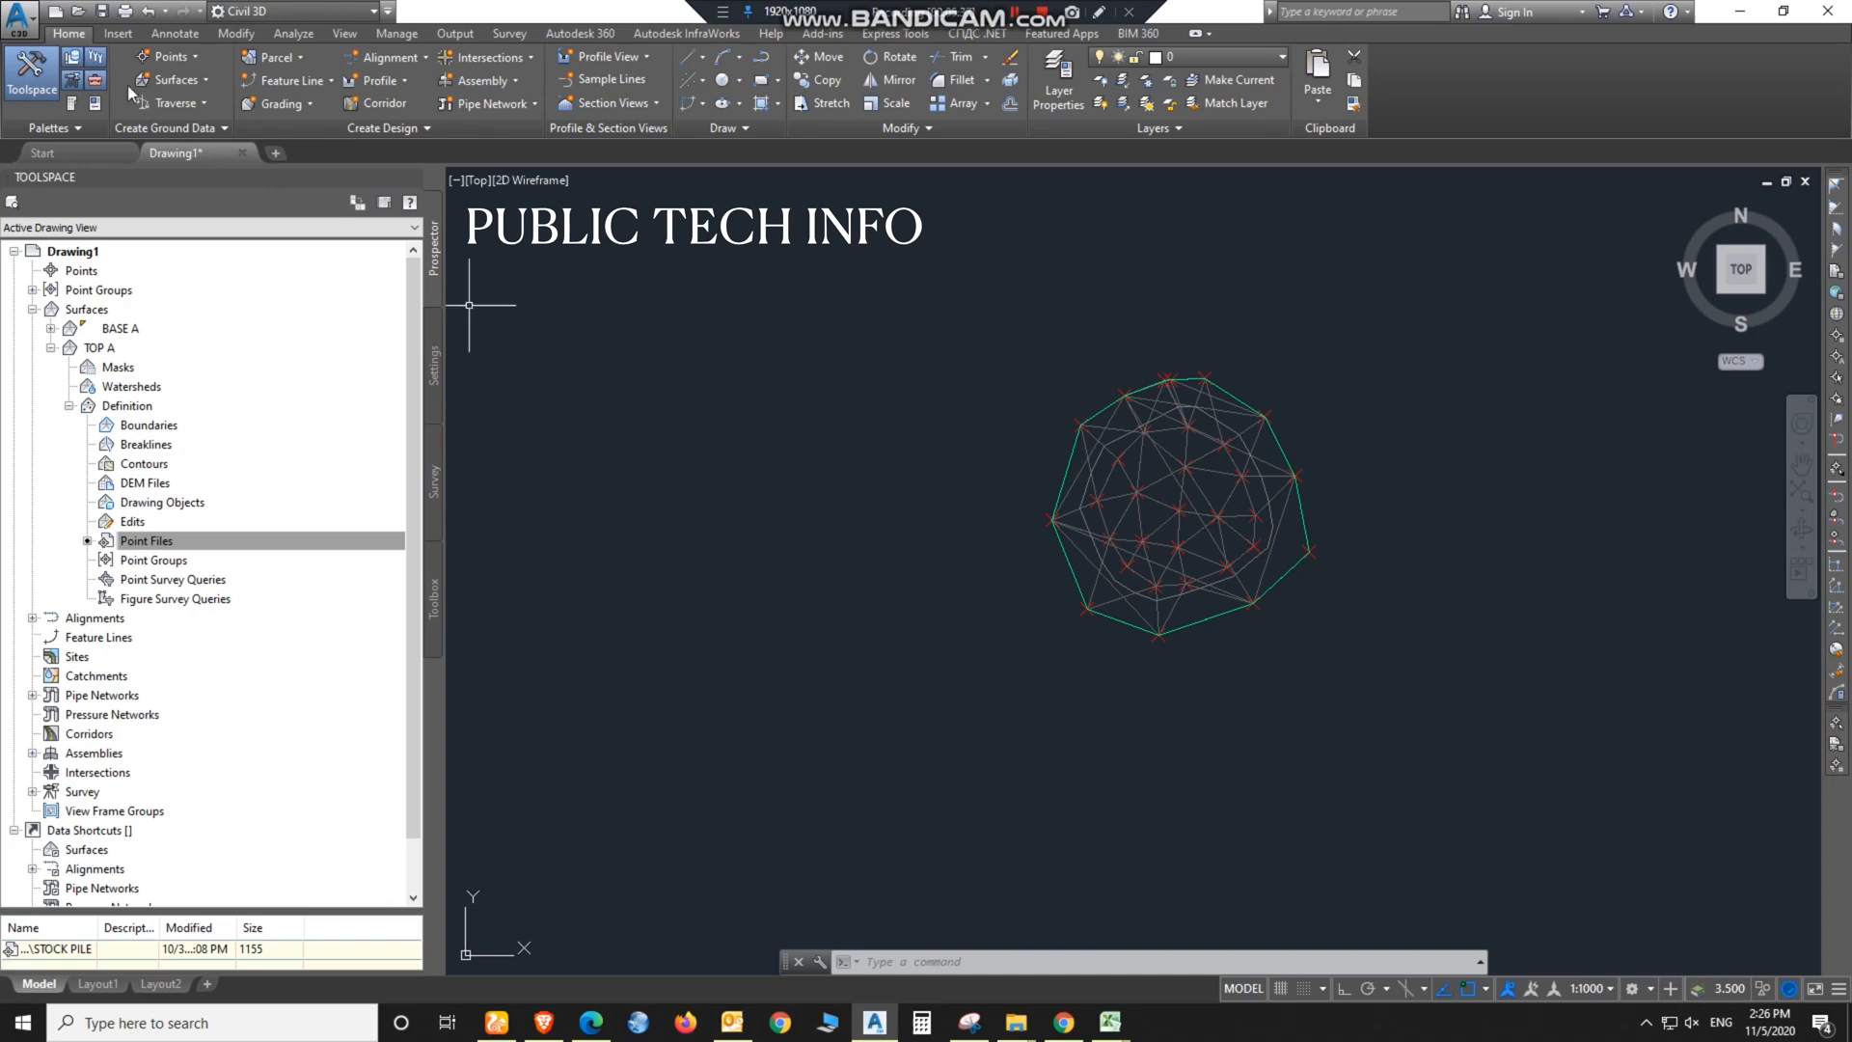
# Step: Open the settings for creating another new surface
pyautogui.click(205, 83)
pyautogui.click(202, 101)
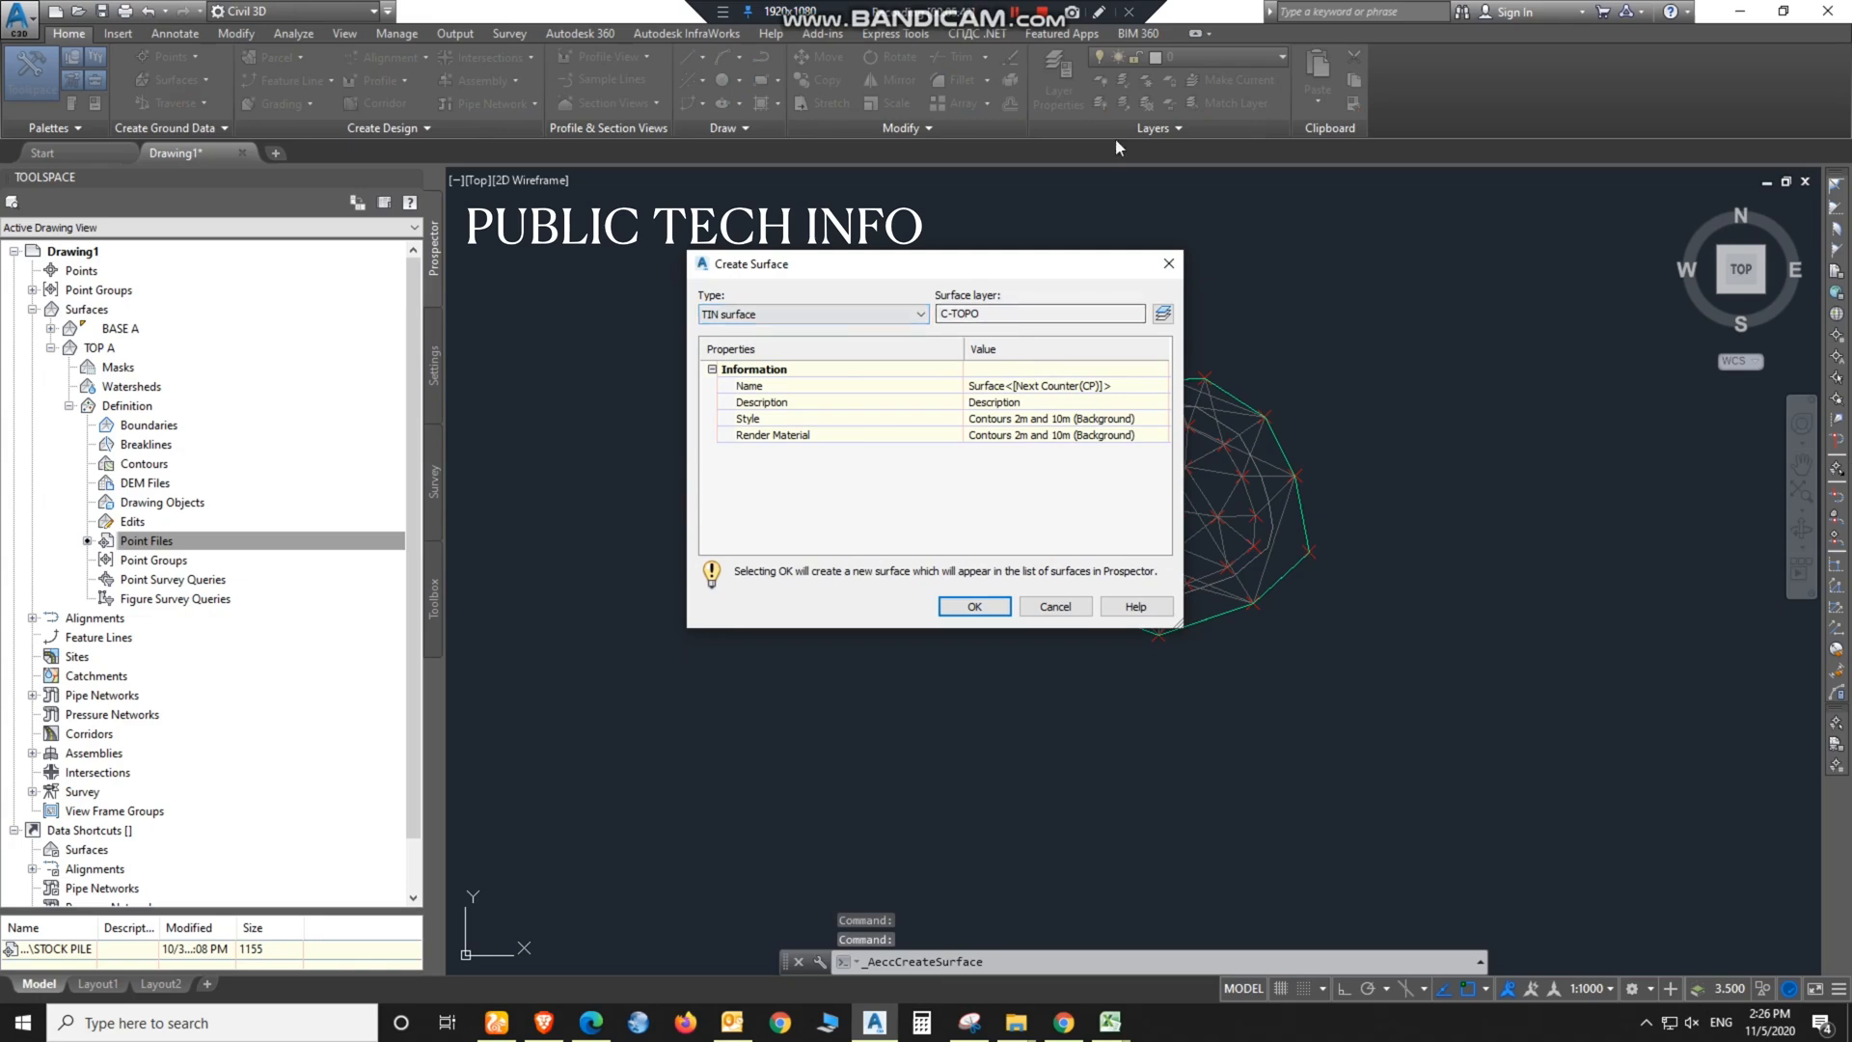
pyautogui.click(1098, 12)
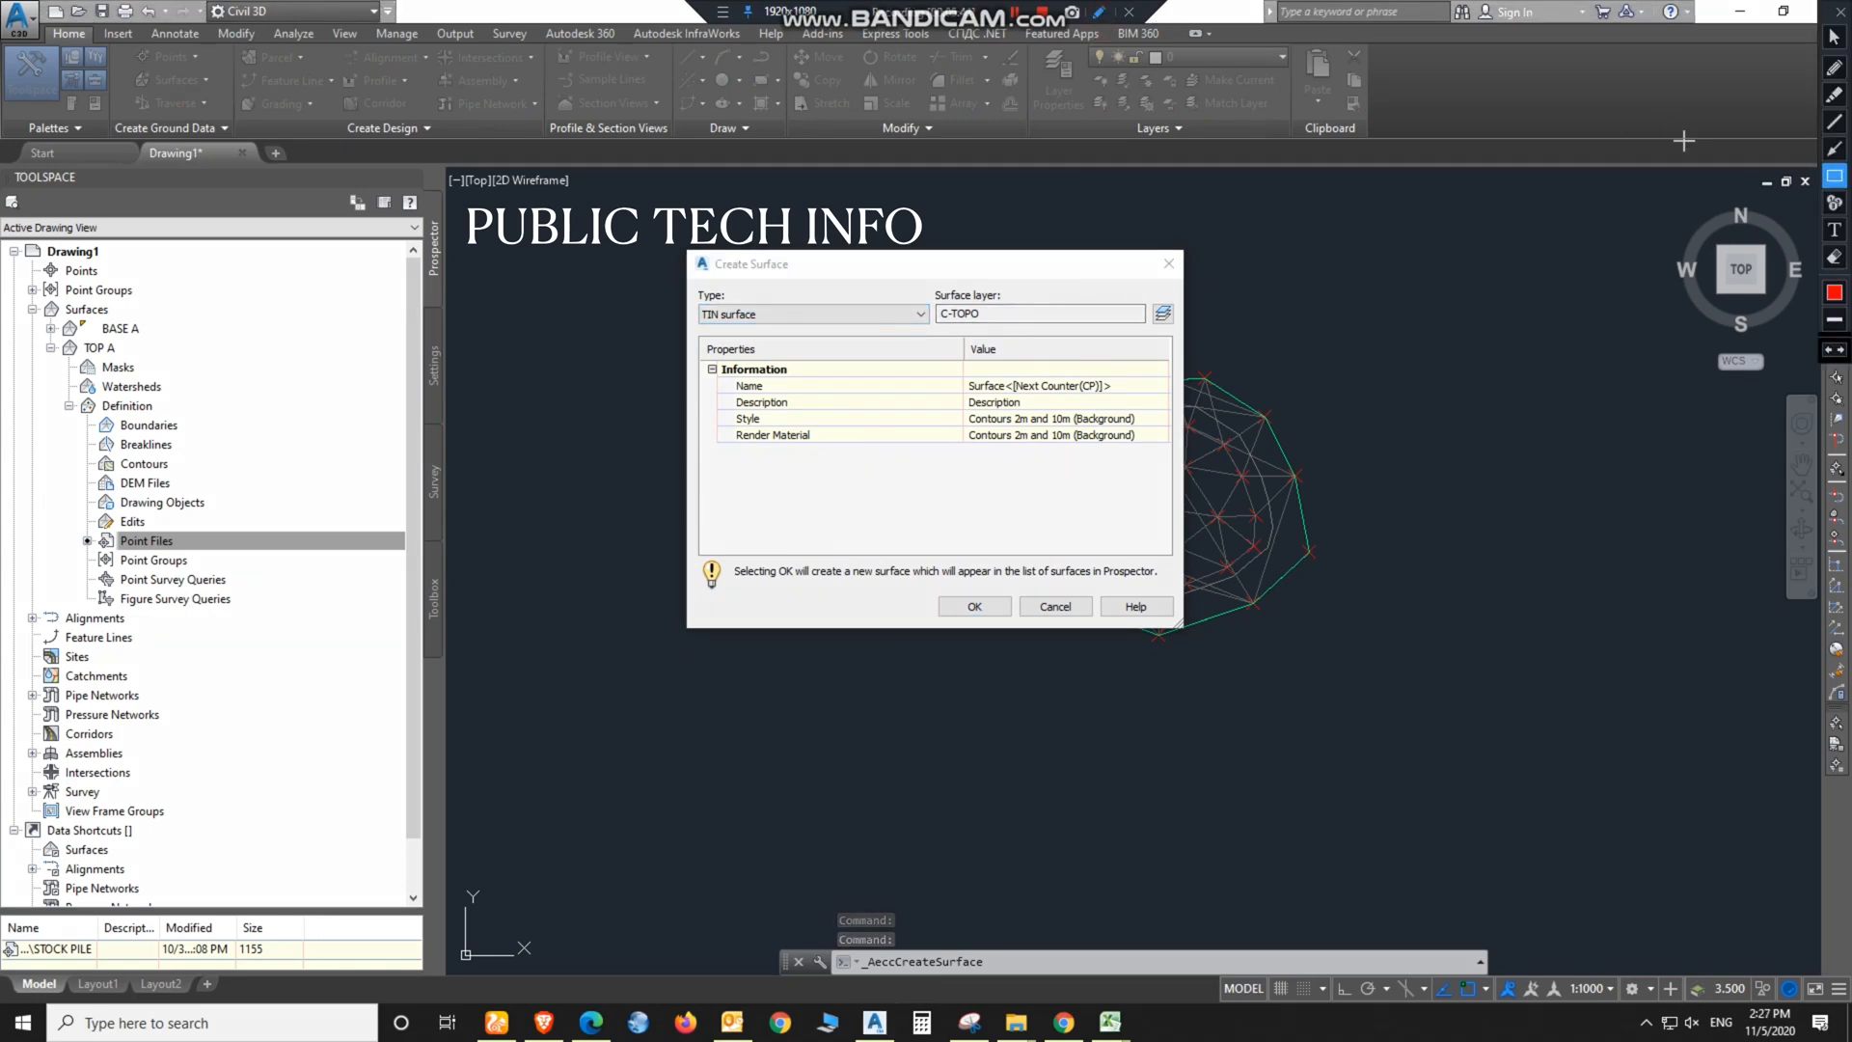
pyautogui.moveTo(691, 286)
pyautogui.mouseDown()
pyautogui.moveTo(839, 345)
pyautogui.moveTo(934, 345)
pyautogui.mouseUp()
pyautogui.rightClick(895, 338)
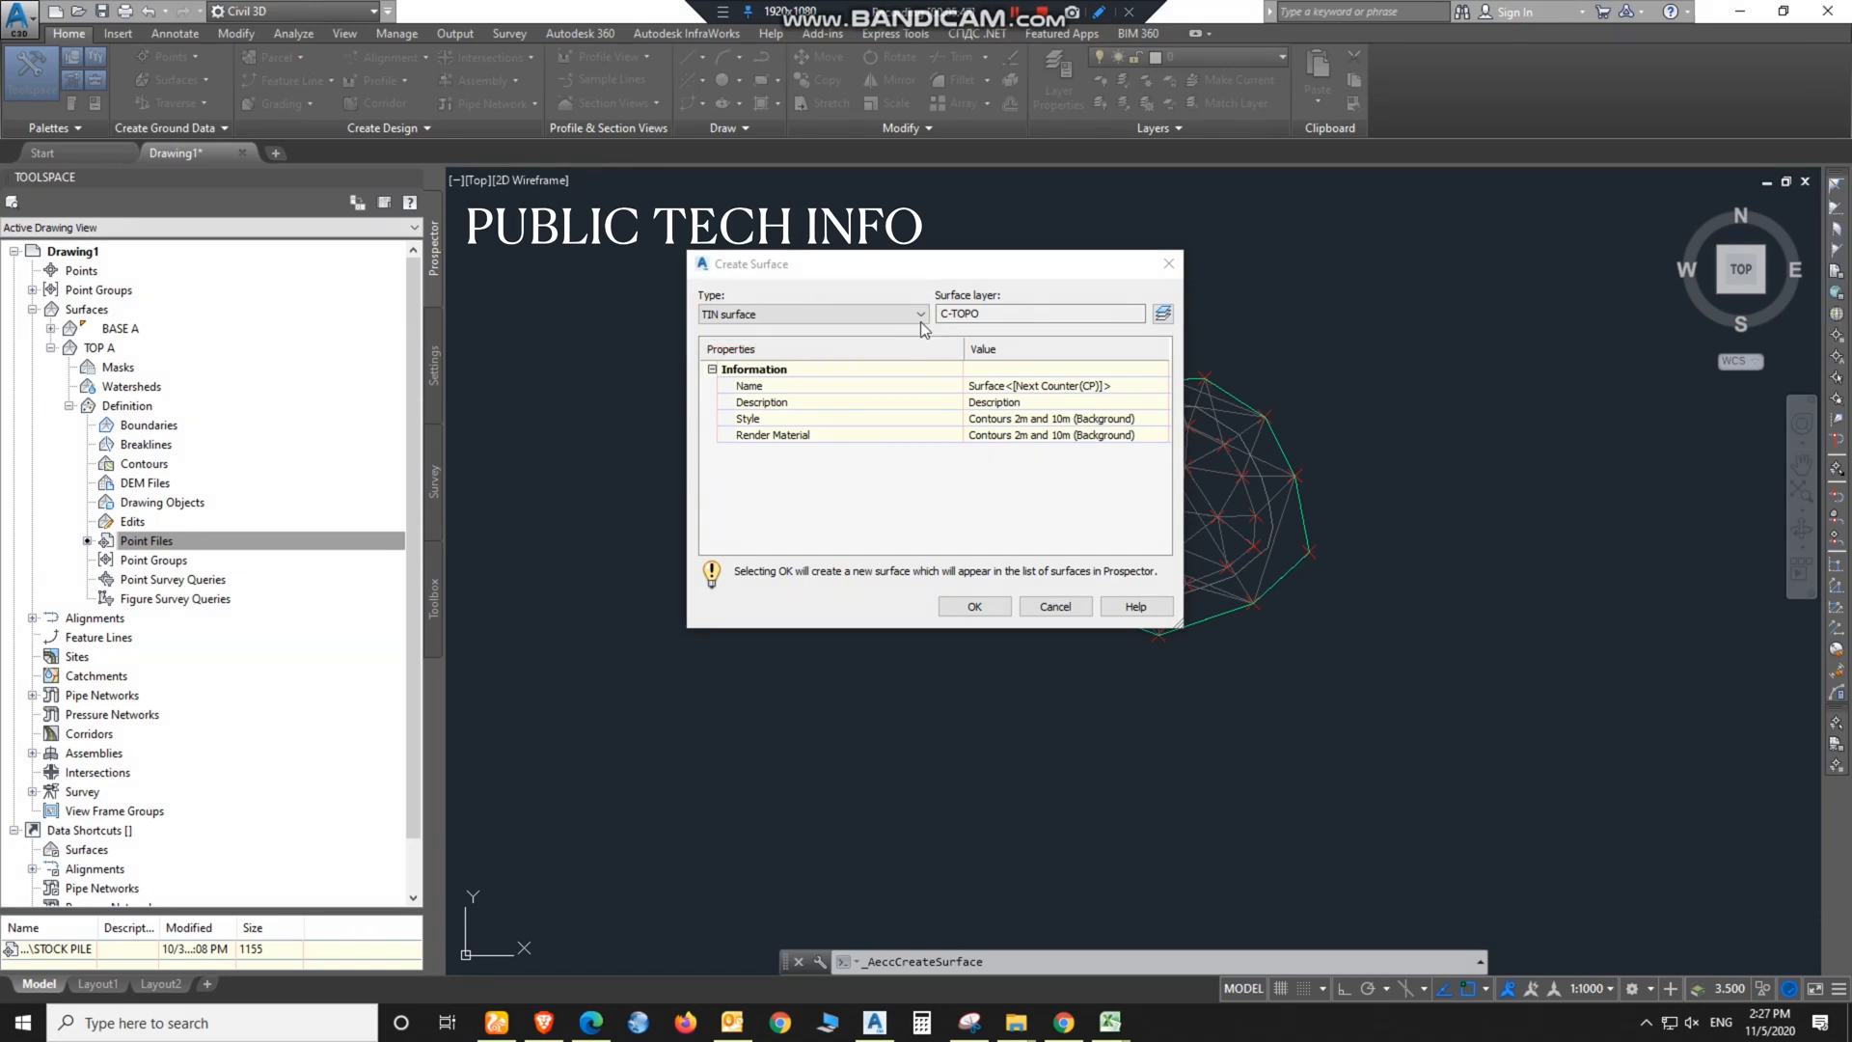
# Step: Set the new surface's type to TIN volume surface and name it VOLUME A
pyautogui.click(819, 313)
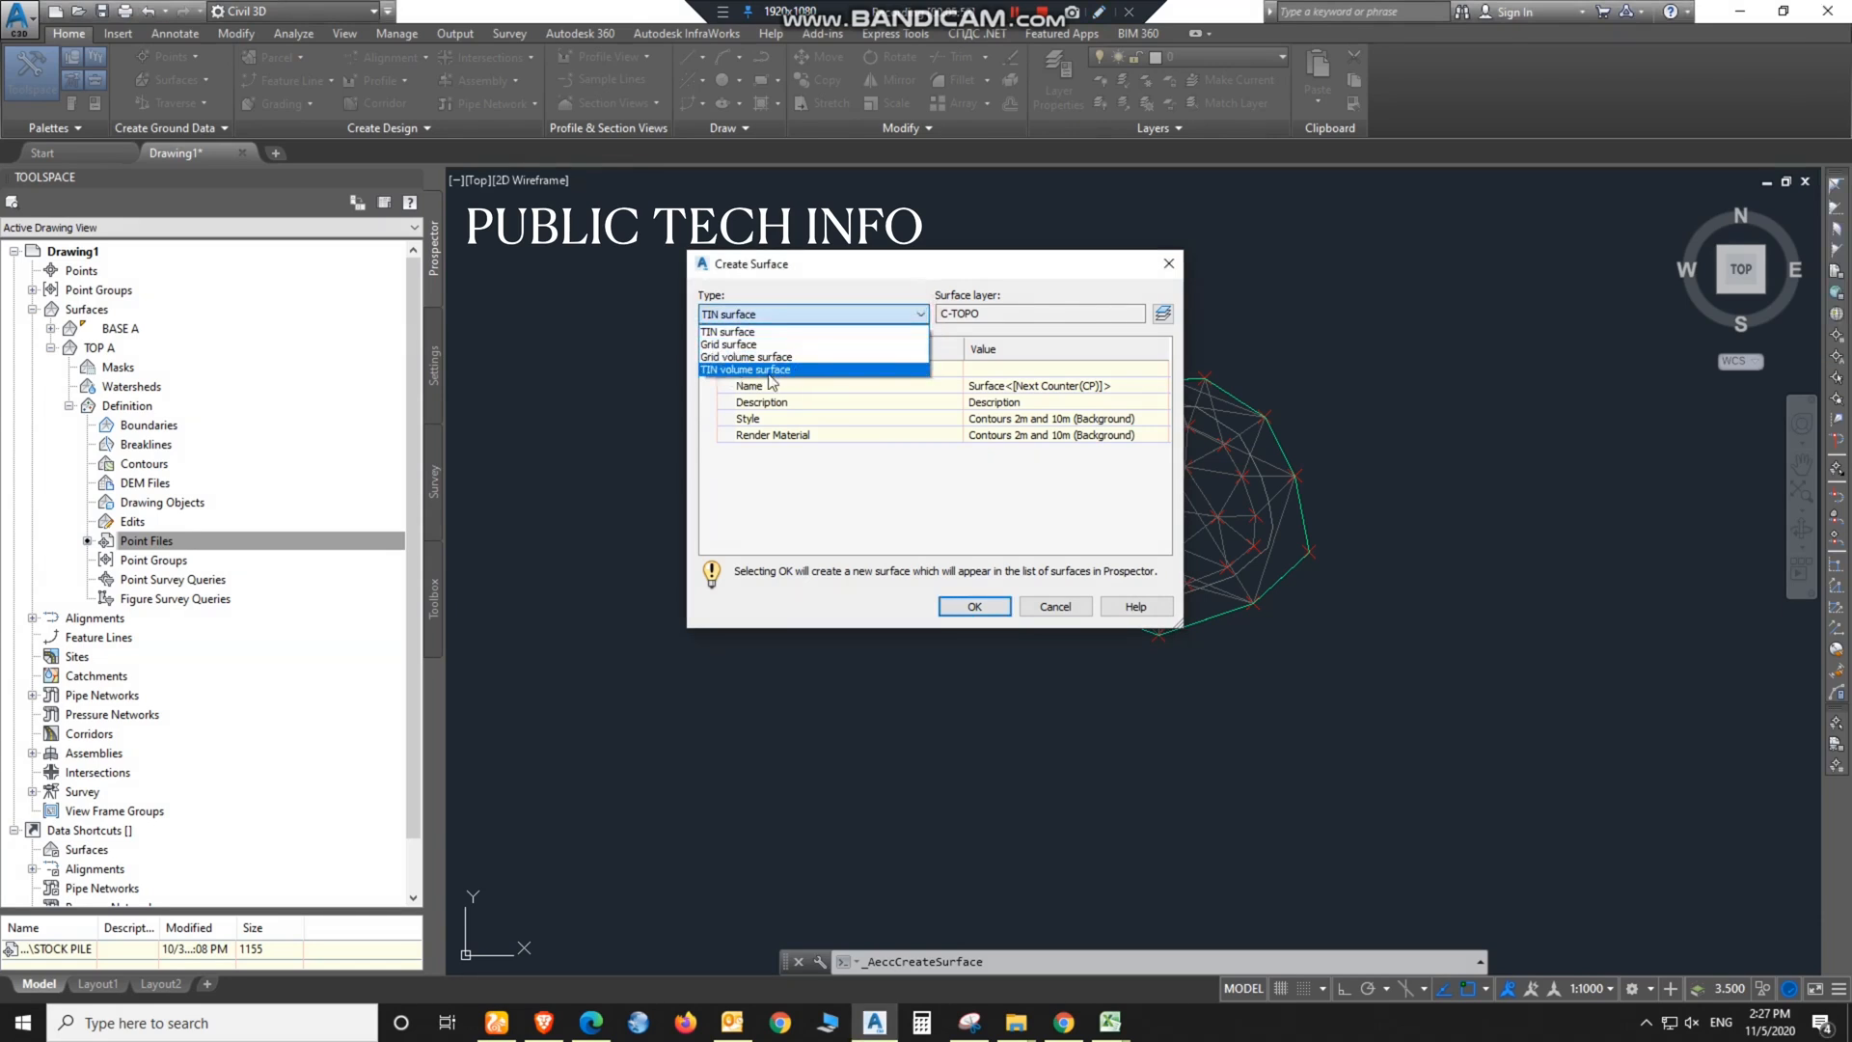
pyautogui.click(776, 373)
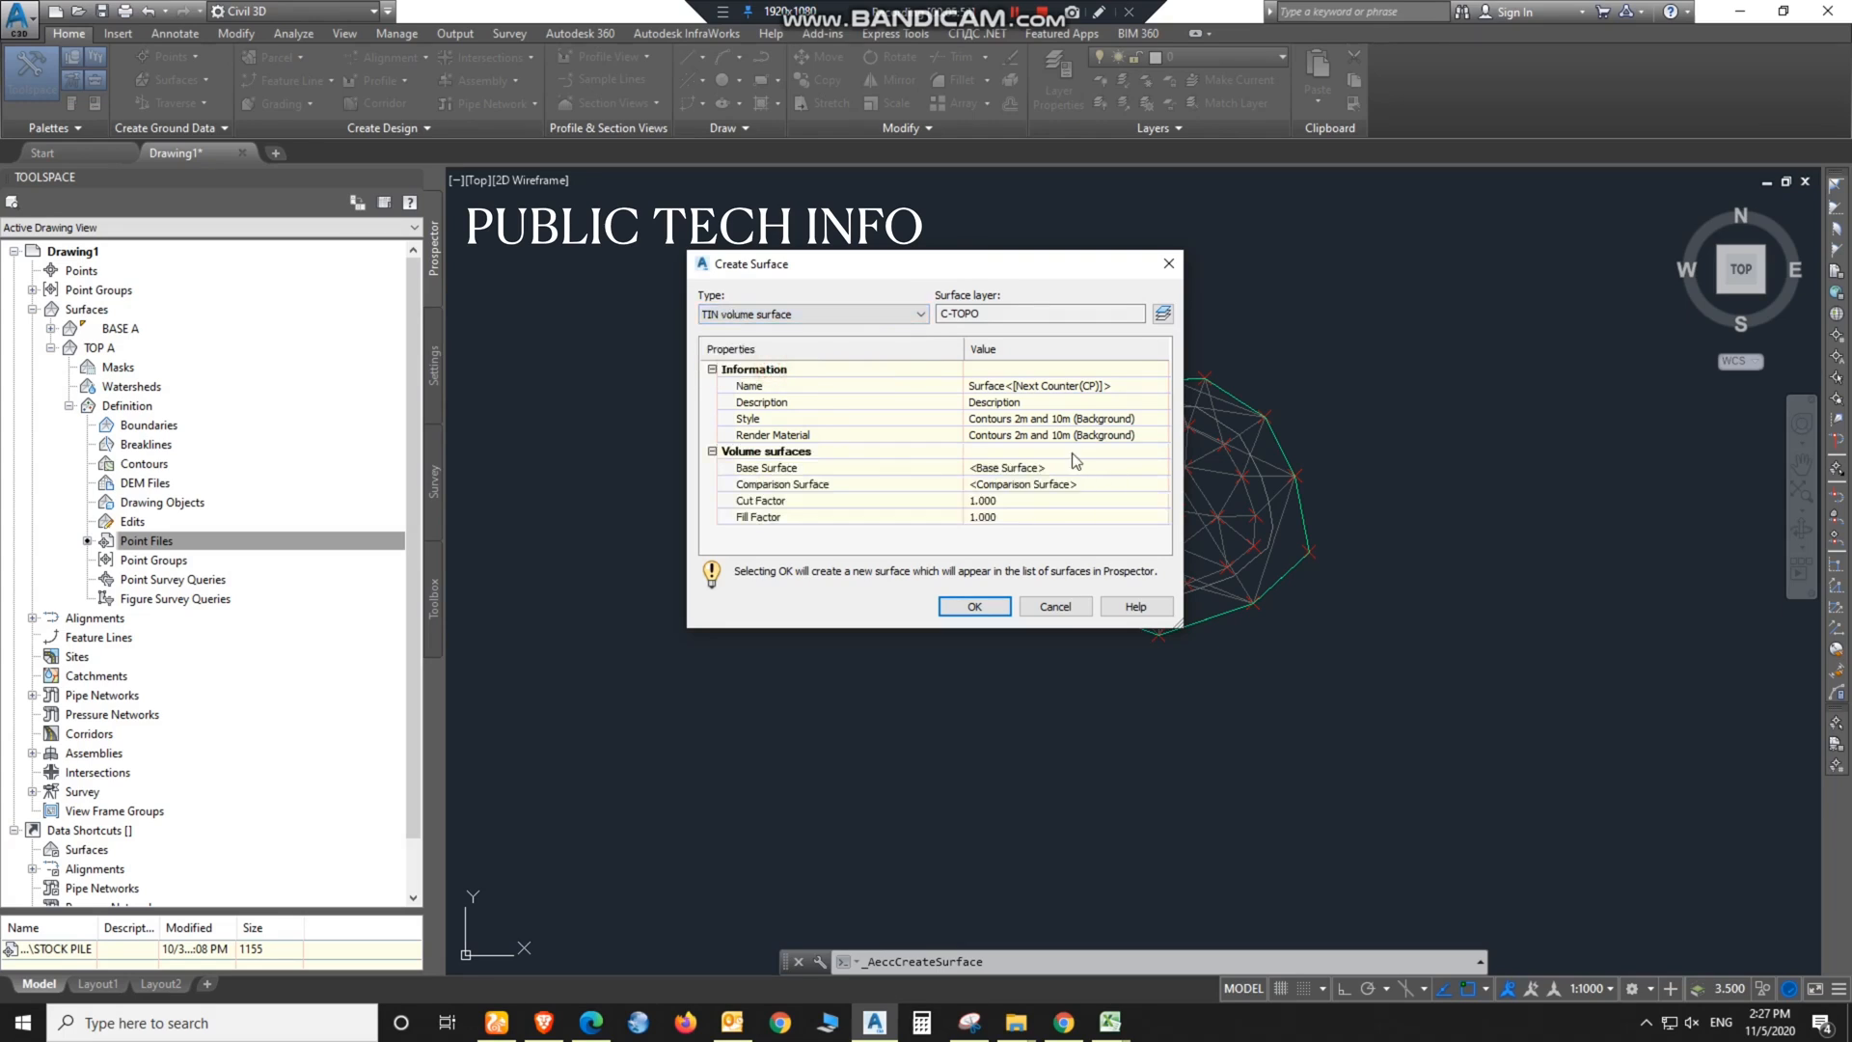
pyautogui.click(1028, 385)
pyautogui.click(1106, 385)
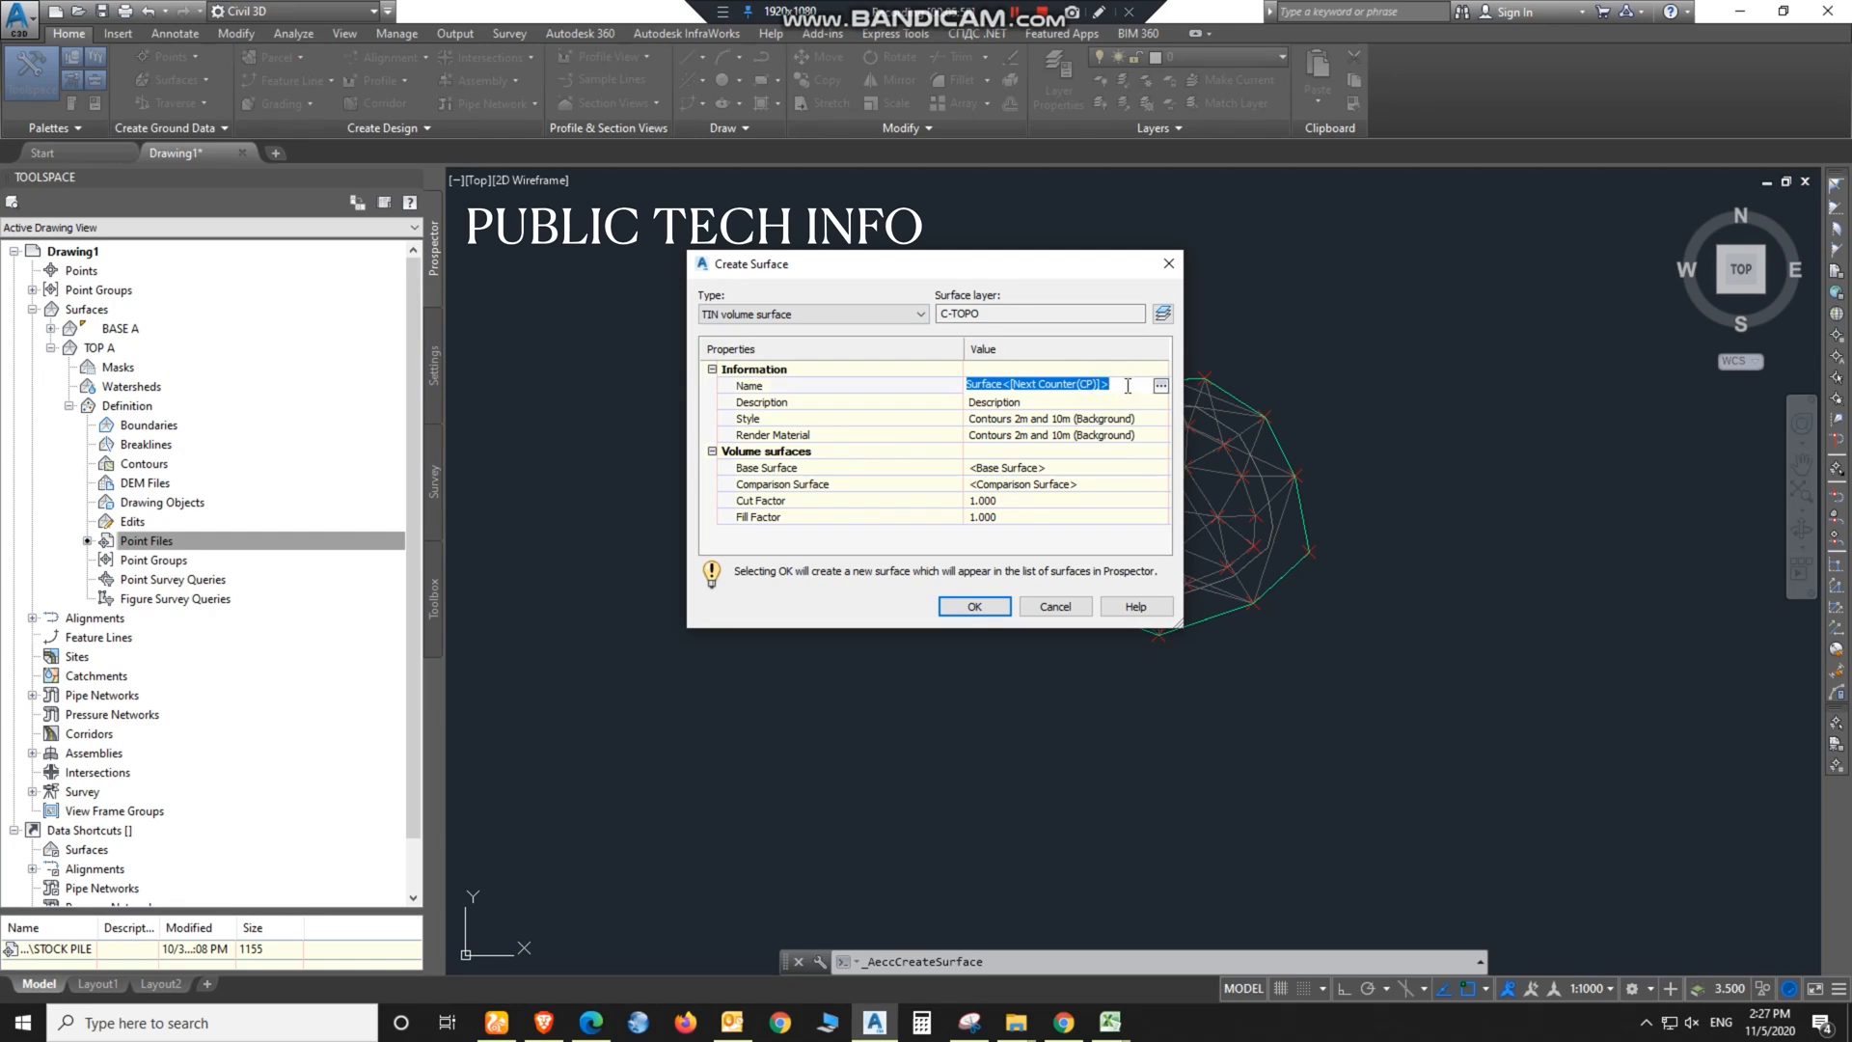
pyautogui.write('VOLUME A')
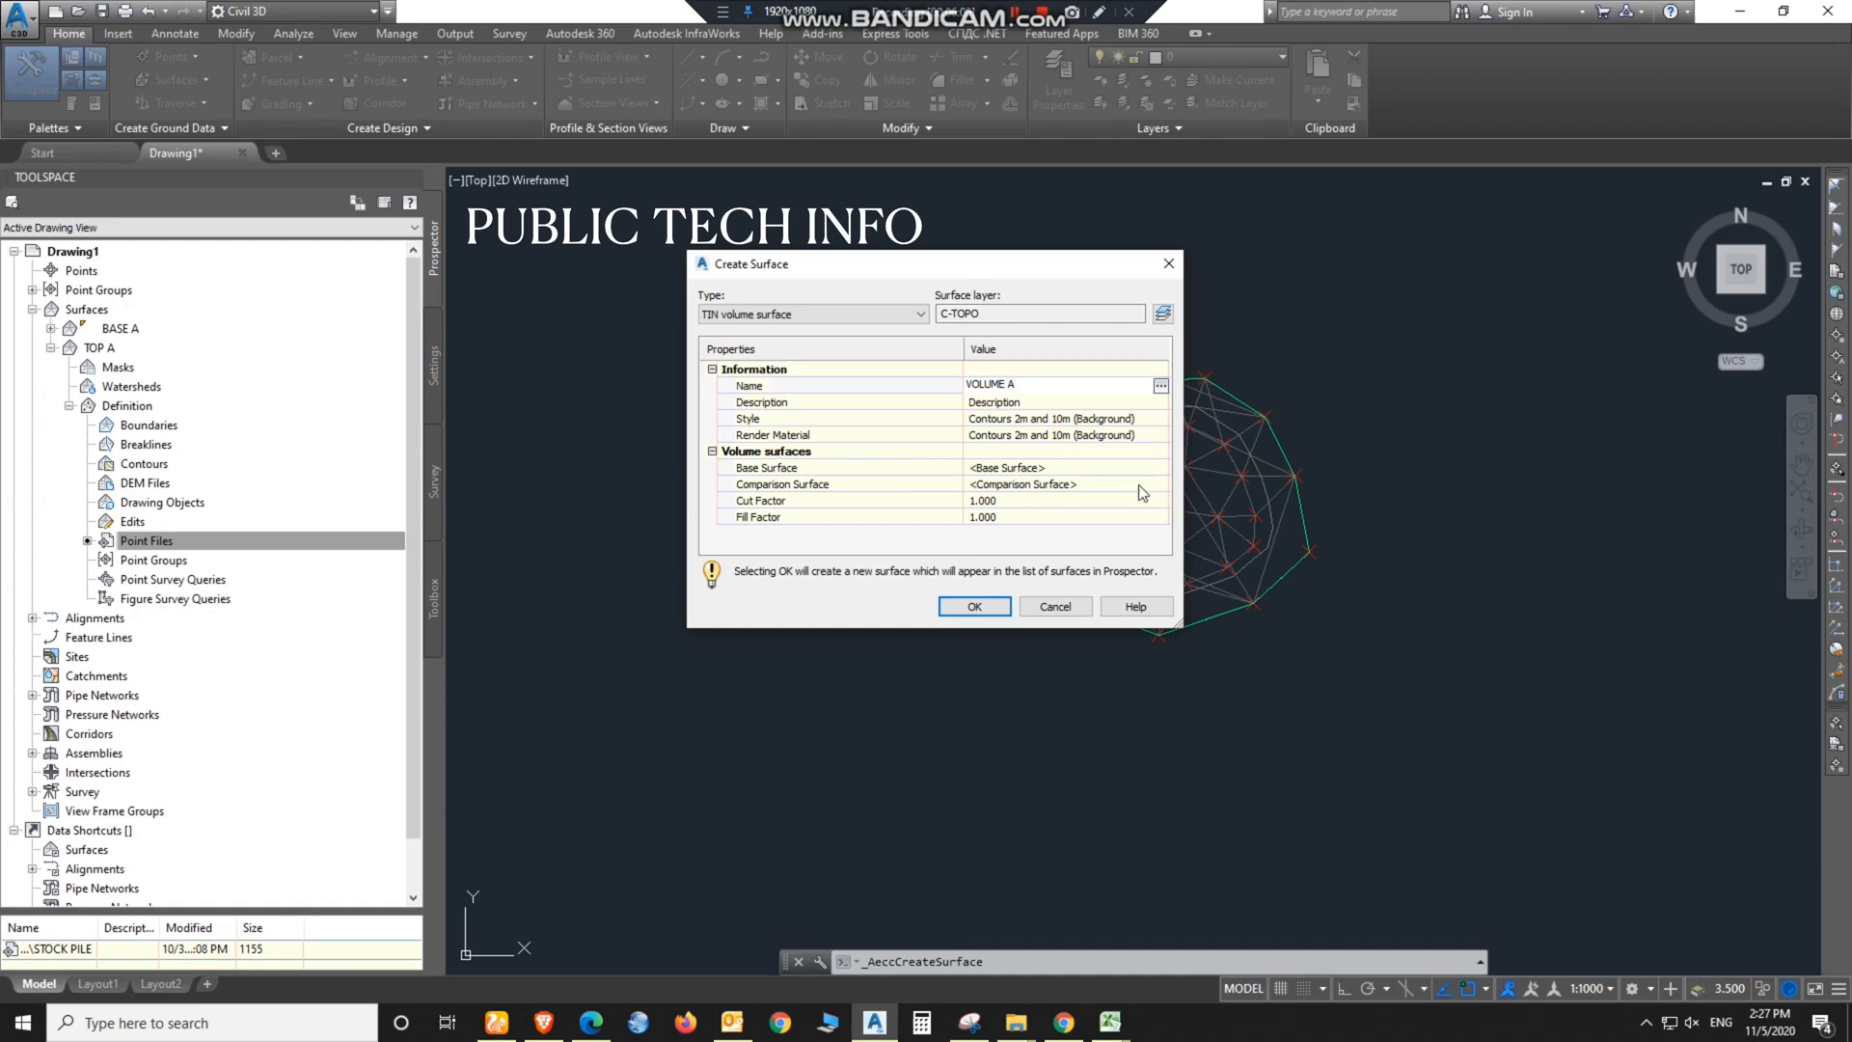
# Step: Create VOLUME A with BASE A as base surface and TOP A as comparison surface, and collapse TOP A in the Toolspace
pyautogui.click(1070, 468)
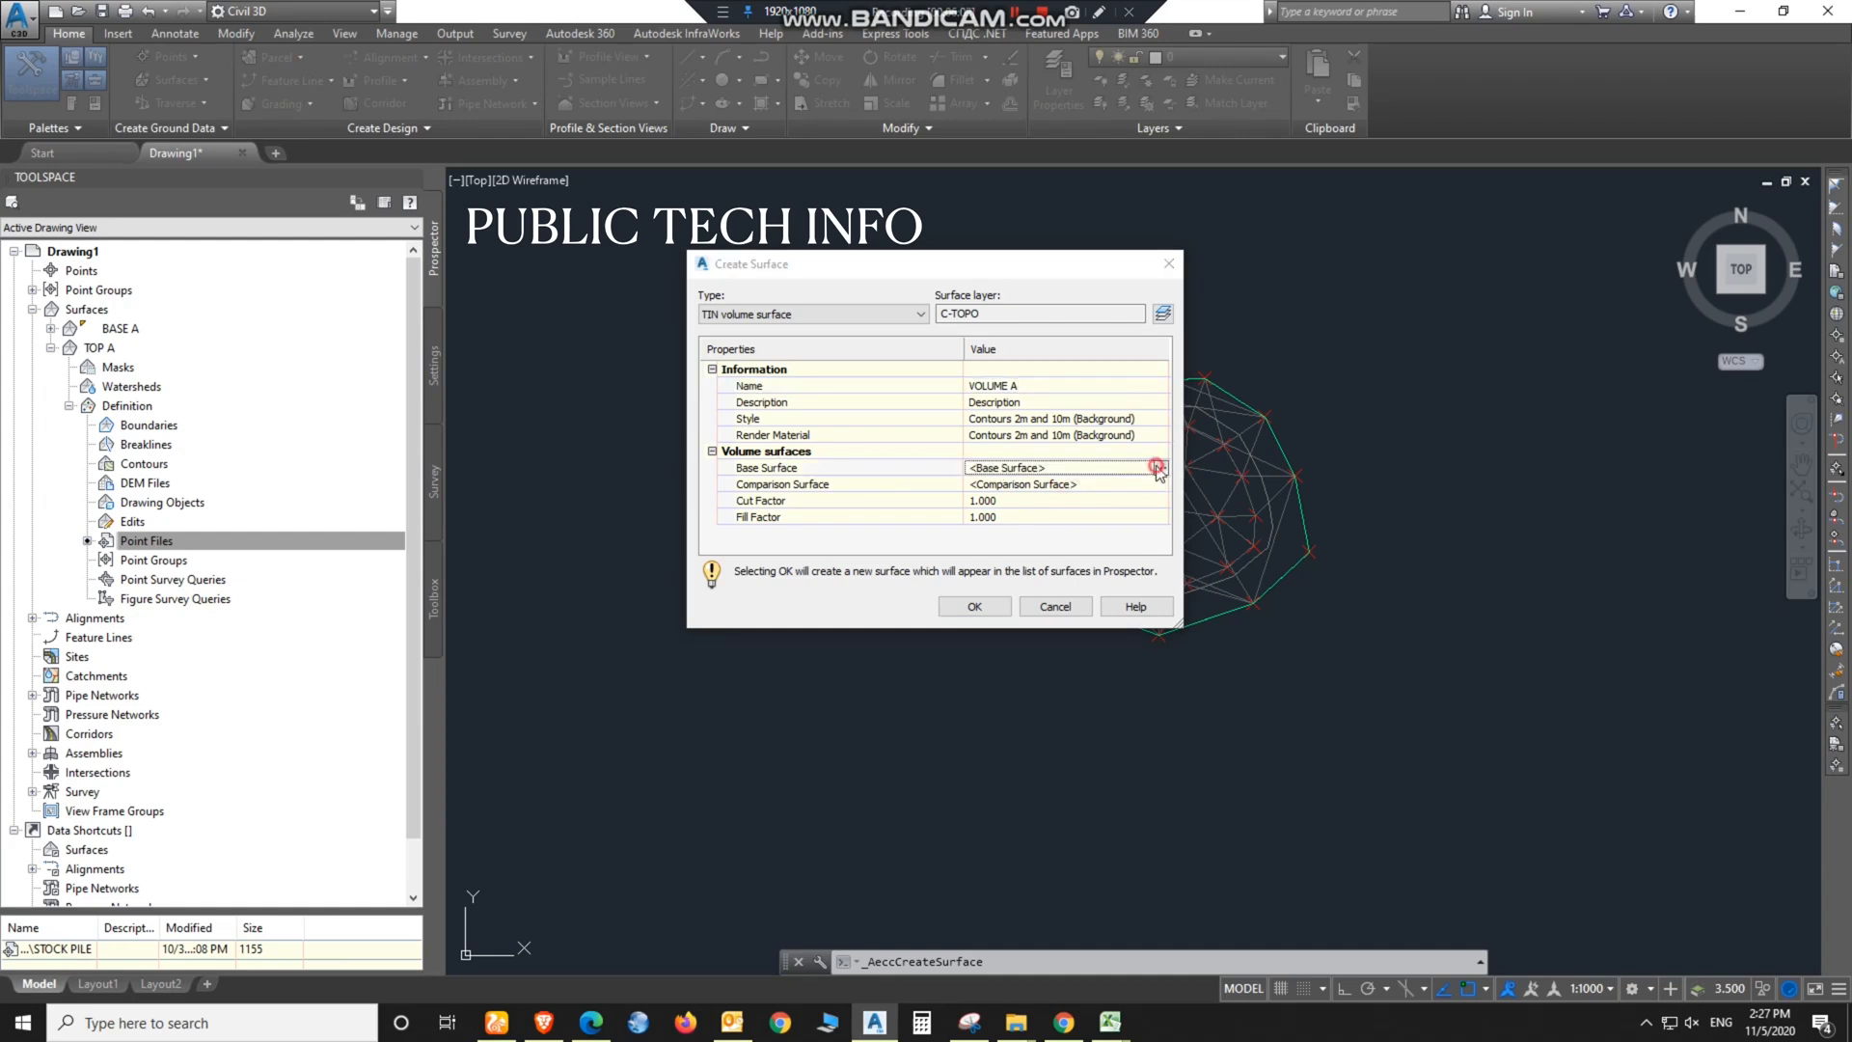
pyautogui.click(1160, 468)
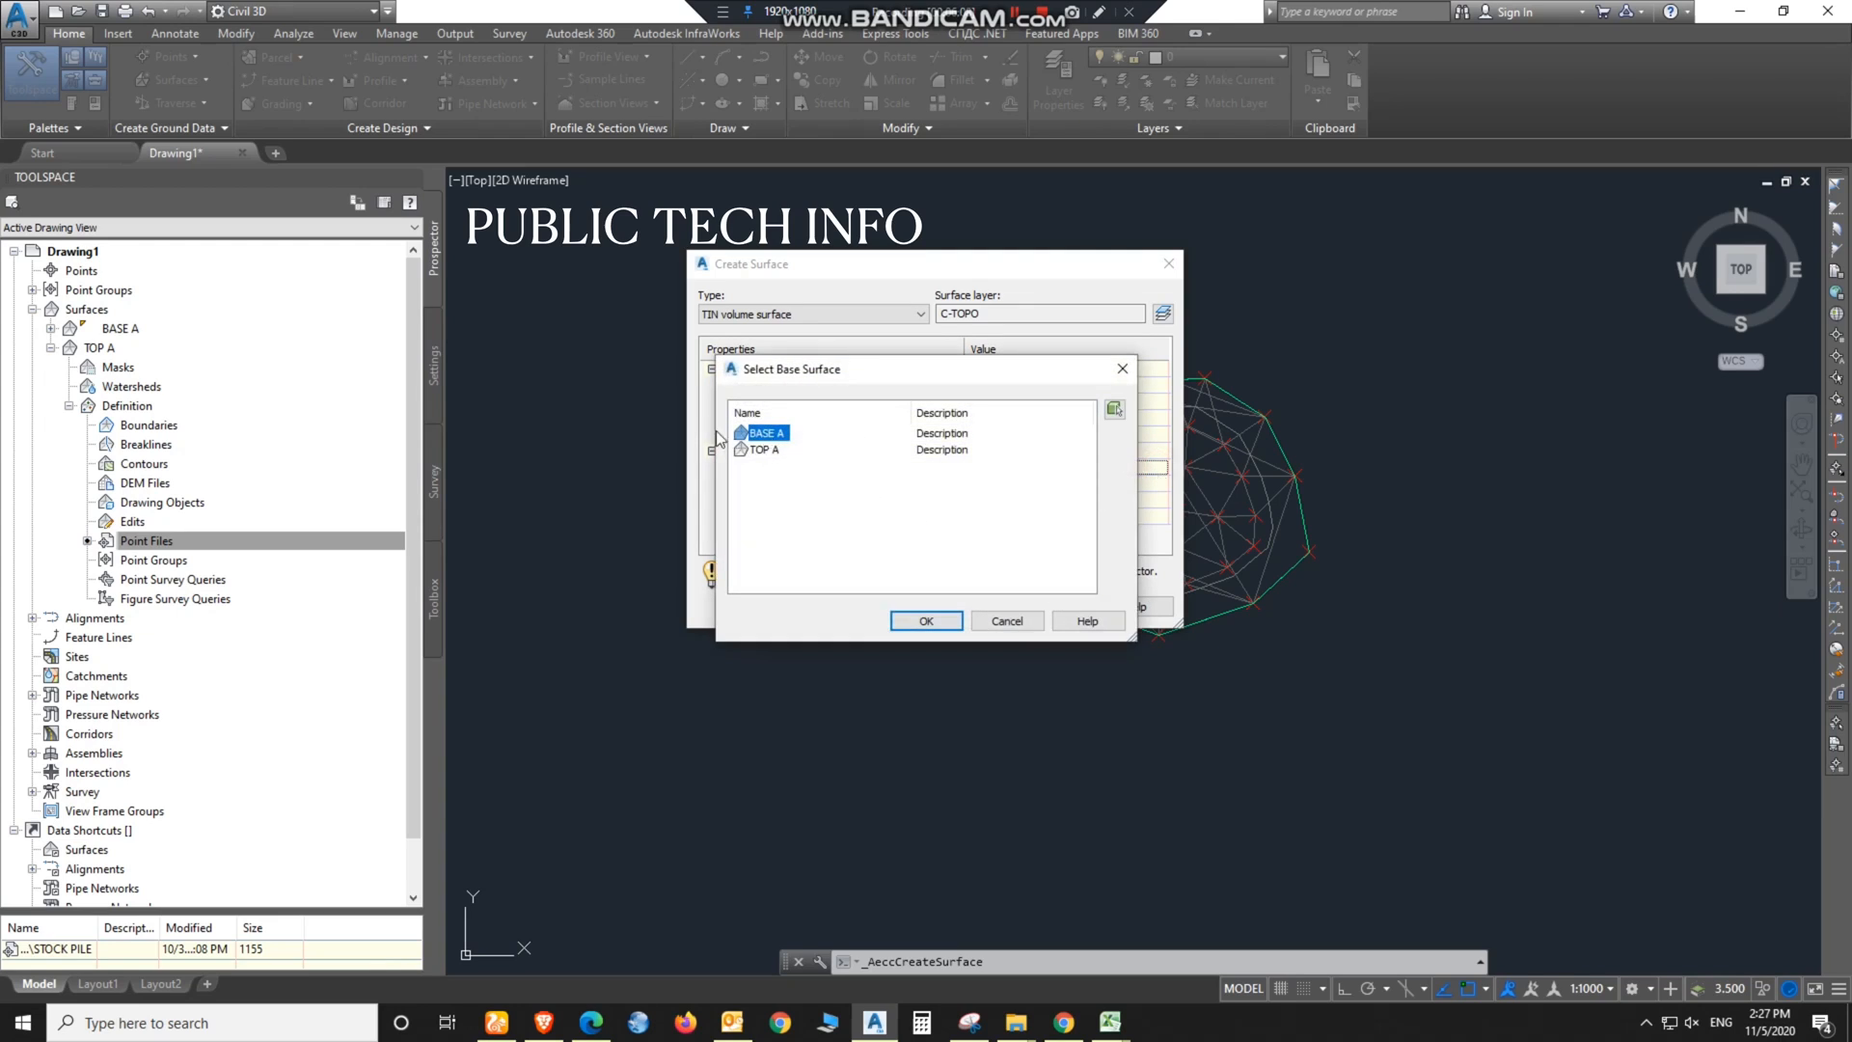
pyautogui.click(928, 620)
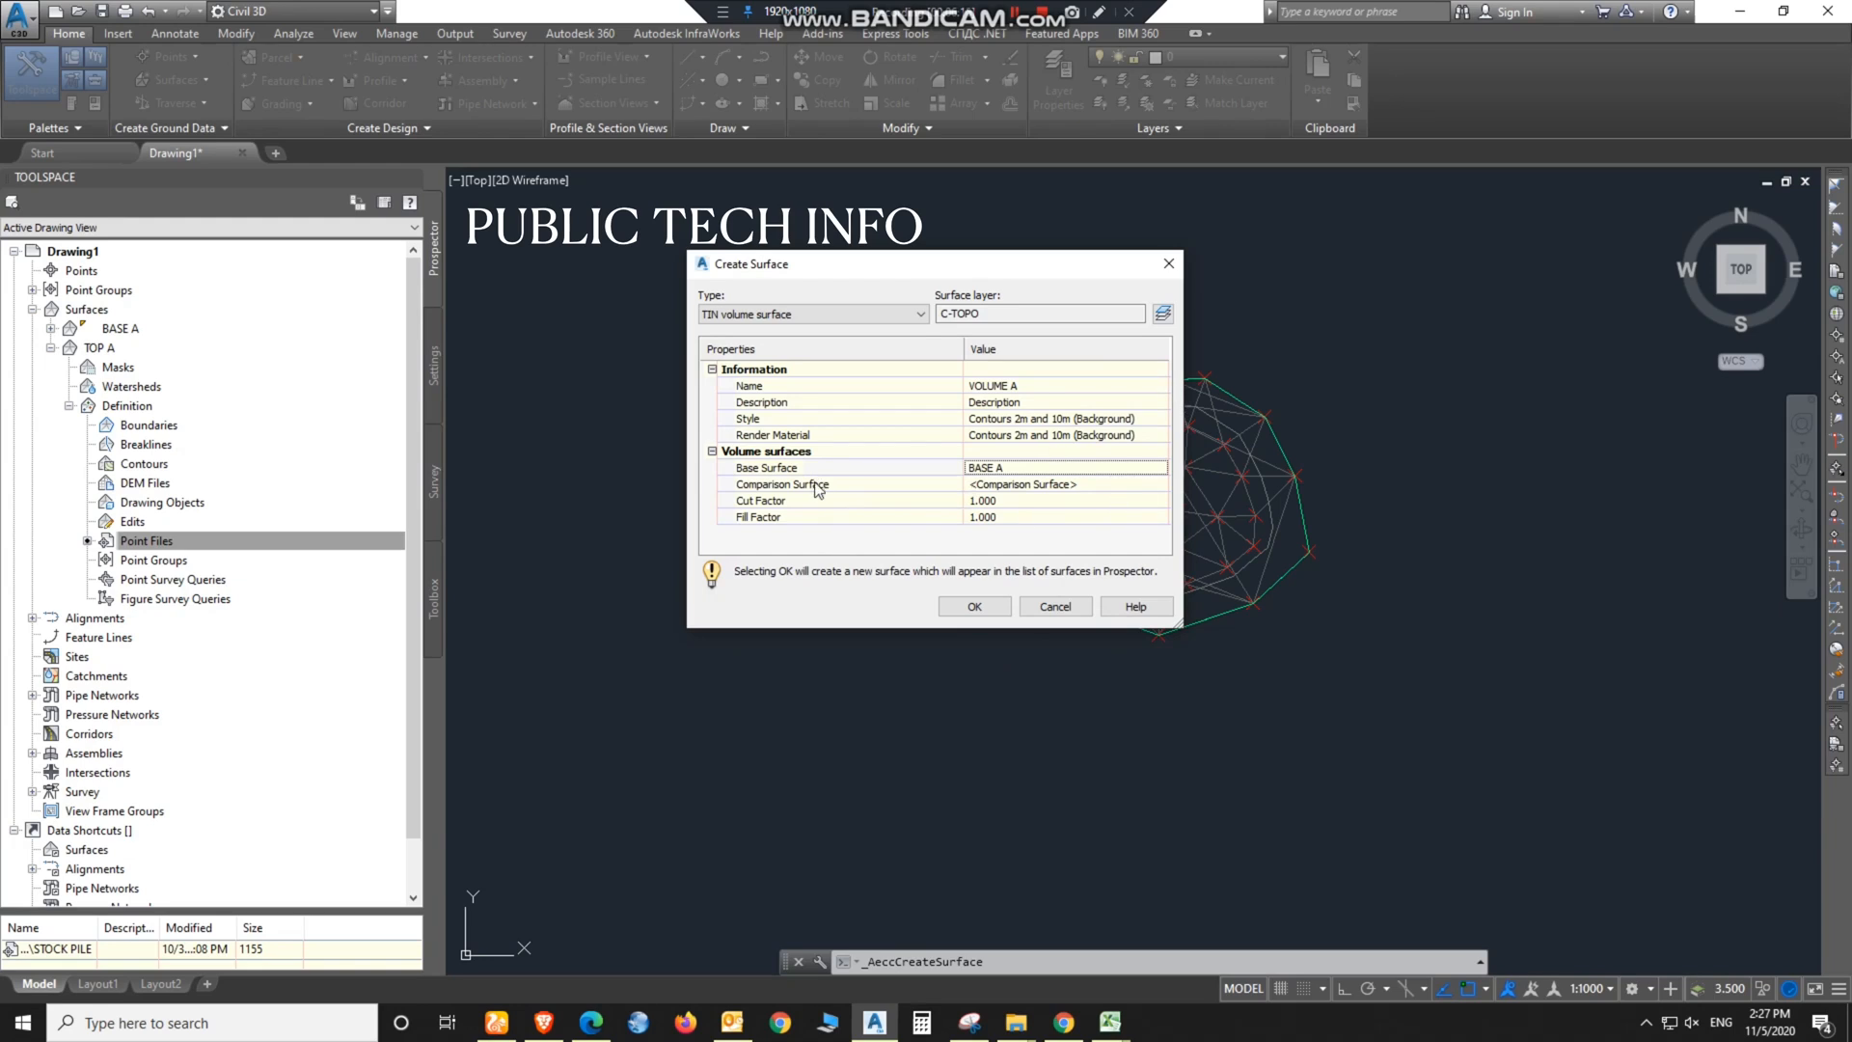
pyautogui.click(1032, 486)
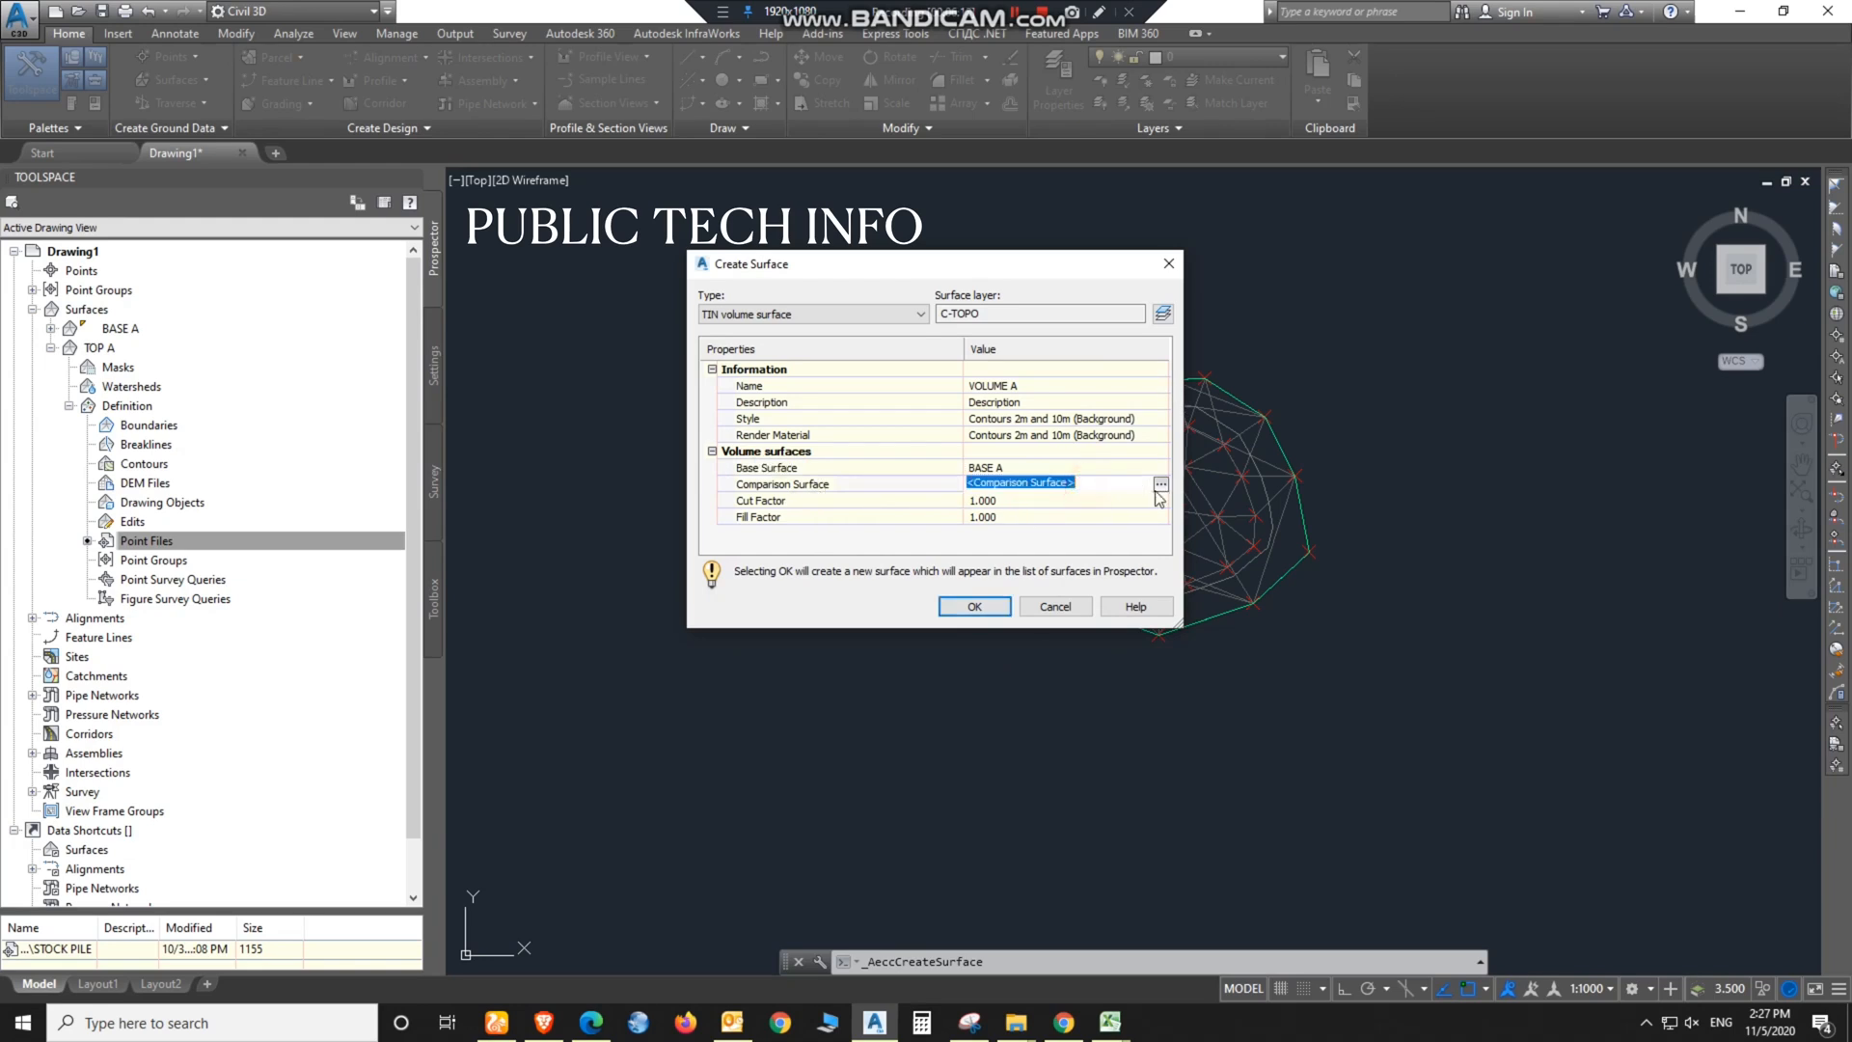
pyautogui.click(1160, 484)
pyautogui.click(762, 449)
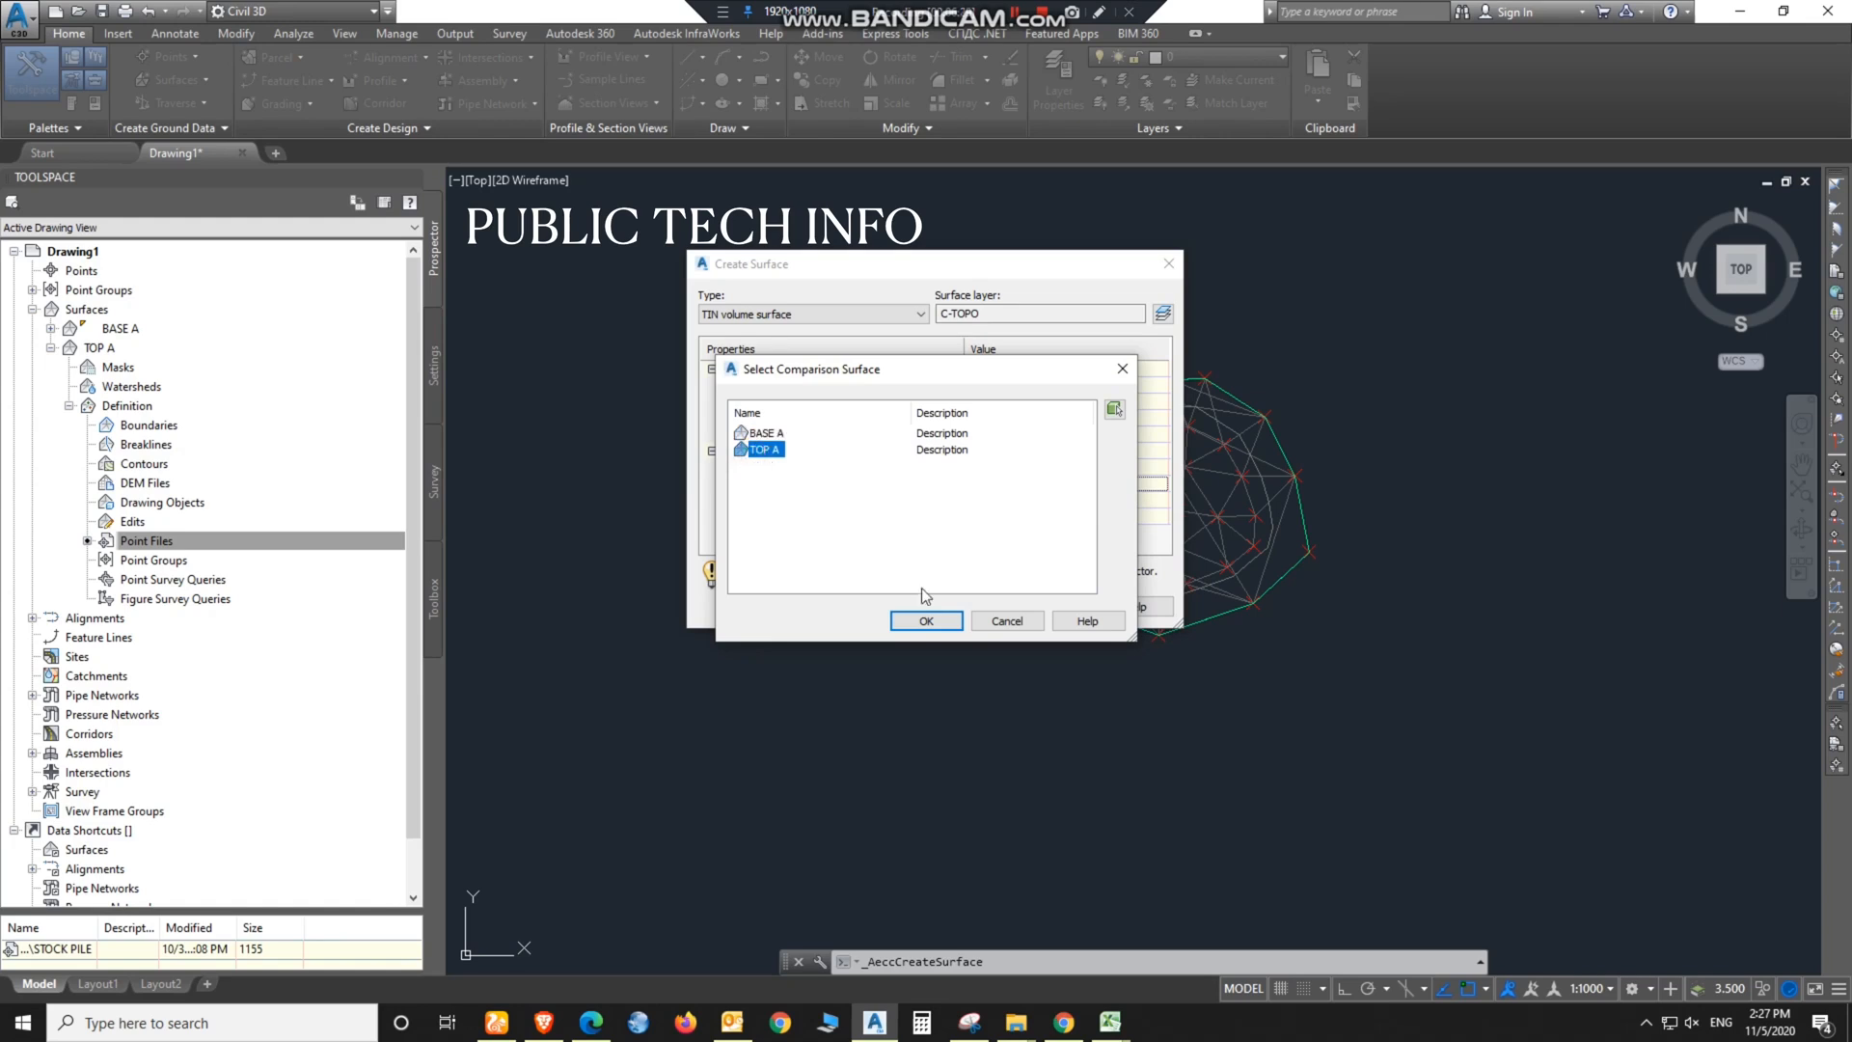
pyautogui.click(926, 620)
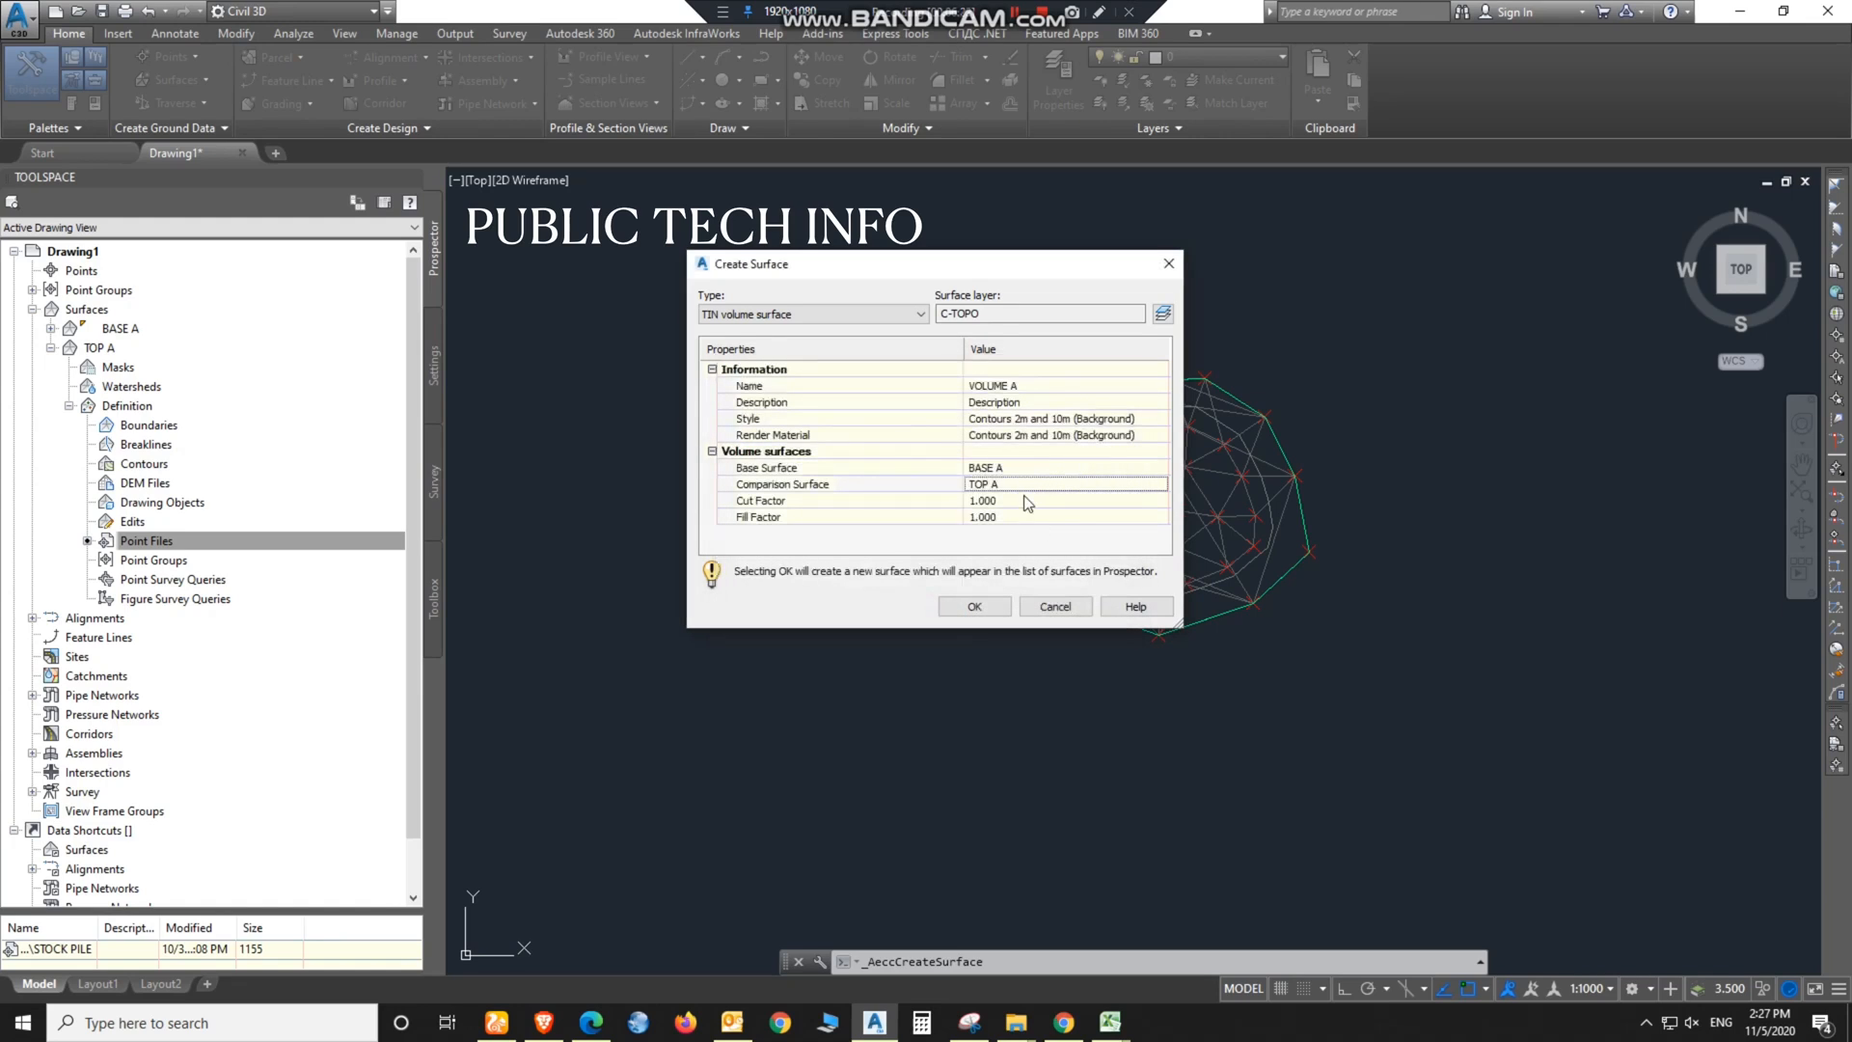
pyautogui.click(975, 605)
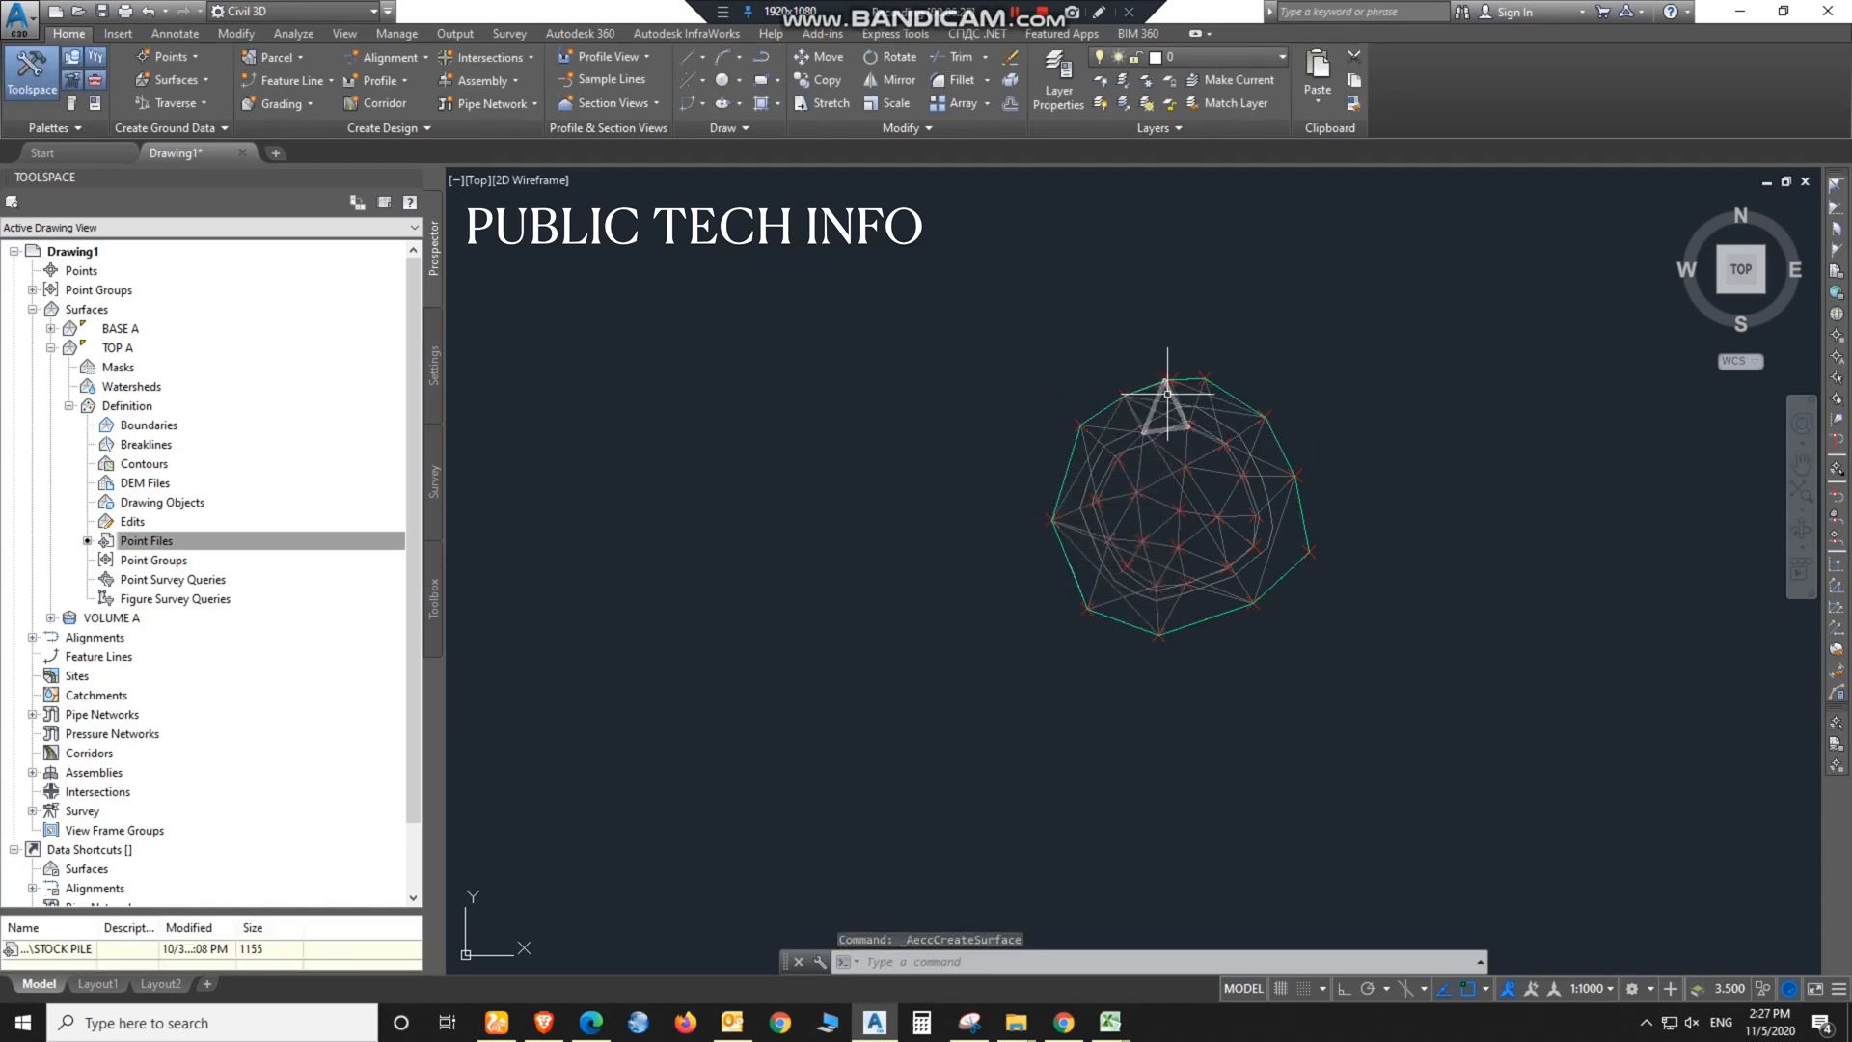
pyautogui.click(50, 348)
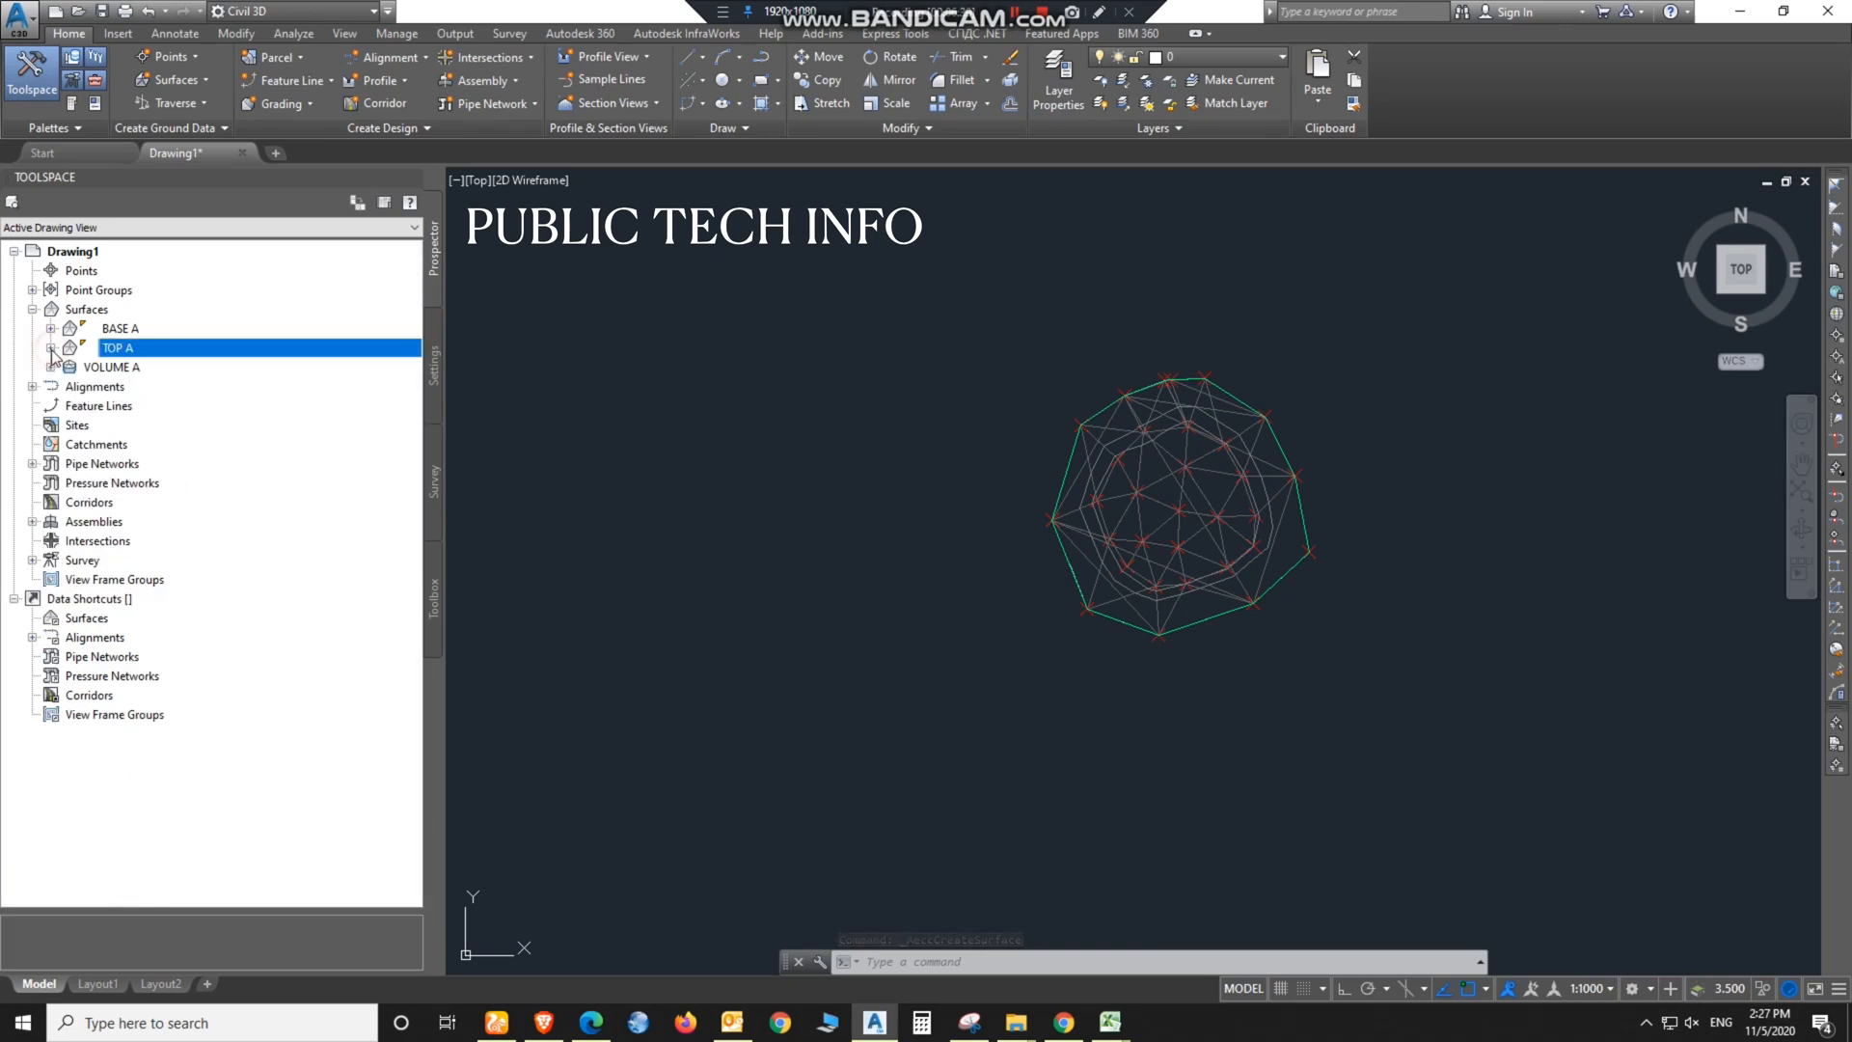
pyautogui.click(1099, 12)
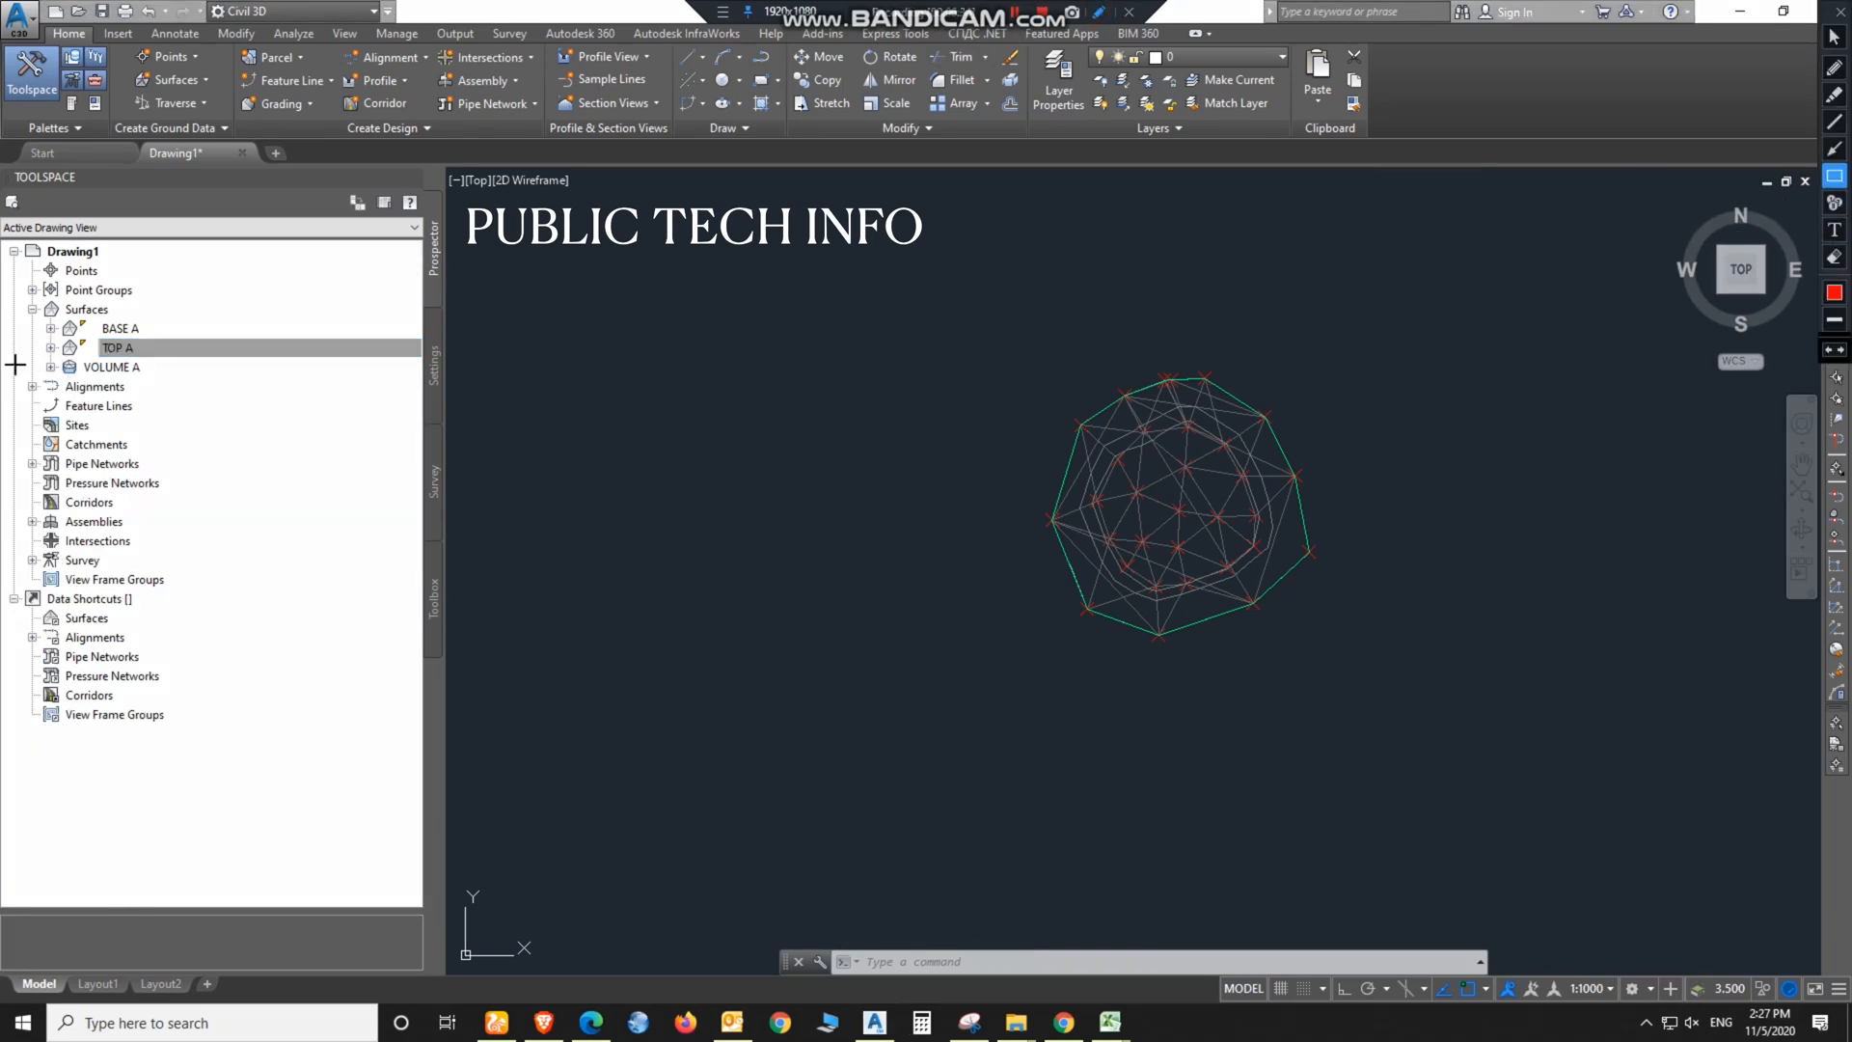
pyautogui.moveTo(43, 320); pyautogui.dragTo(218, 340)
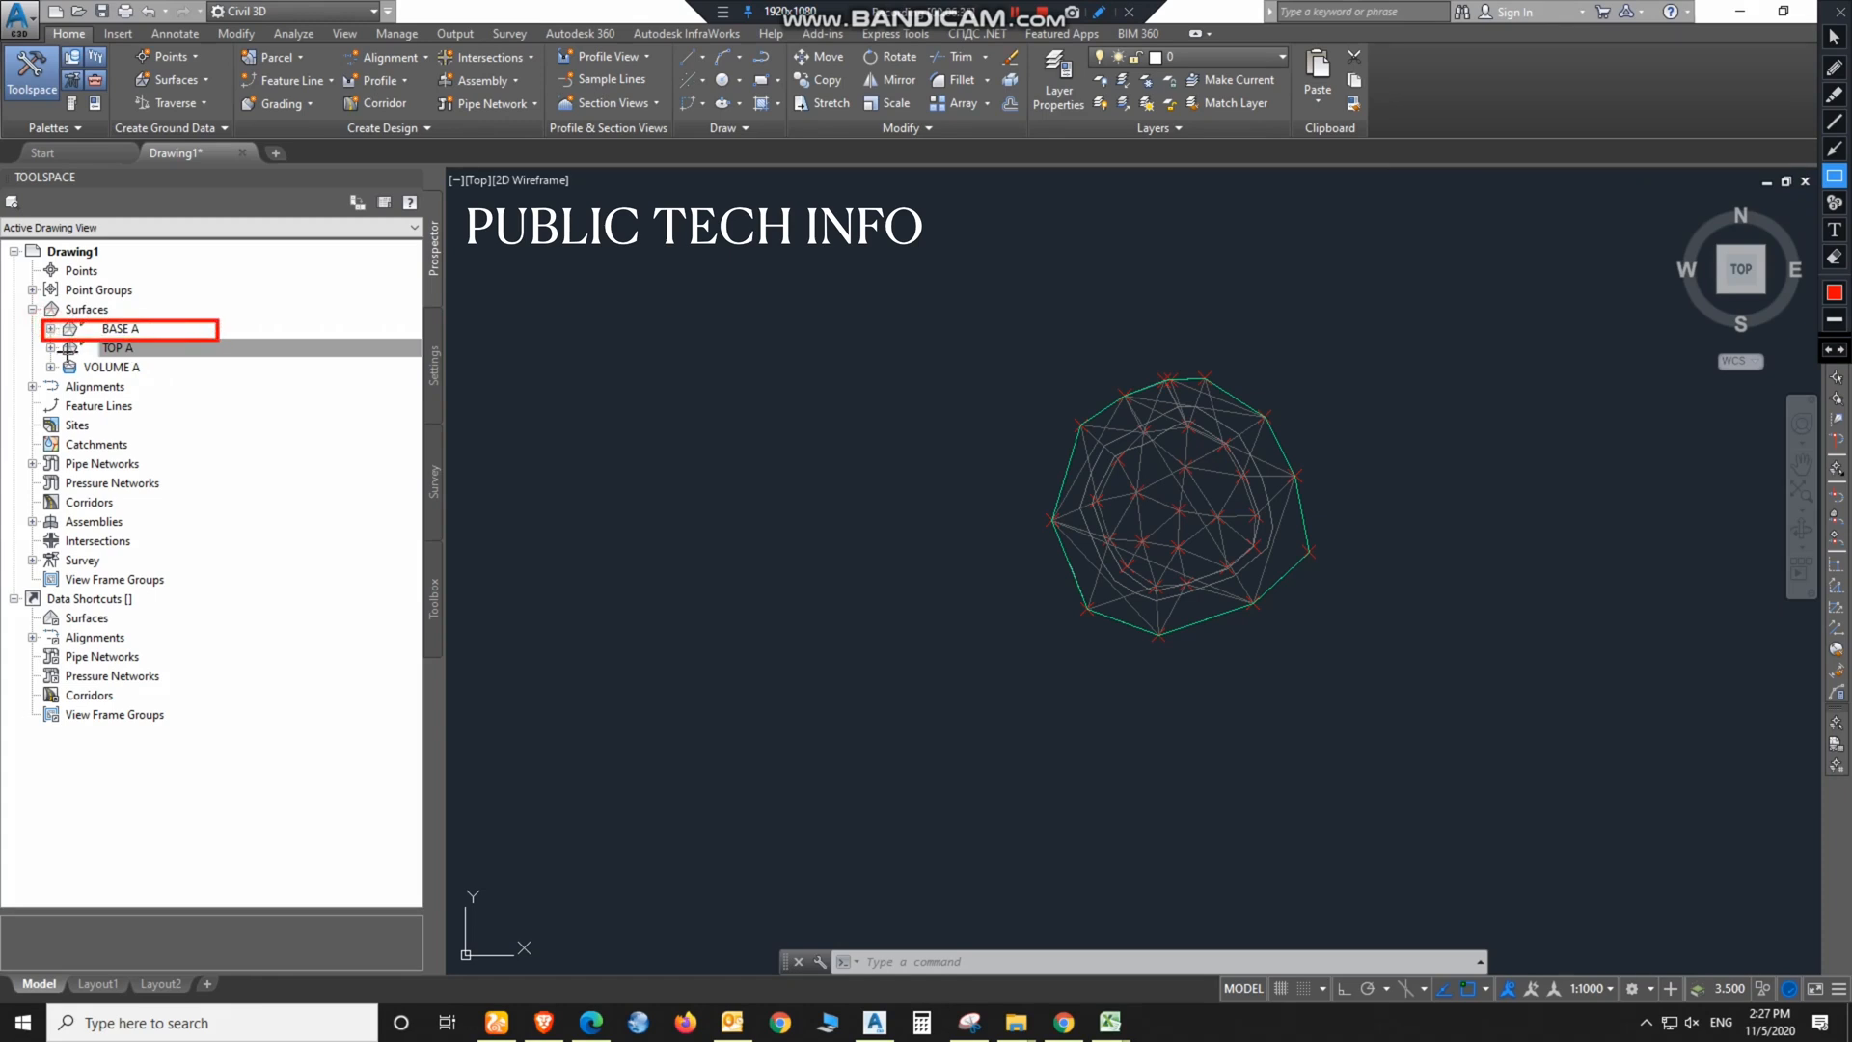
pyautogui.moveTo(29, 337); pyautogui.dragTo(212, 357)
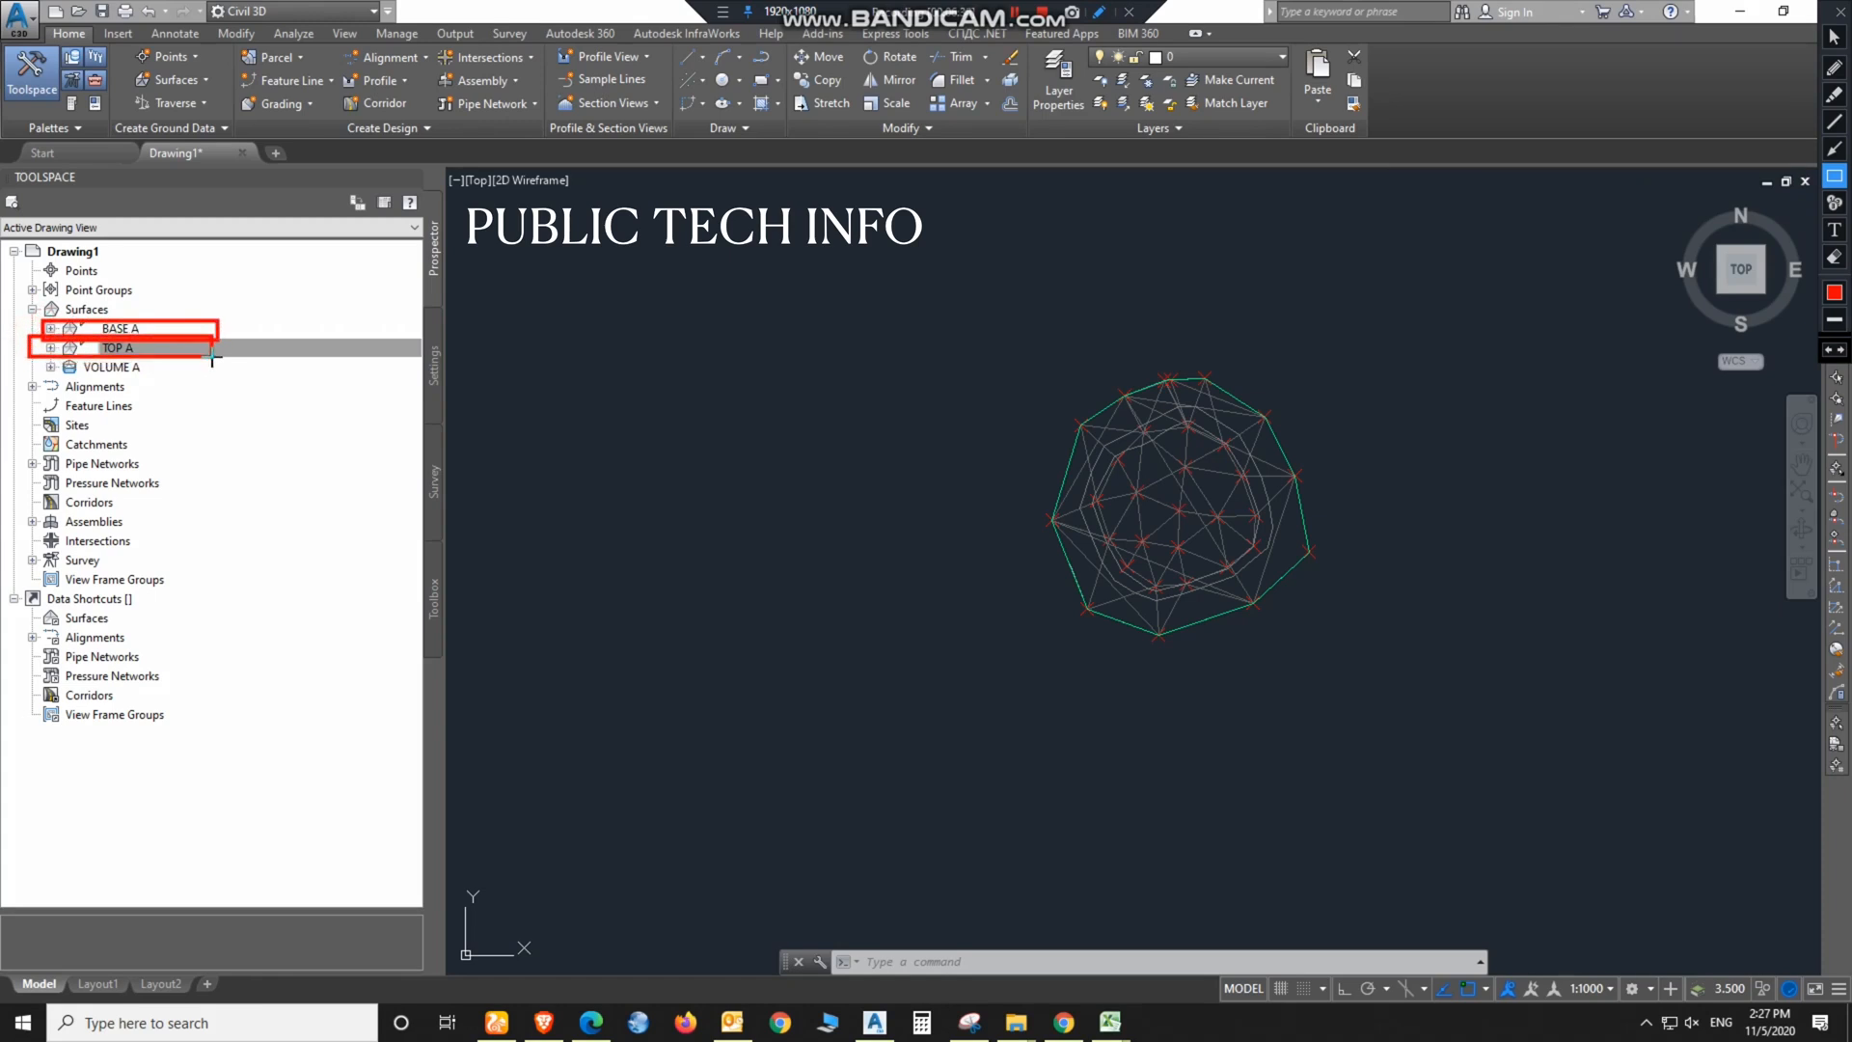
pyautogui.moveTo(21, 350); pyautogui.dragTo(204, 396)
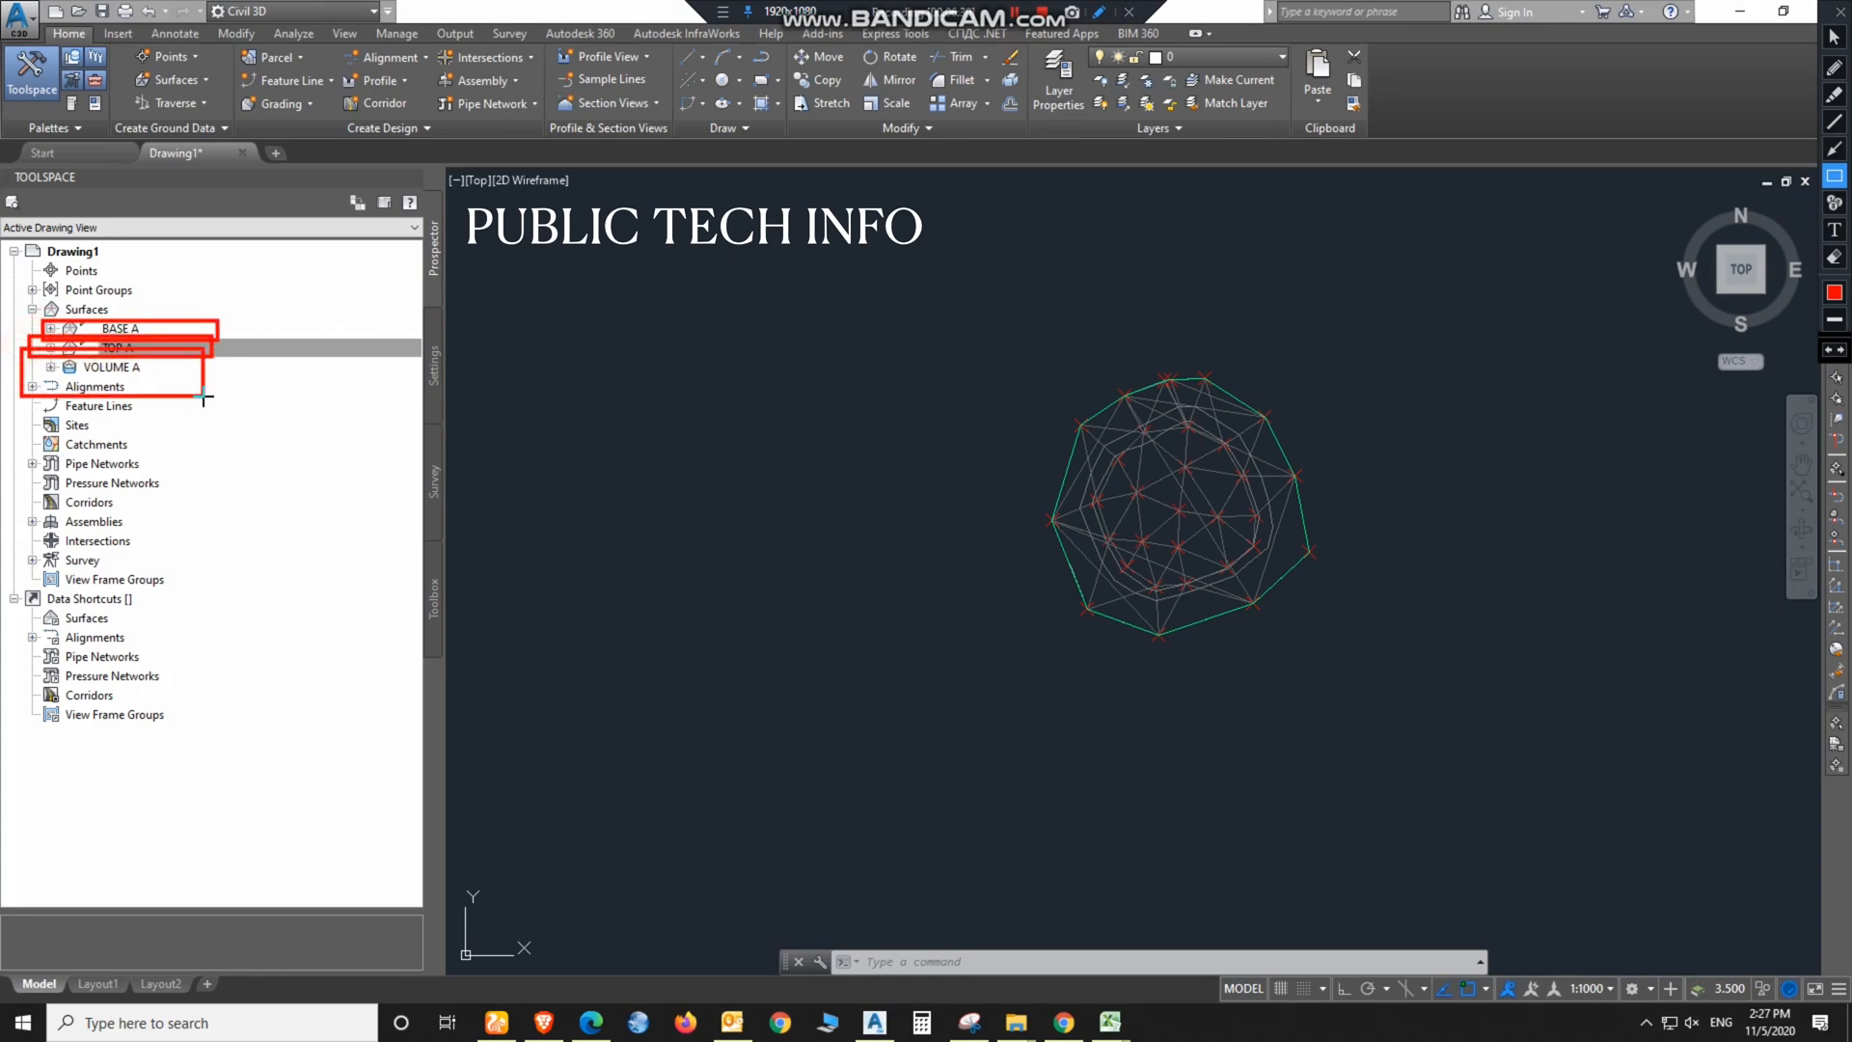
pyautogui.press('Escape')
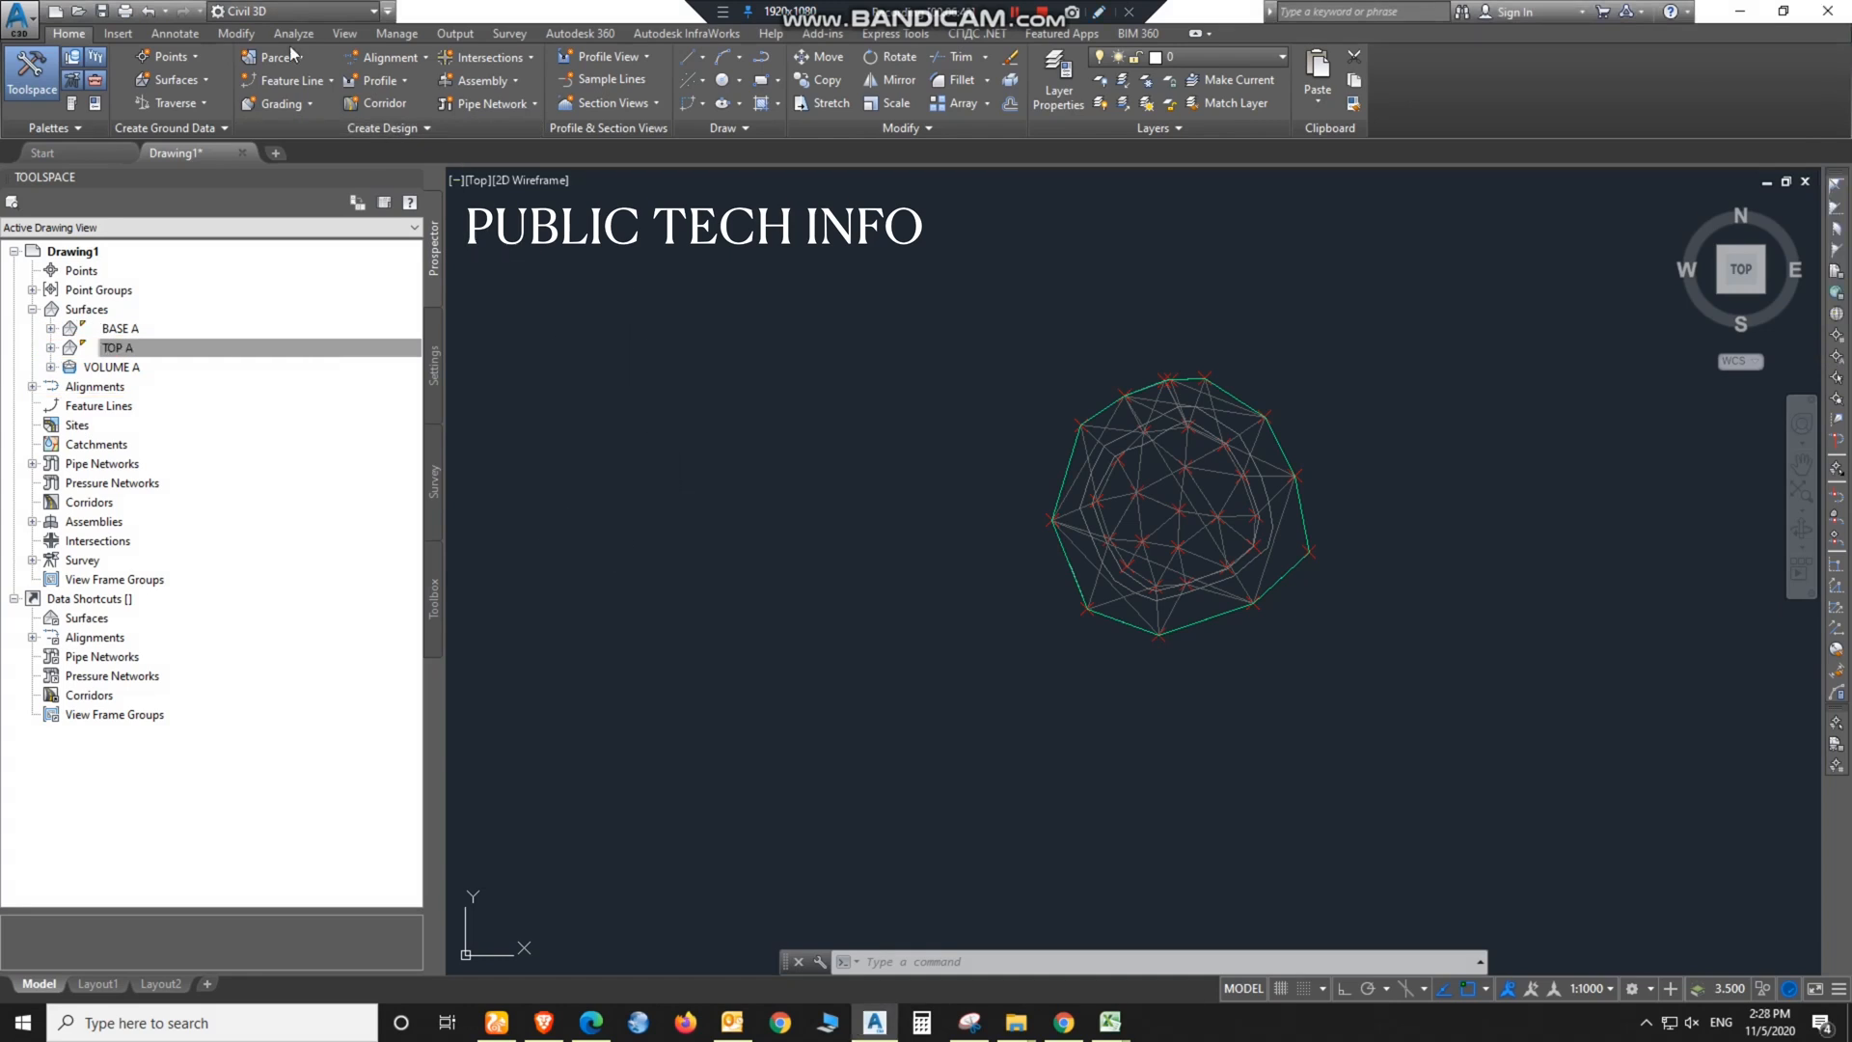
pyautogui.click(1098, 11)
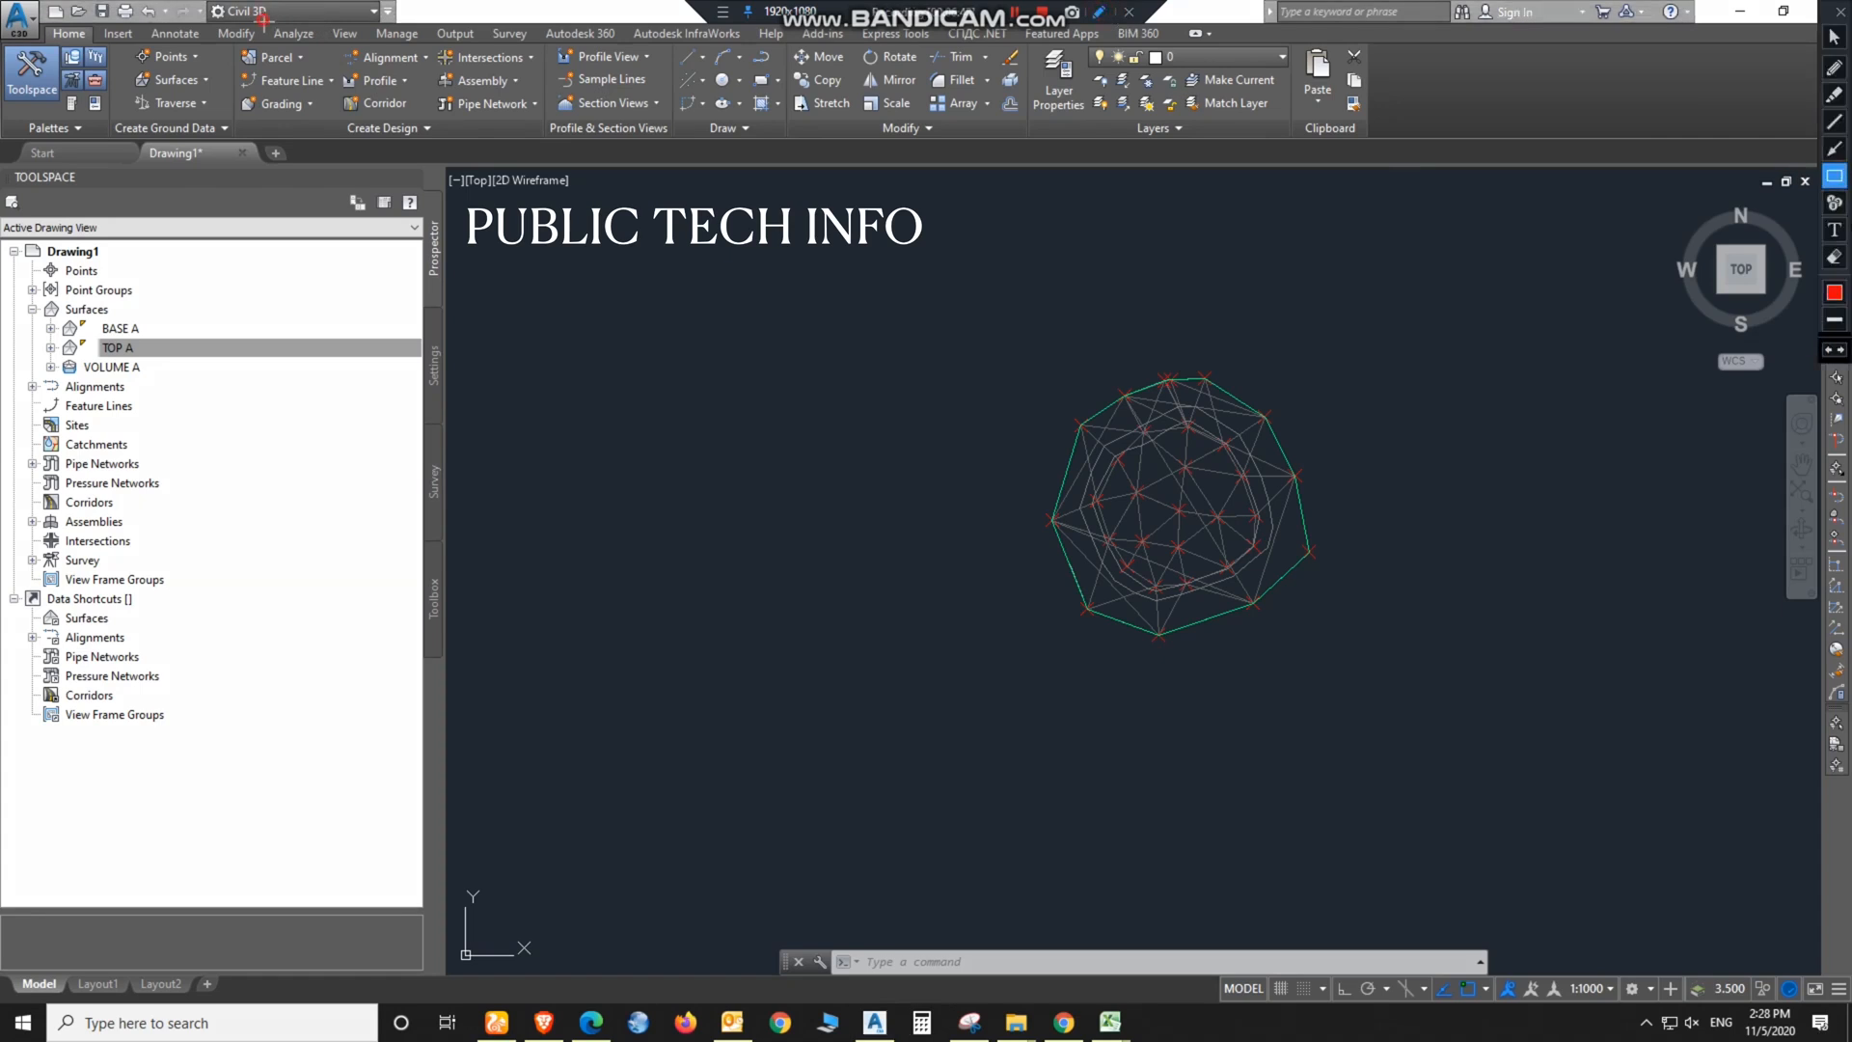
pyautogui.moveTo(262, 20); pyautogui.dragTo(322, 63)
# Step: Open the Volumes Dashboard and add the VOLUME A surface to it
pyautogui.click(294, 34)
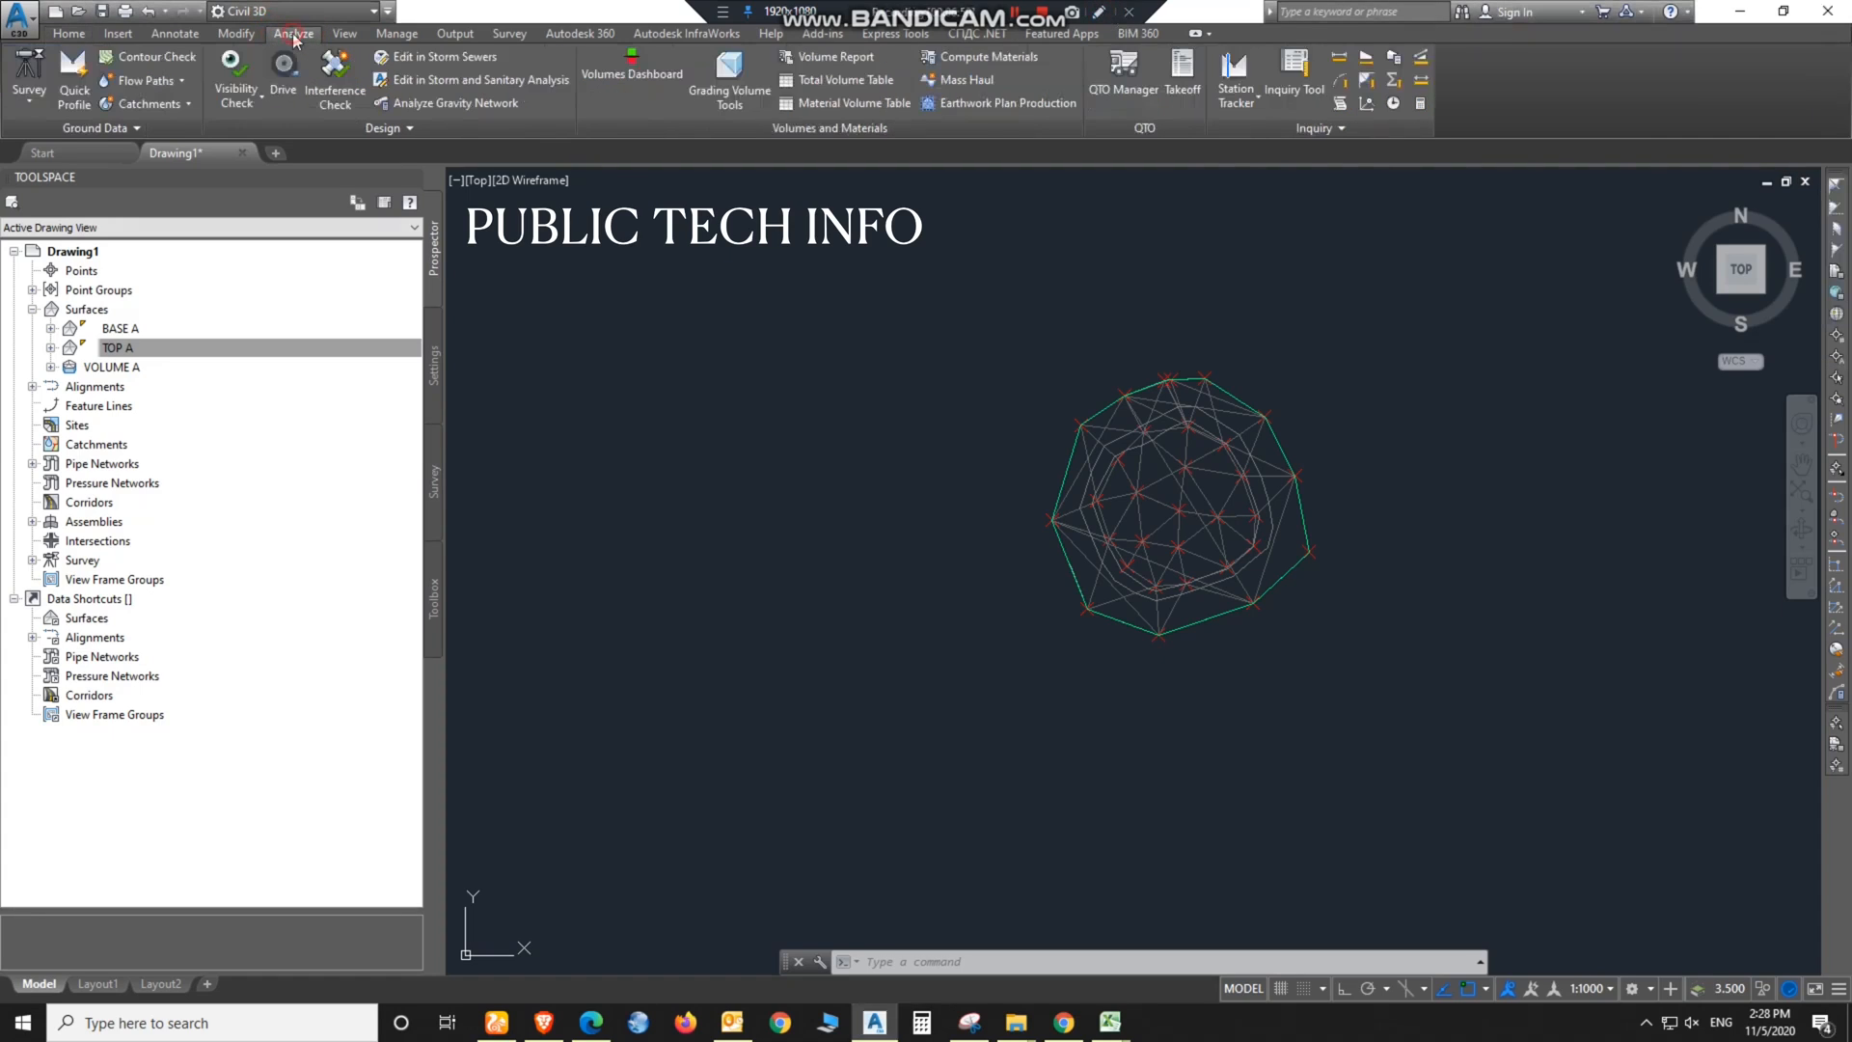
pyautogui.click(1099, 13)
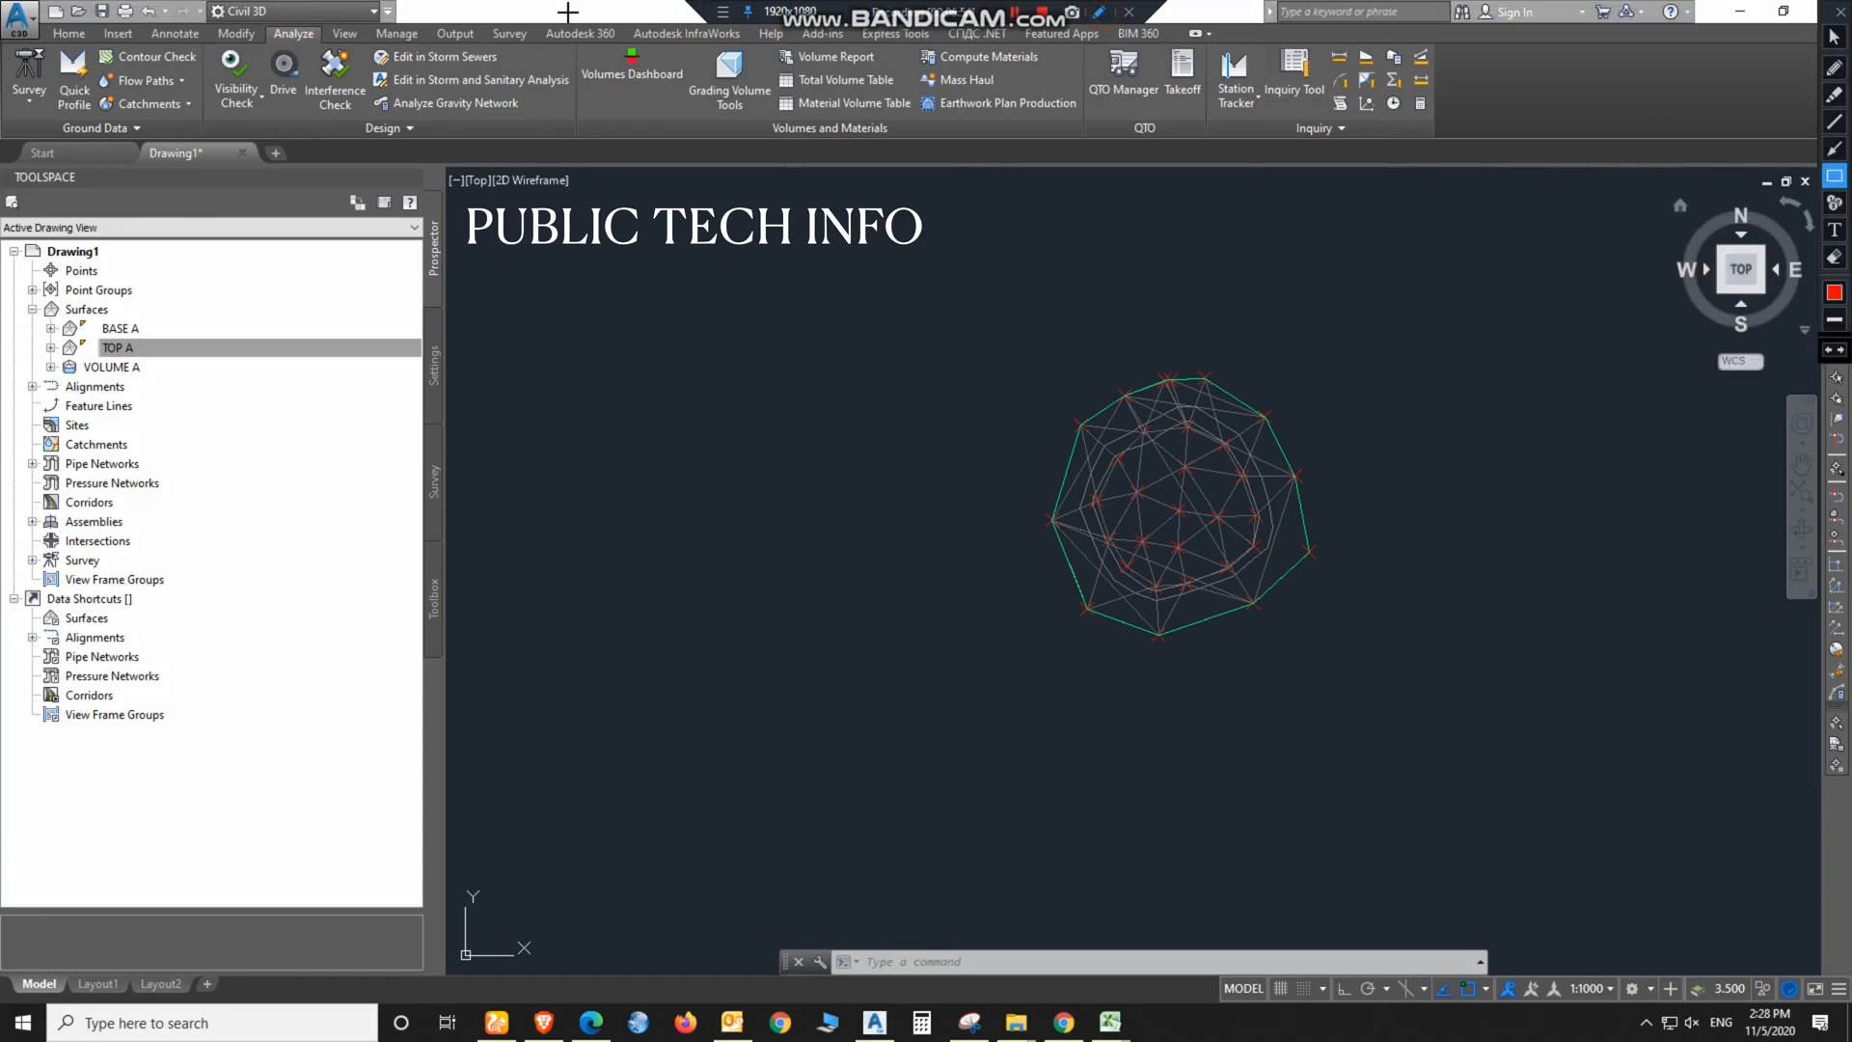
pyautogui.moveTo(569, 16); pyautogui.dragTo(697, 157)
pyautogui.press('Escape')
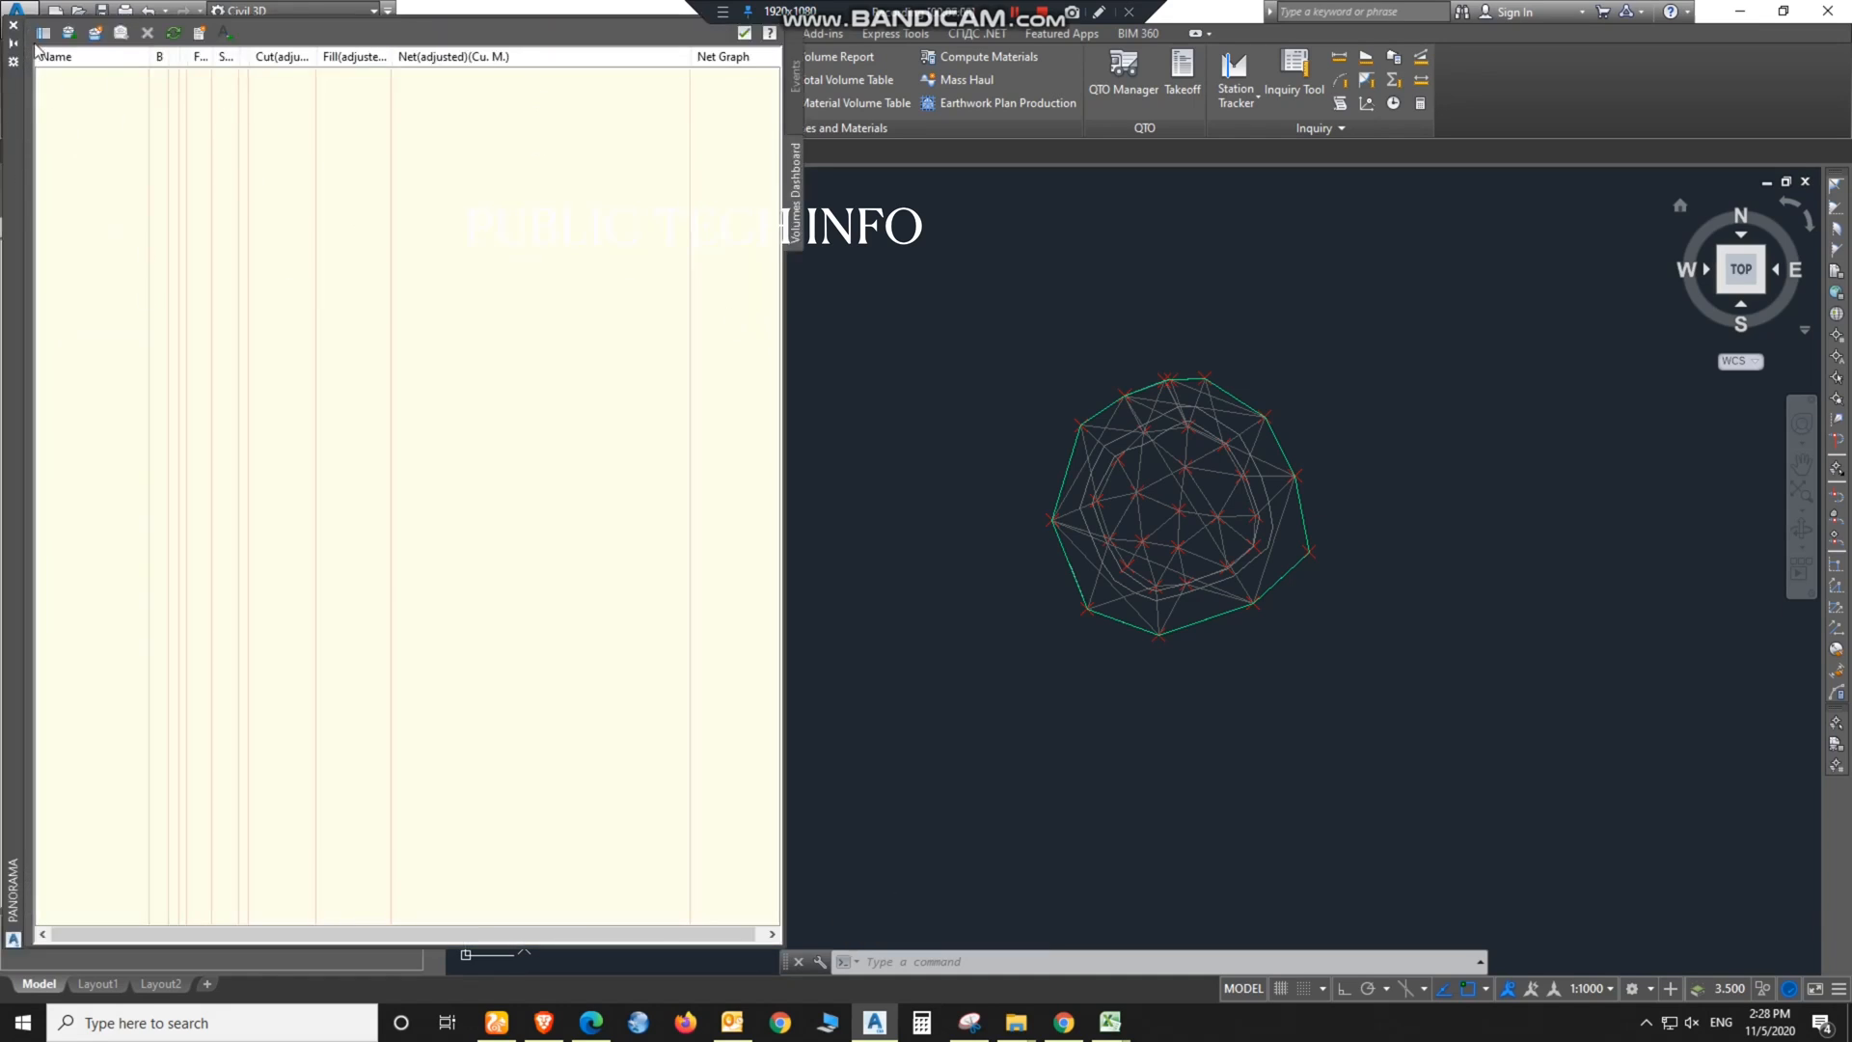
pyautogui.click(69, 34)
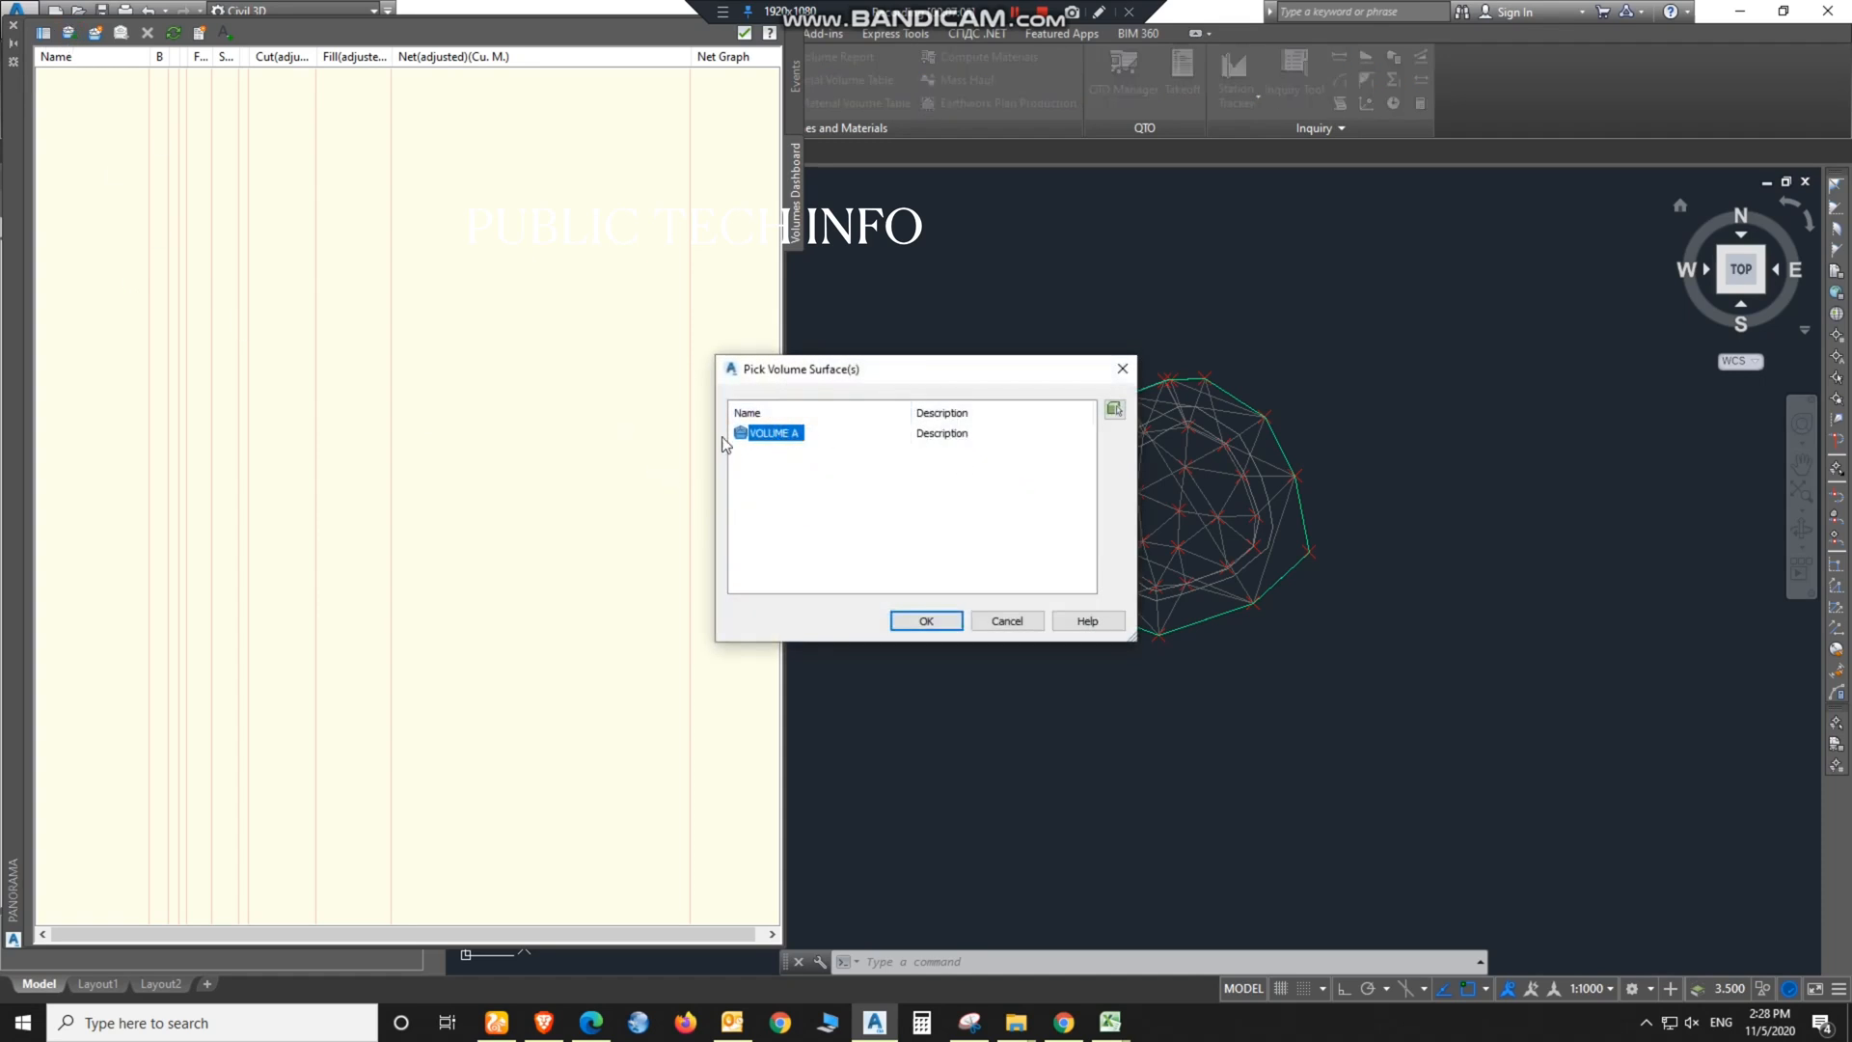
pyautogui.click(950, 622)
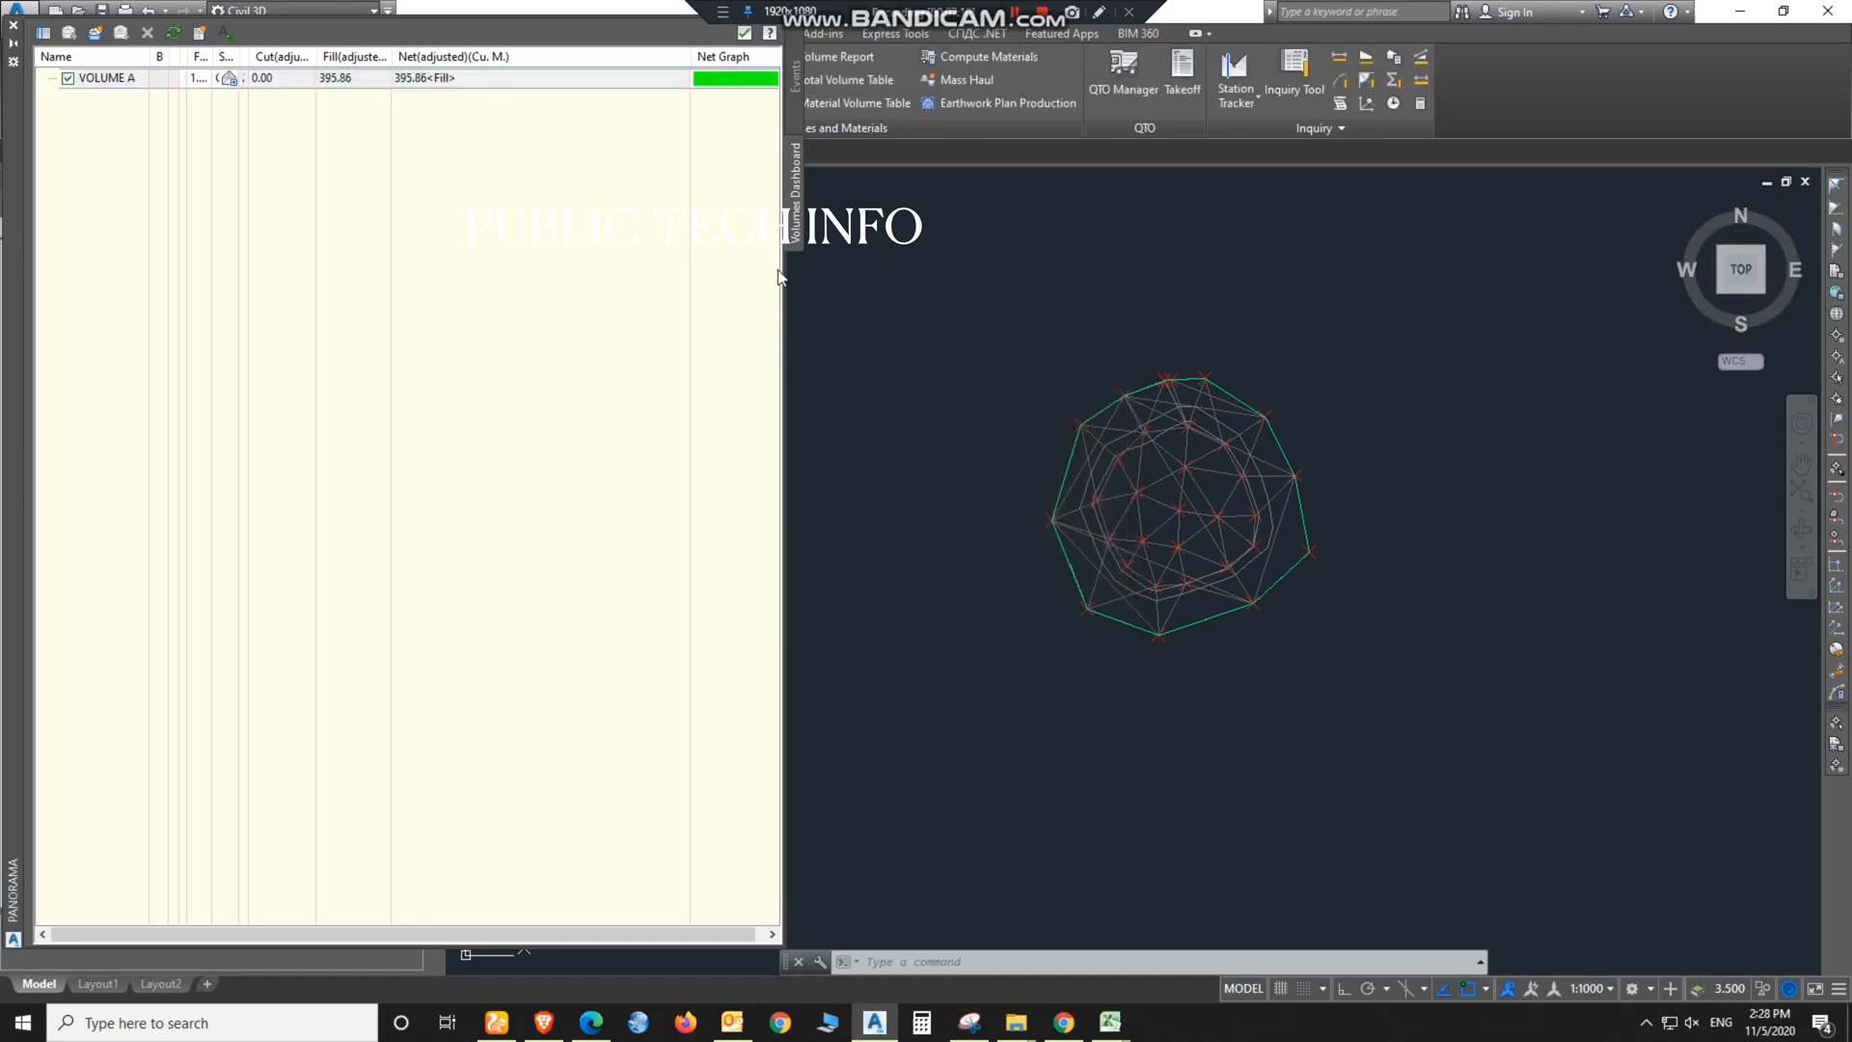
# Step: Widen the Volumes Dashboard and its Fill Factor and Style columns, read VOLUME A's cut, fill and net volumes, and collapse the dashboard
pyautogui.moveTo(786, 269); pyautogui.dragTo(1088, 274)
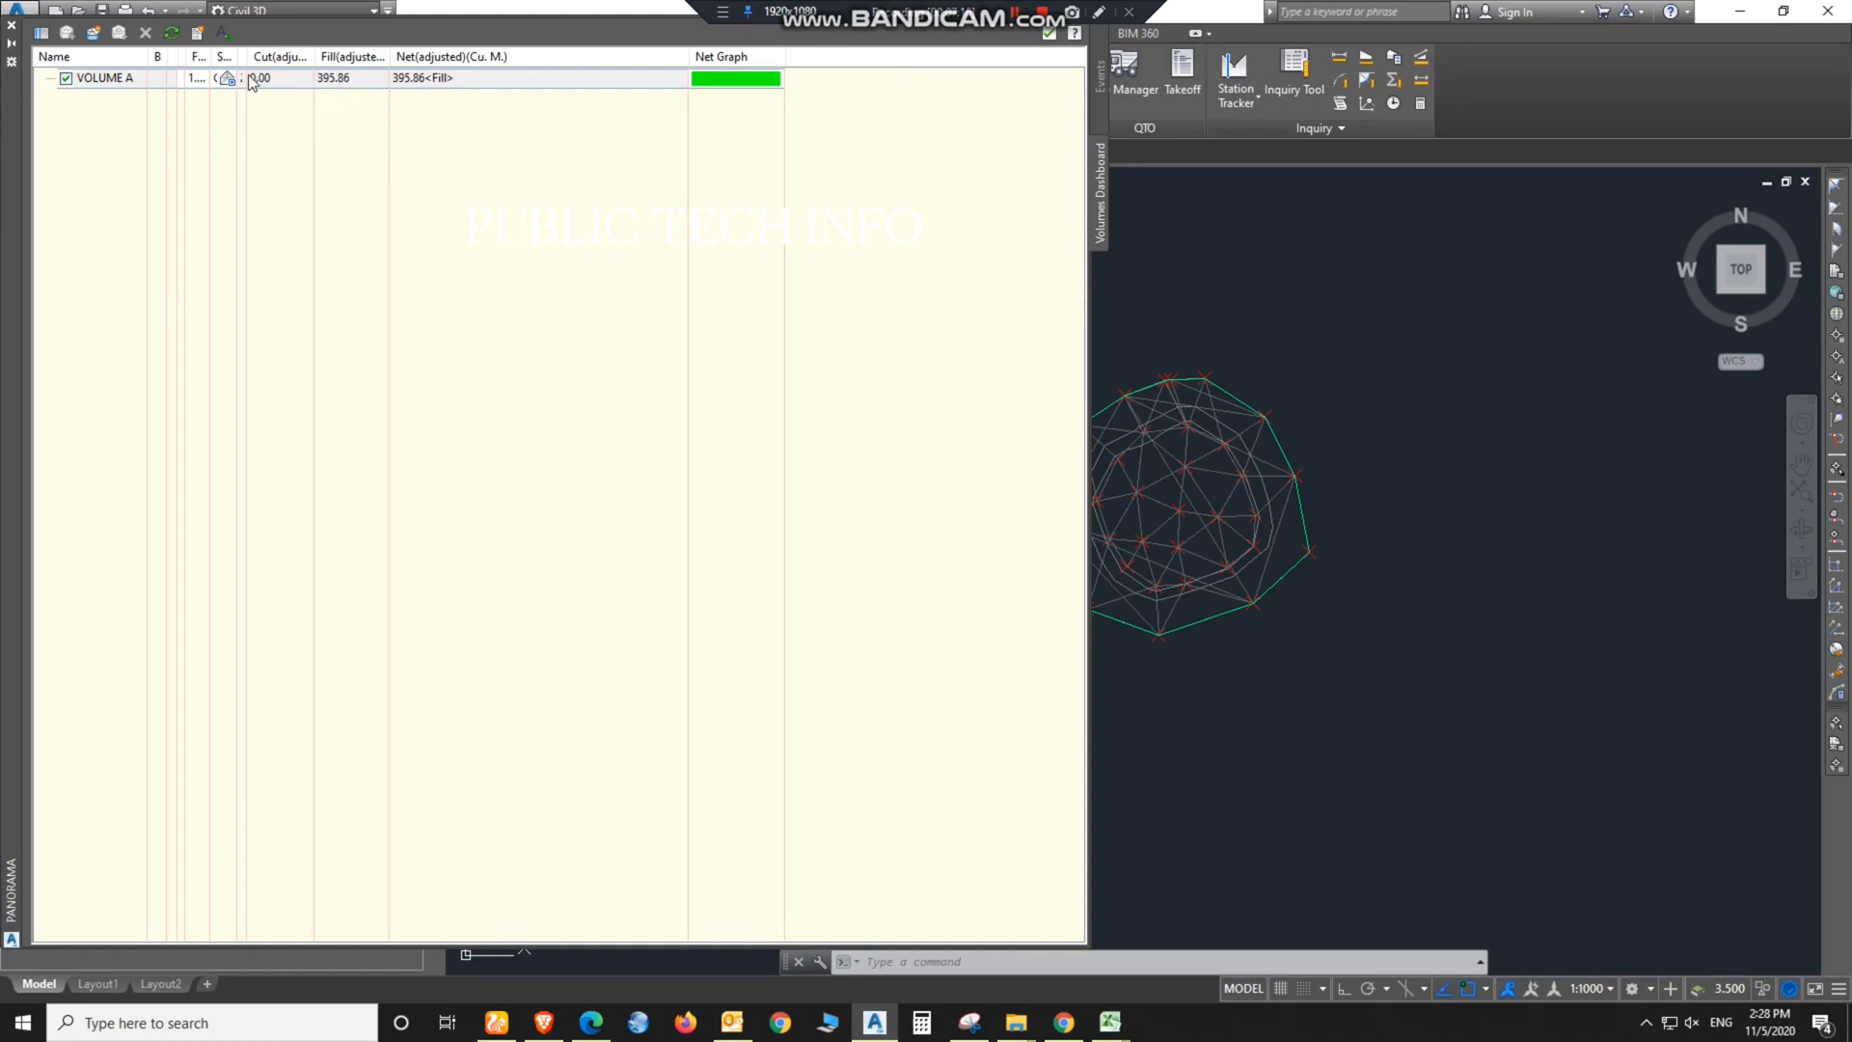
pyautogui.moveTo(235, 49)
pyautogui.mouseDown()
pyautogui.moveTo(301, 50)
pyautogui.moveTo(225, 50)
pyautogui.moveTo(258, 50)
pyautogui.mouseUp()
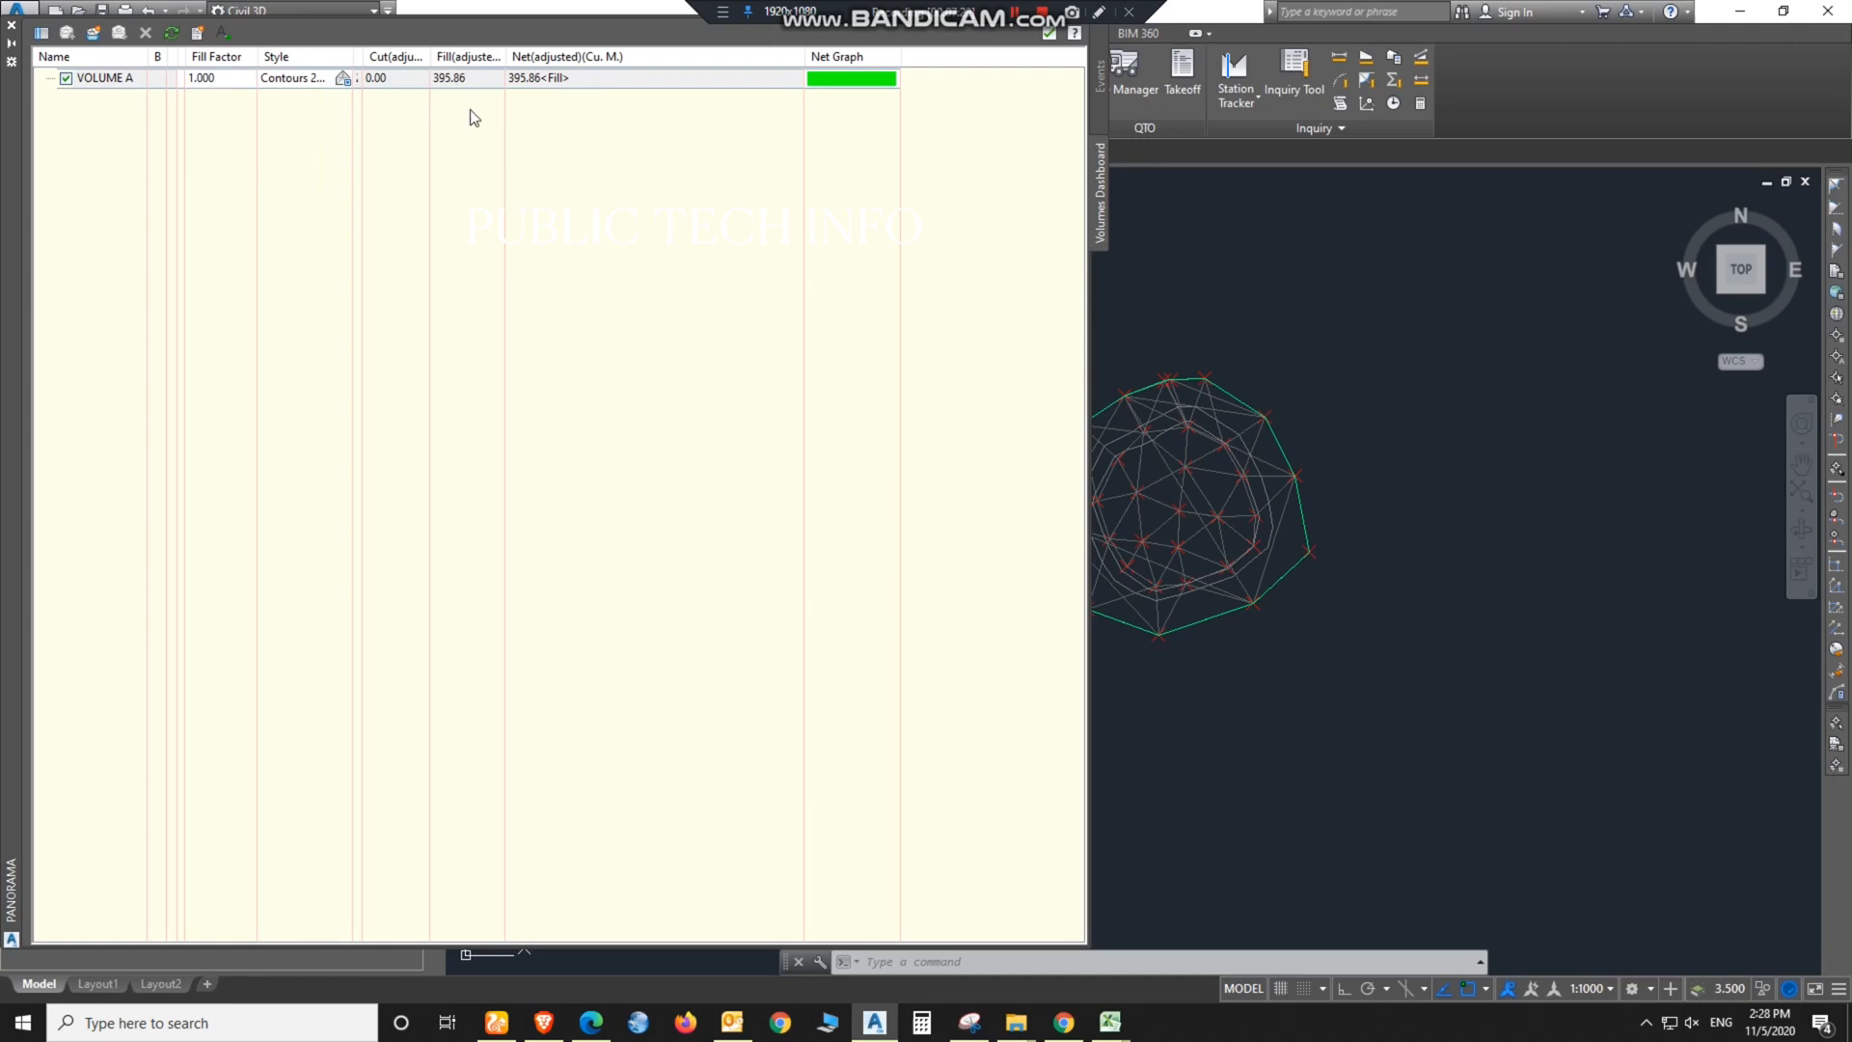
pyautogui.click(1438, 363)
pyautogui.press('Escape')
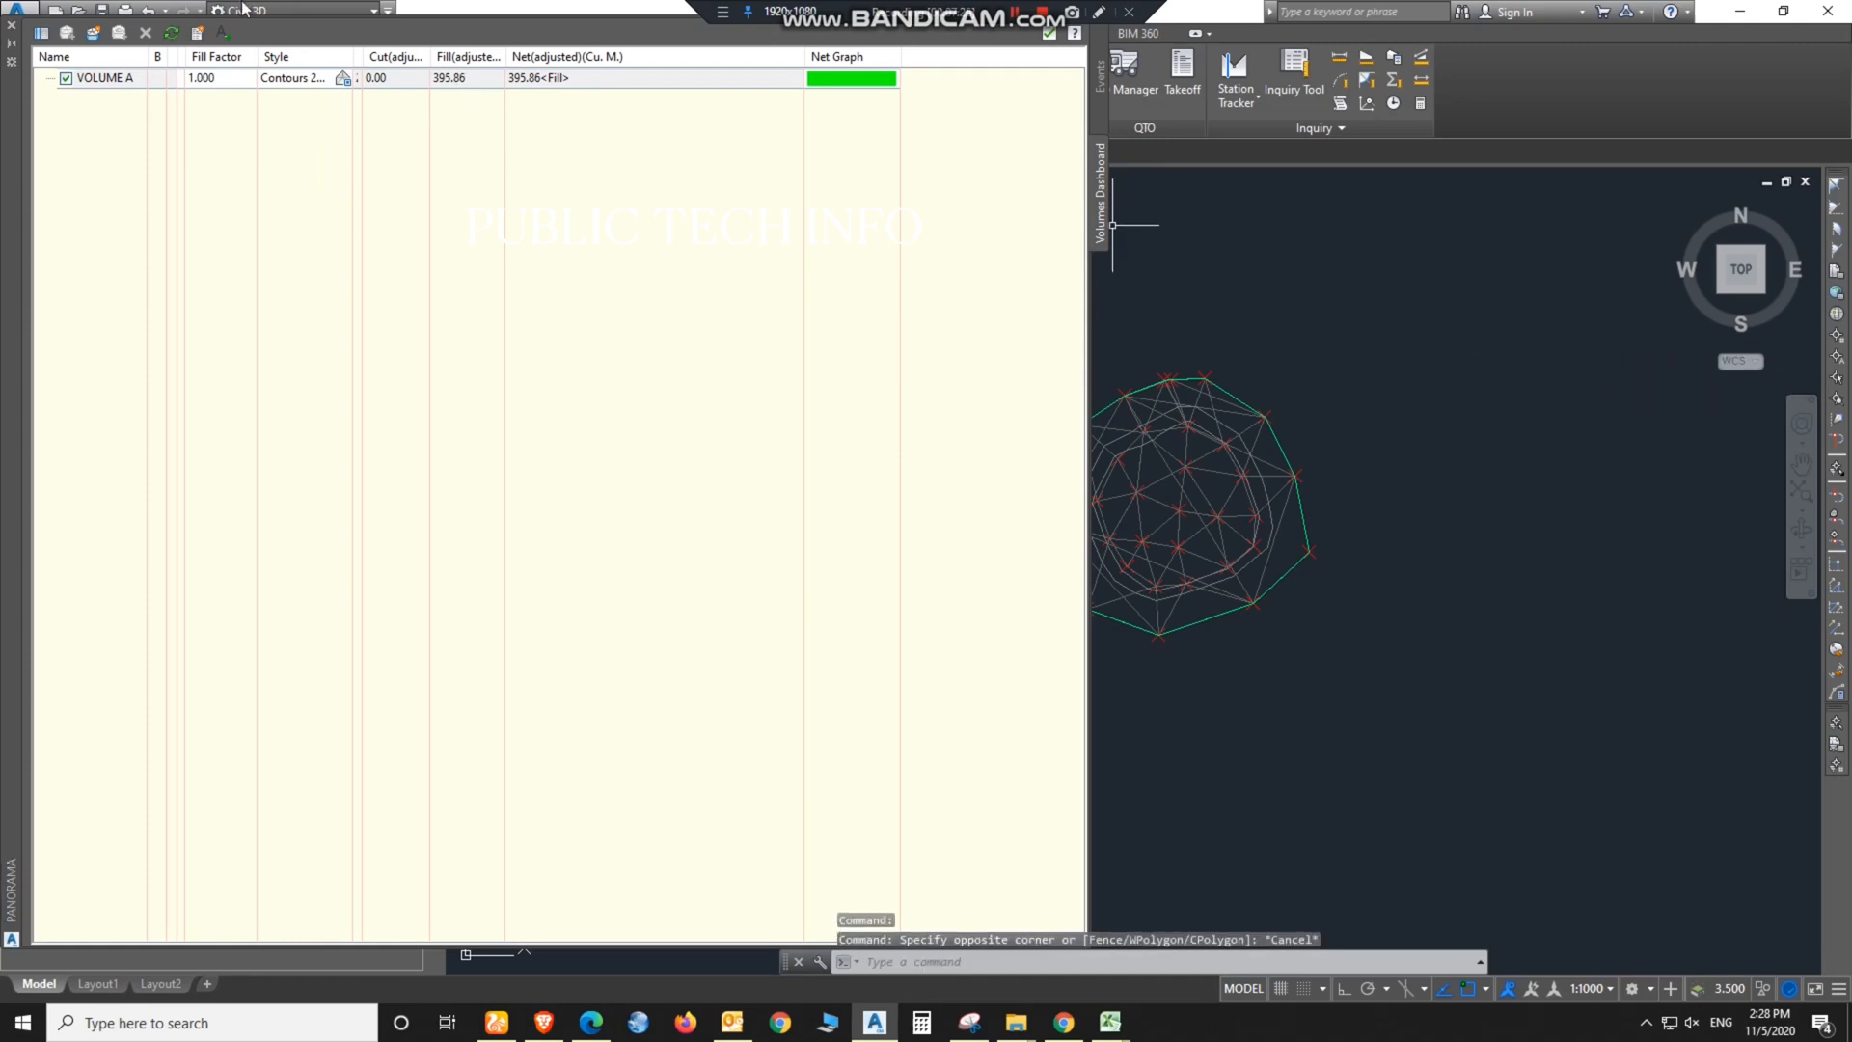
pyautogui.click(9, 46)
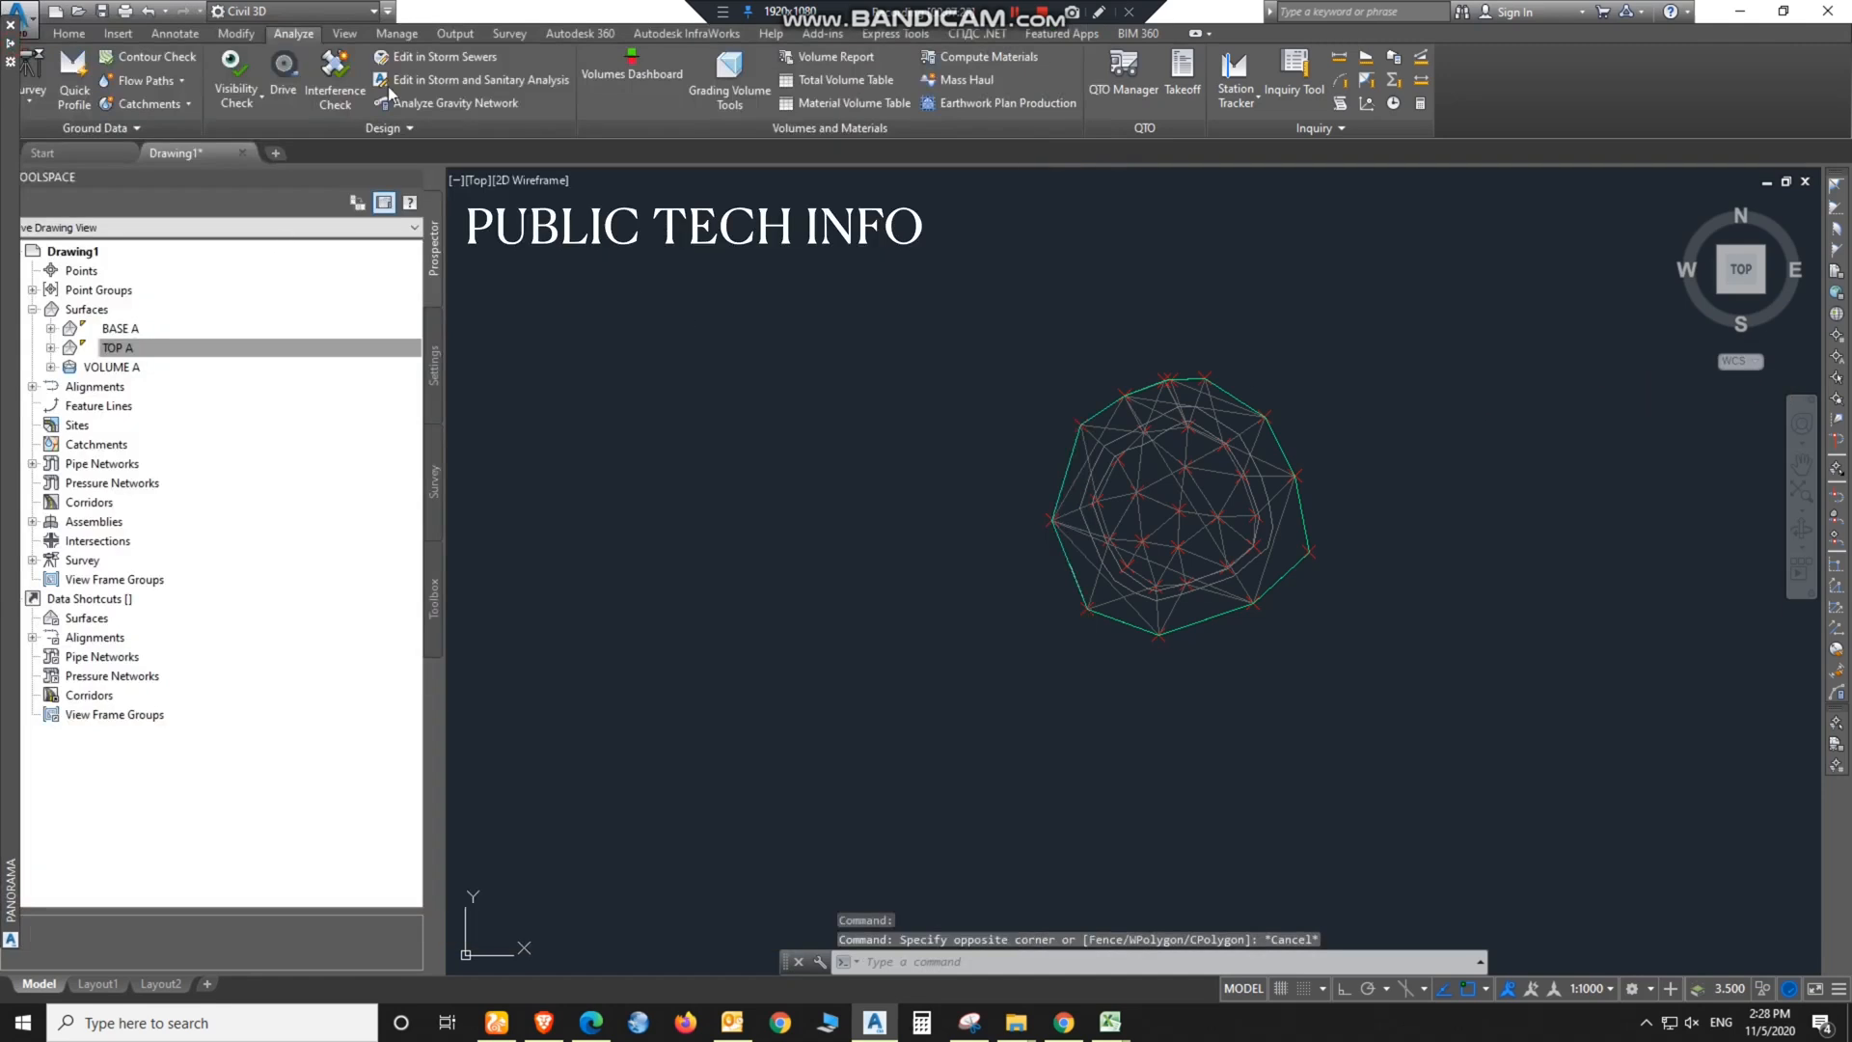
pyautogui.press('Escape')
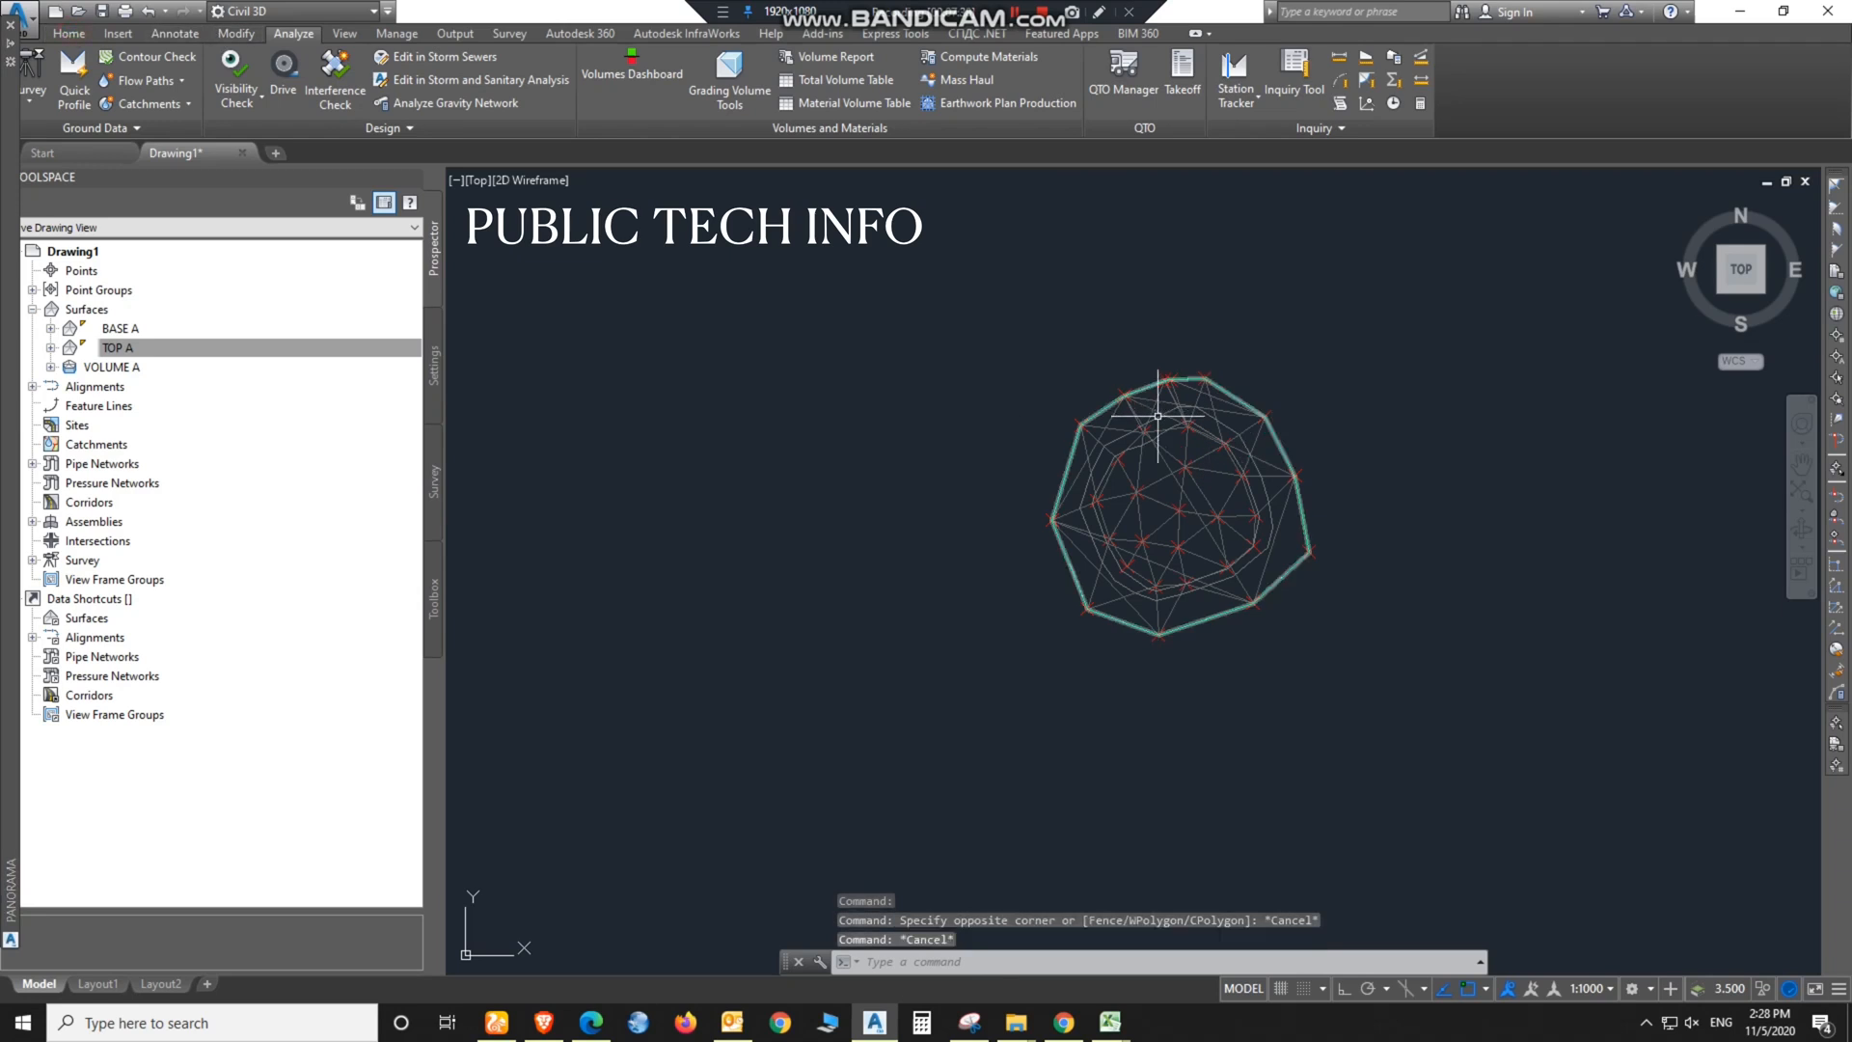
# Step: Select the TOP A surface in the drawing and open it in the Object Viewer
pyautogui.click(1160, 421)
pyautogui.rightClick(1157, 417)
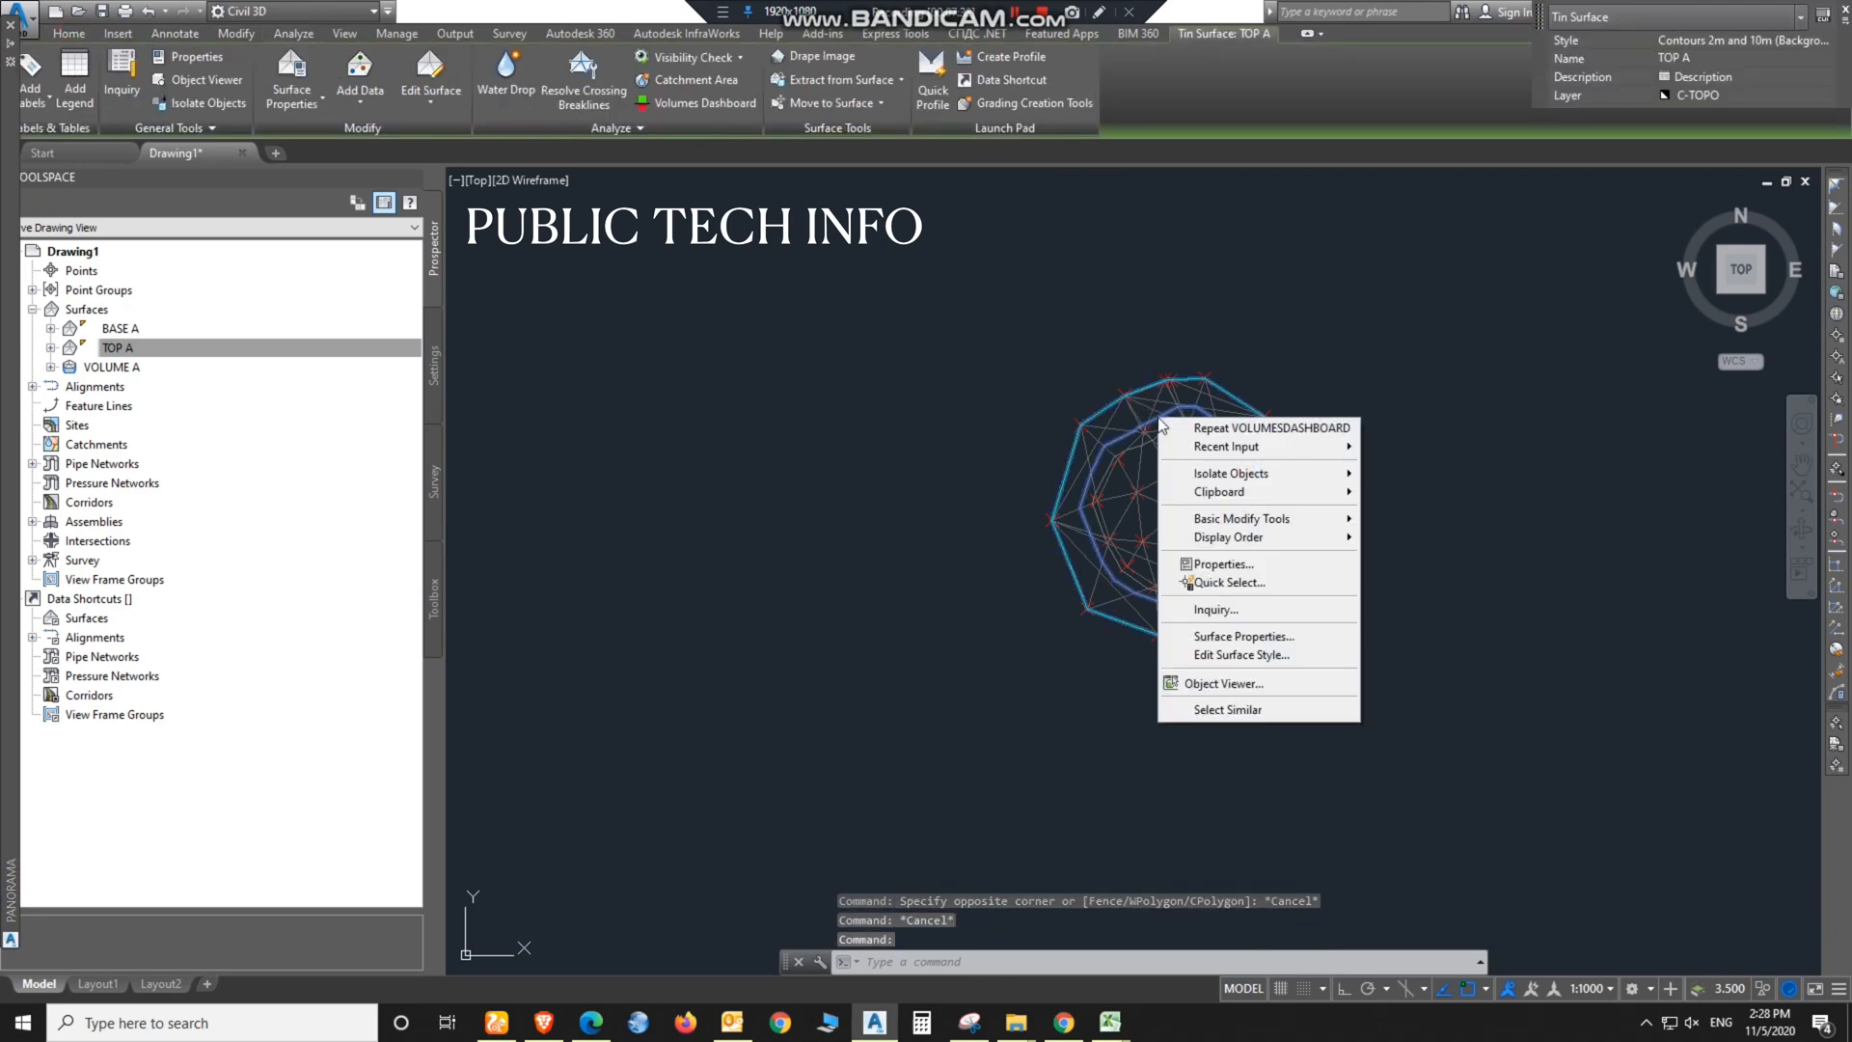
pyautogui.press('Escape')
pyautogui.rightClick(1157, 415)
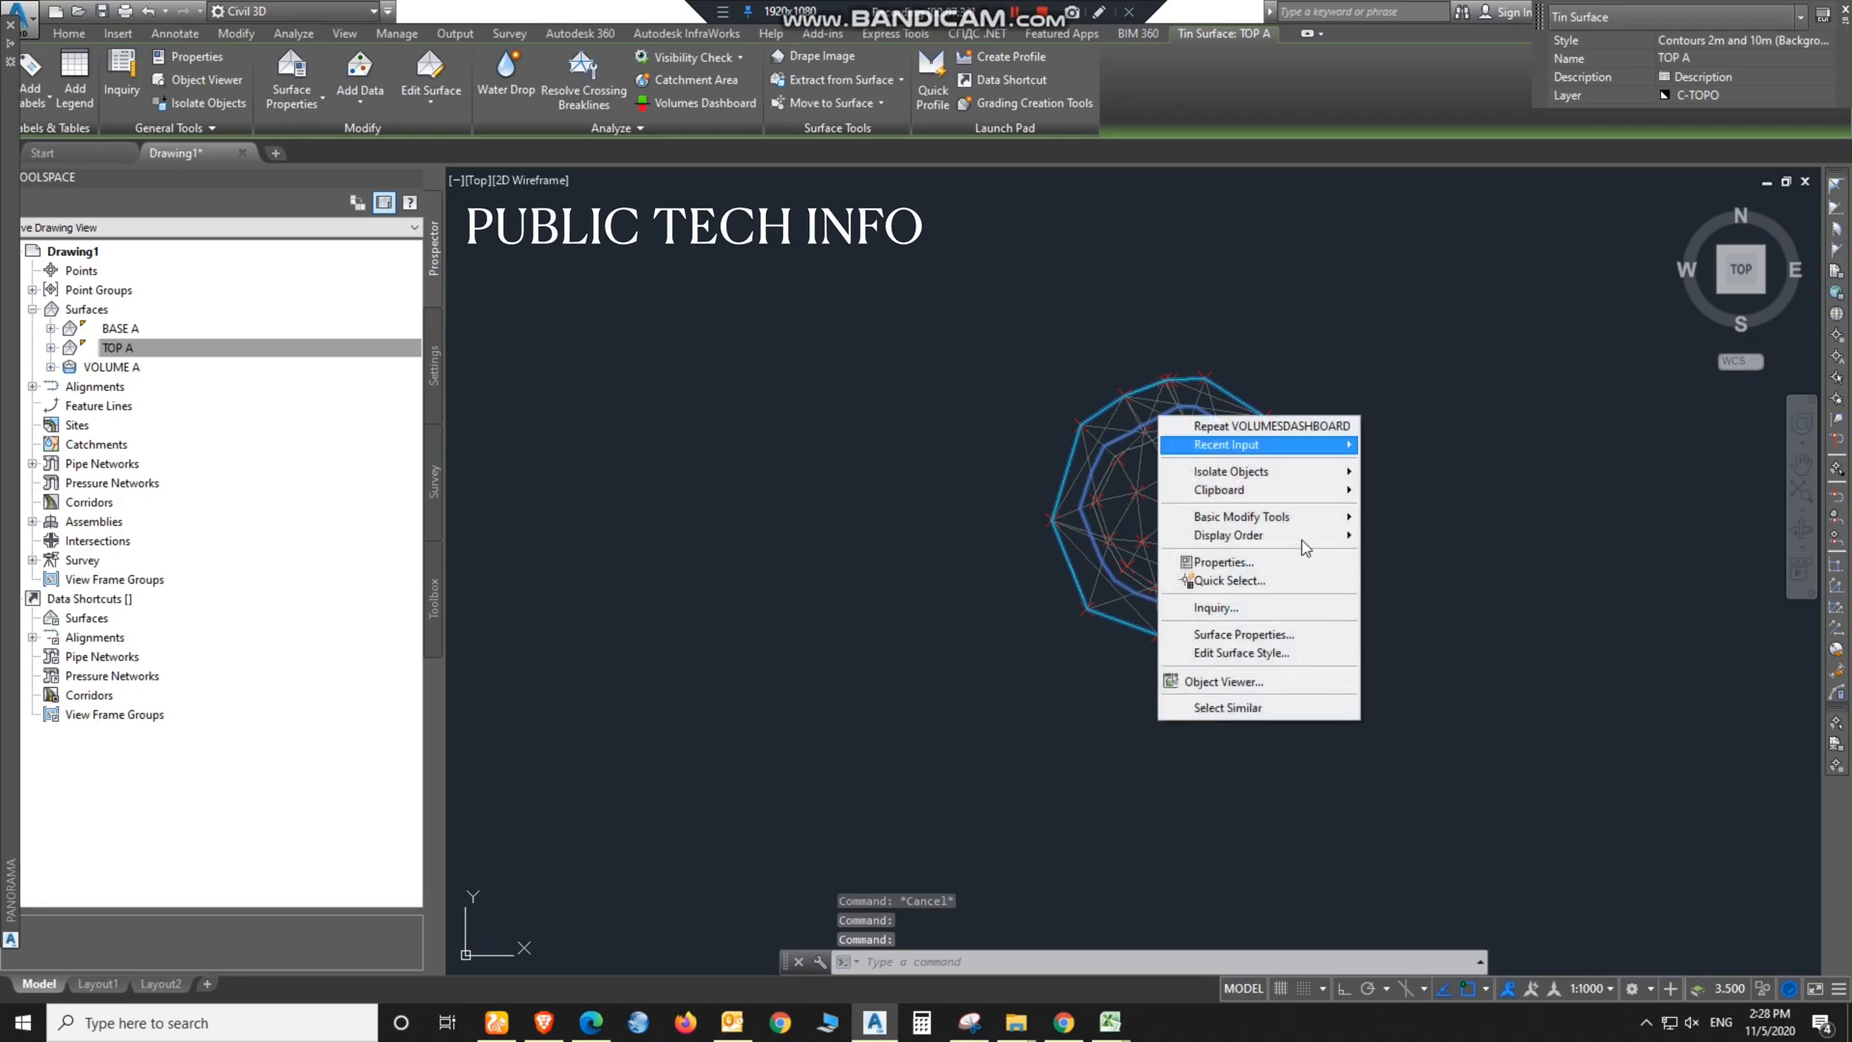
pyautogui.click(1267, 683)
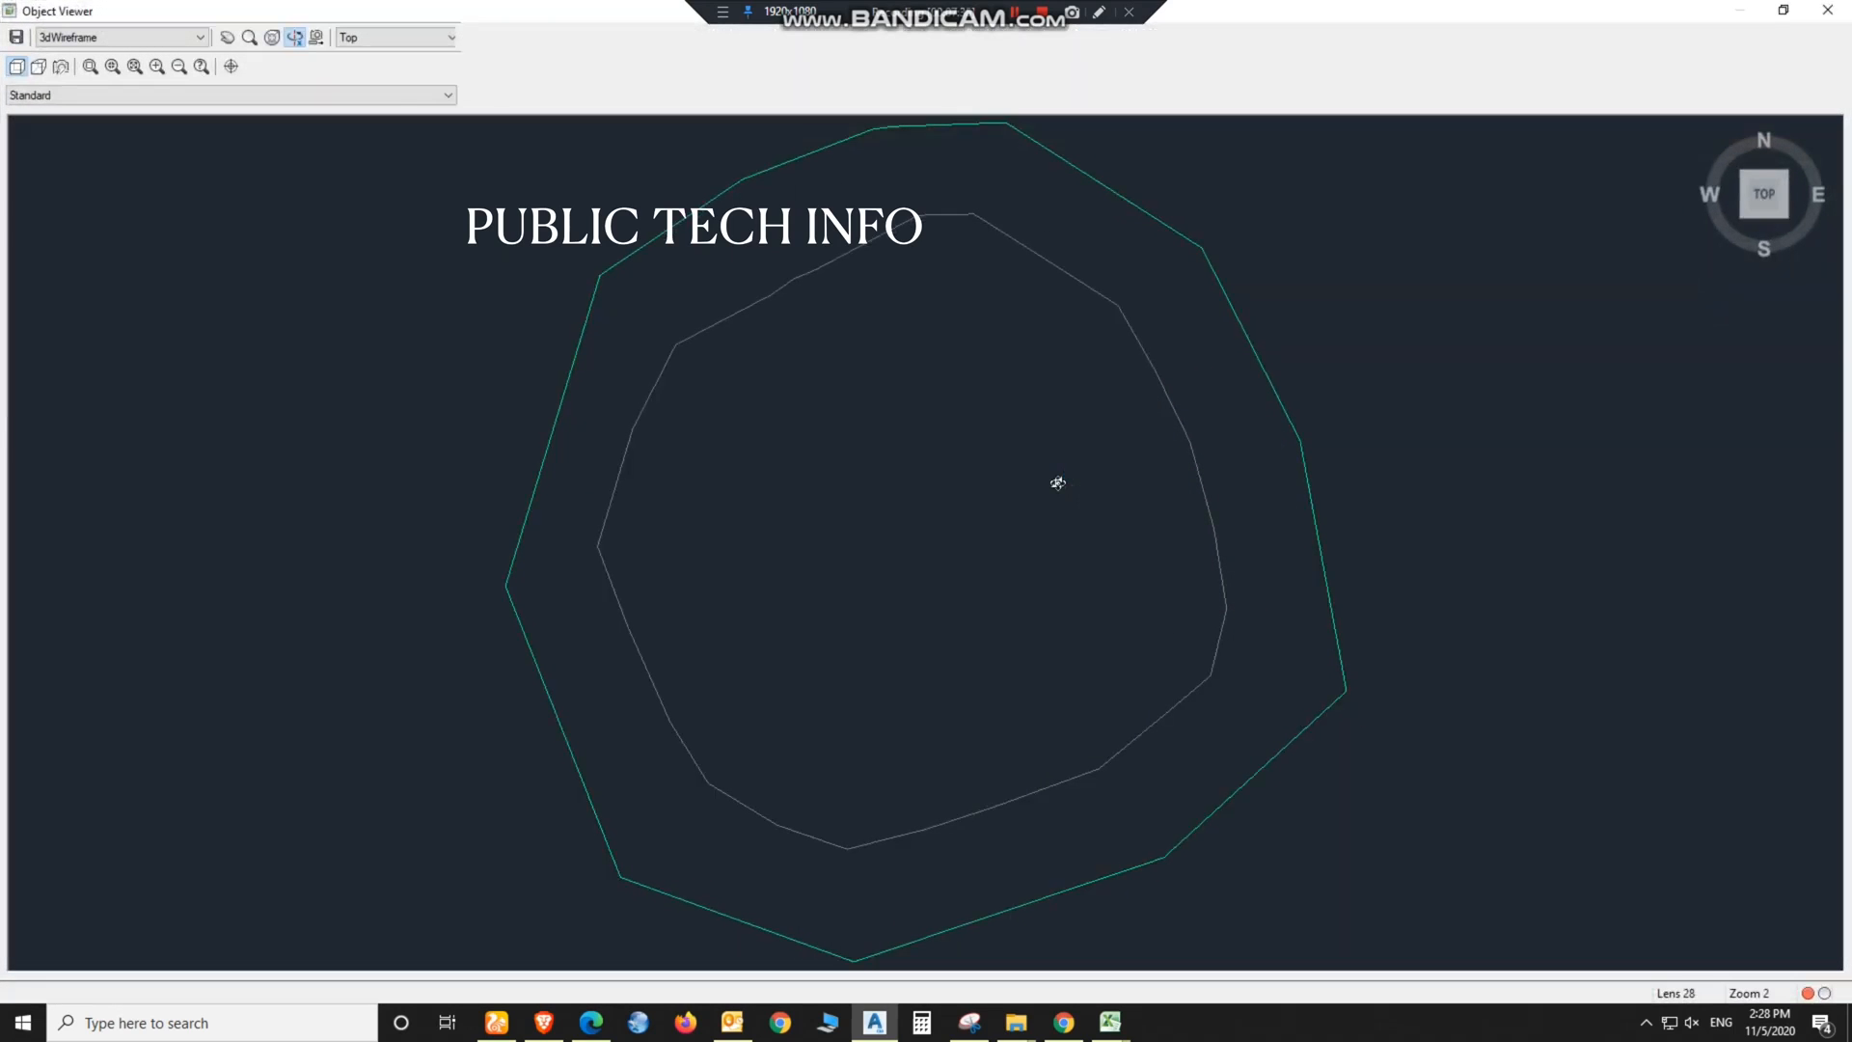
# Step: Examine the stockpile surface in 3D from the Right and Front views and from orbited angles
pyautogui.click(452, 37)
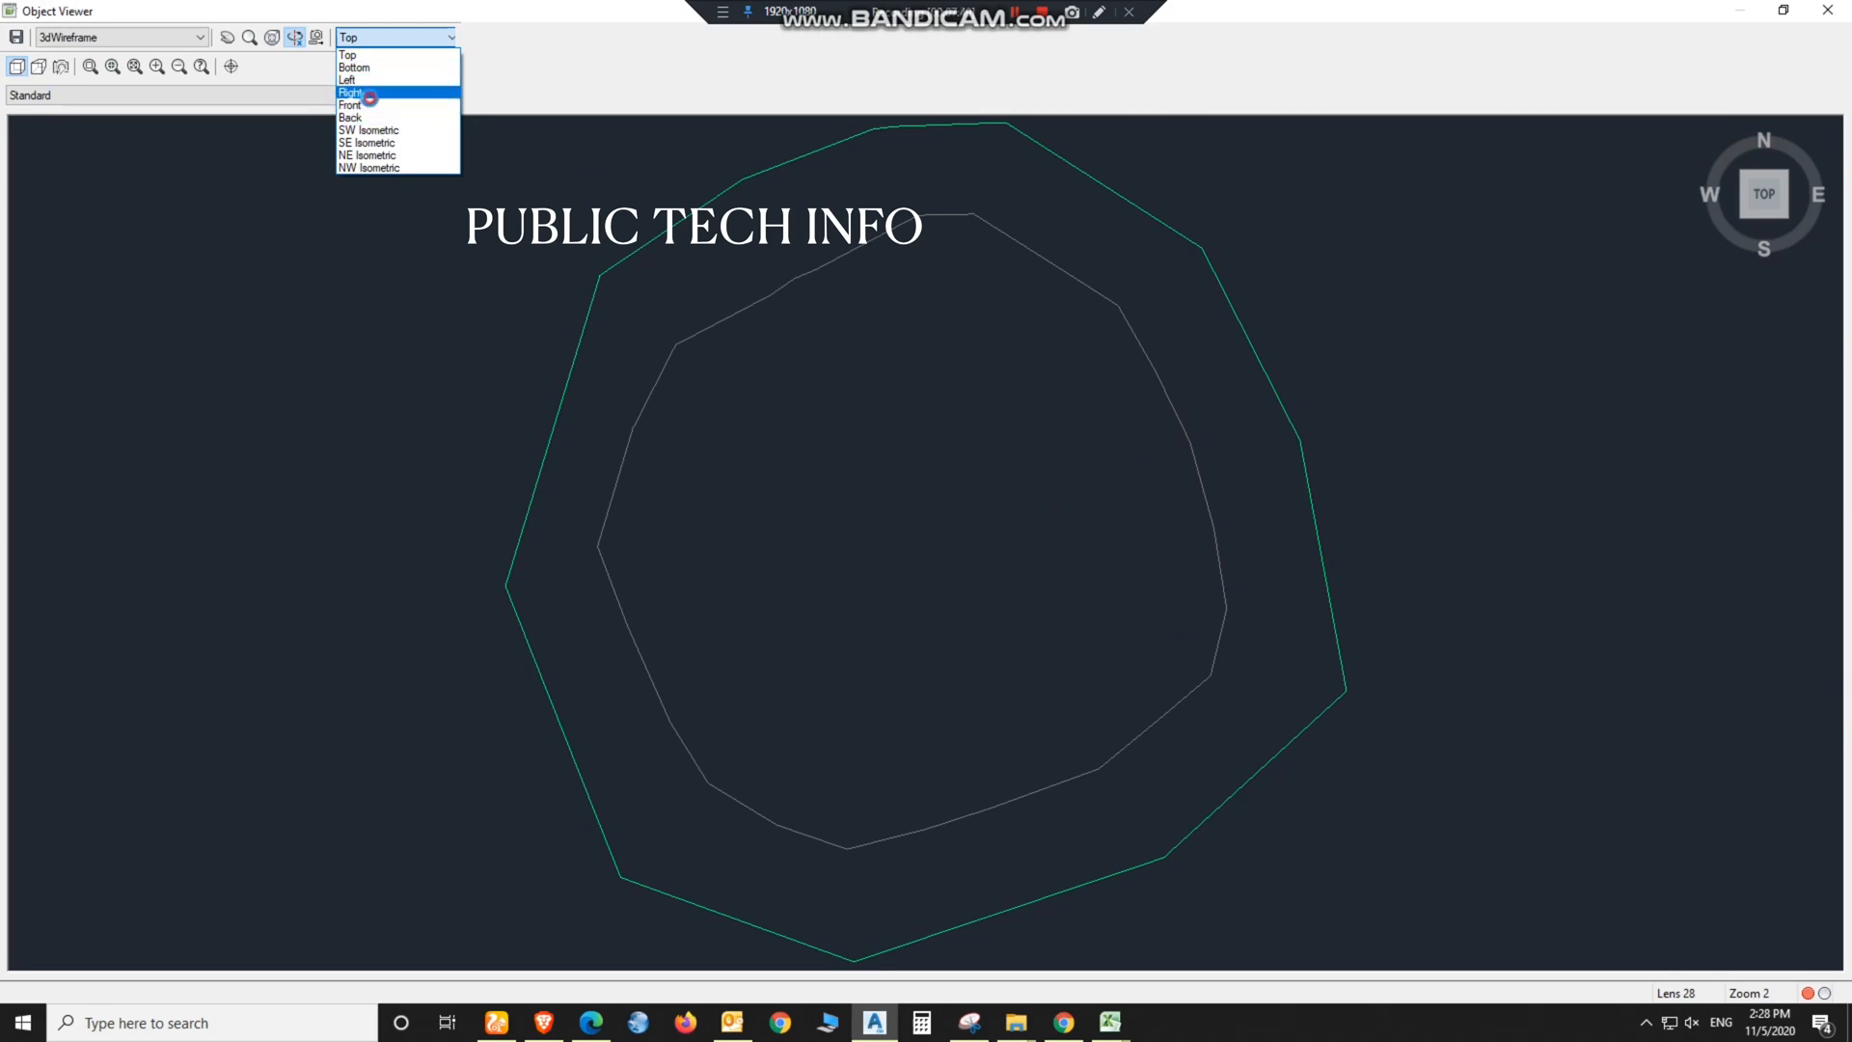
pyautogui.click(398, 92)
pyautogui.click(394, 39)
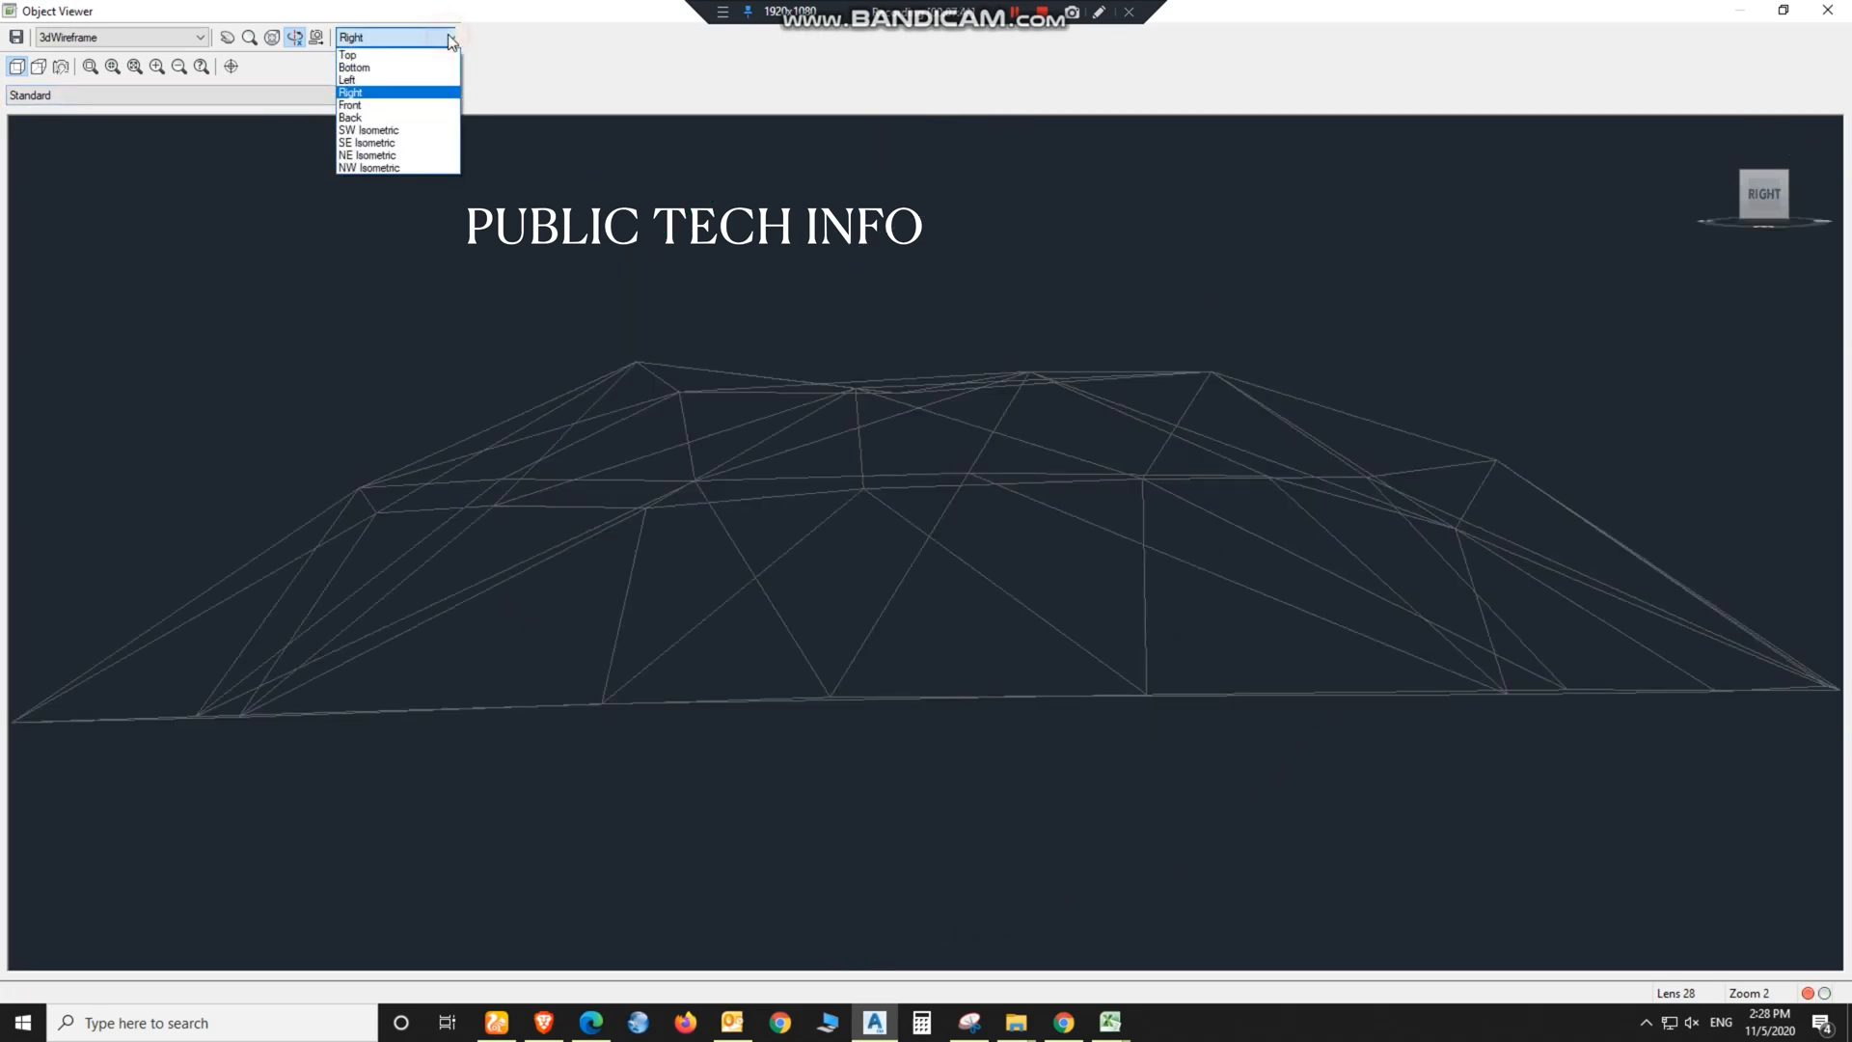
pyautogui.click(379, 104)
pyautogui.moveTo(837, 437); pyautogui.dragTo(475, 530)
pyautogui.moveTo(100, 528); pyautogui.dragTo(112, 612)
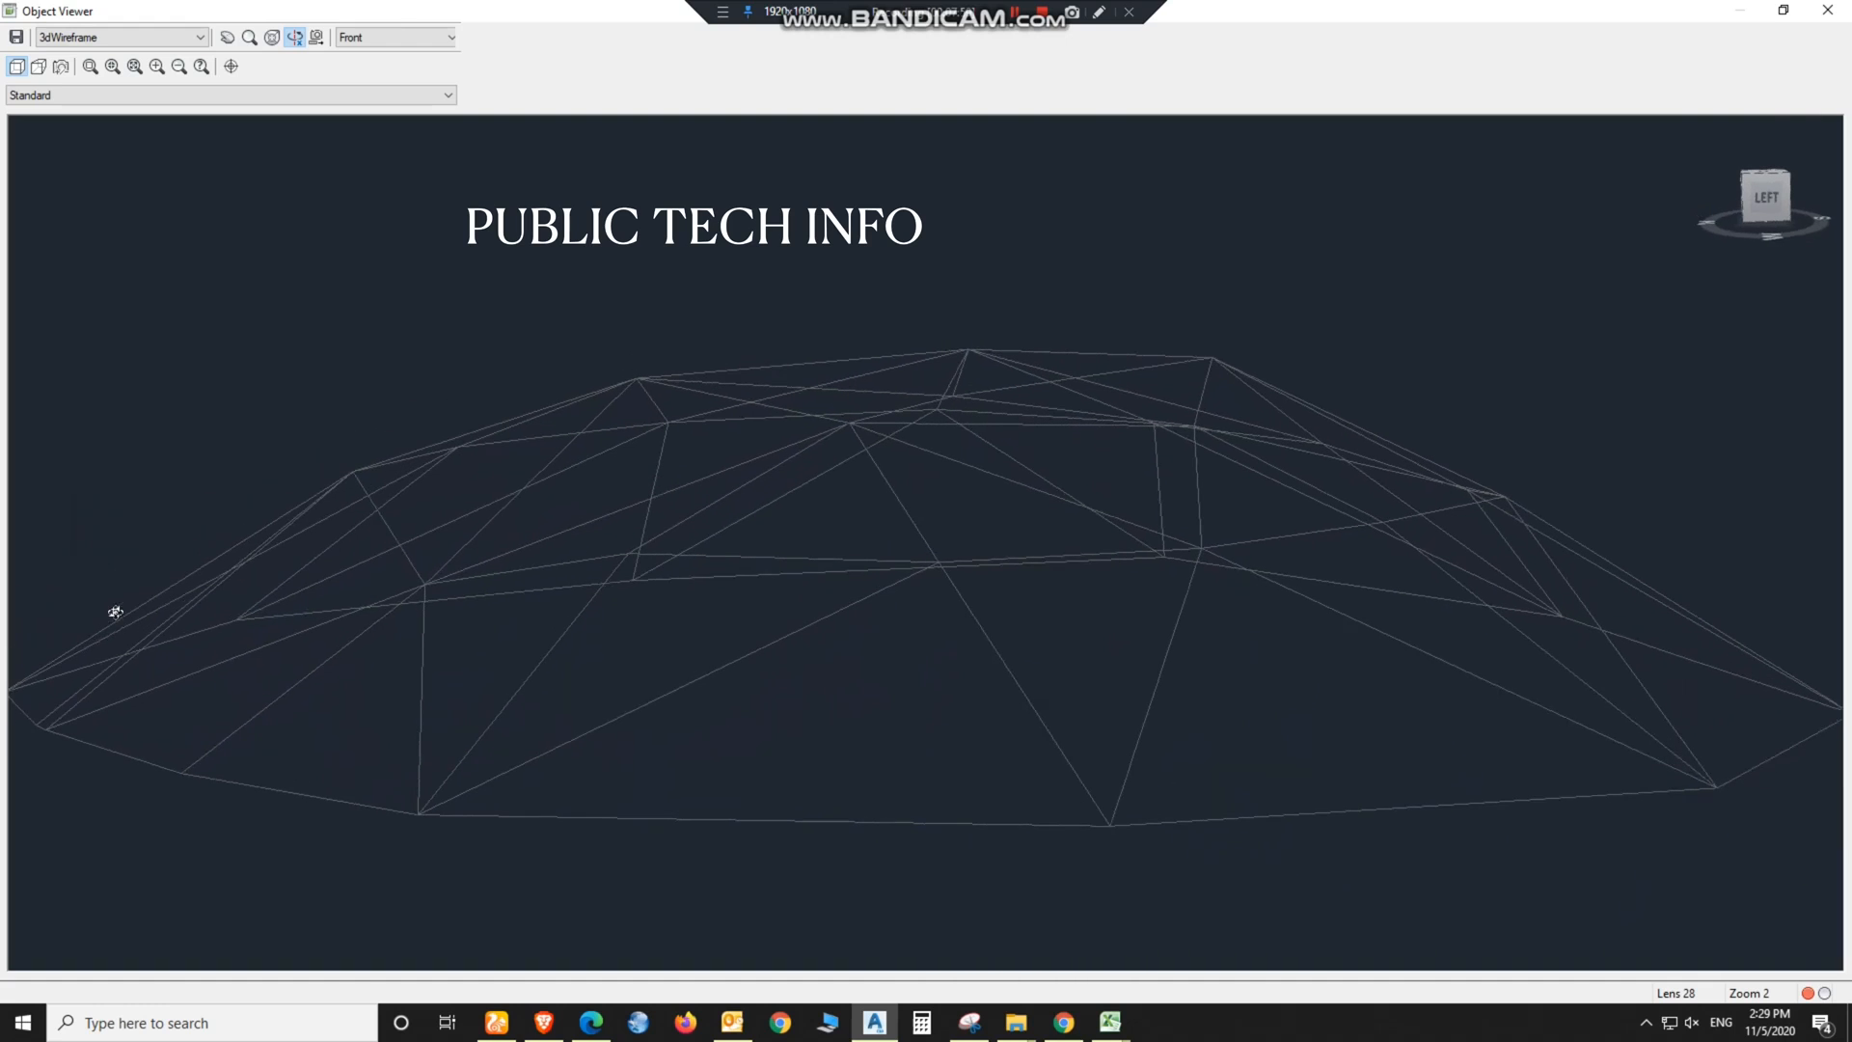
pyautogui.moveTo(1070, 634); pyautogui.dragTo(1037, 608)
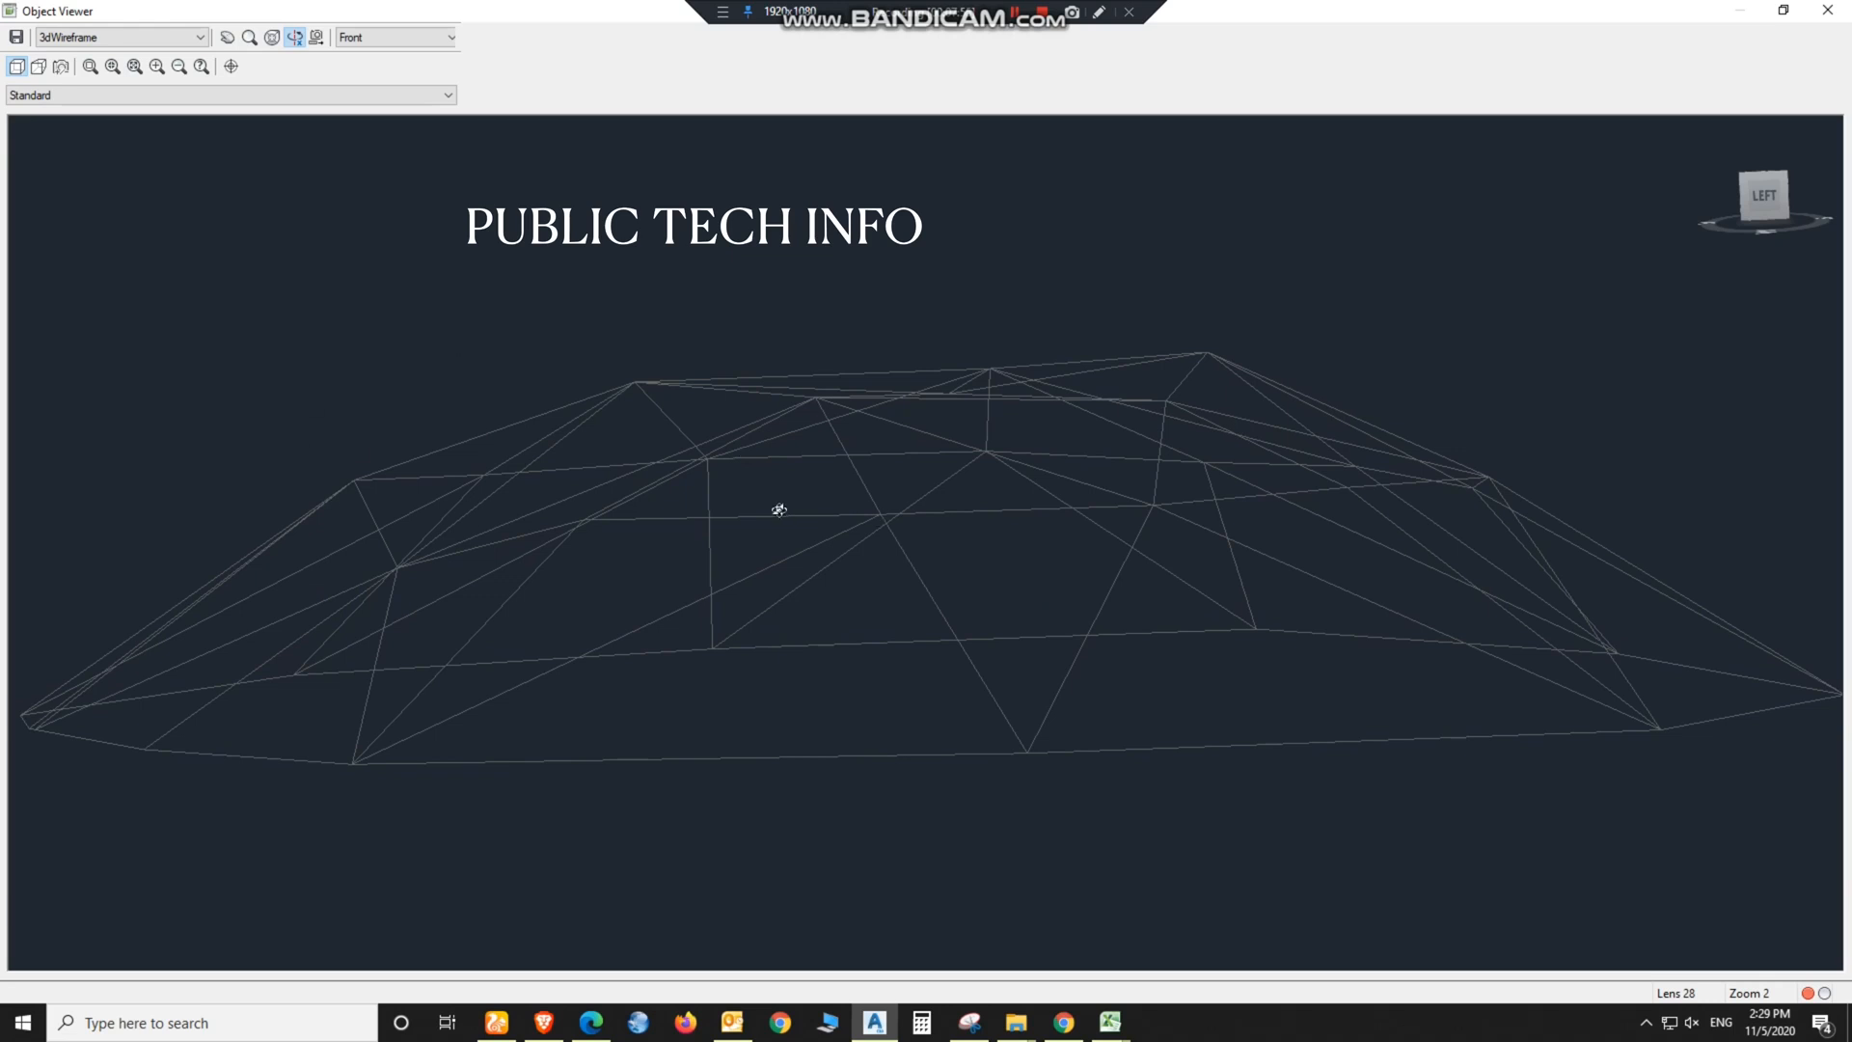
# Step: Examine the stockpile wireframe from a lower side angle, then close the Object Viewer and return to the surfaces in the drawing
pyautogui.moveTo(527, 480); pyautogui.dragTo(1072, 648)
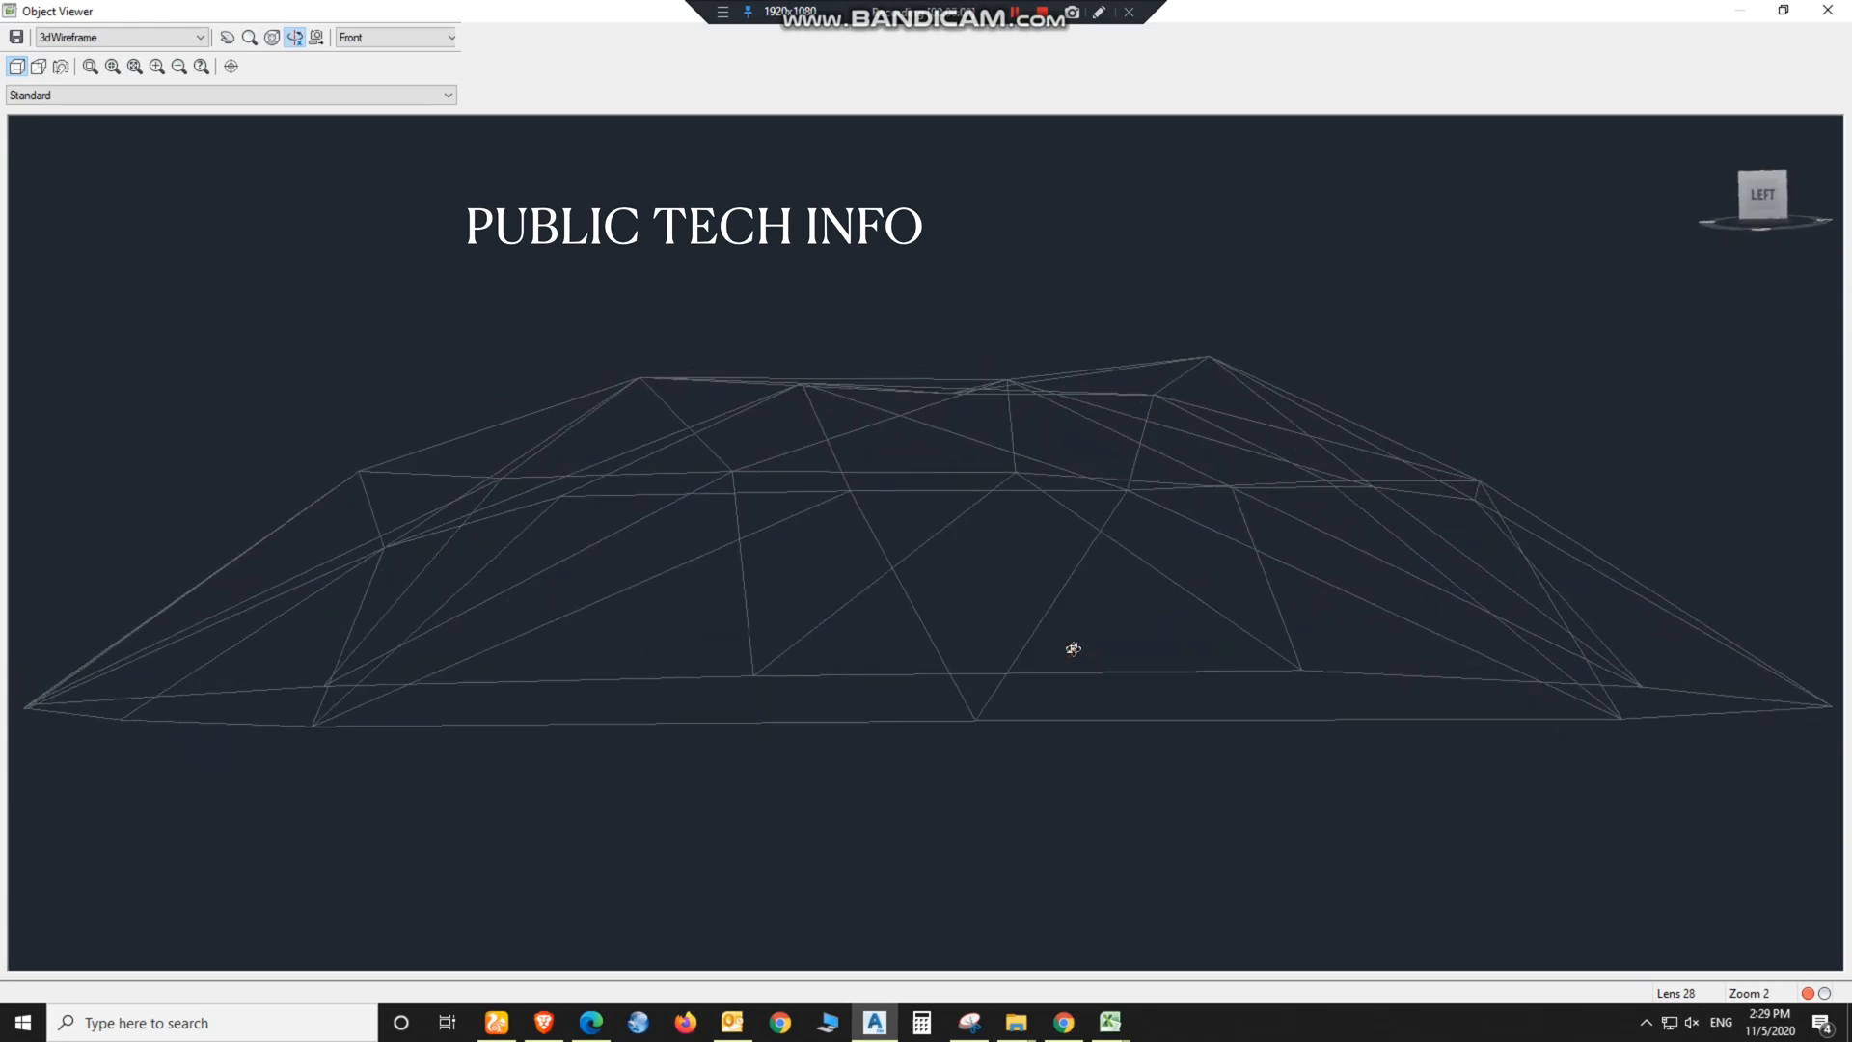
pyautogui.click(198, 38)
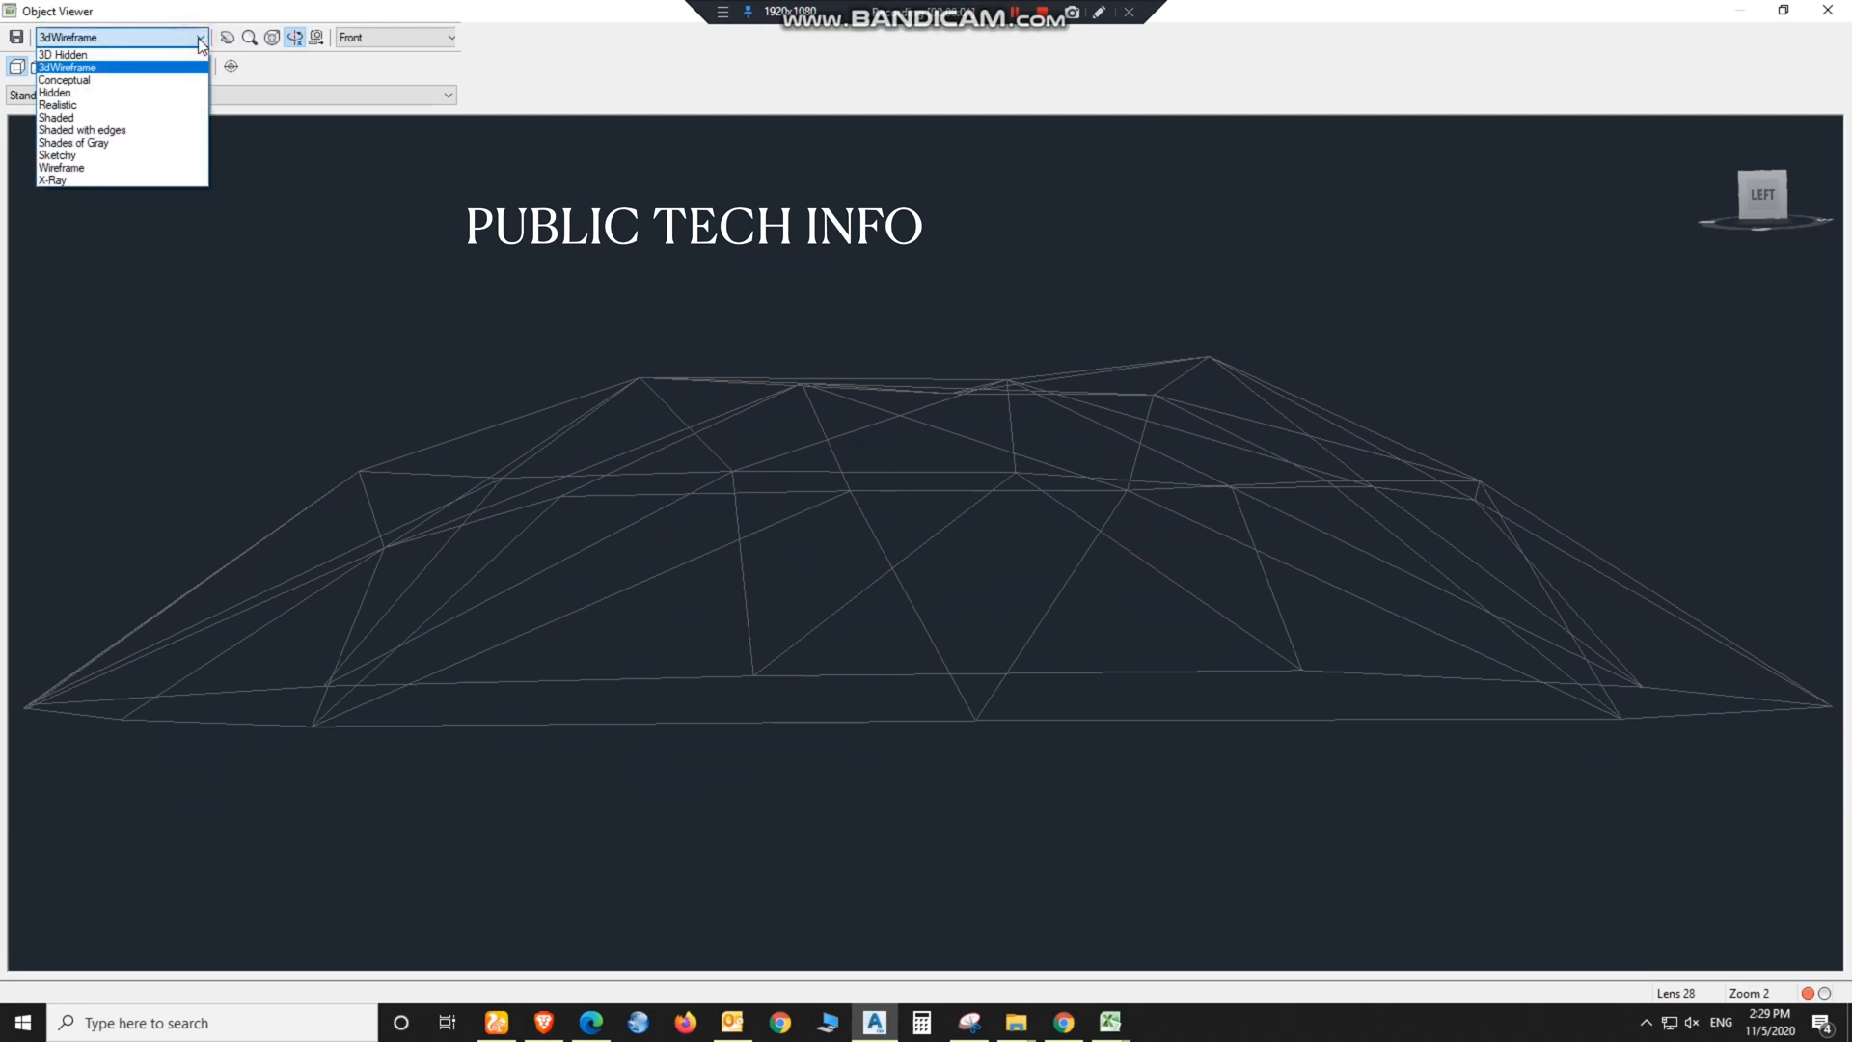
pyautogui.click(199, 41)
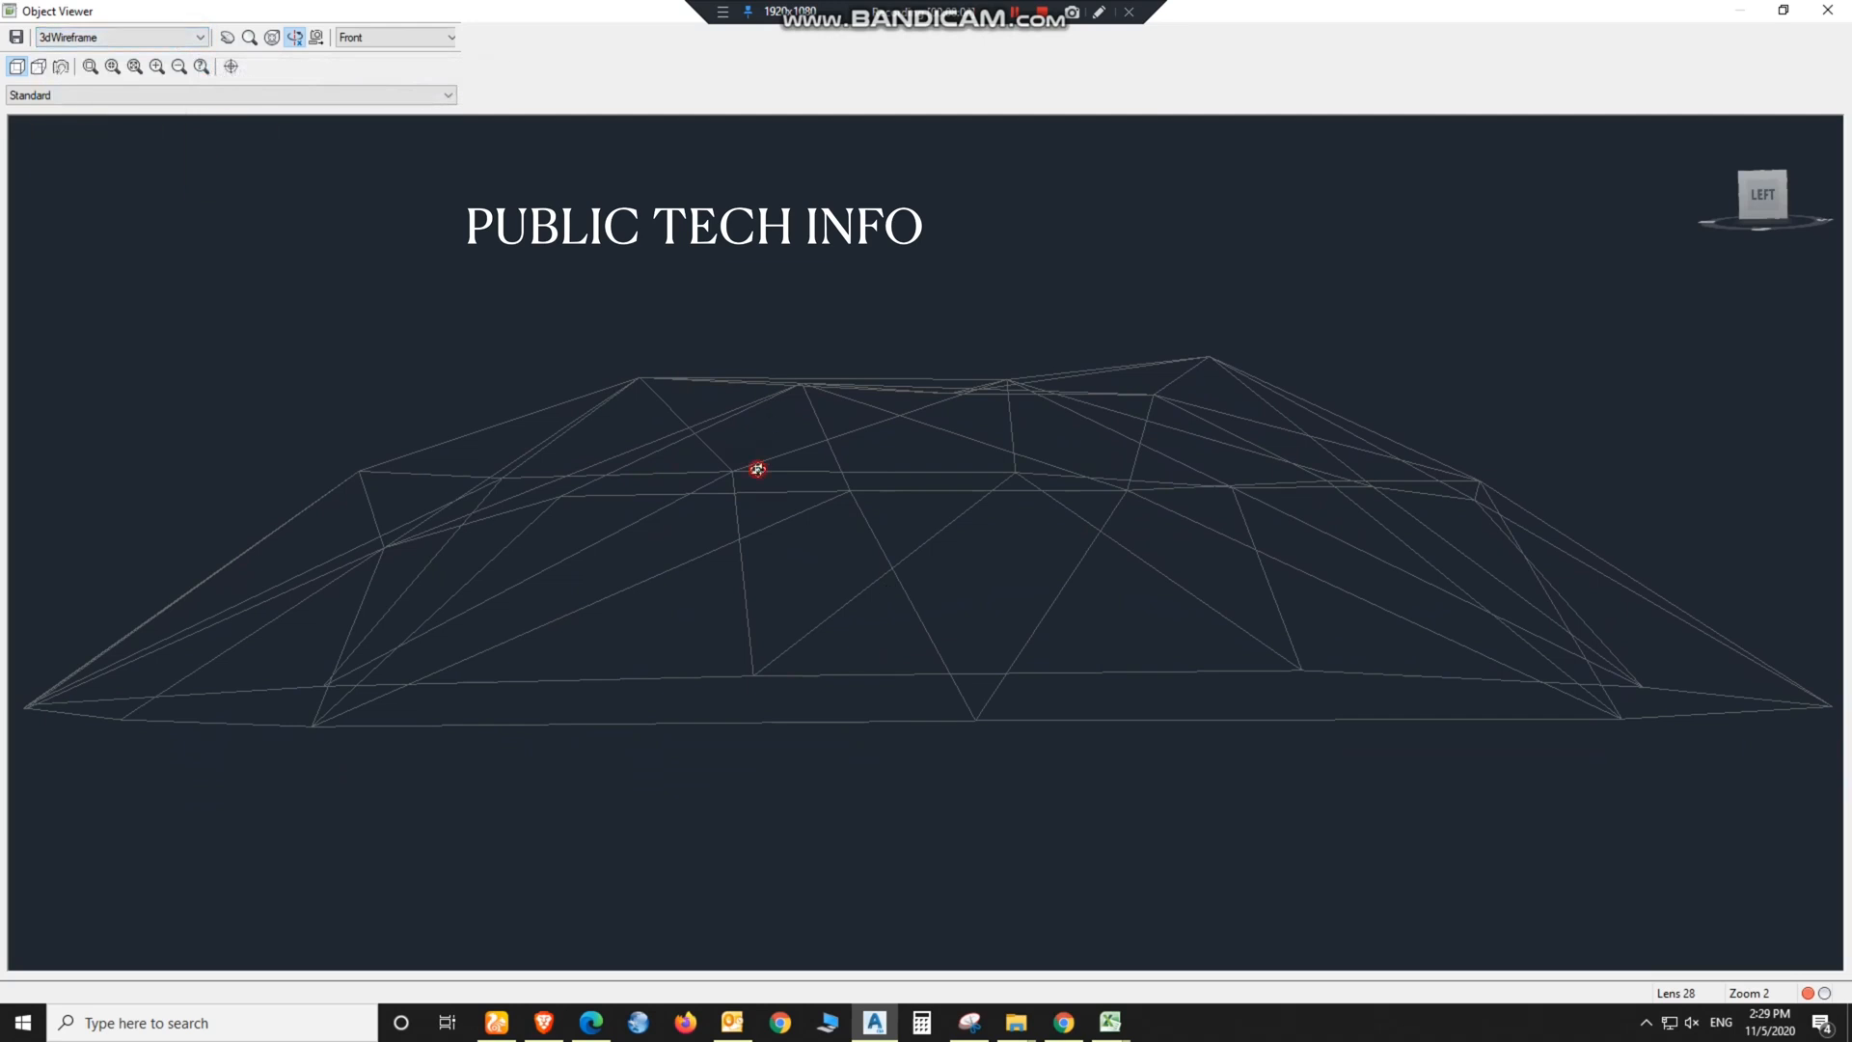
pyautogui.press('Escape')
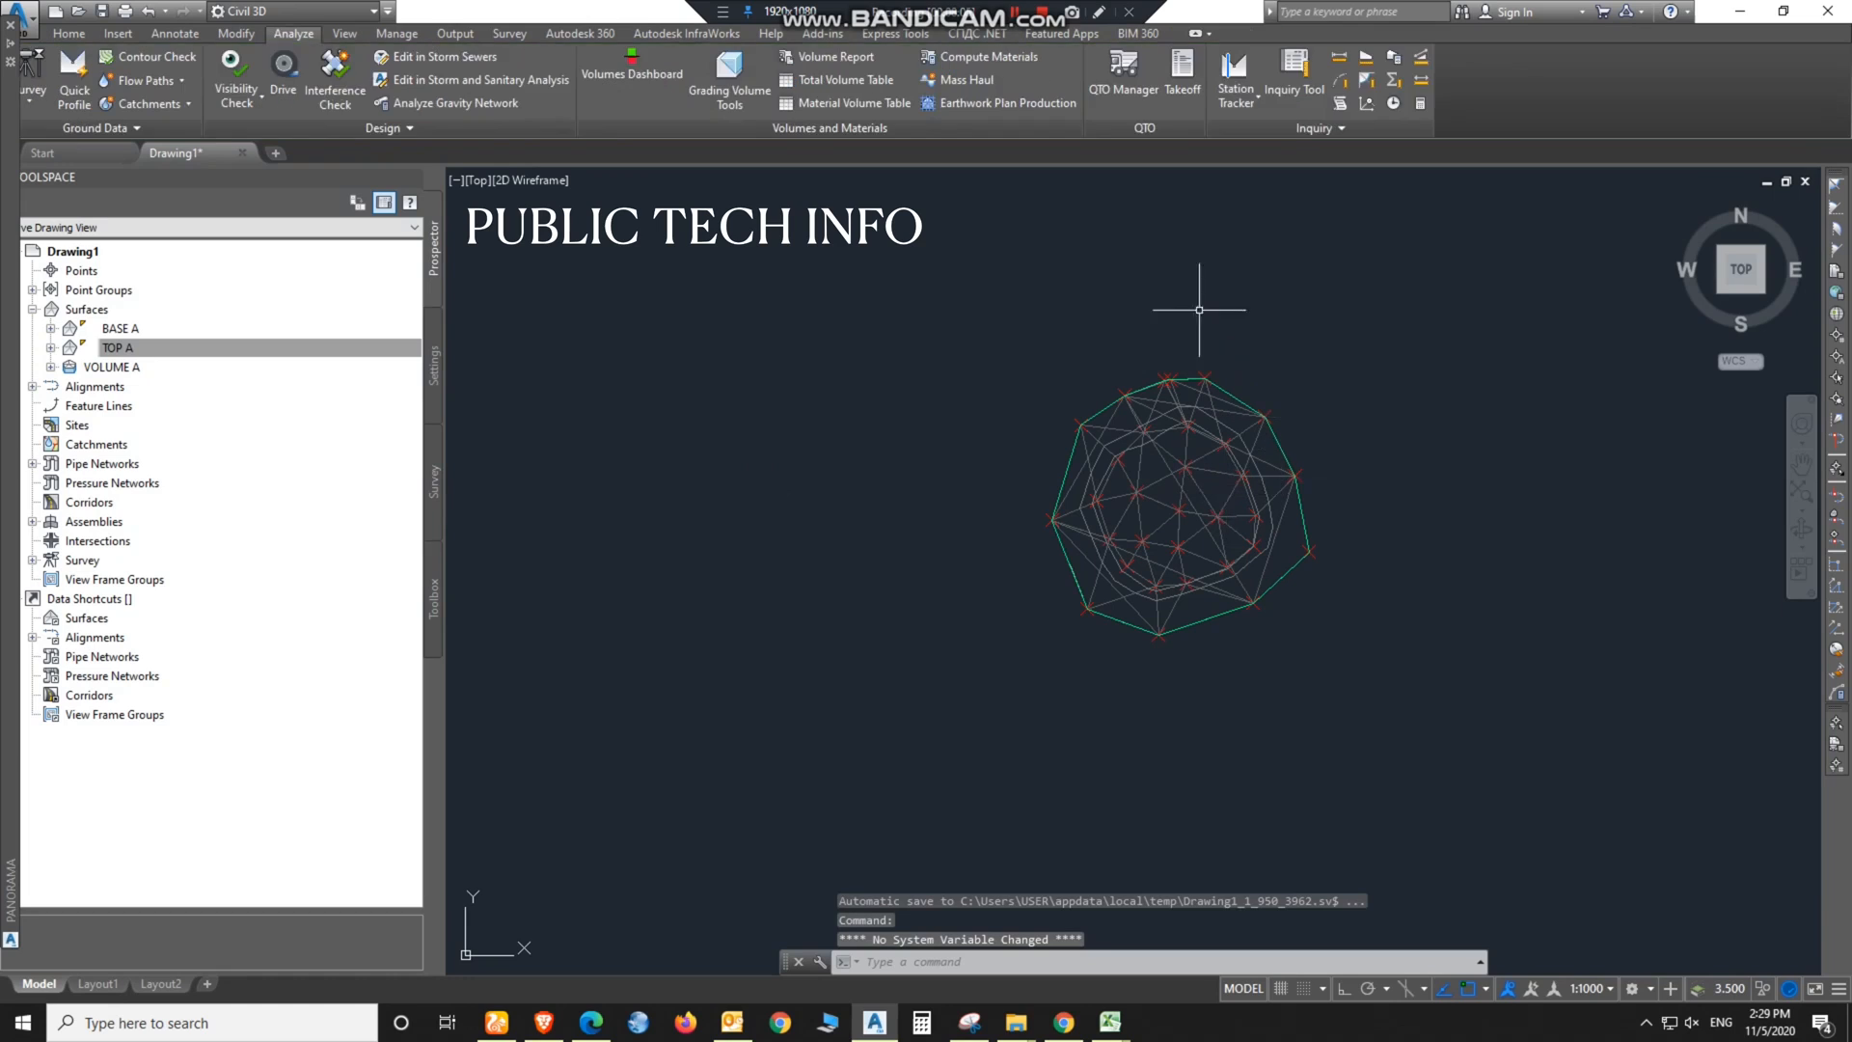
pyautogui.moveTo(1306, 533); pyautogui.dragTo(1090, 533, button='middle')
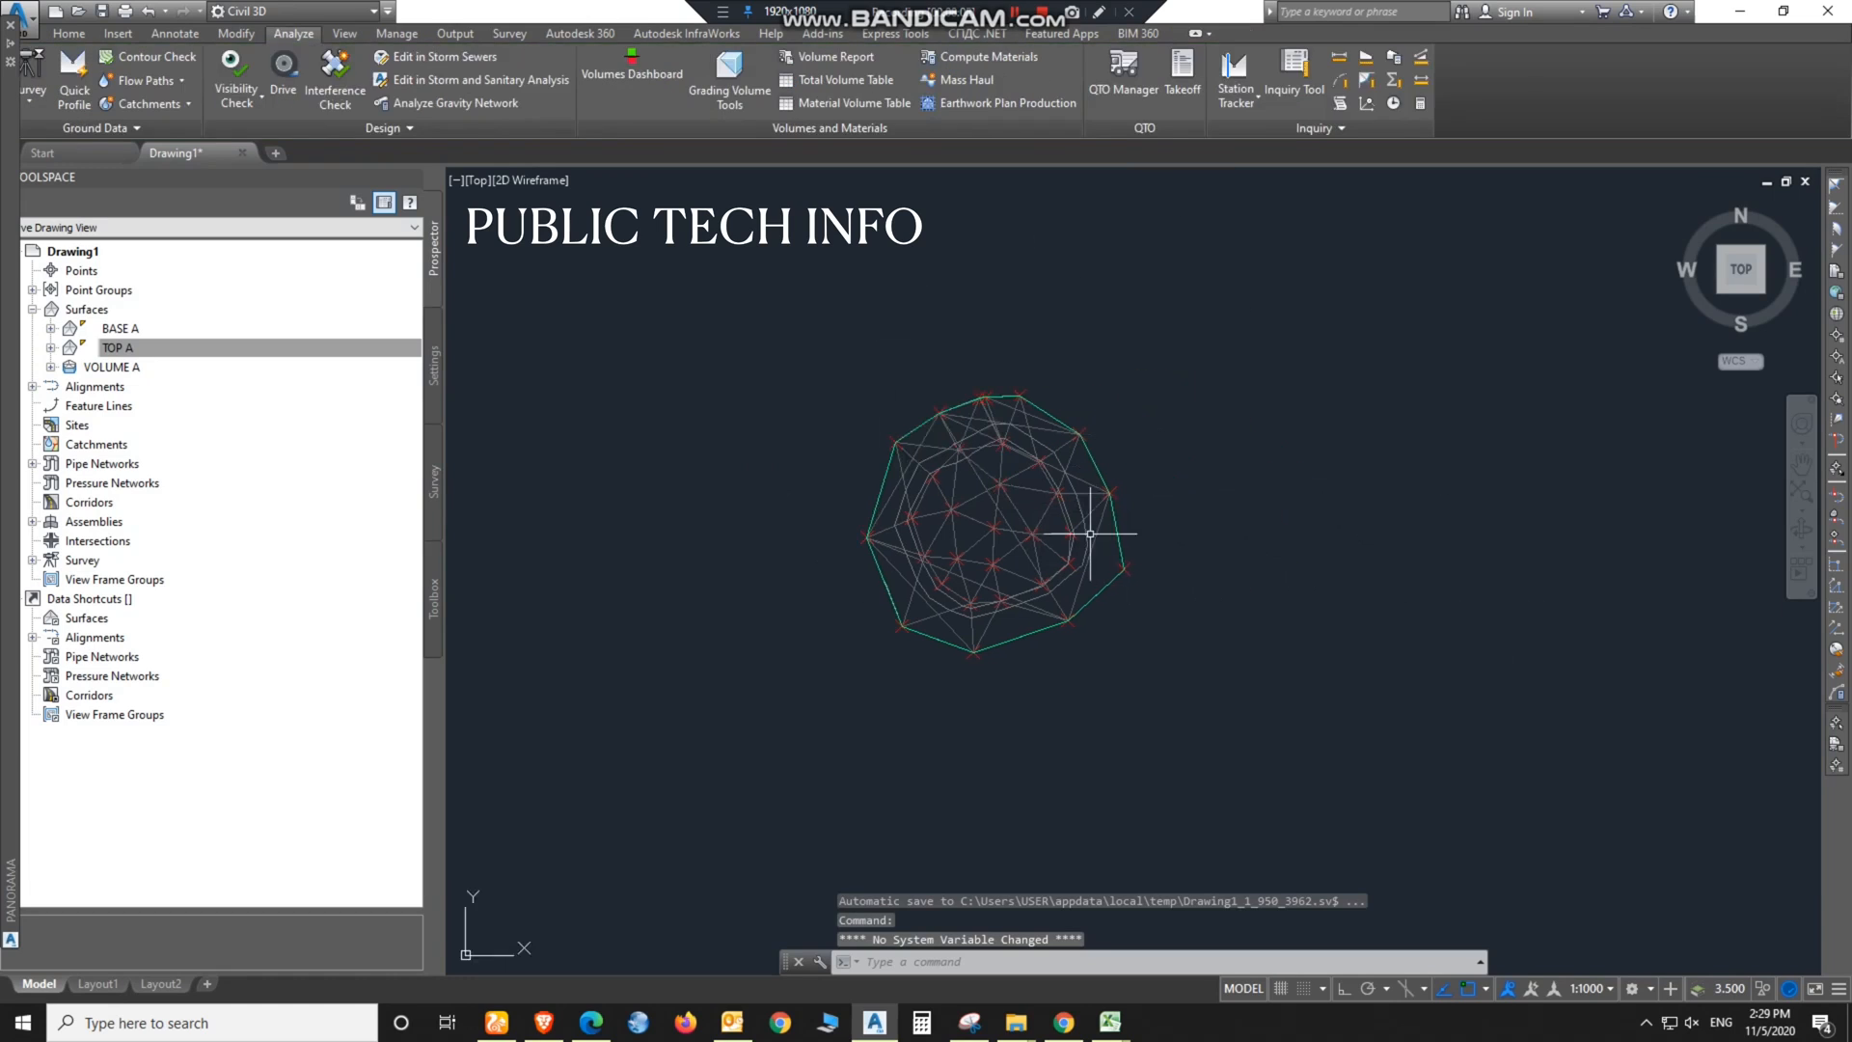
pyautogui.moveTo(1090, 533)
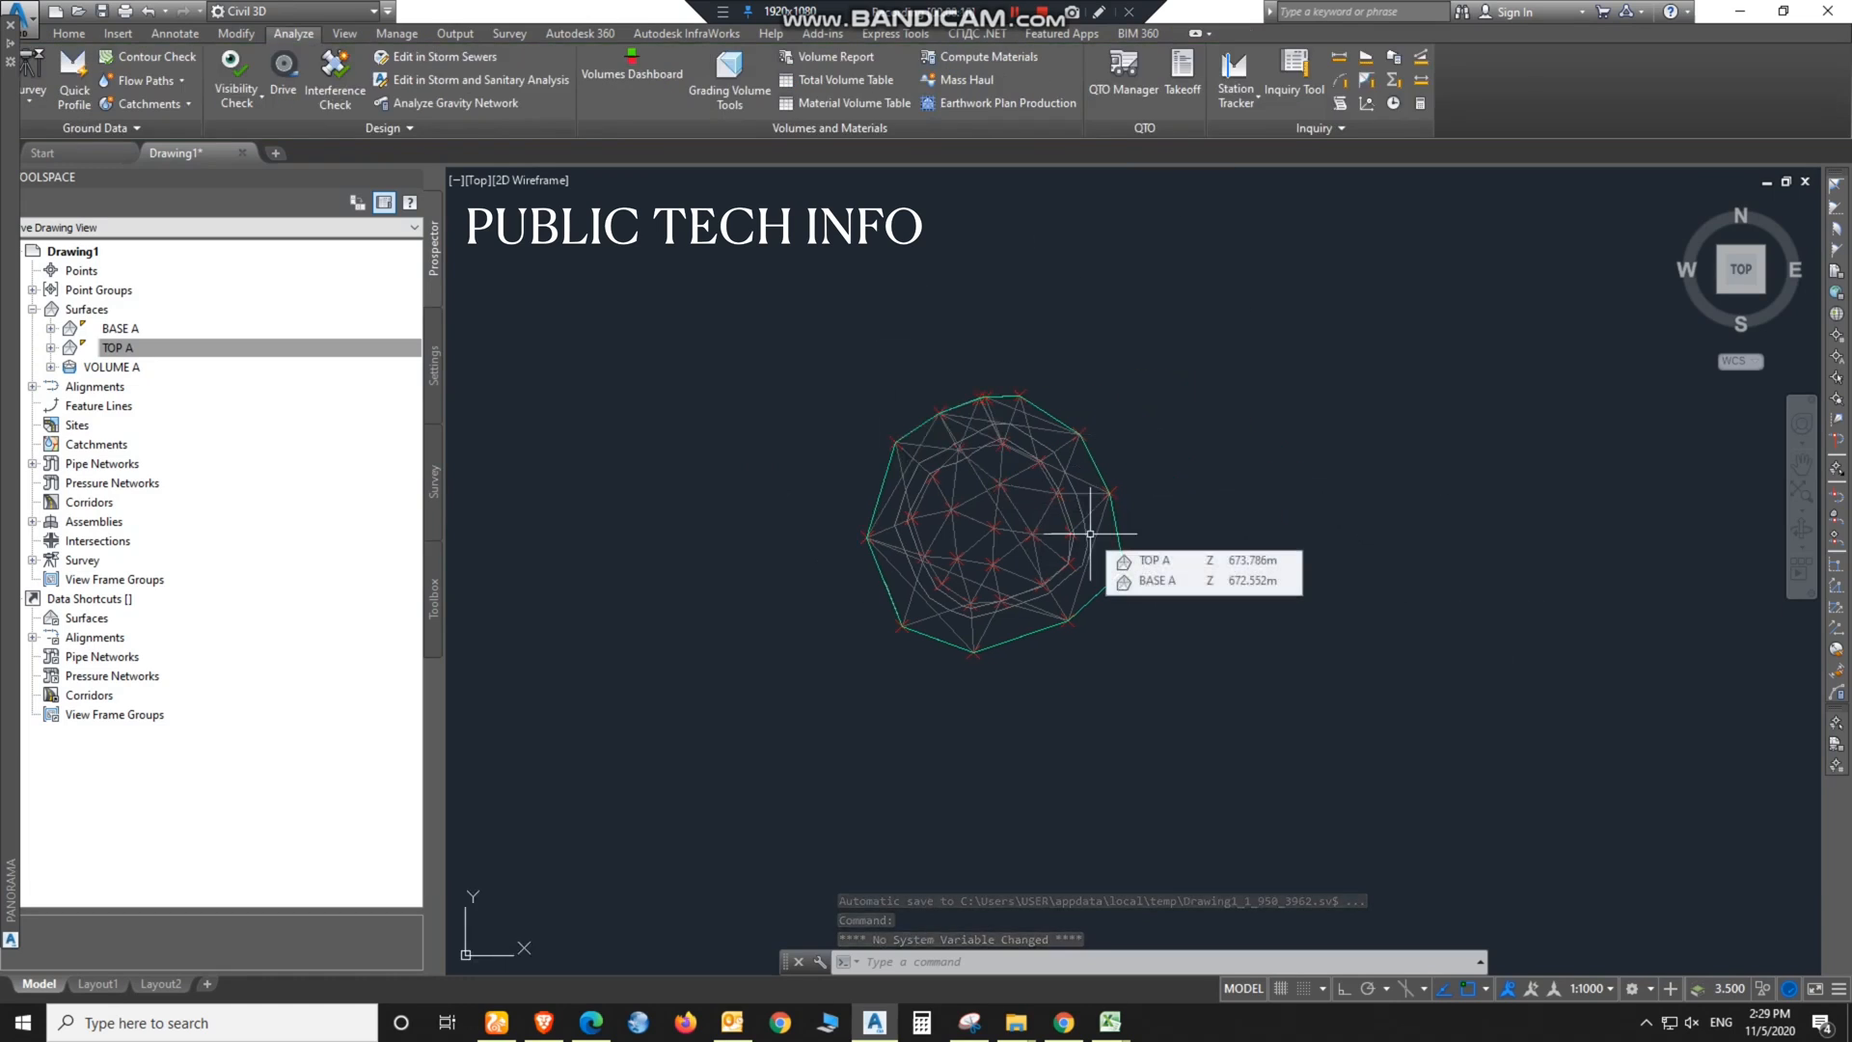